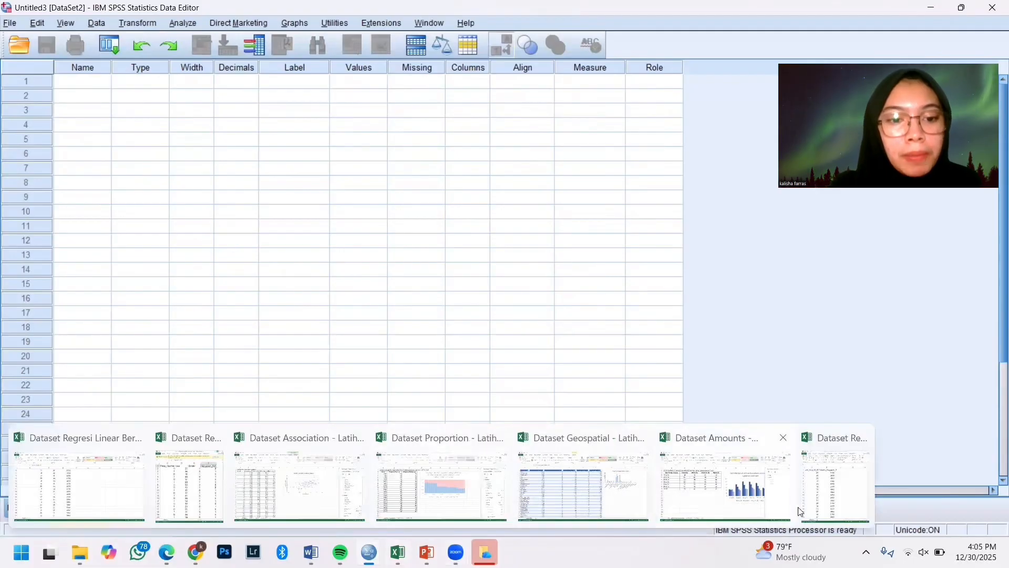
# Show the Excel workbook Dataset Regresi Linear Berganda beside the SPSS Data Editor and display the empty Data View.
pyautogui.click(841, 501)
pyautogui.click(835, 8)
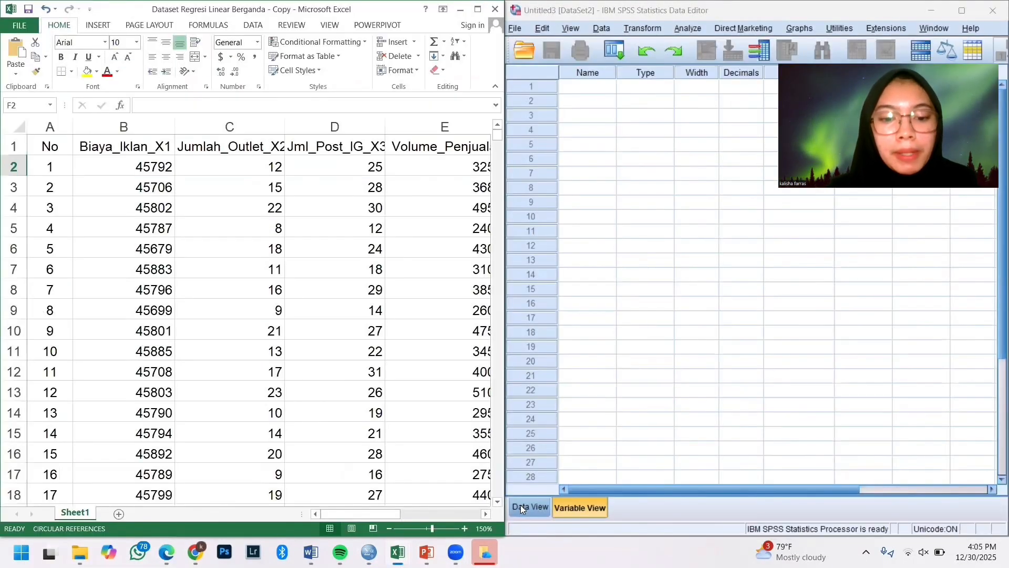
pyautogui.click(520, 505)
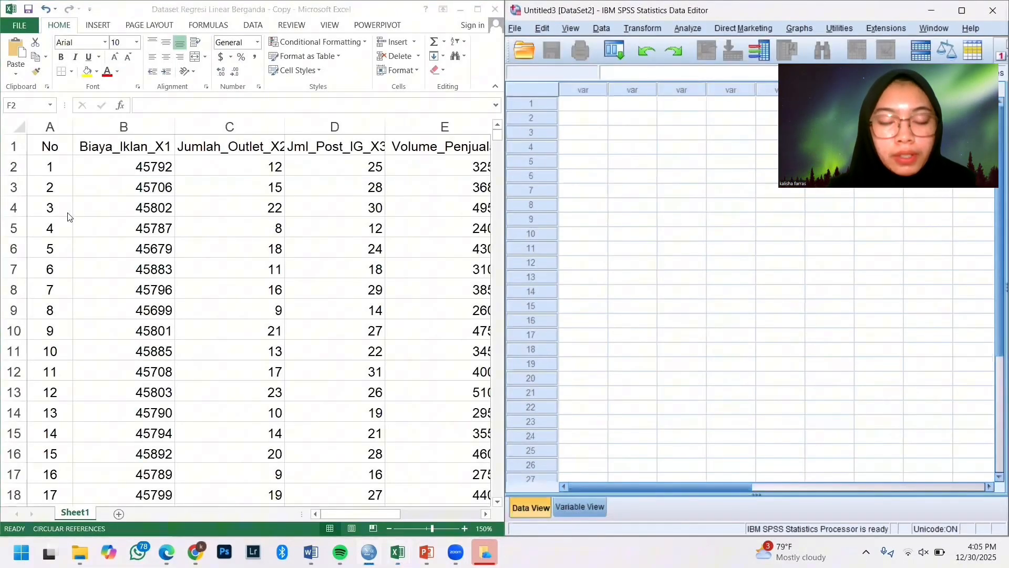
# Copy the worksheet data in B2:E214 and paste it into the empty SPSS Data View starting at the first cell.
pyautogui.click(101, 160)
pyautogui.moveTo(101, 159); pyautogui.dragTo(368, 269)
pyautogui.moveTo(397, 393); pyautogui.dragTo(321, 458)
pyautogui.hotkey('ctrl', 'c')
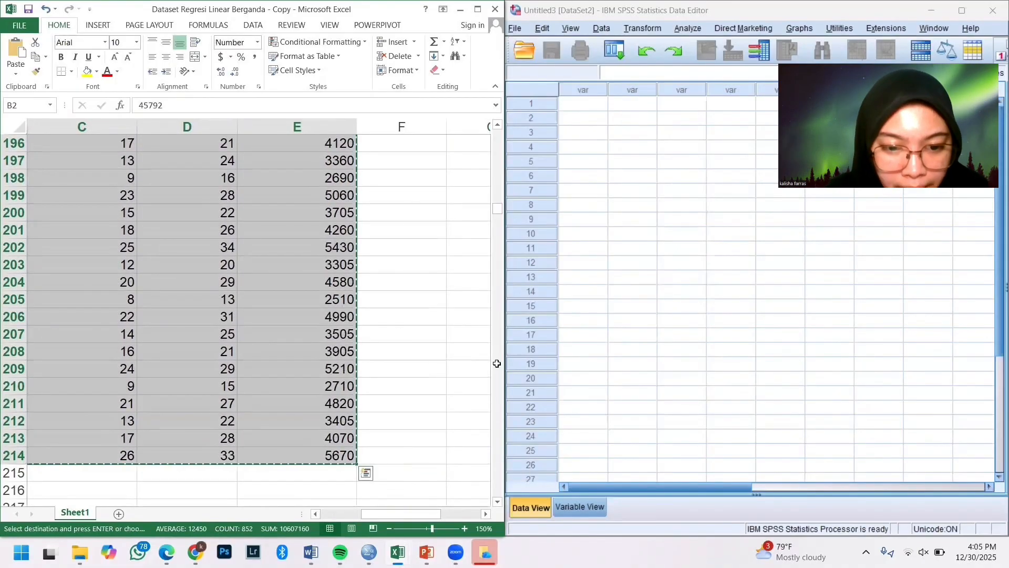
pyautogui.click(598, 108)
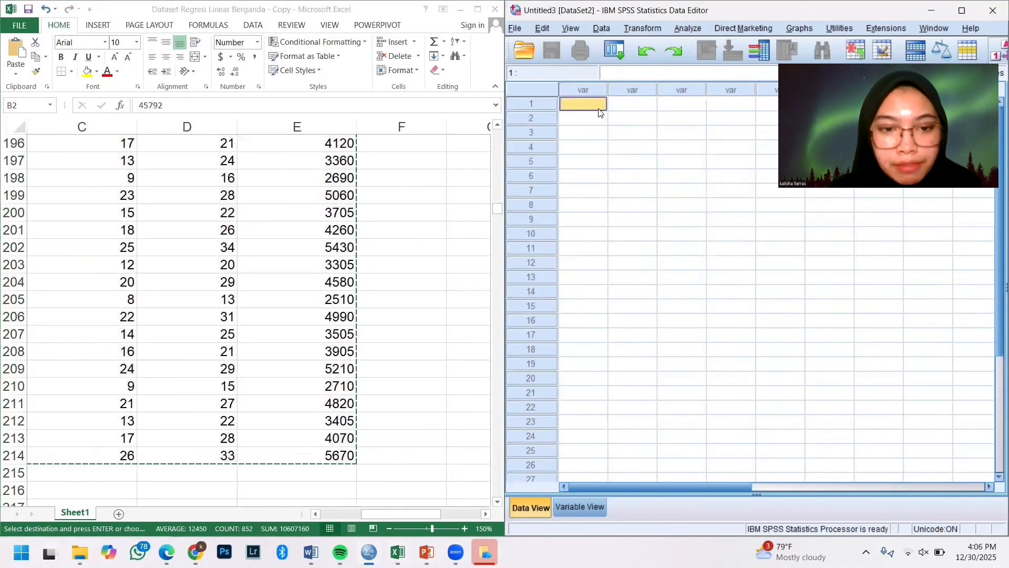
pyautogui.hotkey('ctrl', 'v')
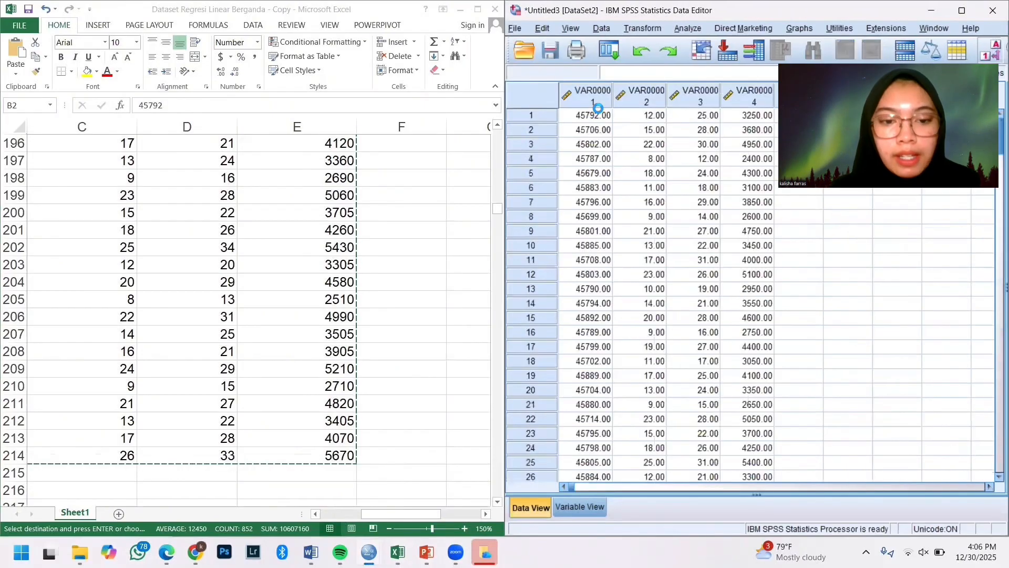
# Rename the first SPSS variable to Biaya_Iklan_X1, copying the name from the Excel header row.
pyautogui.click(582, 505)
pyautogui.click(428, 421)
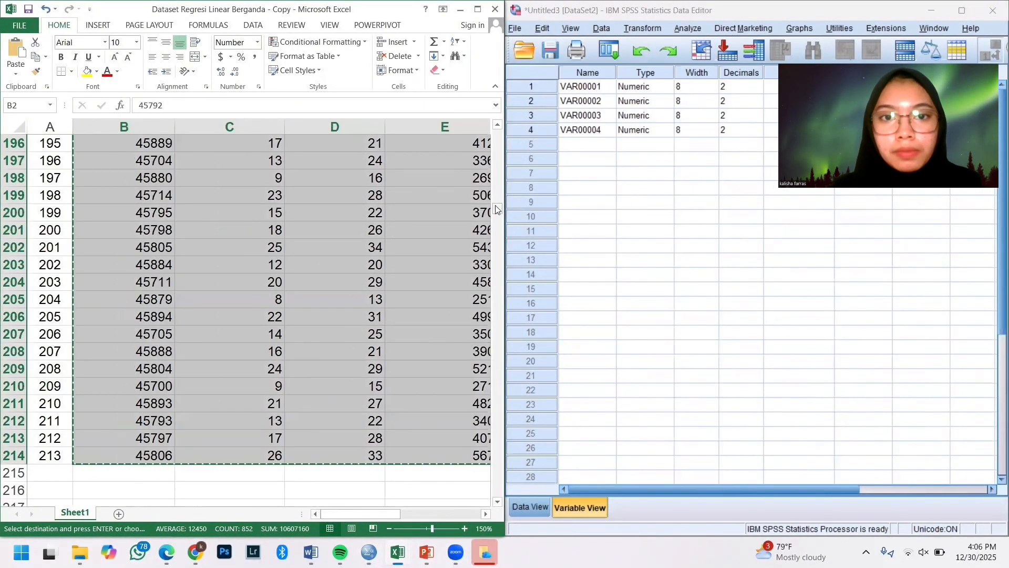
pyautogui.moveTo(497, 209); pyautogui.dragTo(498, 133)
pyautogui.click(145, 145)
pyautogui.moveTo(207, 103); pyautogui.dragTo(132, 104)
pyautogui.click(657, 87)
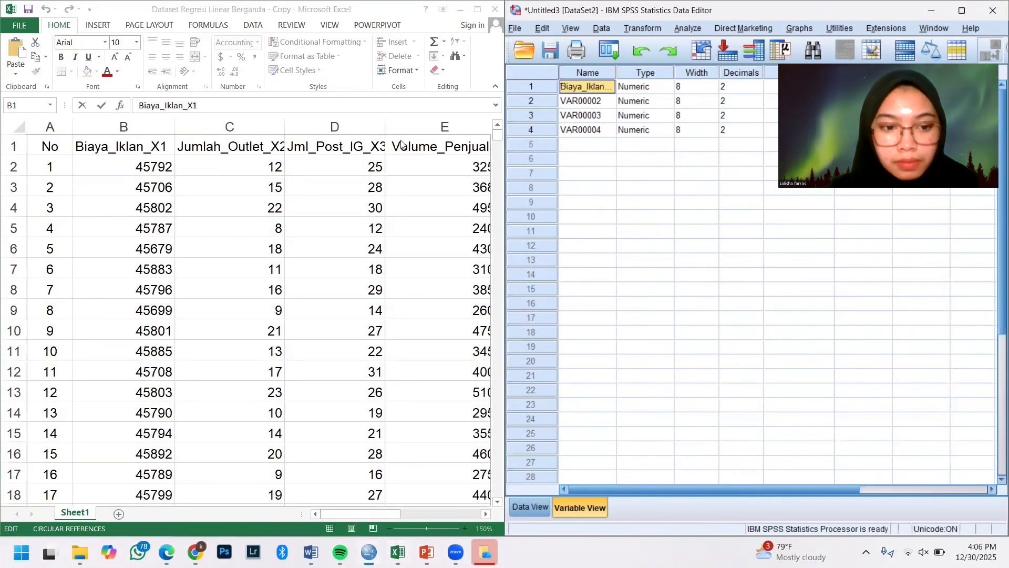
# Rename the second and third variables to Jumlah_Outlet_X2 and Jml_Post_IG_X3 by copying their Excel headers.
pyautogui.click(232, 151)
pyautogui.click(230, 147)
pyautogui.hotkey('ctrl', 'c')
pyautogui.click(582, 100)
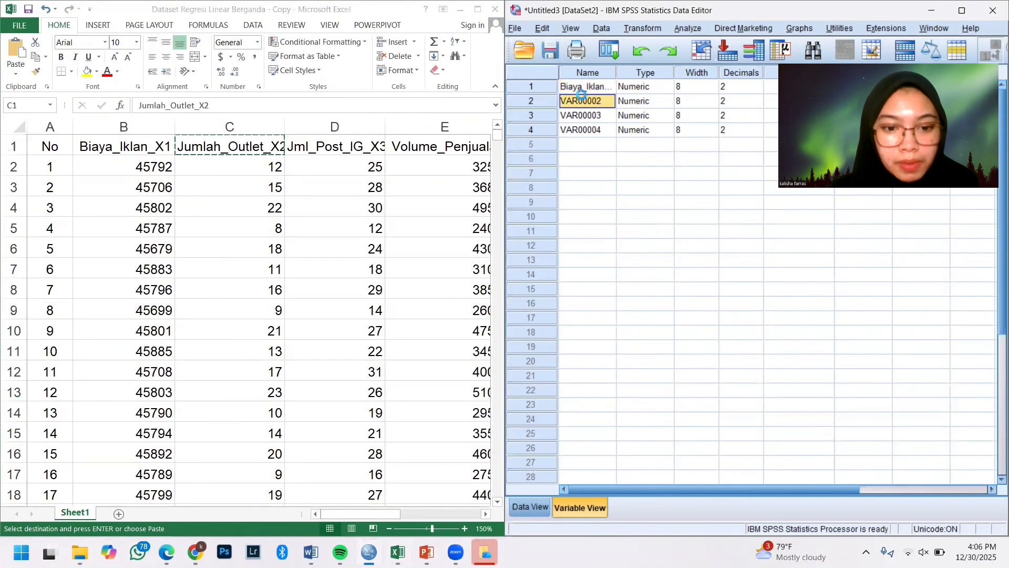
pyautogui.hotkey('ctrl', 'v')
pyautogui.click(340, 145)
pyautogui.hotkey('ctrl', 'c')
pyautogui.click(596, 115)
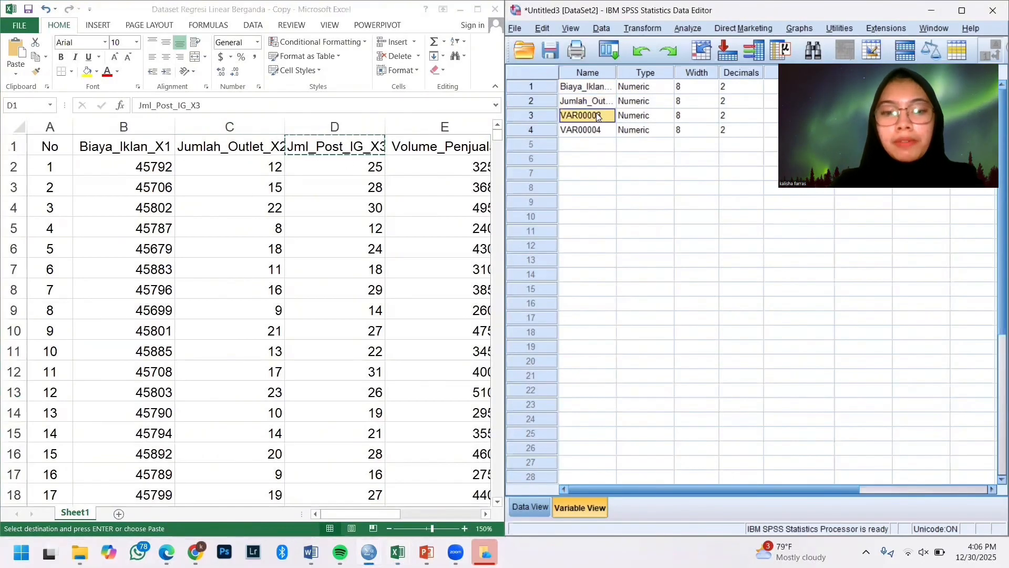
pyautogui.hotkey('ctrl', 'v')
# Rename the fourth variable to Volume_Penjualan_Y, copying the header text from Excel cell E1.
pyautogui.click(442, 147)
pyautogui.click(441, 147)
pyautogui.hotkey('ctrl', 'c')
pyautogui.click(585, 131)
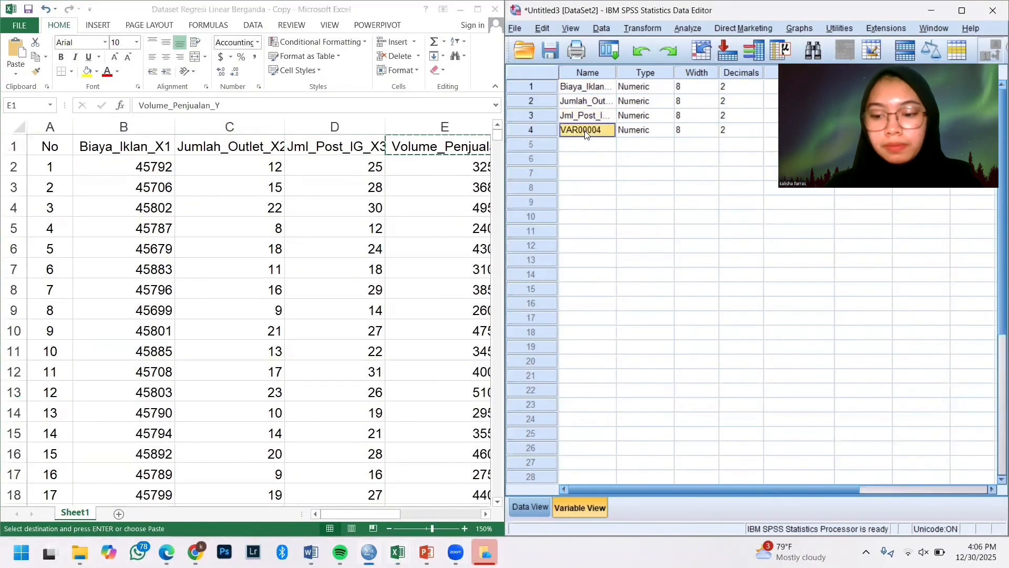
pyautogui.hotkey('ctrl', 'v')
pyautogui.click(757, 295)
pyautogui.click(139, 105)
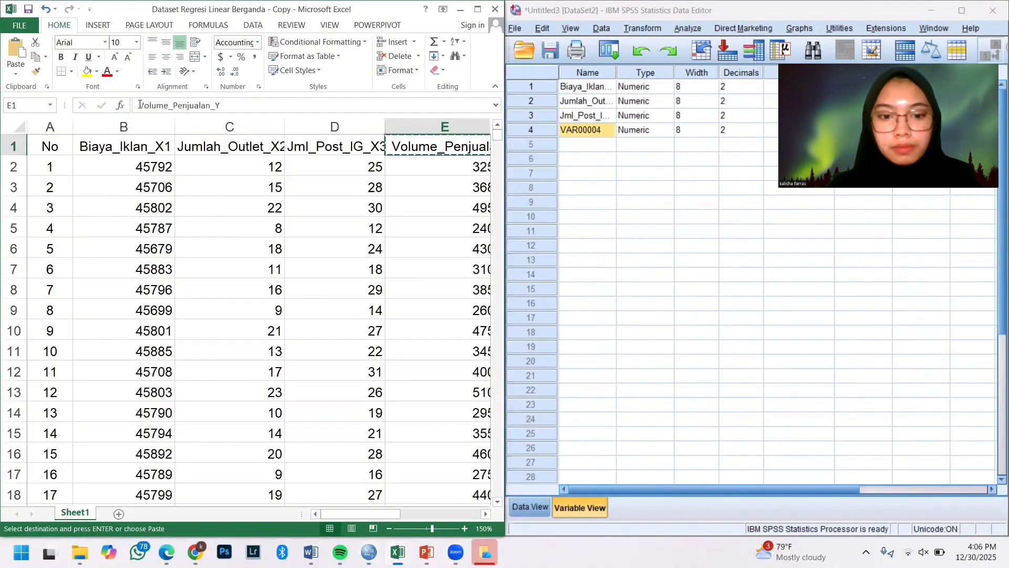
pyautogui.moveTo(140, 105); pyautogui.dragTo(239, 107)
pyautogui.hotkey('ctrl', 'c')
pyautogui.click(593, 128)
pyautogui.hotkey('ctrl', 'v')
pyautogui.click(700, 229)
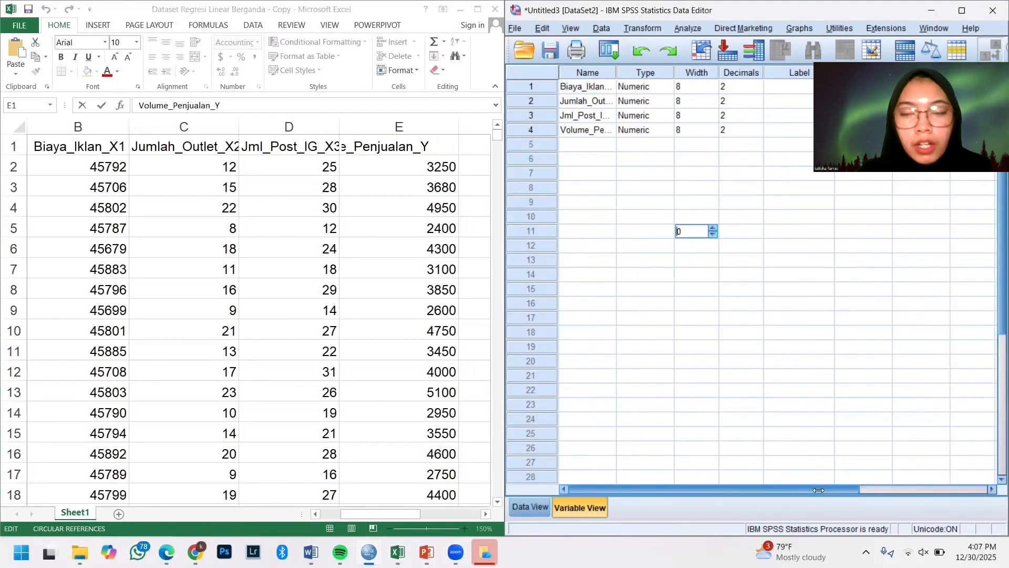
# Set the measurement level of the variables to Scale in the Variable View.
pyautogui.moveTo(833, 489); pyautogui.dragTo(967, 475)
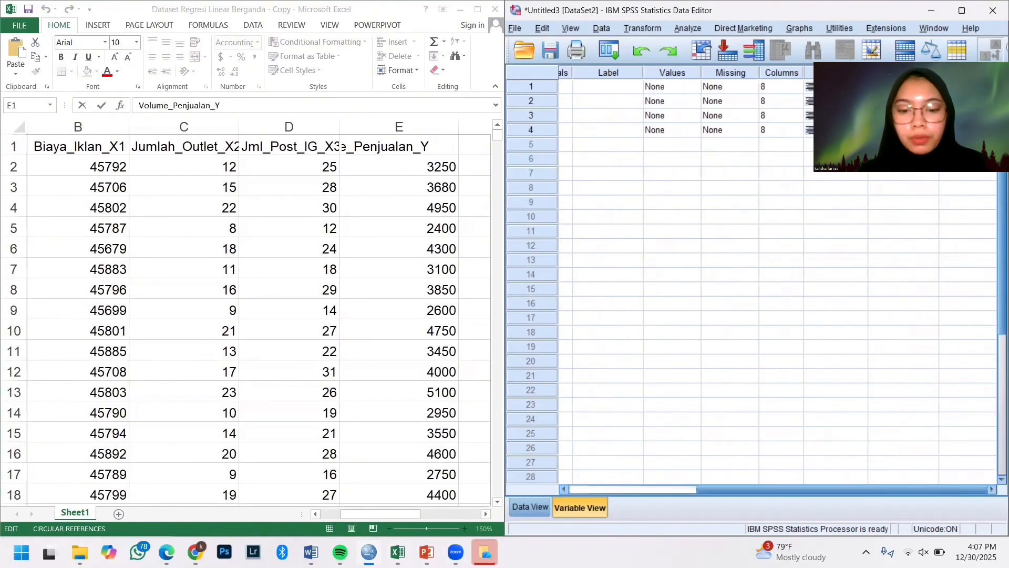
pyautogui.click(903, 87)
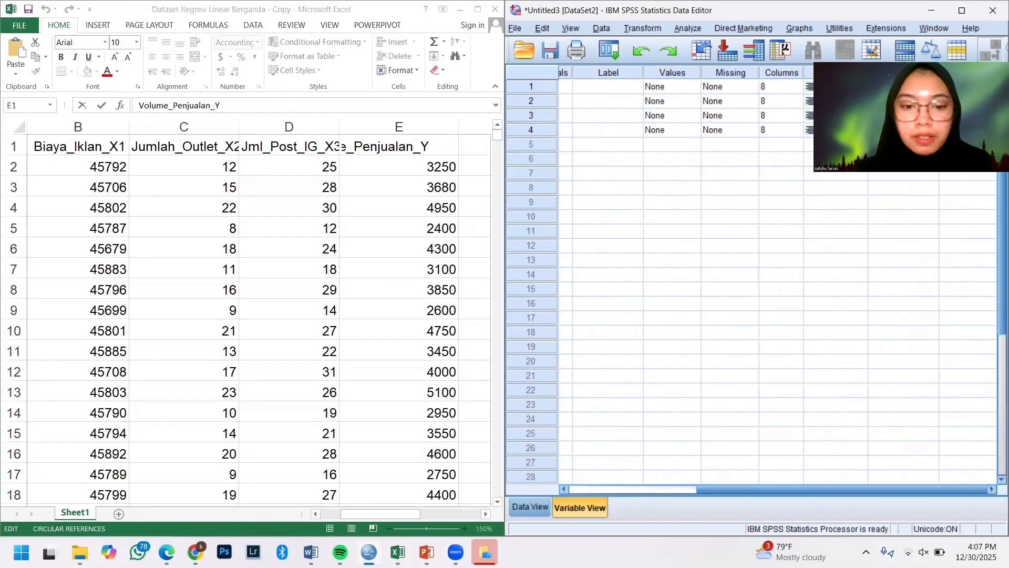
pyautogui.click(906, 142)
pyautogui.click(897, 160)
pyautogui.click(905, 115)
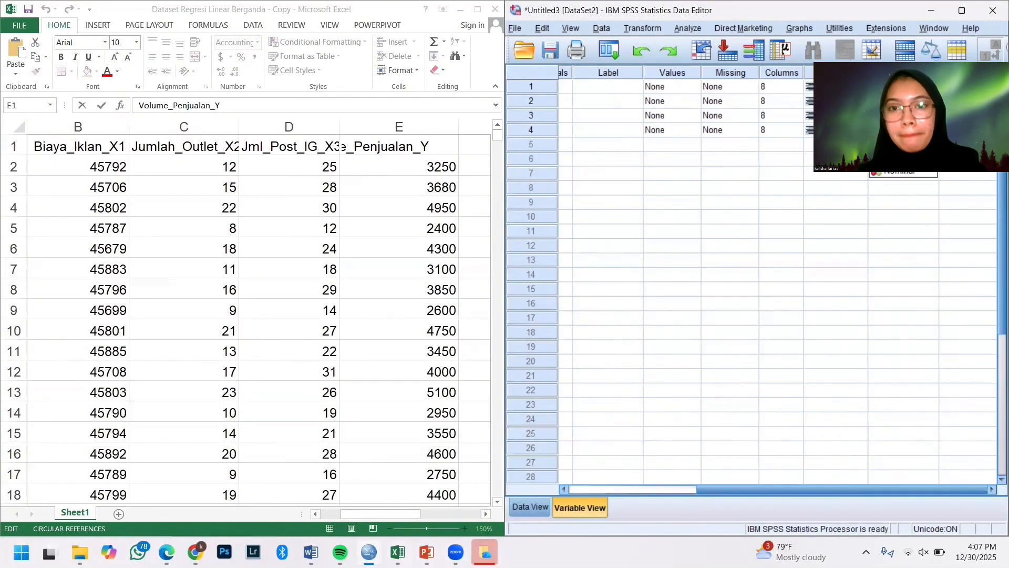
pyautogui.click(897, 146)
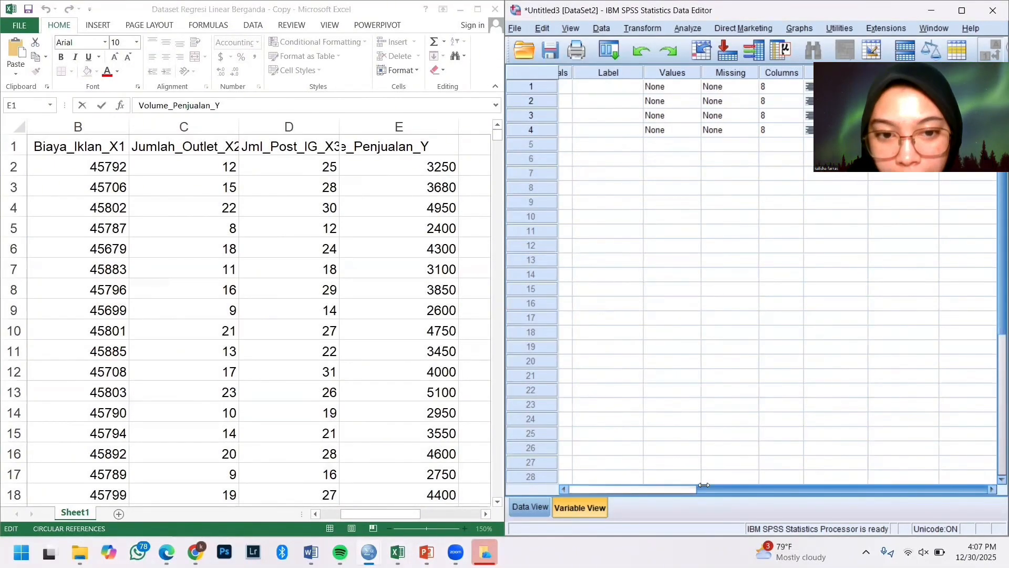
pyautogui.moveTo(704, 485); pyautogui.dragTo(571, 484)
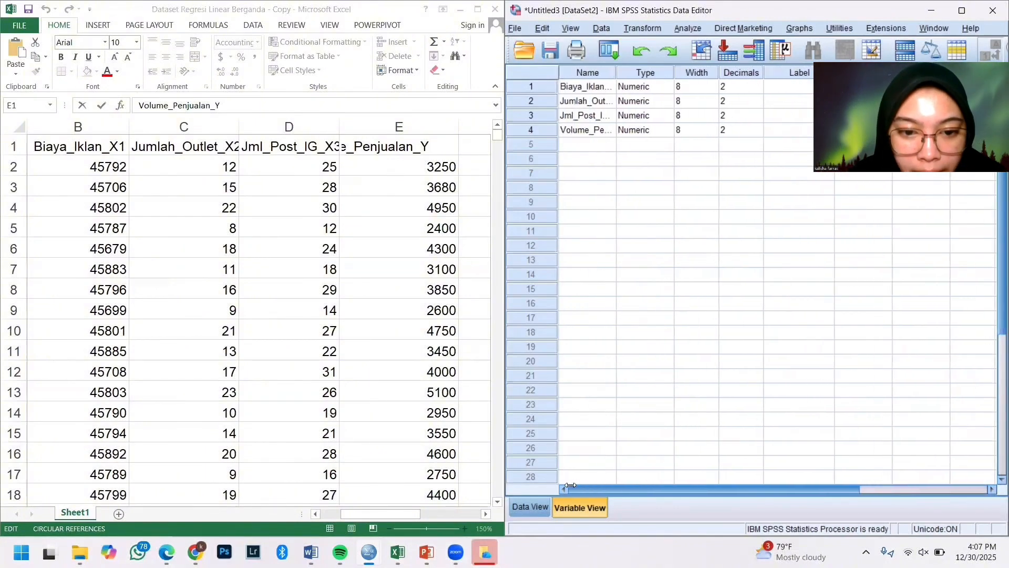
# Set up a Linear Regression in the maximized Data View with Volume_Penjualan_Y as dependent and Biaya_Iklan_X1, Jumlah_Outlet_X2 and Jml_Post_IG_X3 as independents.
pyautogui.click(531, 510)
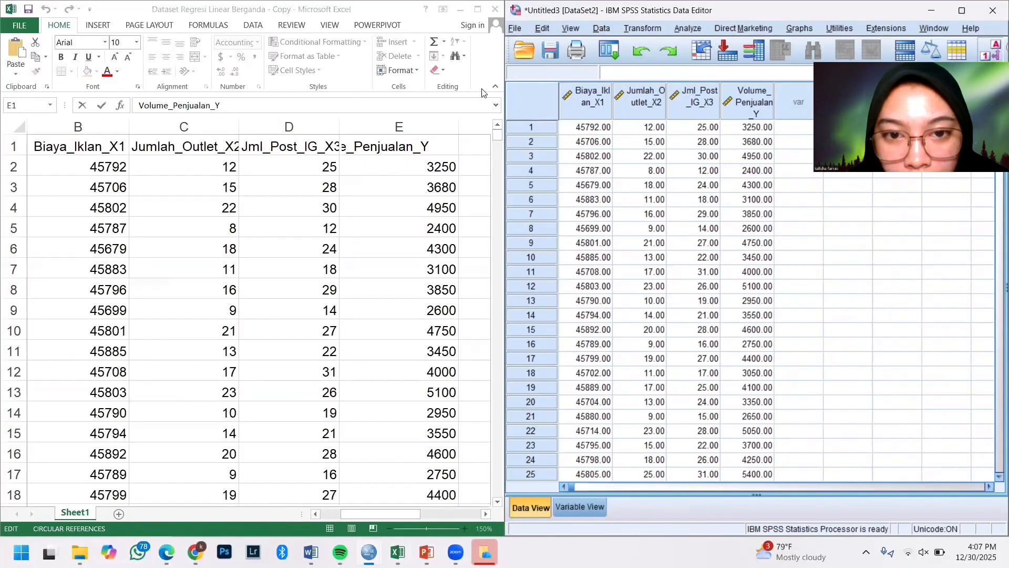
pyautogui.click(963, 10)
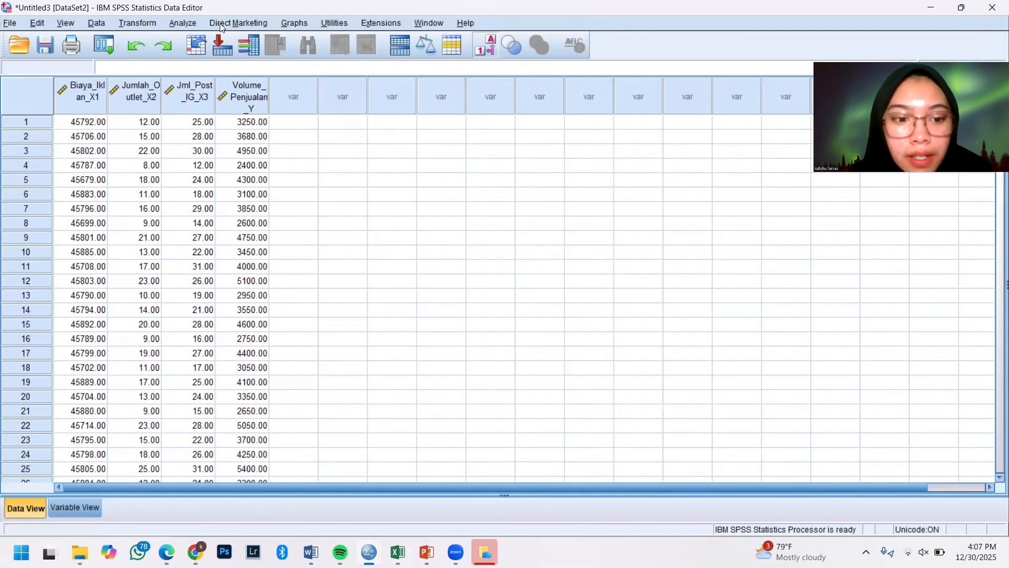
pyautogui.click(183, 23)
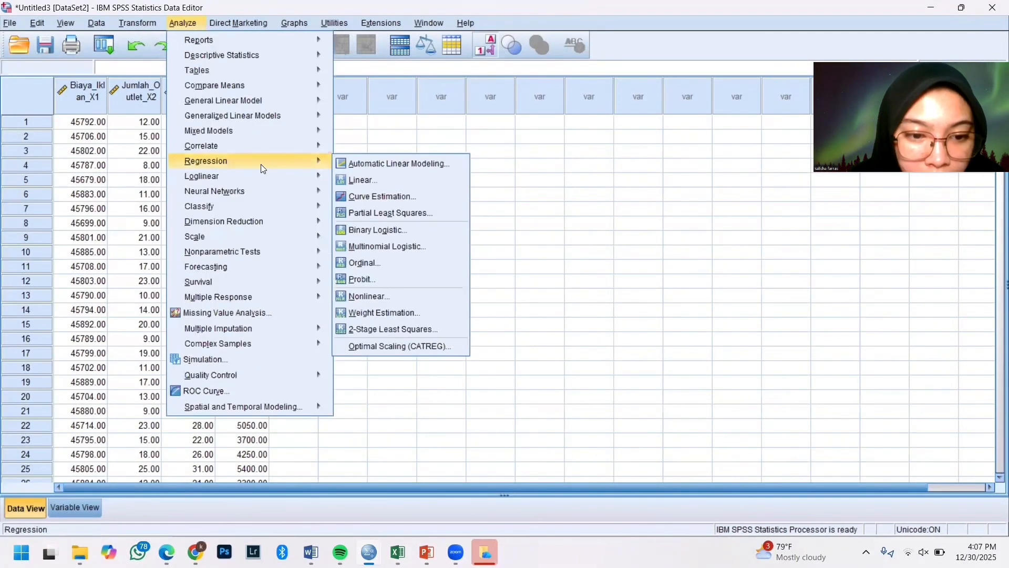
pyautogui.moveTo(313, 159)
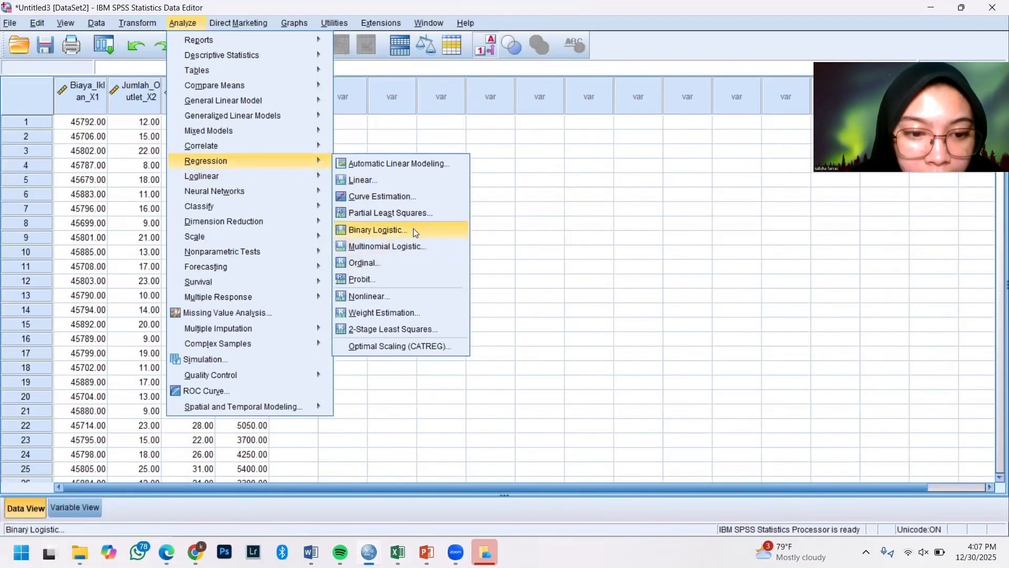
pyautogui.click(410, 180)
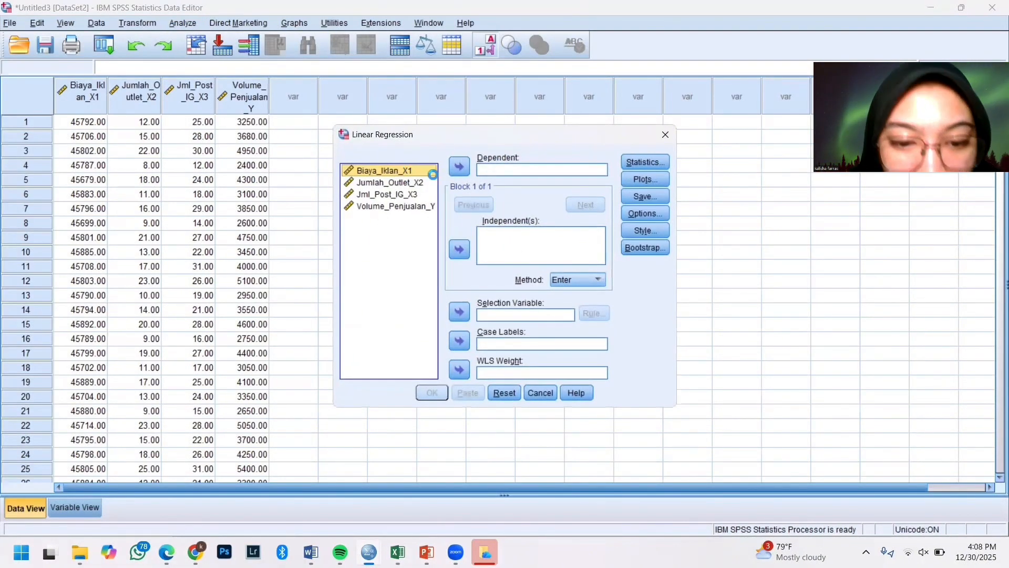
pyautogui.click(426, 206)
pyautogui.click(459, 167)
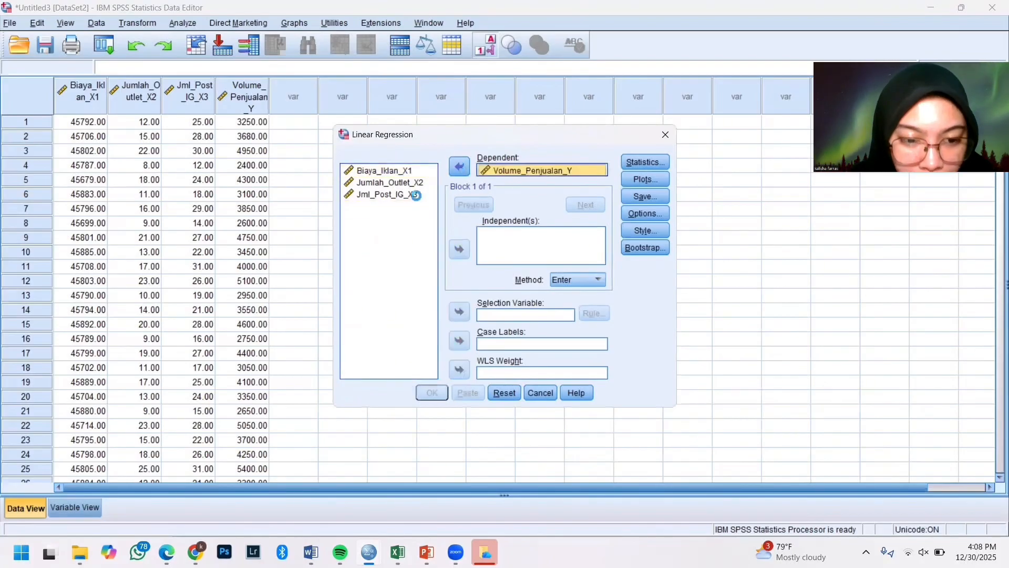
pyautogui.click(392, 168)
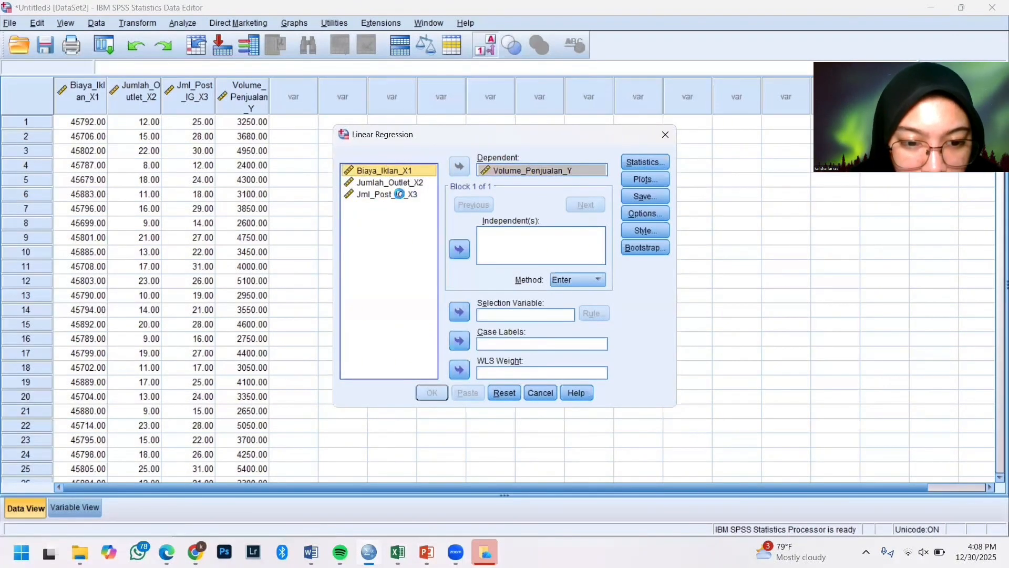
pyautogui.keyDown('shift'); pyautogui.click(401, 195); pyautogui.keyUp('shift')
pyautogui.click(459, 249)
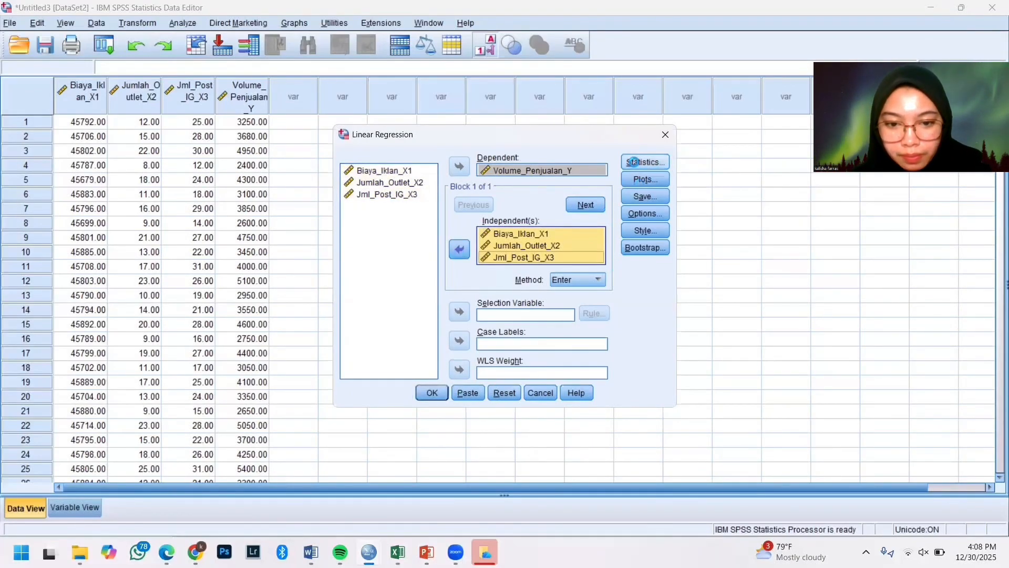
# Add Collinearity diagnostics and Descriptives to the regression statistics.
pyautogui.click(634, 161)
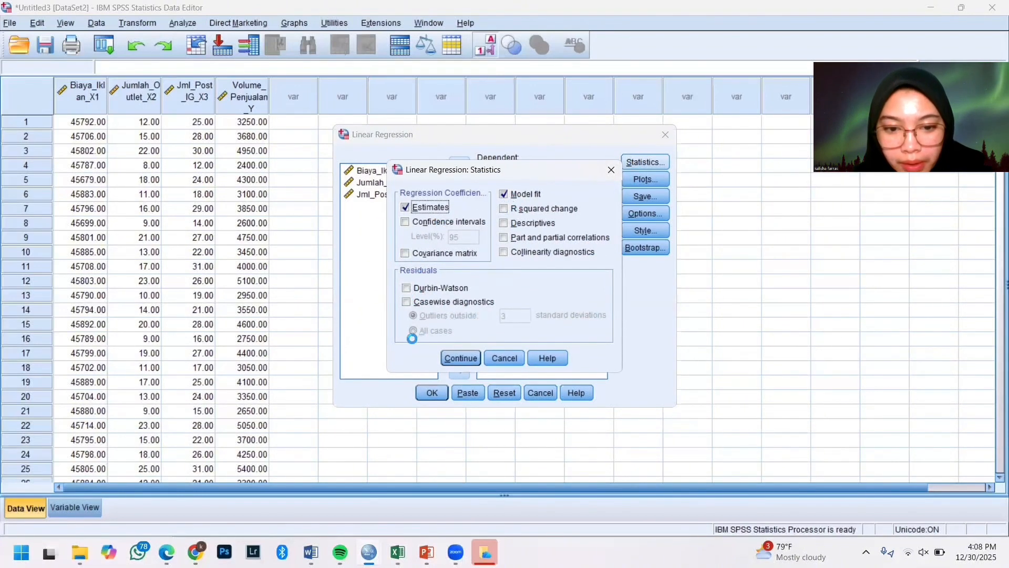
pyautogui.click(504, 252)
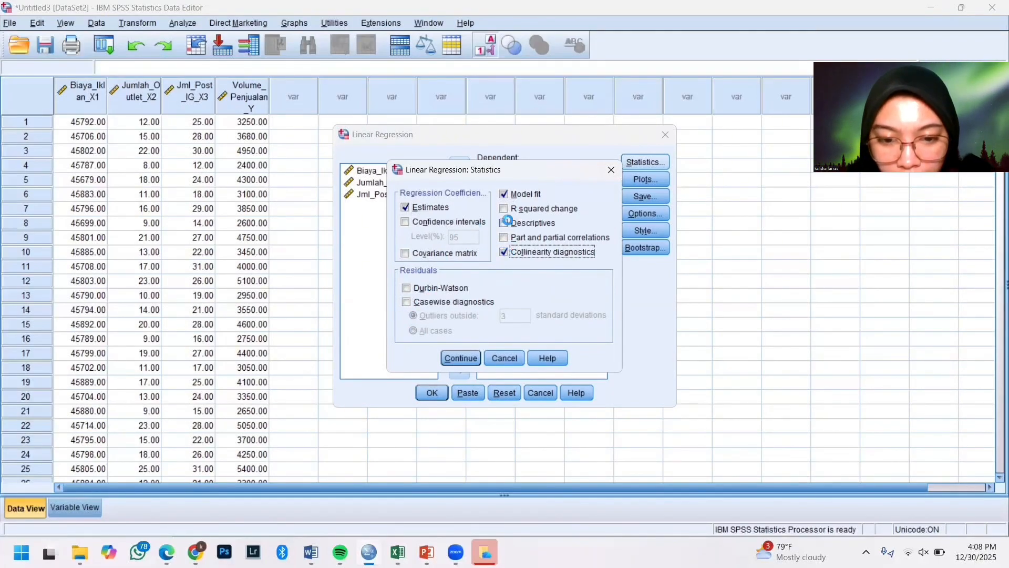
pyautogui.click(505, 223)
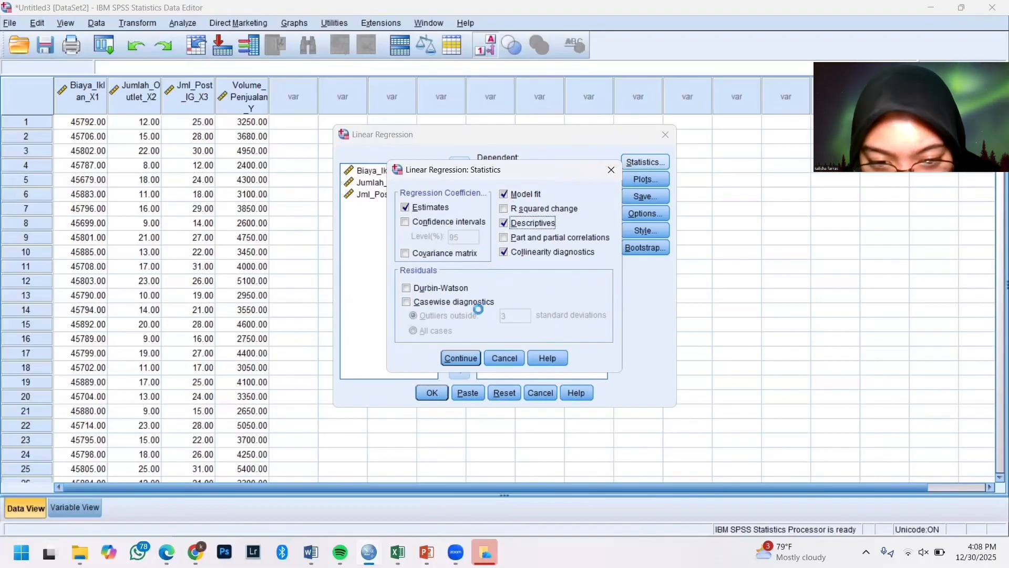
pyautogui.click(465, 358)
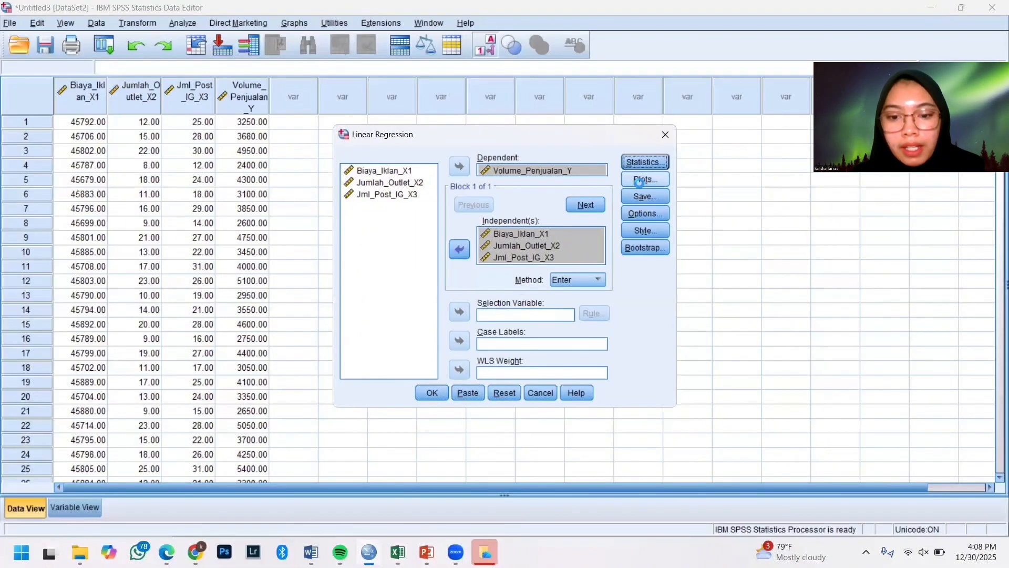
# Define the regression's residual scatter plot with *SRESID on the Y axis and *ZPRED on the X axis.
pyautogui.click(639, 181)
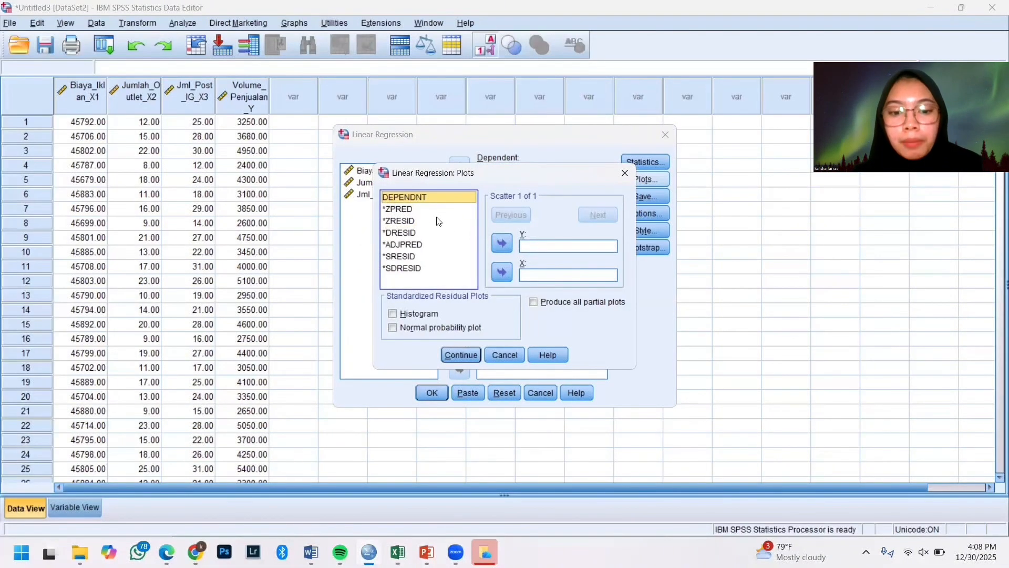
pyautogui.click(444, 222)
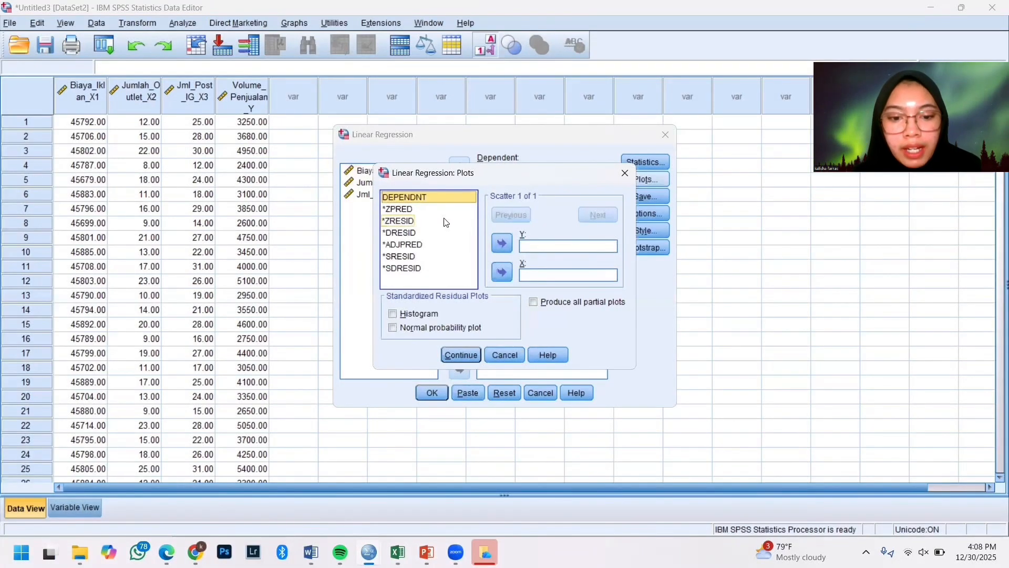
pyautogui.click(434, 260)
pyautogui.click(409, 258)
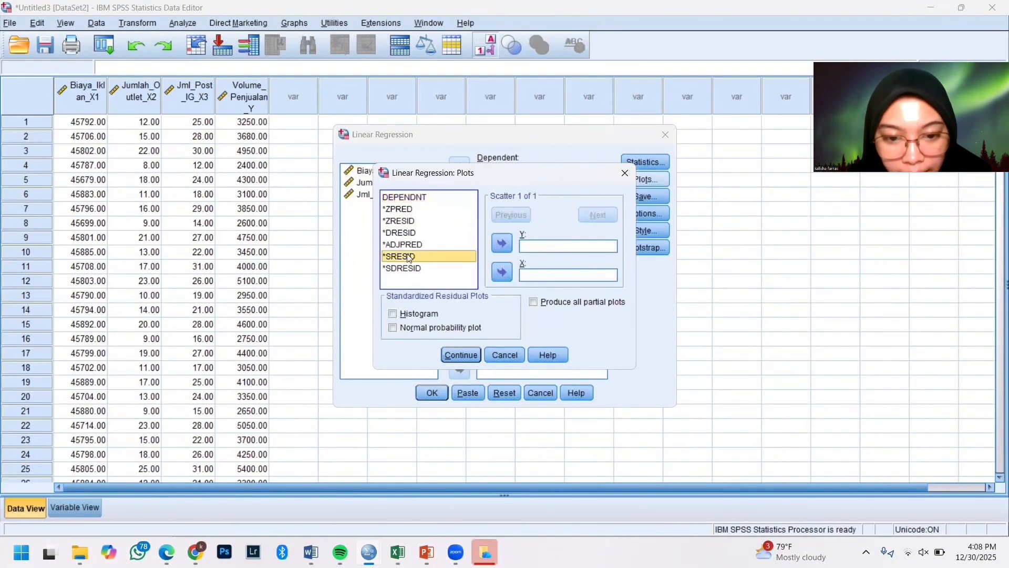
pyautogui.click(500, 246)
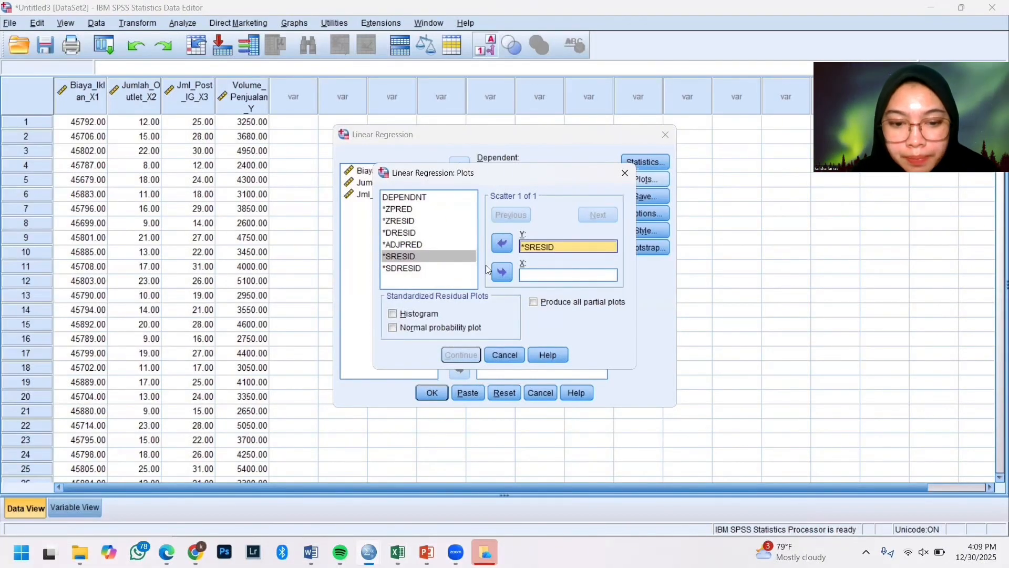
pyautogui.click(412, 209)
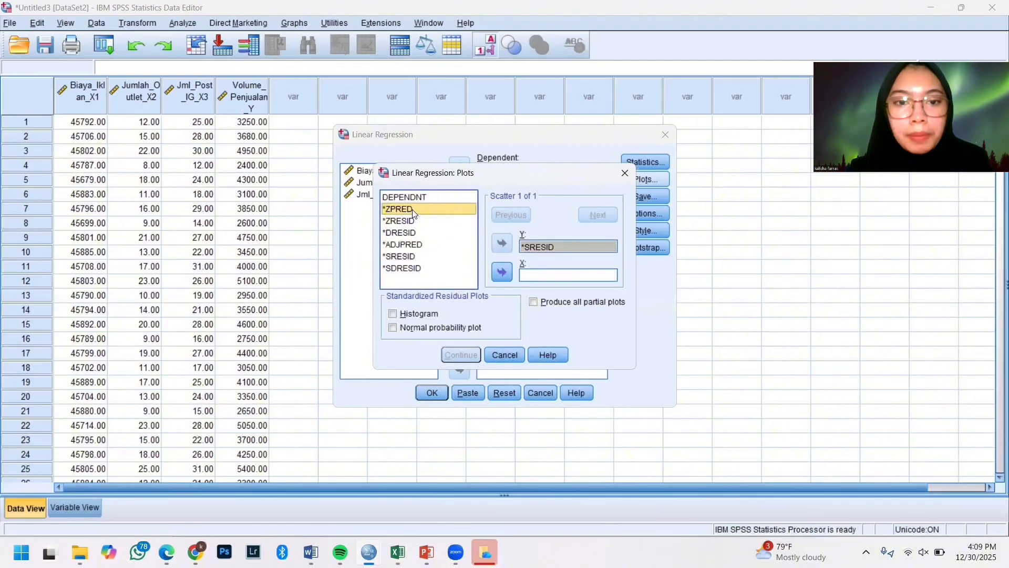
pyautogui.click(504, 271)
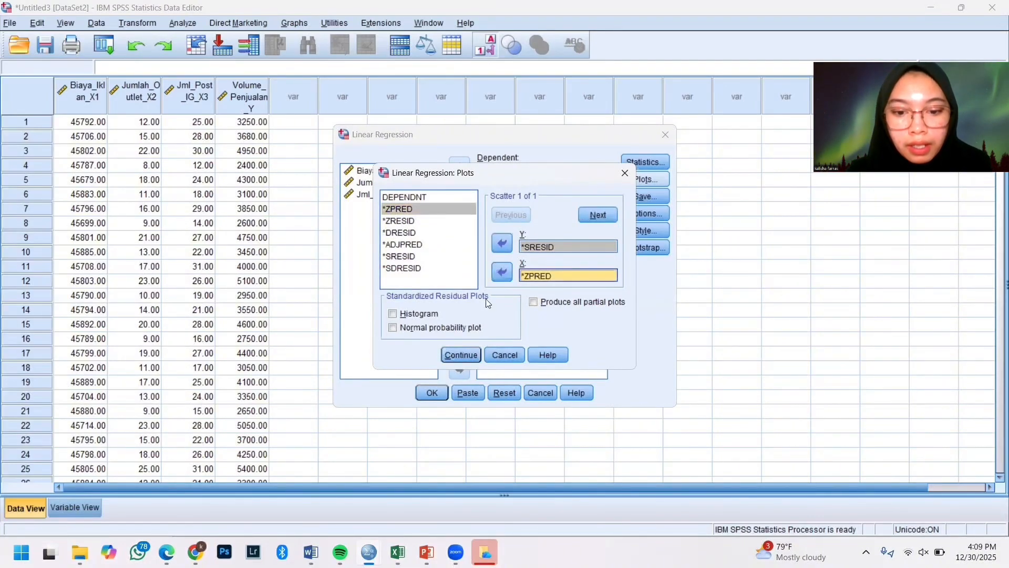
# Add a histogram and a normal probability plot of the standardized residuals to the regression plots.
pyautogui.click(420, 314)
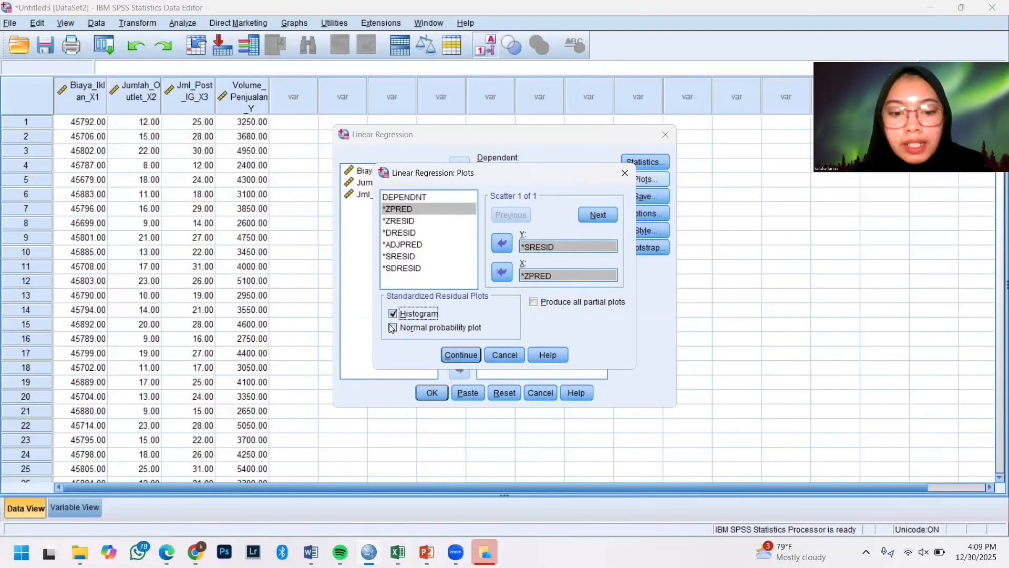
pyautogui.click(392, 327)
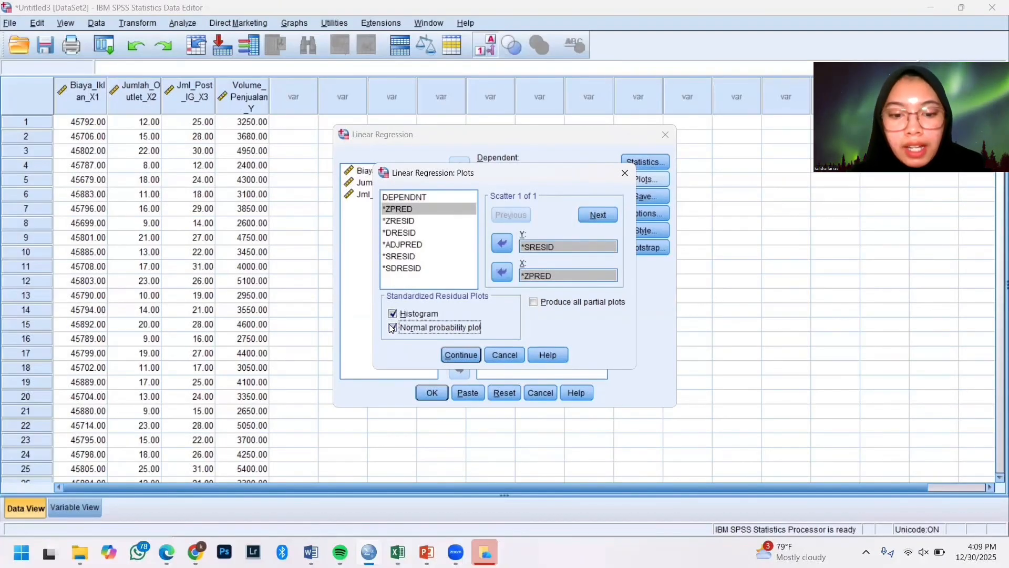
pyautogui.click(469, 355)
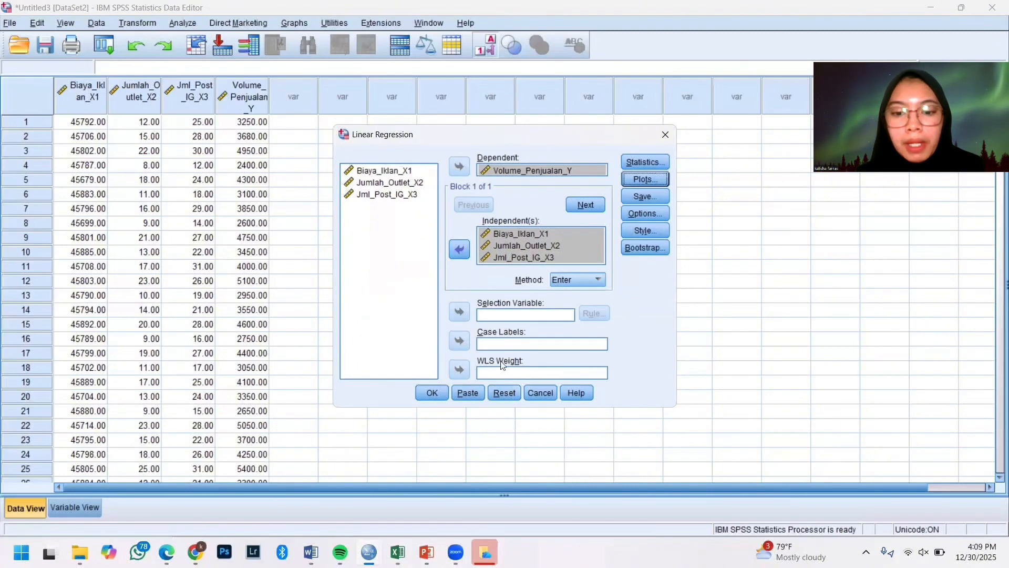
# Save the unstandardized residuals as a new variable and run the linear regression.
pyautogui.click(636, 195)
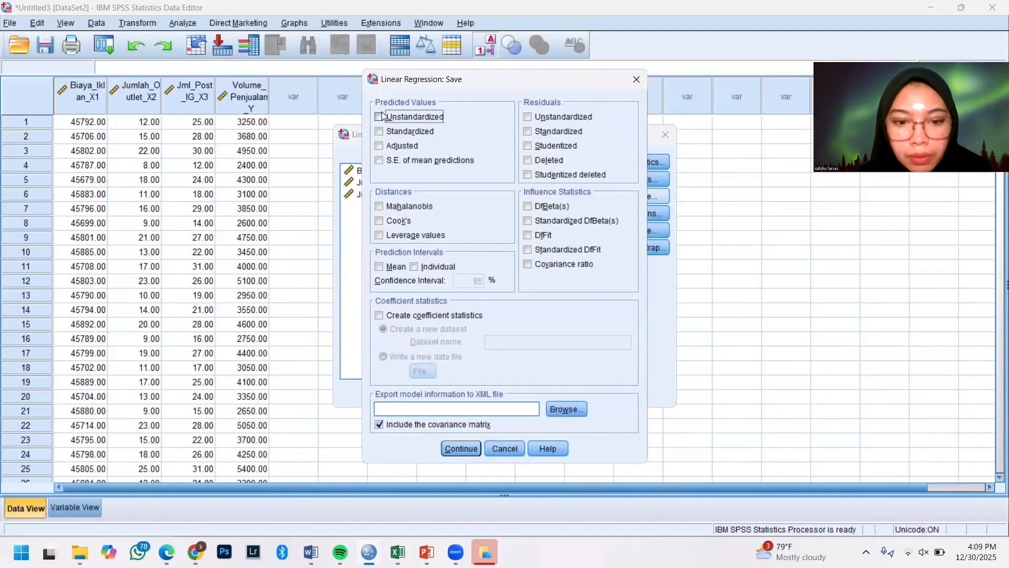
pyautogui.click(528, 117)
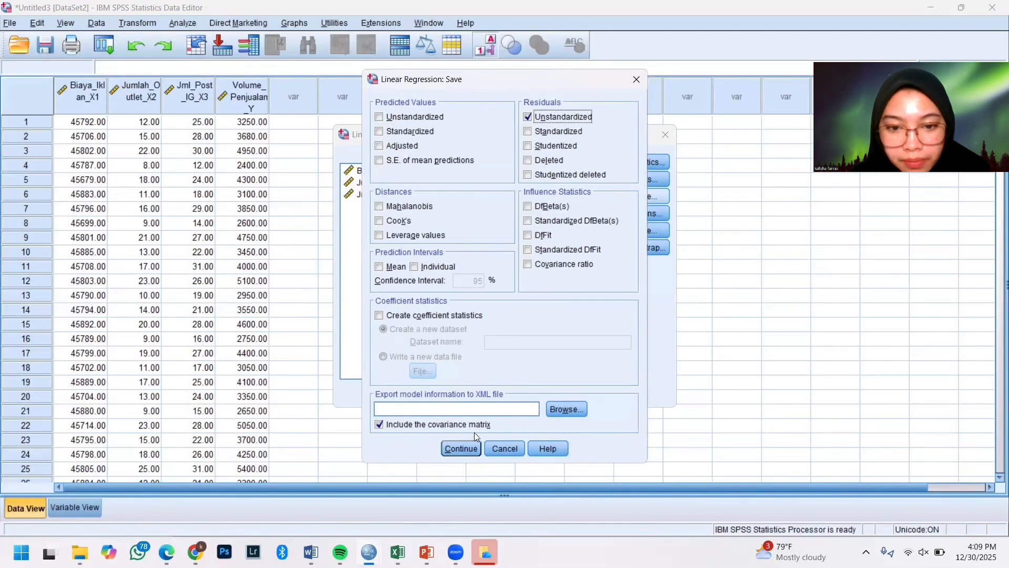
pyautogui.click(462, 449)
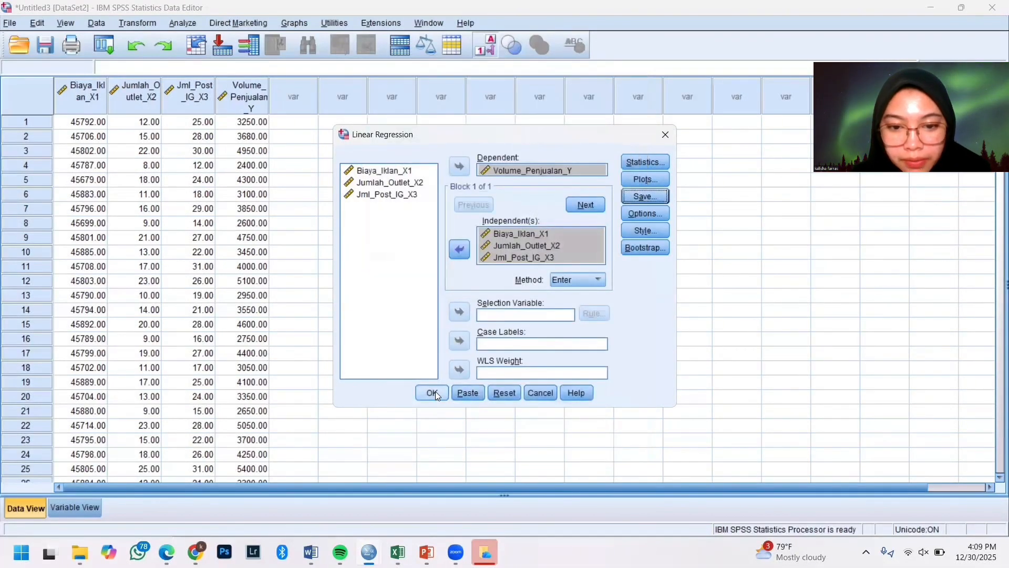
pyautogui.click(432, 393)
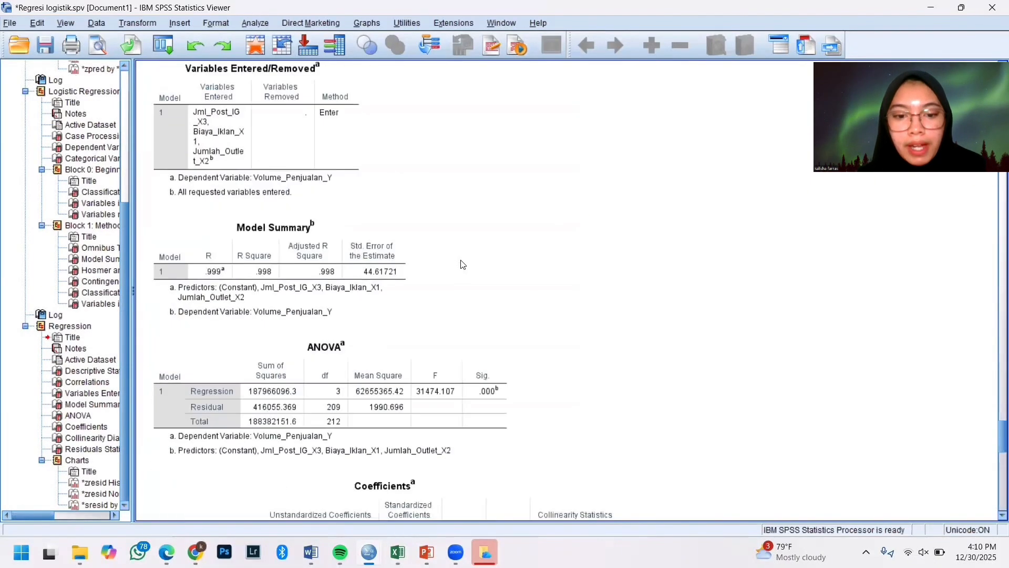
# Review the regression output, including the ANOVA, Coefficients, Collinearity Diagnostics and Residuals Statistics tables.
pyautogui.scroll(-1, 461, 265)
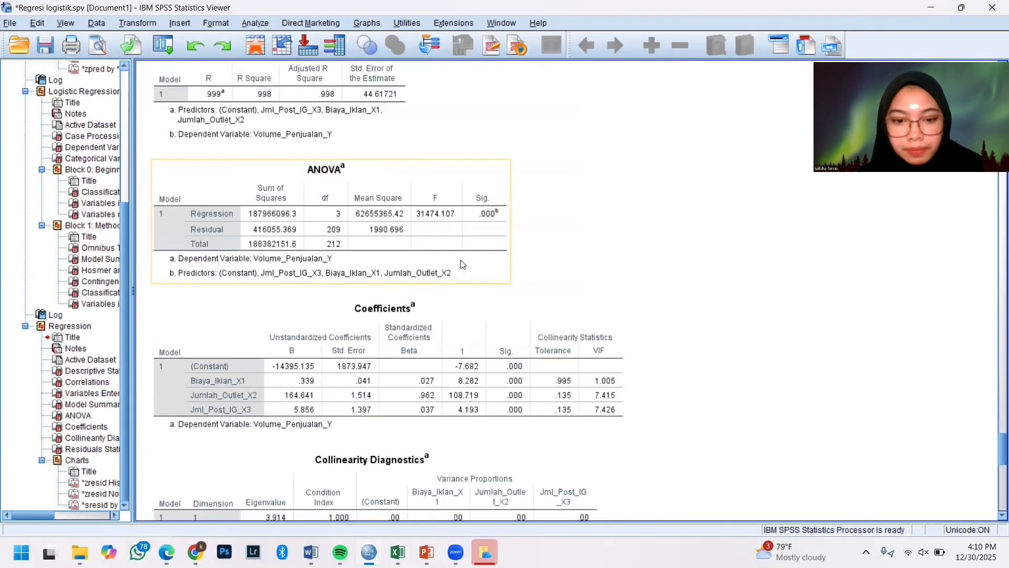
pyautogui.scroll(-6, 461, 264)
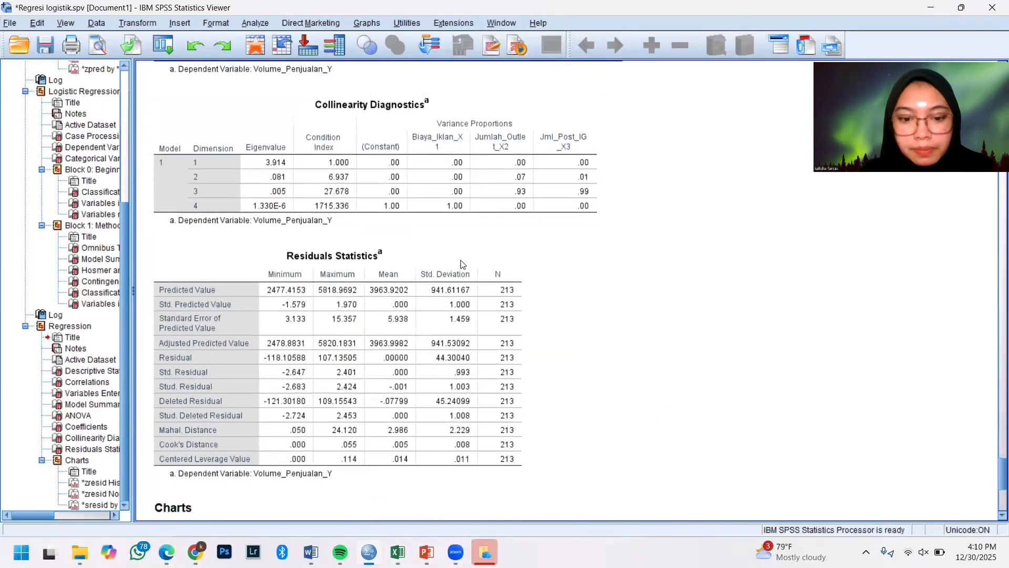
pyautogui.scroll(6, 96, 168)
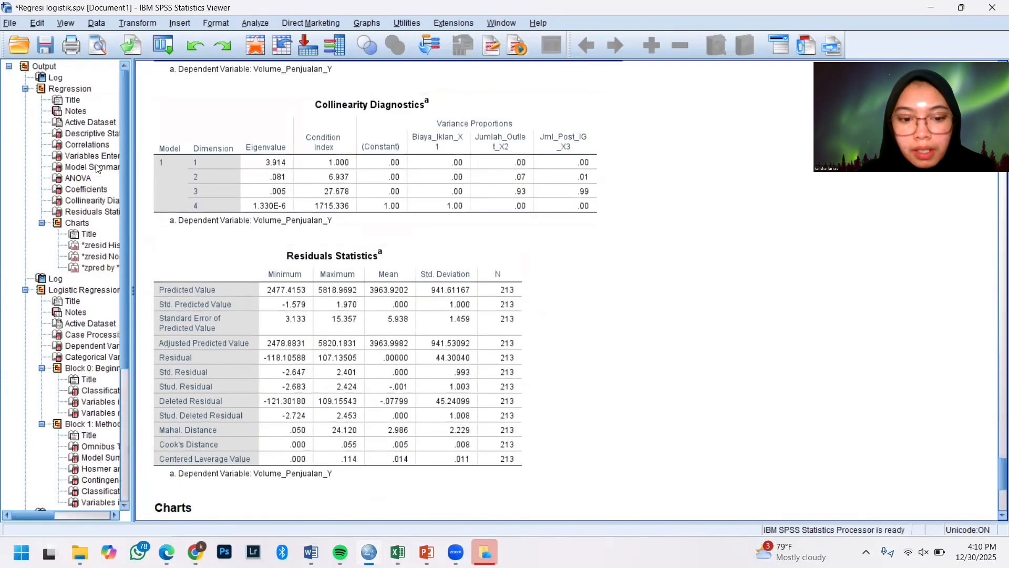
pyautogui.click(164, 202)
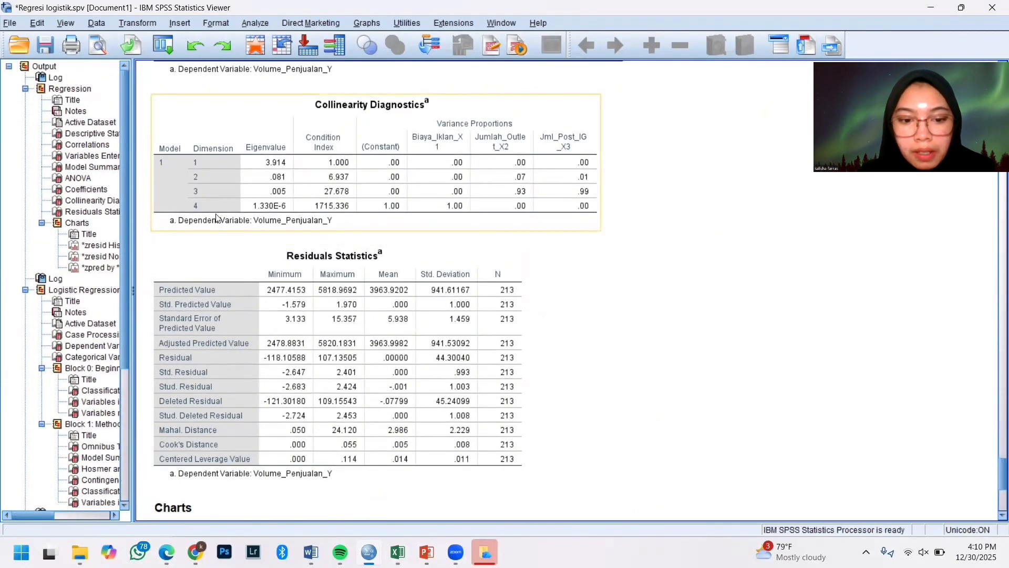
pyautogui.click(453, 260)
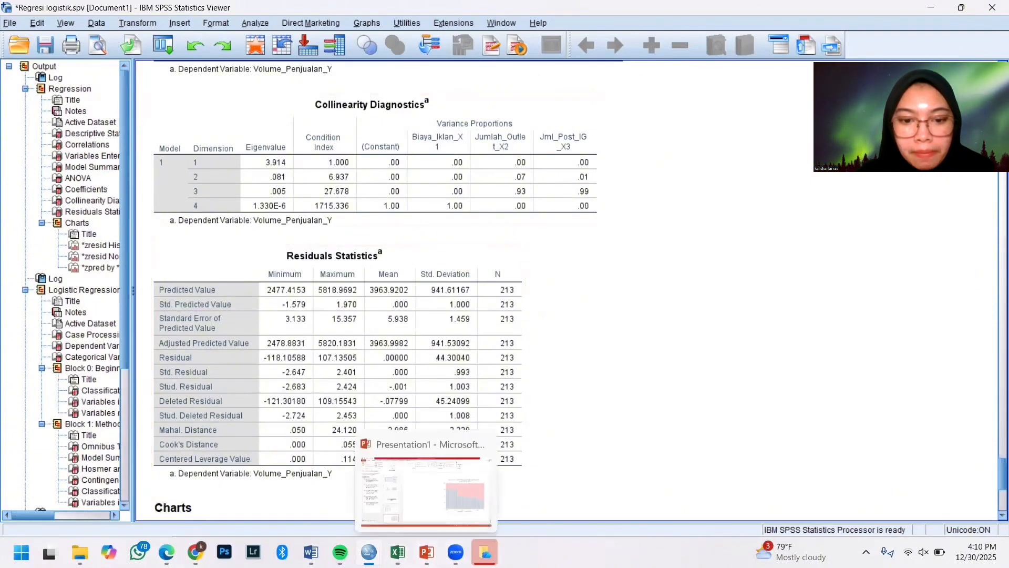
# Copy the data in A2:F251 of the Dataset Regresi Logistik workbook into the empty Untitled4 dataset in SPSS, starting at the first cell.
pyautogui.moveTo(369, 552)
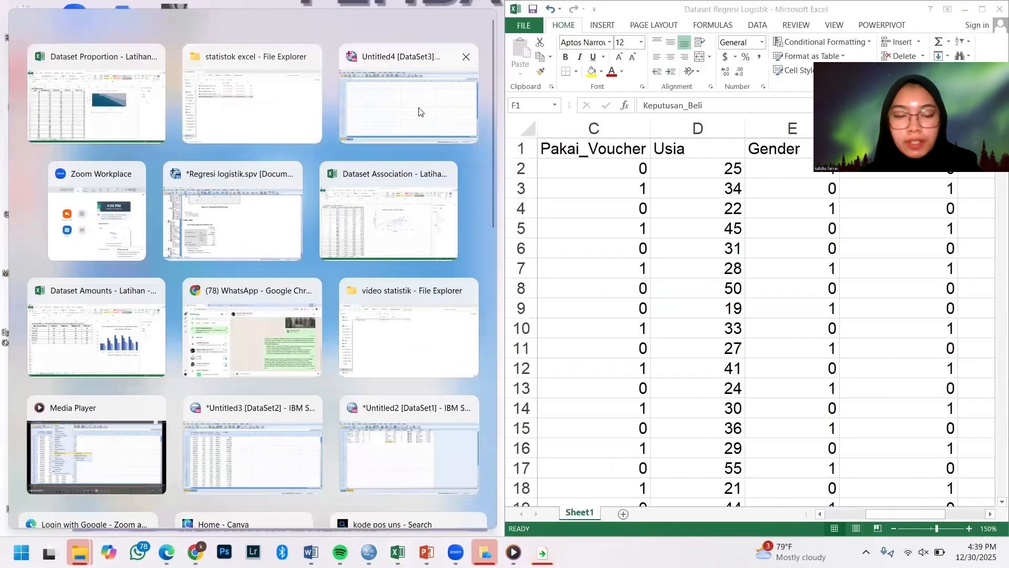
pyautogui.click(419, 112)
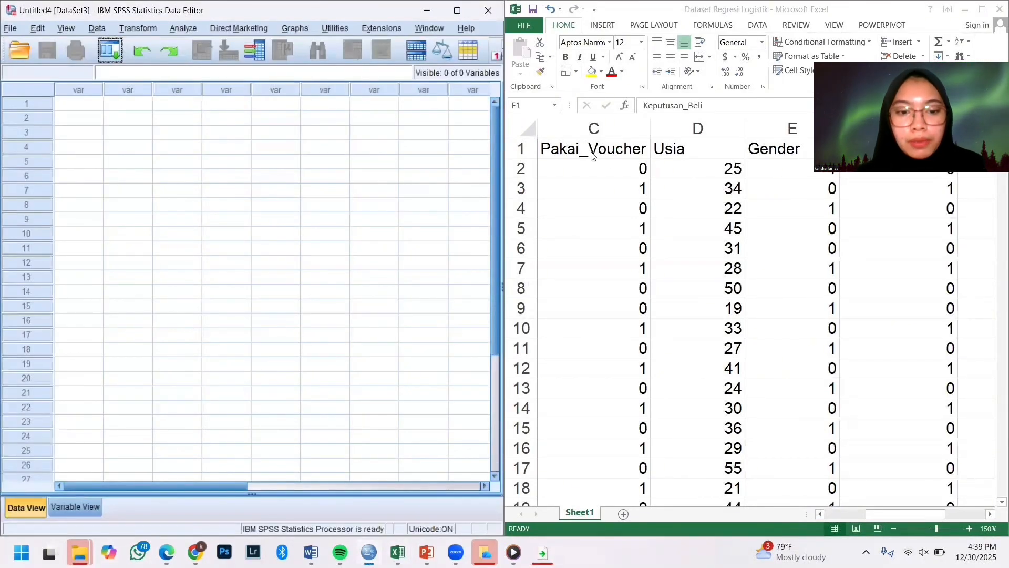
pyautogui.moveTo(575, 168); pyautogui.dragTo(828, 520)
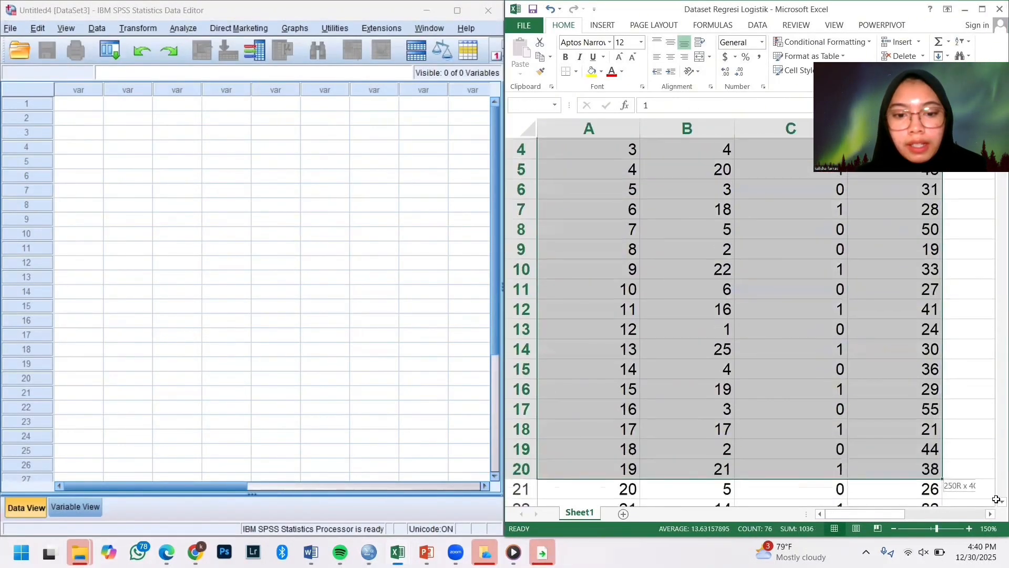
pyautogui.moveTo(843, 481); pyautogui.dragTo(815, 419)
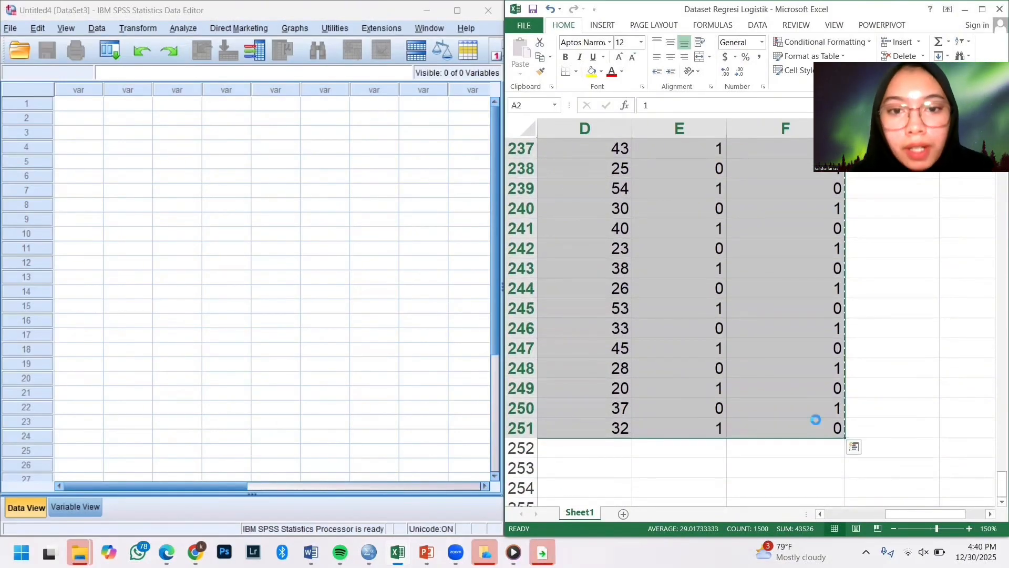
pyautogui.click(76, 105)
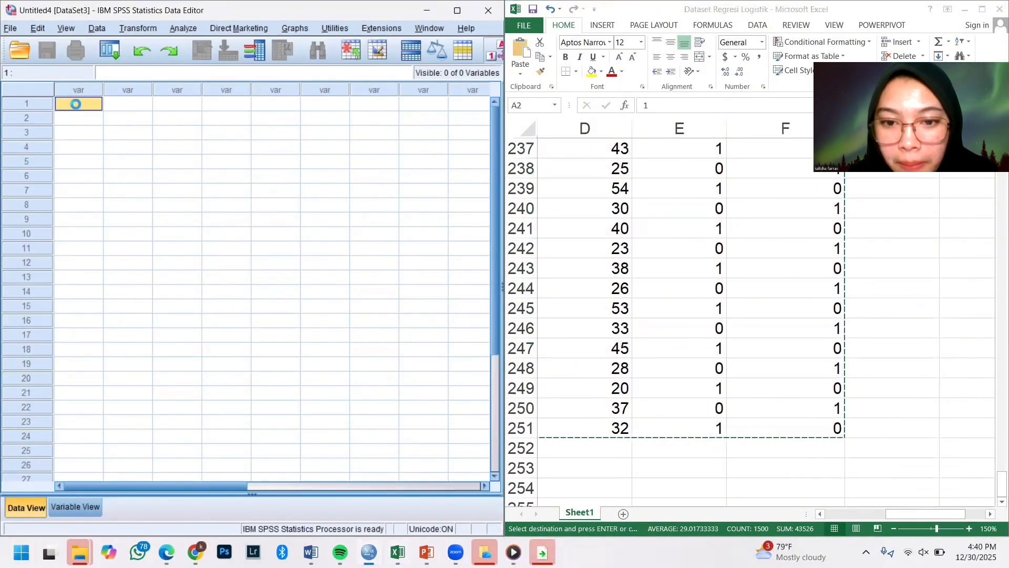
pyautogui.hotkey('ctrl', 'v')
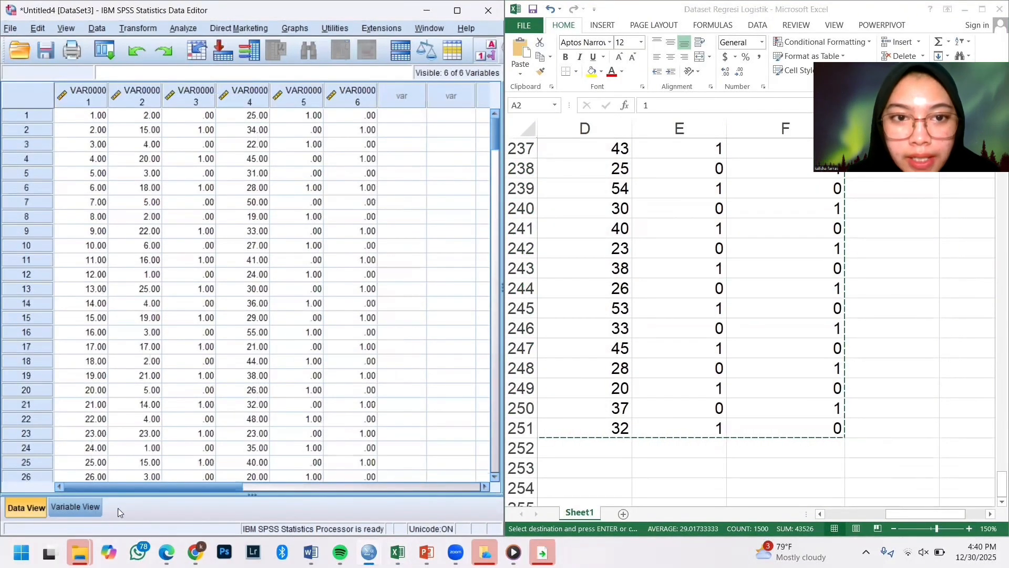
# Name the first variable ID_Customer in the Variable View by copying the header from cell A1 of the Excel sheet.
pyautogui.click(77, 509)
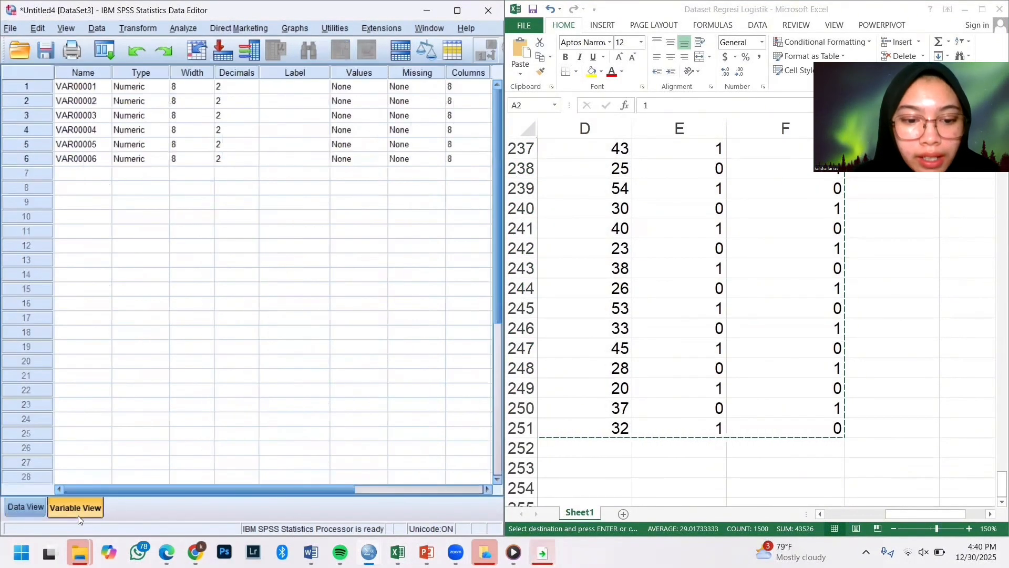
pyautogui.click(995, 482)
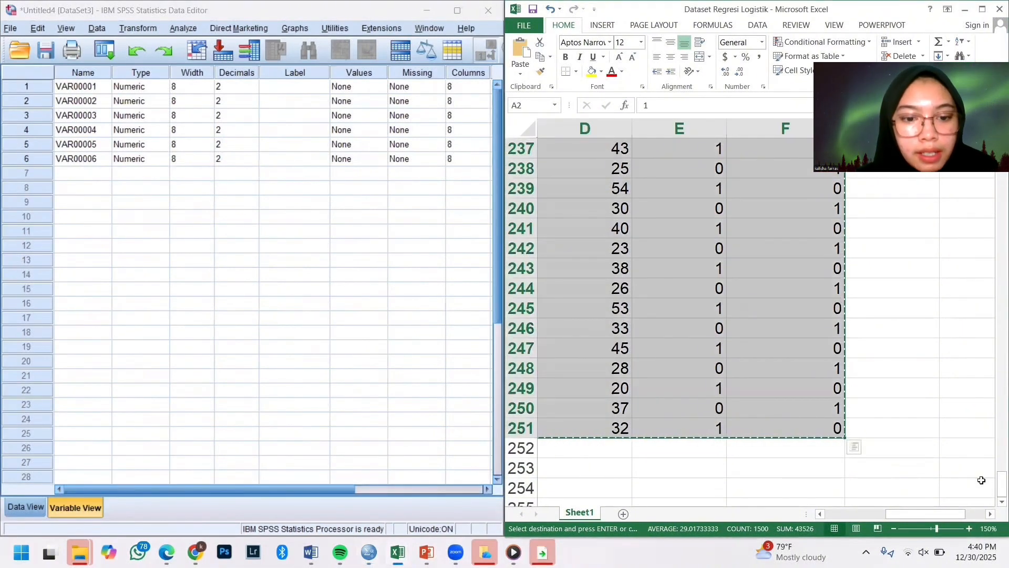
pyautogui.moveTo(1001, 485); pyautogui.dragTo(995, 324)
pyautogui.scroll(20, 993, 324)
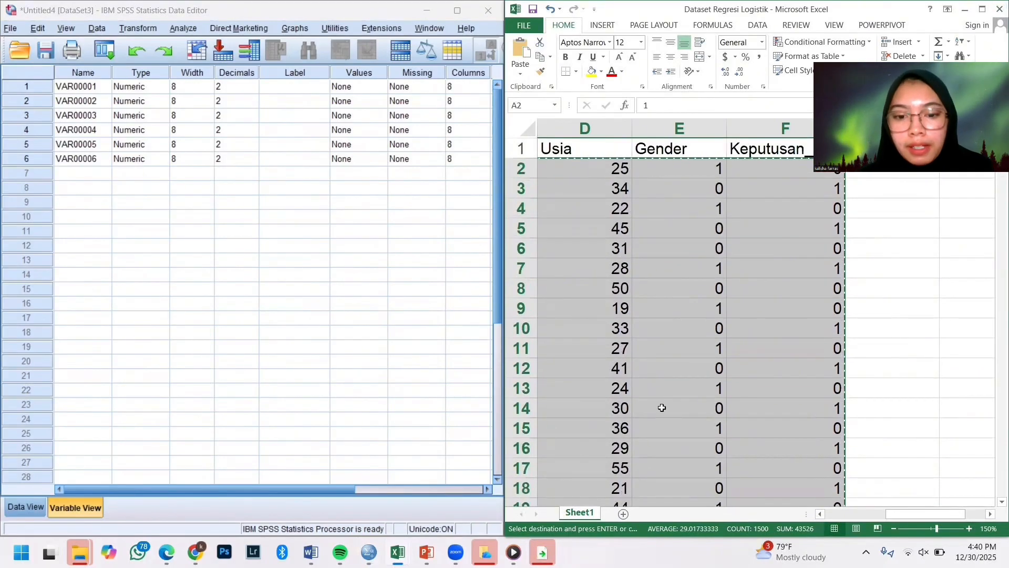
pyautogui.moveTo(917, 518); pyautogui.dragTo(857, 519)
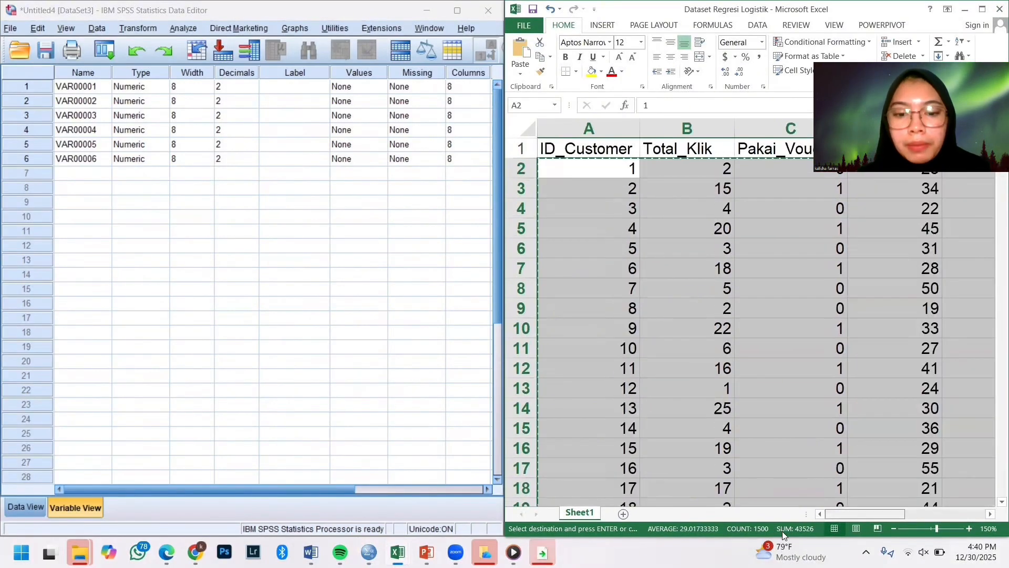
pyautogui.click(594, 152)
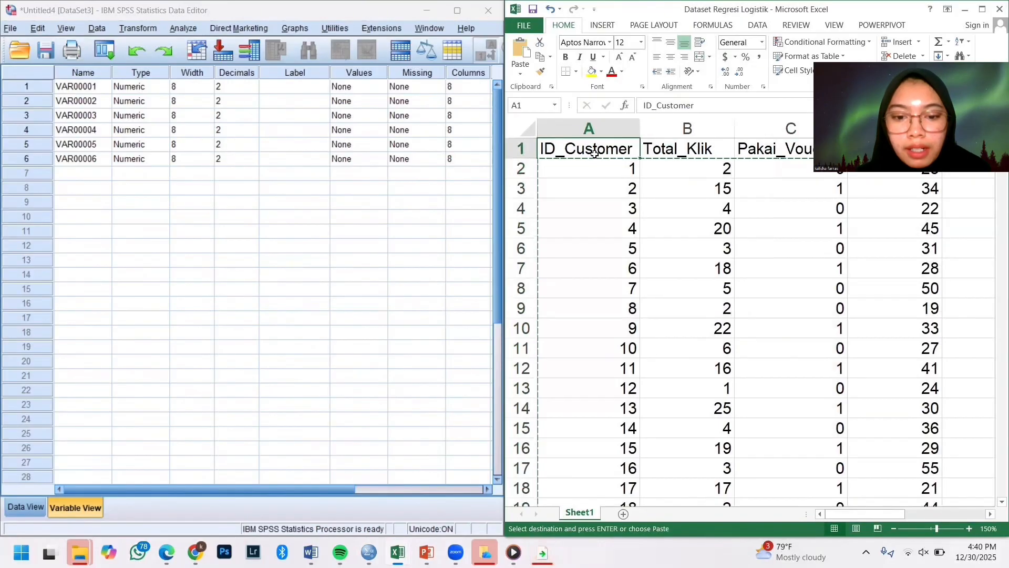
pyautogui.hotkey('ctrl', 'c')
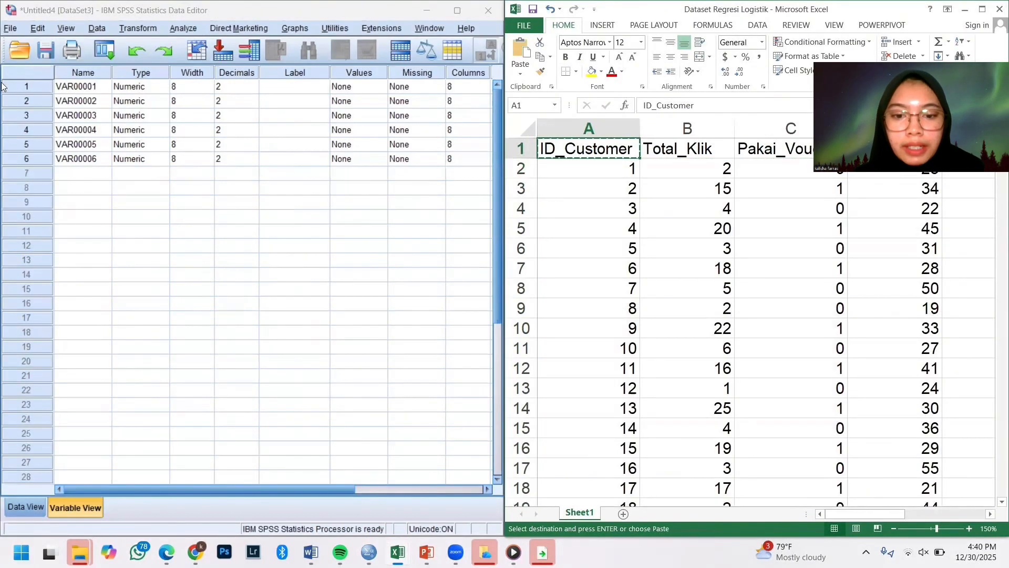
pyautogui.click(84, 88)
pyautogui.hotkey('ctrl', 'v')
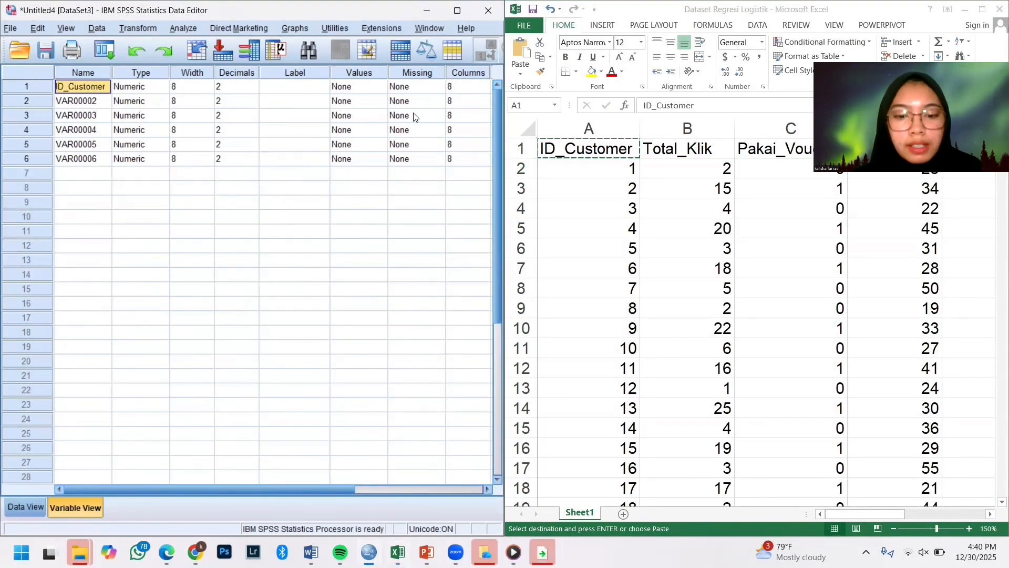
# Name the second and third variables Total_Klik and Pakai_Voucher by copying the headers from Excel cells B1 and C1.
pyautogui.click(663, 151)
pyautogui.hotkey('ctrl', 'c')
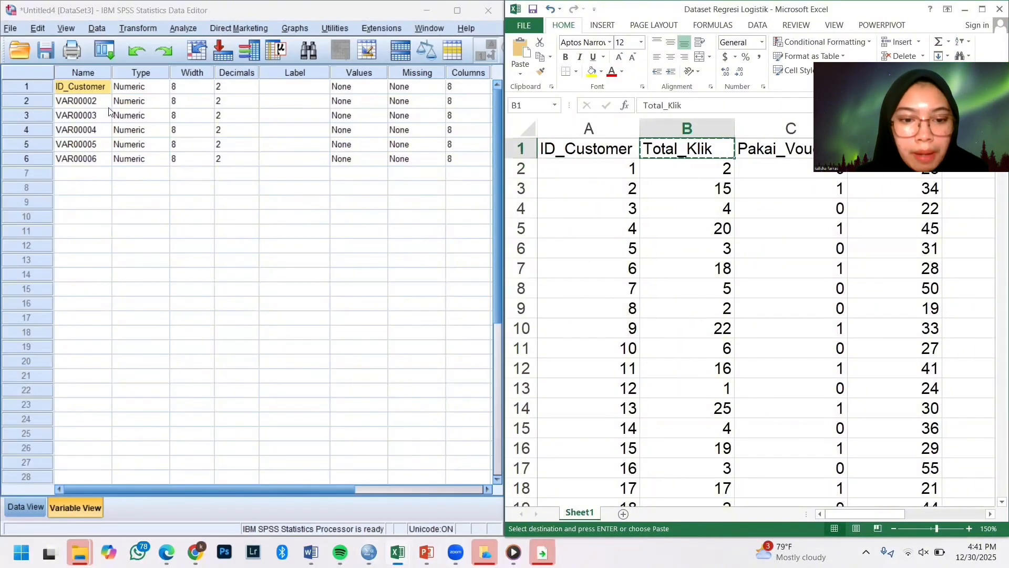
pyautogui.click(103, 100)
pyautogui.hotkey('ctrl', 'v')
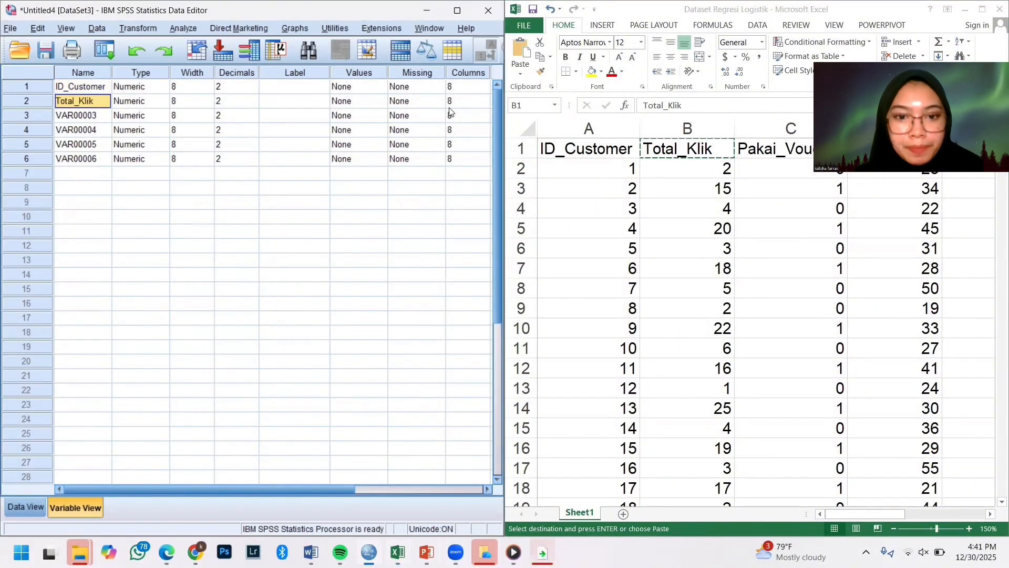
pyautogui.click(759, 149)
pyautogui.click(759, 149)
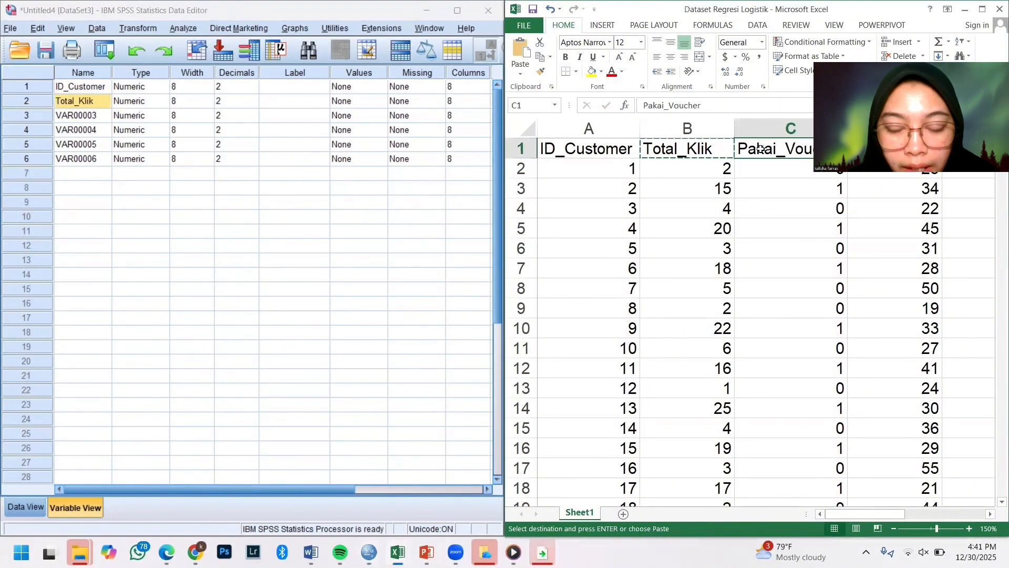
pyautogui.hotkey('ctrl', 'c')
pyautogui.click(90, 116)
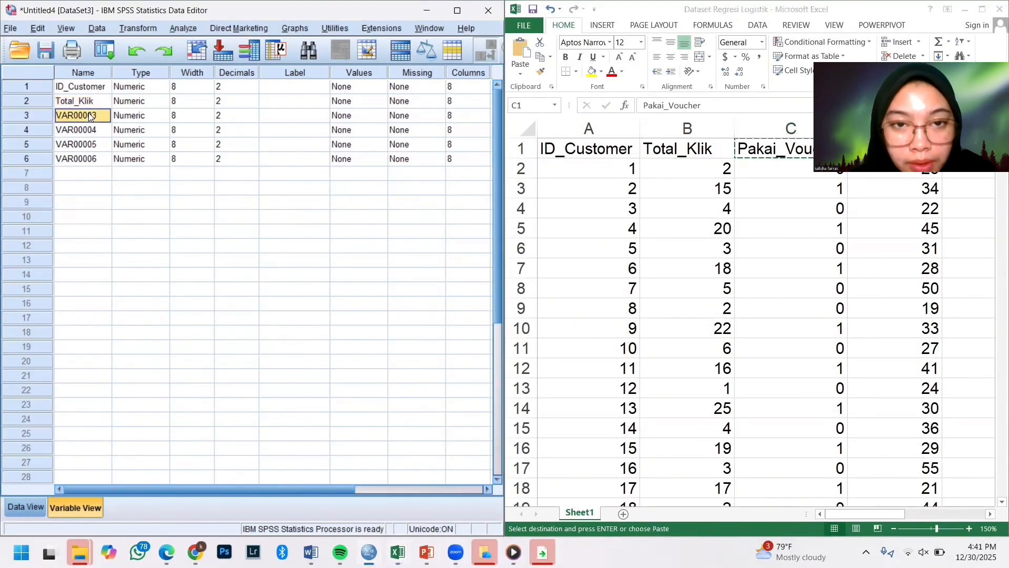
pyautogui.hotkey('ctrl', 'v')
# Name the fourth variable Usia by copying the header from Excel cell D1.
pyautogui.click(876, 512)
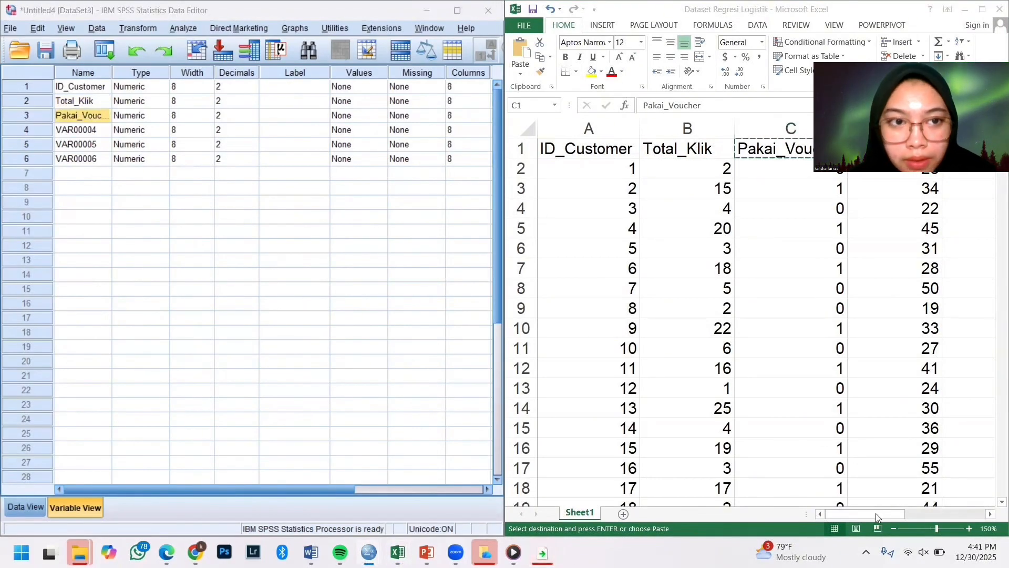
pyautogui.moveTo(902, 515); pyautogui.dragTo(934, 513)
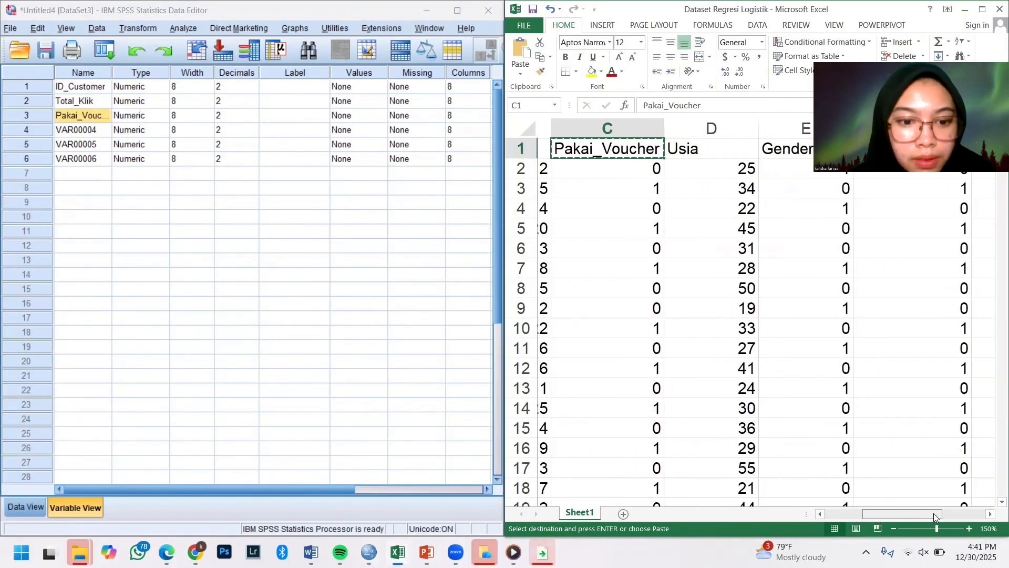
pyautogui.click(730, 152)
pyautogui.hotkey('ctrl', 'c')
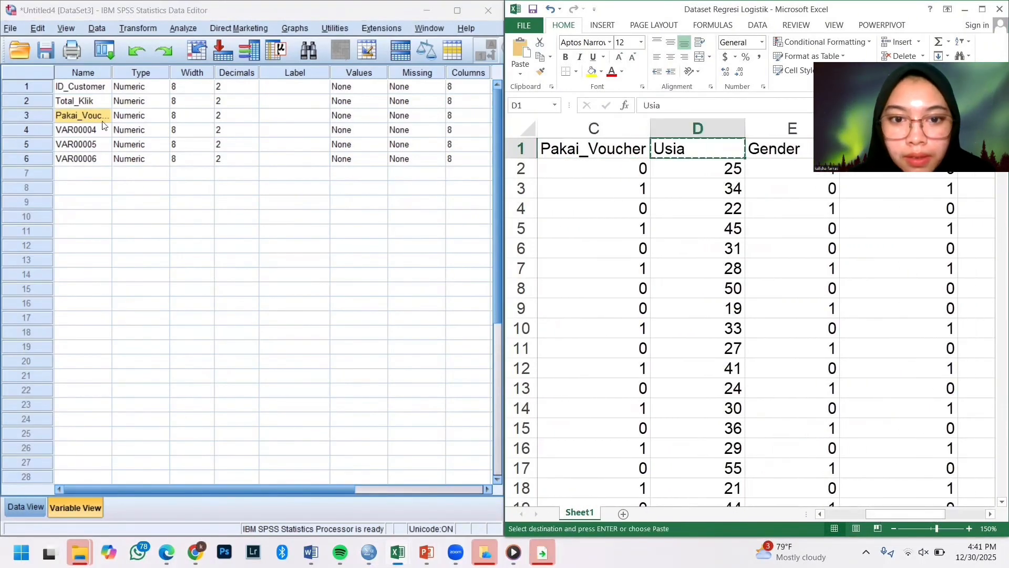
pyautogui.click(69, 131)
pyautogui.hotkey('ctrl', 'v')
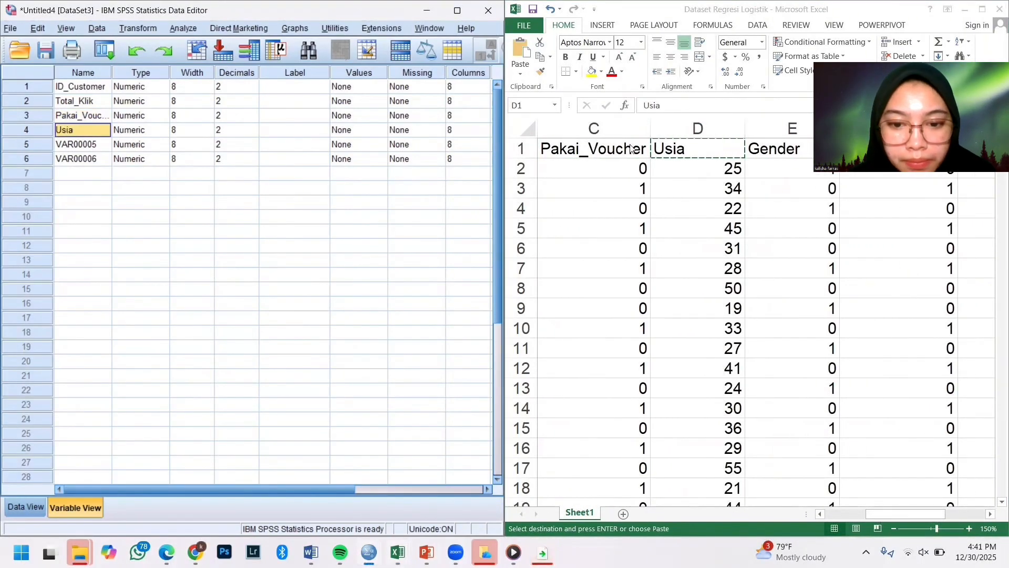
# Name the fifth and sixth variables Gender and Keputusan_Beli by copying the headers from Excel cells E1 and F1.
pyautogui.click(755, 149)
pyautogui.hotkey('ctrl', 'c')
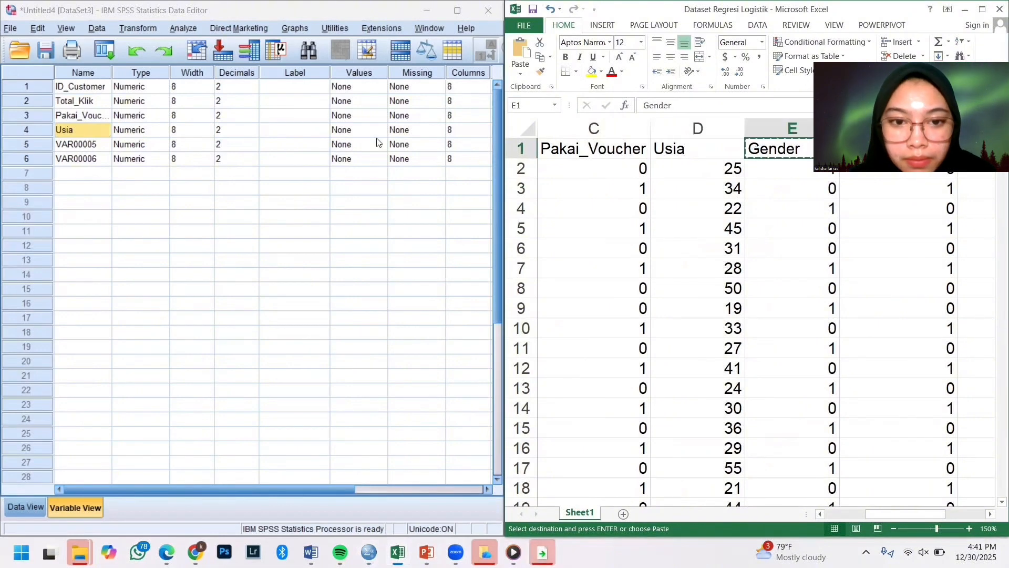
pyautogui.click(84, 146)
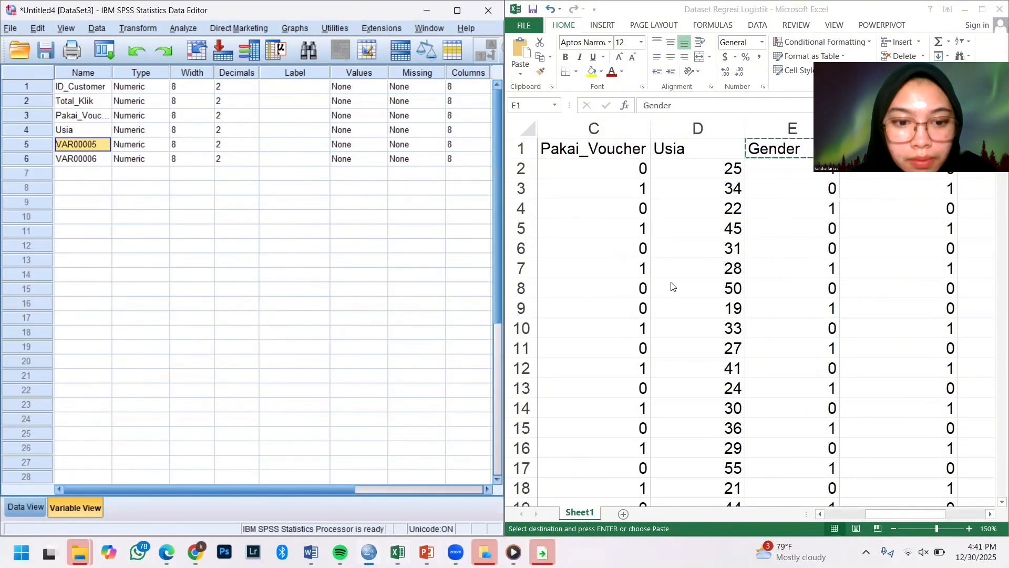
pyautogui.hotkey('ctrl', 'v')
pyautogui.click(900, 520)
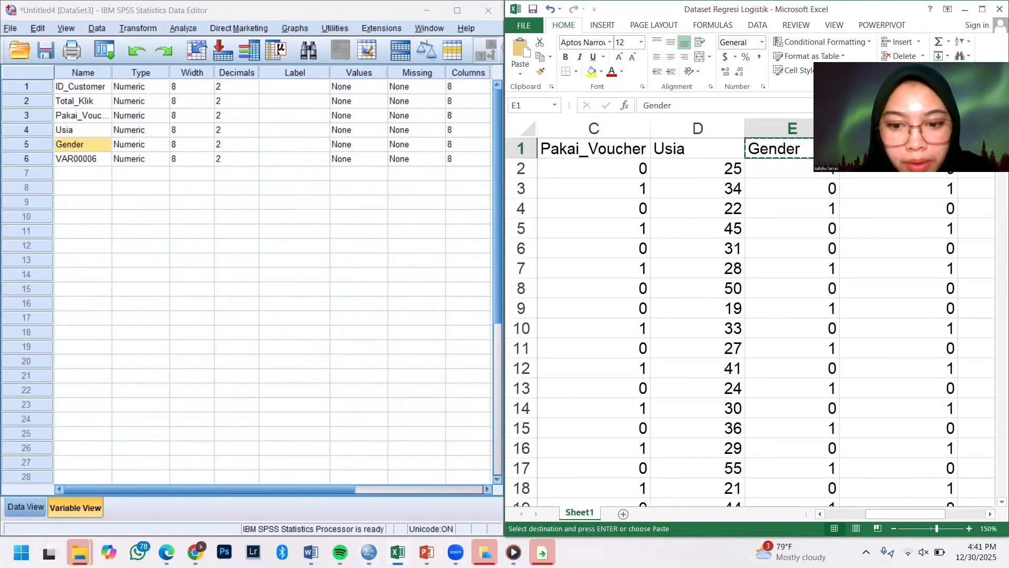
pyautogui.click(893, 148)
pyautogui.hotkey('ctrl', 'c')
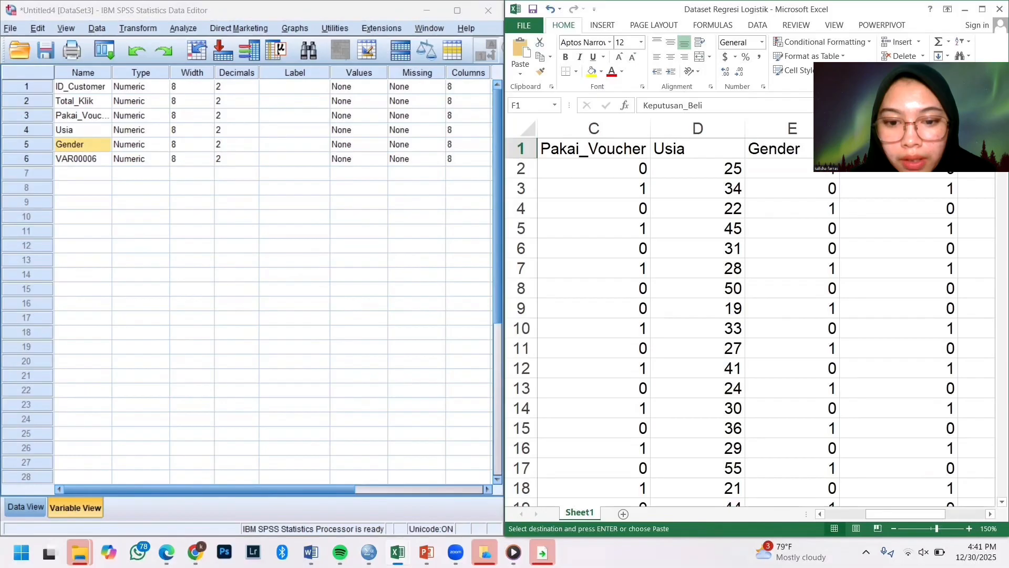
pyautogui.click(76, 160)
pyautogui.hotkey('ctrl', 'v')
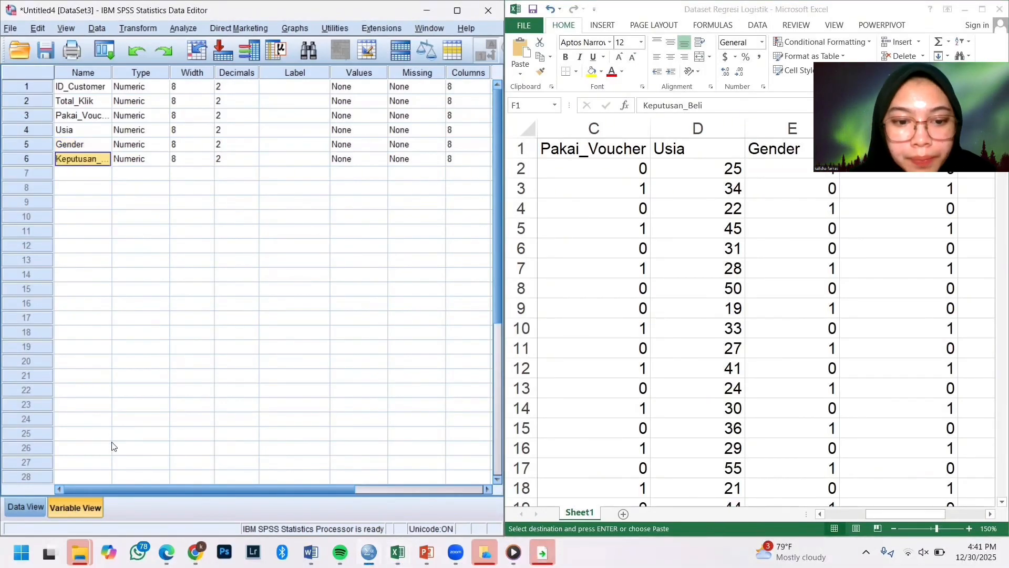
# Show the dataset's cases in the Data View and maximize the Untitled4 Data Editor window.
pyautogui.click(27, 507)
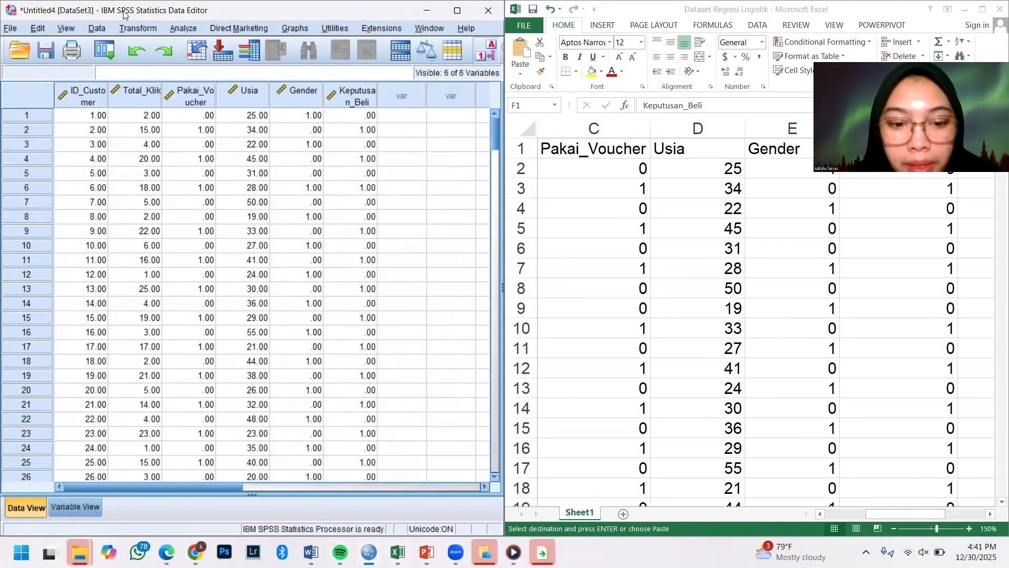
pyautogui.moveTo(124, 14); pyautogui.dragTo(209, 145)
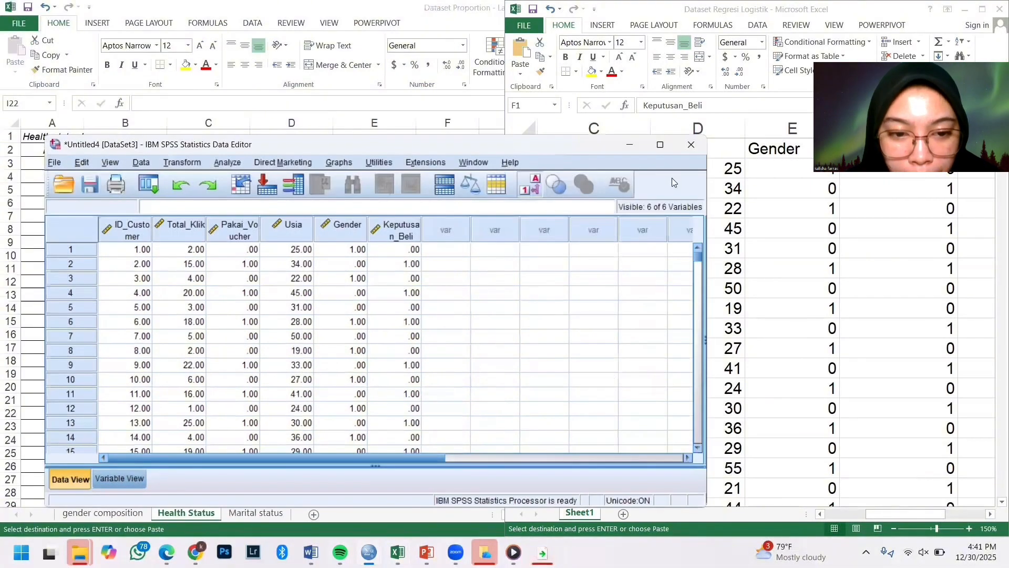
pyautogui.click(658, 145)
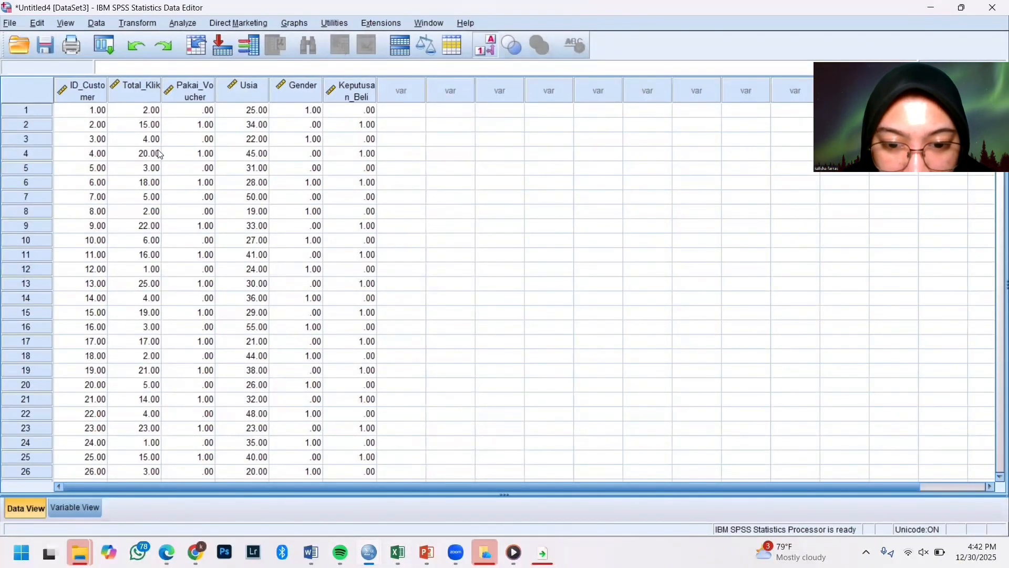
# In the Variable View, set the measure of ID_Customer and Total_Klik to Scale and of Pakai_Voucher to Nominal.
pyautogui.click(77, 505)
pyautogui.click(605, 83)
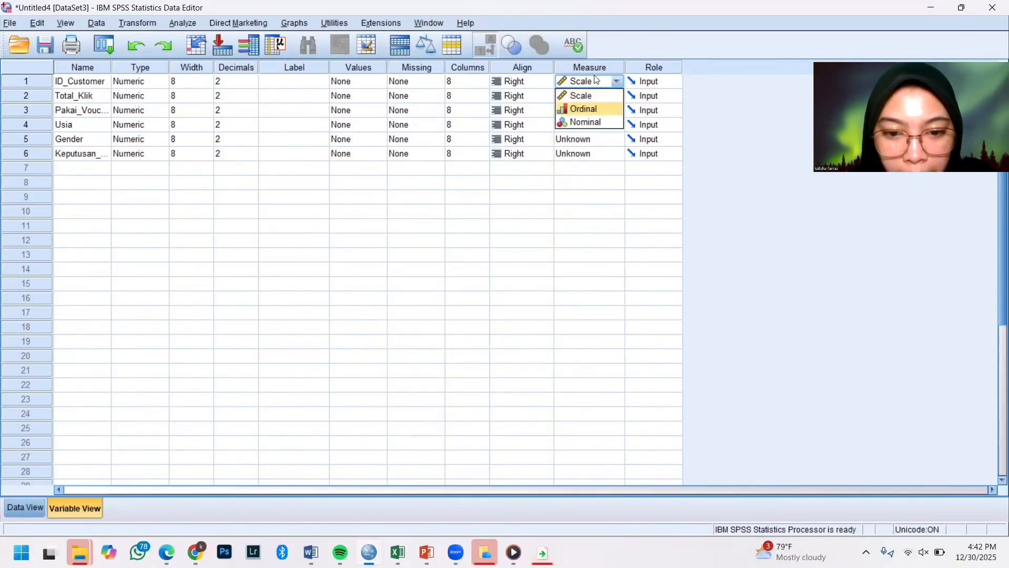
pyautogui.click(590, 95)
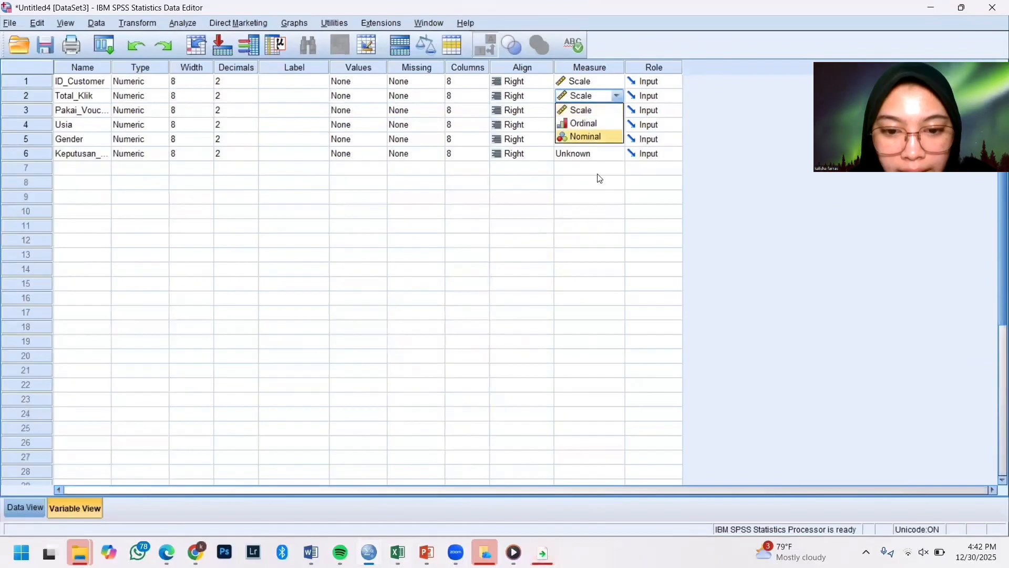
pyautogui.click(600, 179)
pyautogui.click(590, 110)
pyautogui.click(595, 153)
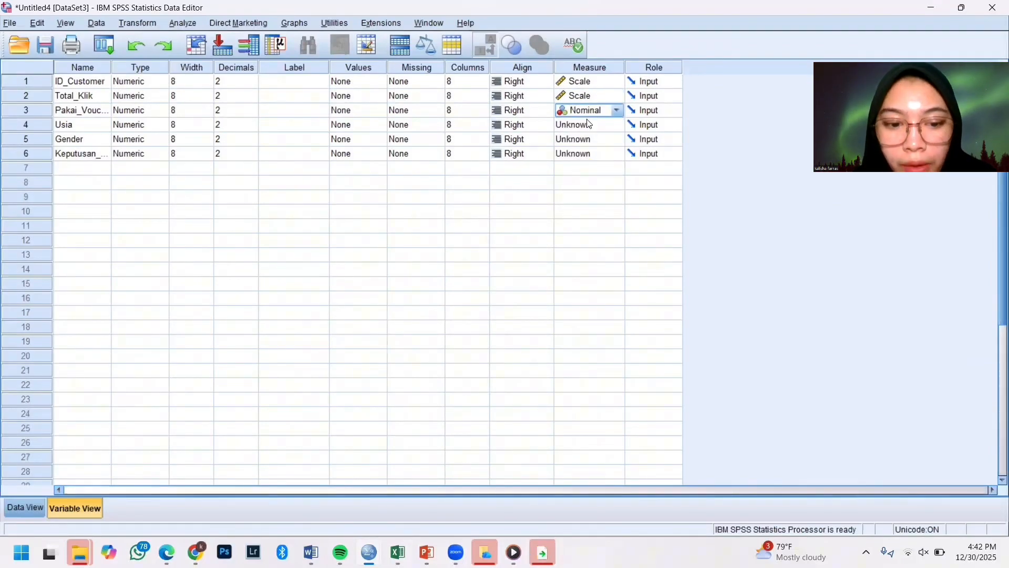
# Set the measure of Usia to Scale and of Gender and Keputusan_Beli to Nominal.
pyautogui.click(590, 125)
pyautogui.click(584, 140)
pyautogui.click(586, 141)
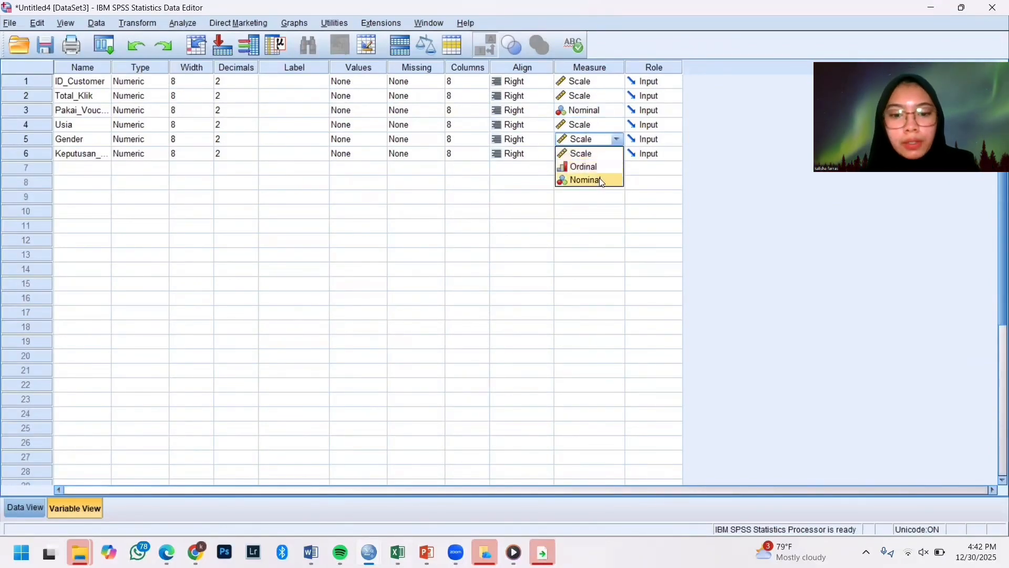
pyautogui.click(603, 181)
pyautogui.click(590, 154)
pyautogui.click(609, 196)
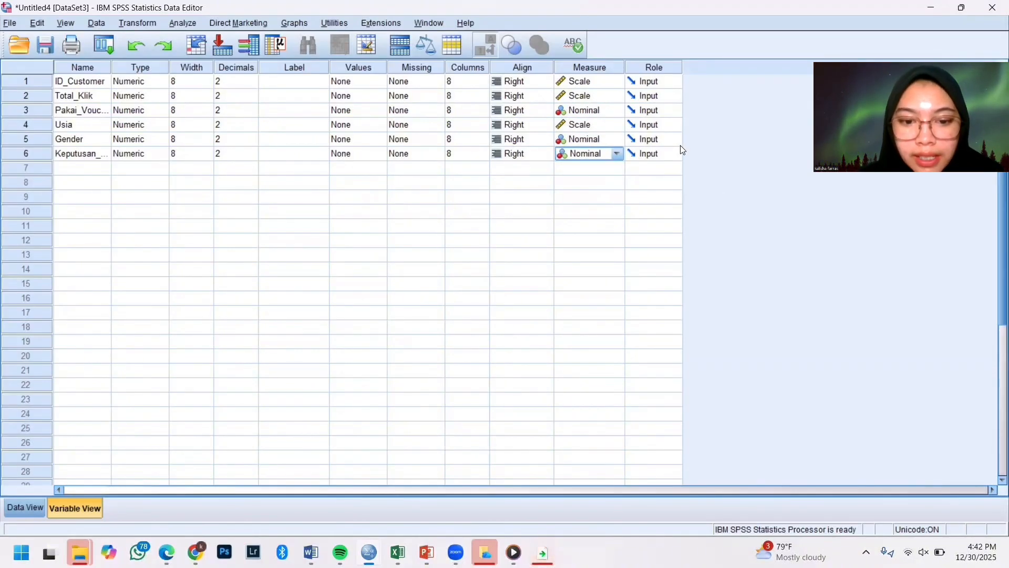
# Add the value label "tidak pakai voucher" for value 0 of the Pakai_Voucher variable.
pyautogui.click(377, 110)
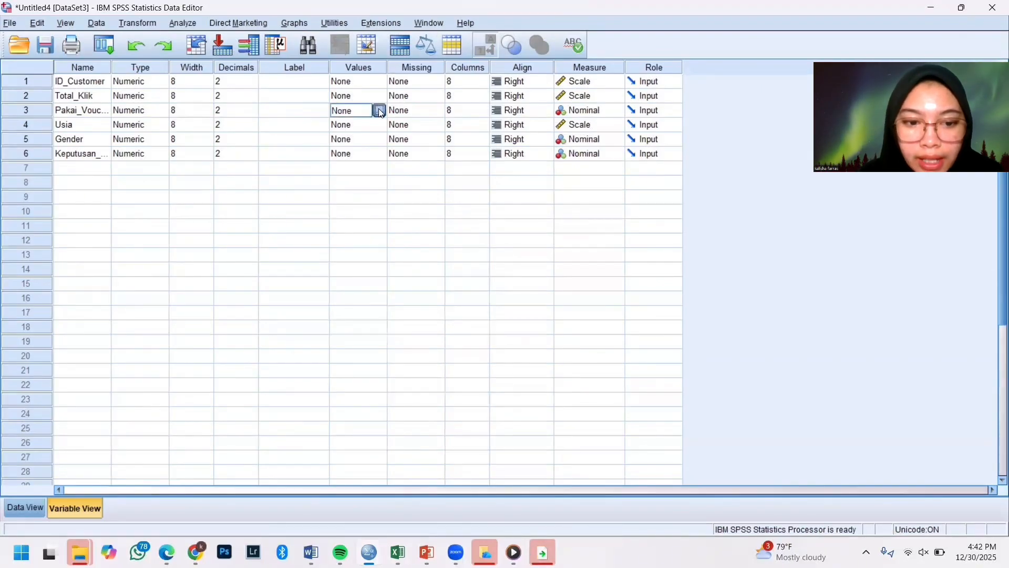
pyautogui.click(383, 110)
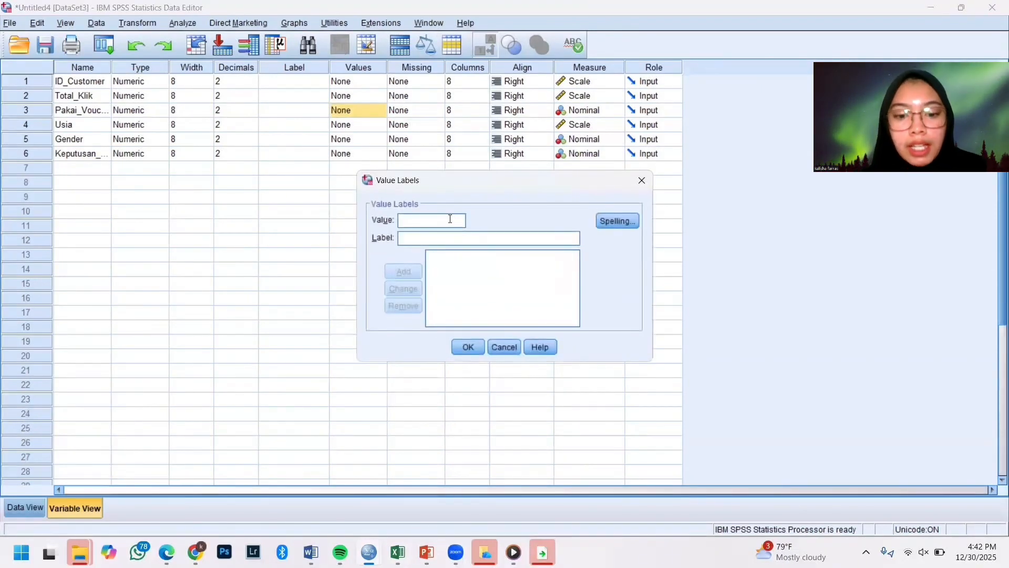
pyautogui.write('0')
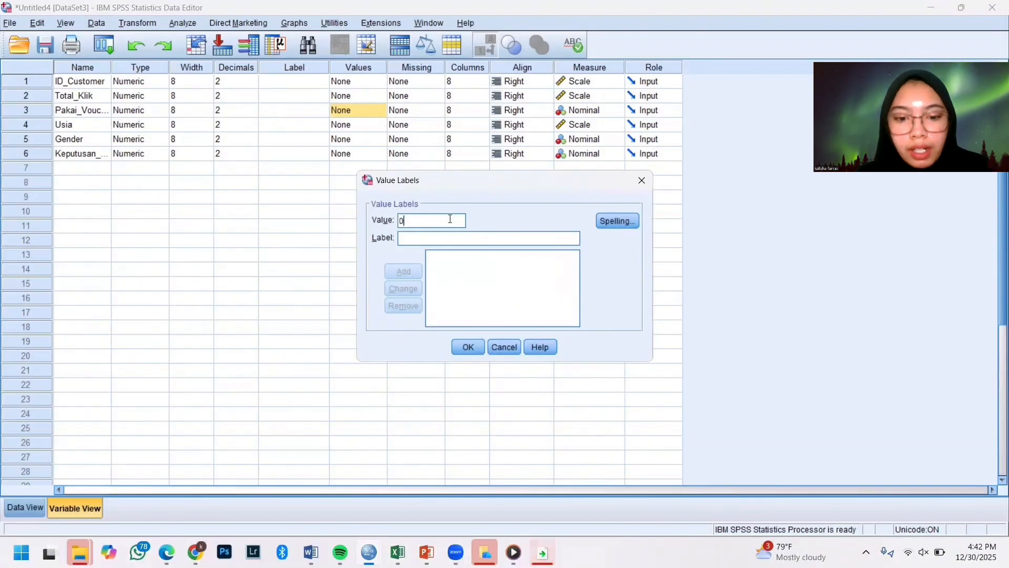
pyautogui.click(470, 243)
pyautogui.write('tidka')
pyautogui.press('BackSpace')
pyautogui.press('BackSpace')
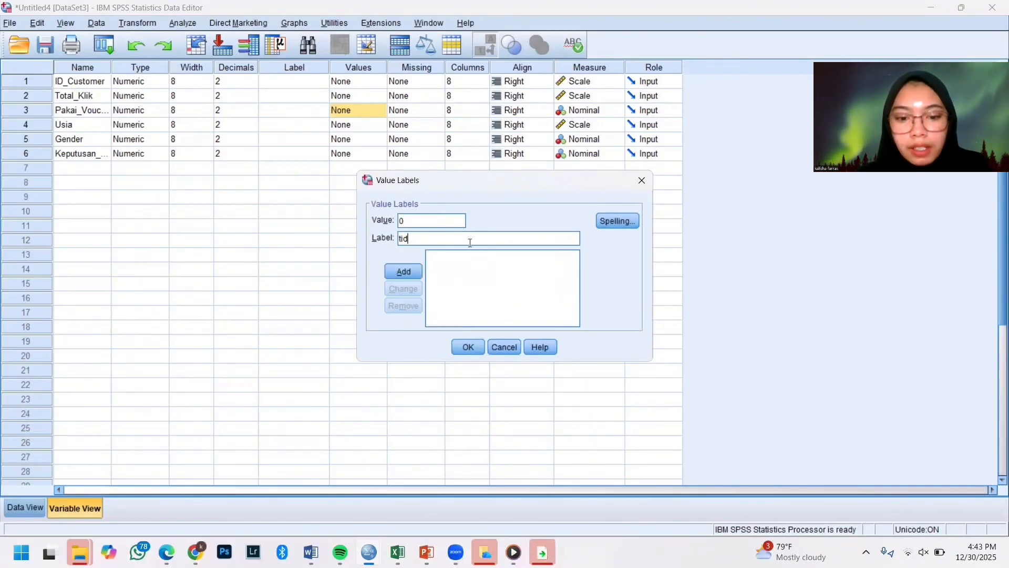
pyautogui.write('ak pakai ')
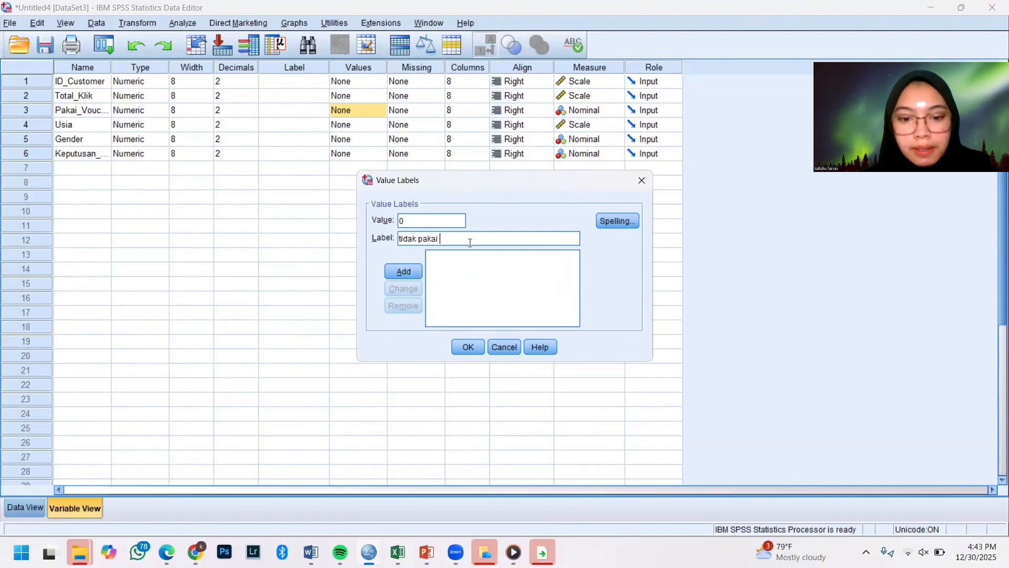
pyautogui.write('voucher')
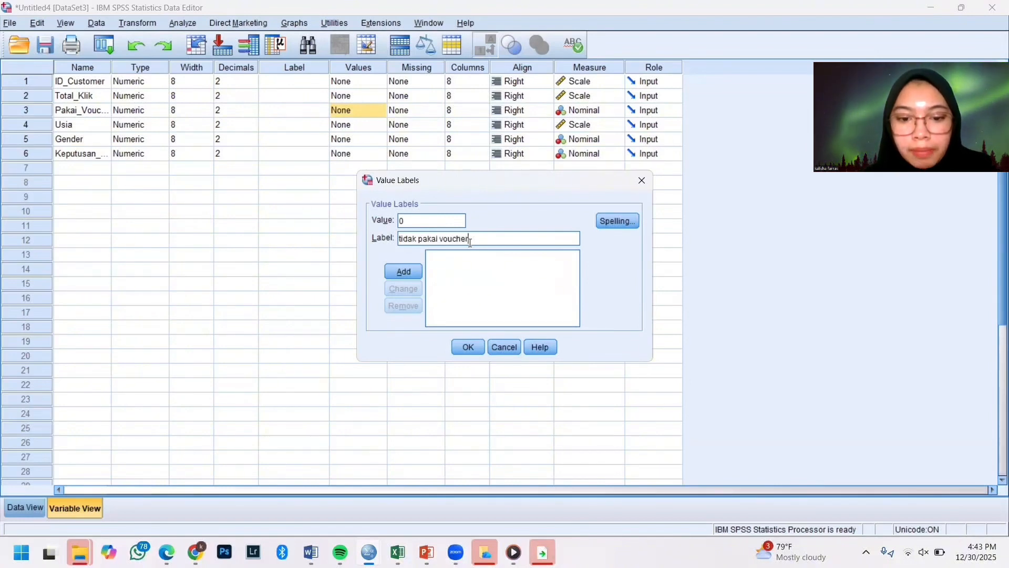
pyautogui.click(404, 270)
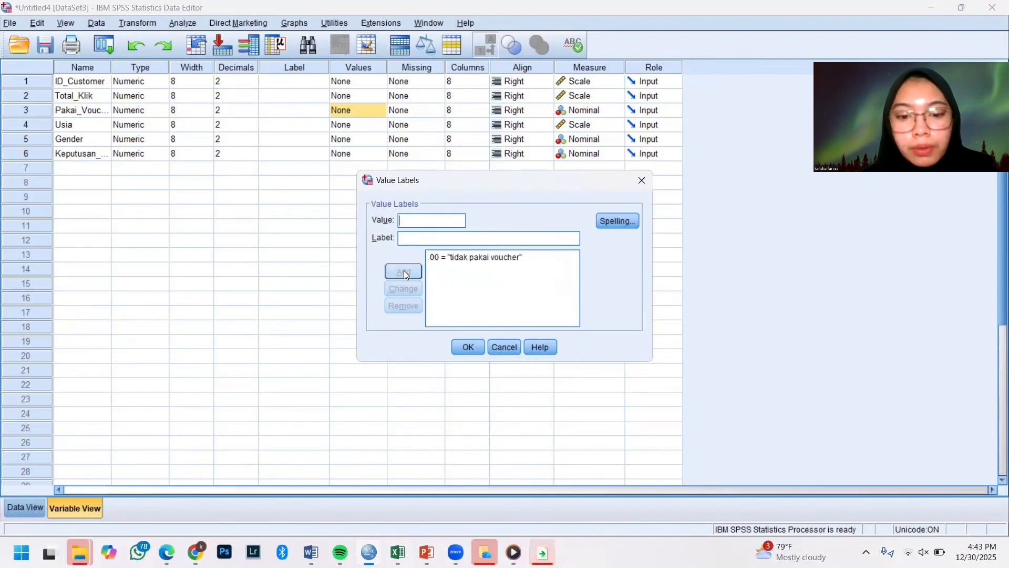
# Add the value label "pakai voucher" for value 1 of Pakai_Voucher and apply the value labels.
pyautogui.write('1')
pyautogui.click(424, 238)
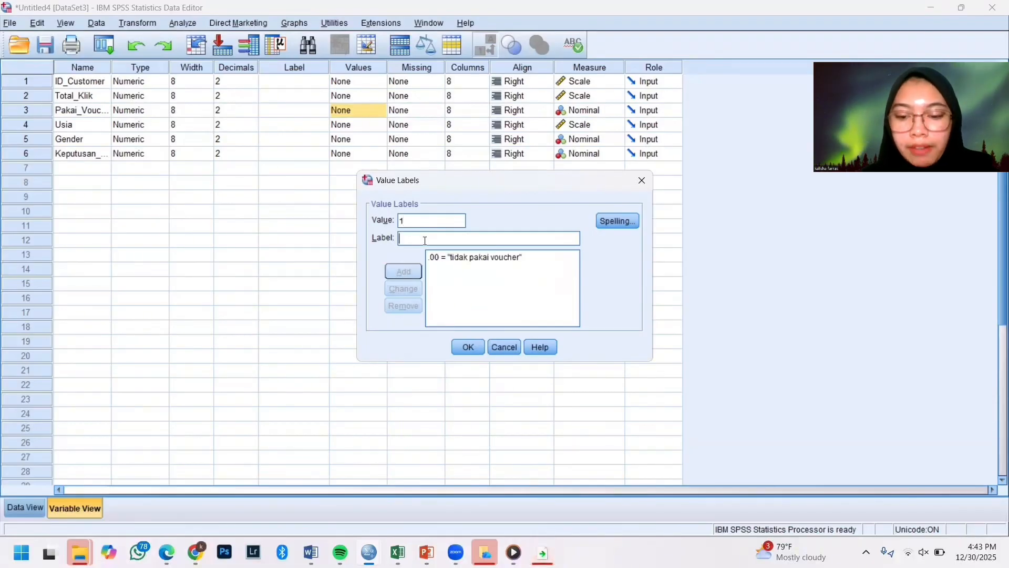
pyautogui.write('pakai voucher')
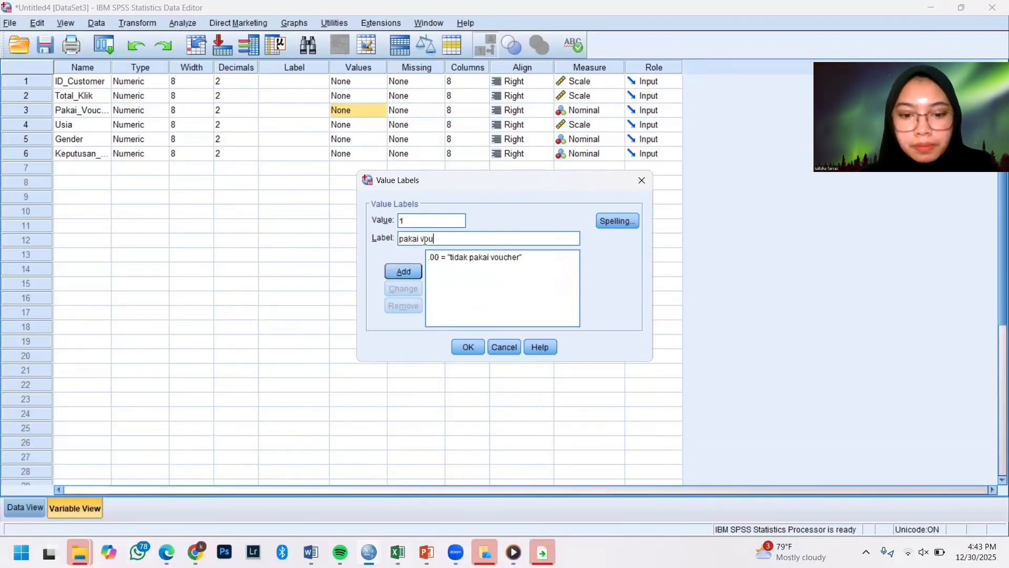
pyautogui.click(407, 270)
pyautogui.click(472, 348)
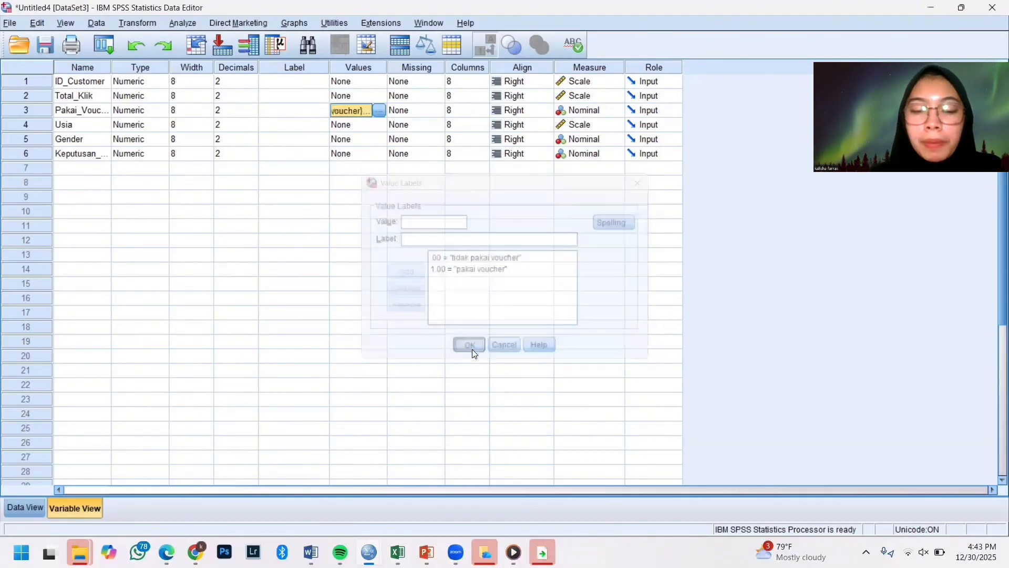
# Add the value label "perempuan" for value 0 of the Gender variable.
pyautogui.click(379, 141)
pyautogui.click(379, 140)
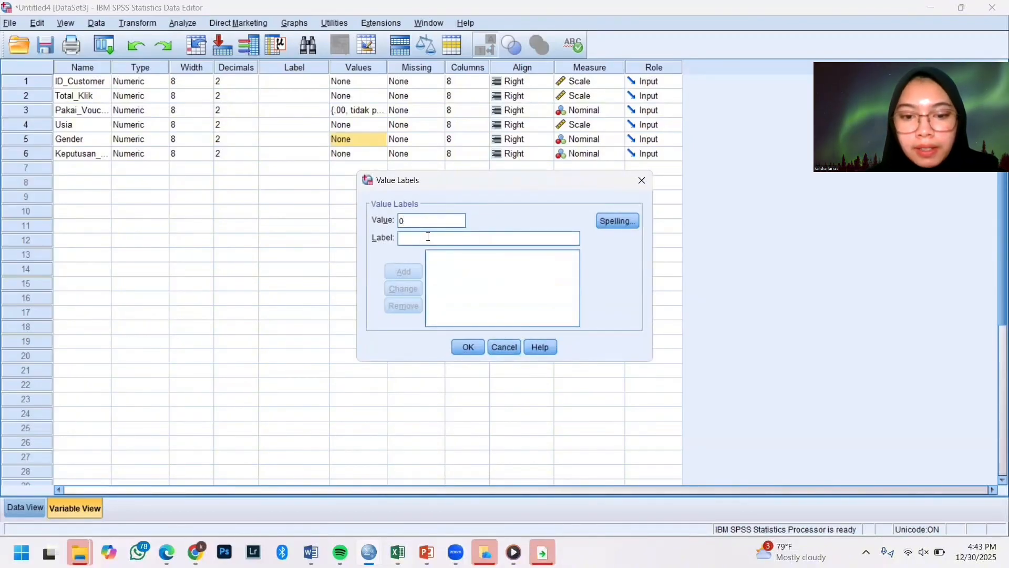
pyautogui.write('perempuan')
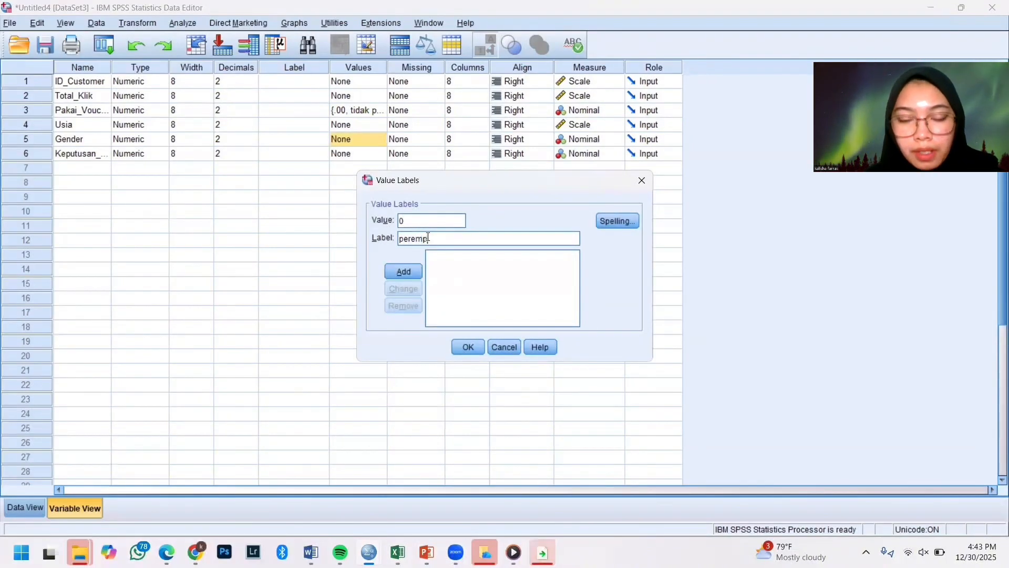
pyautogui.click(410, 268)
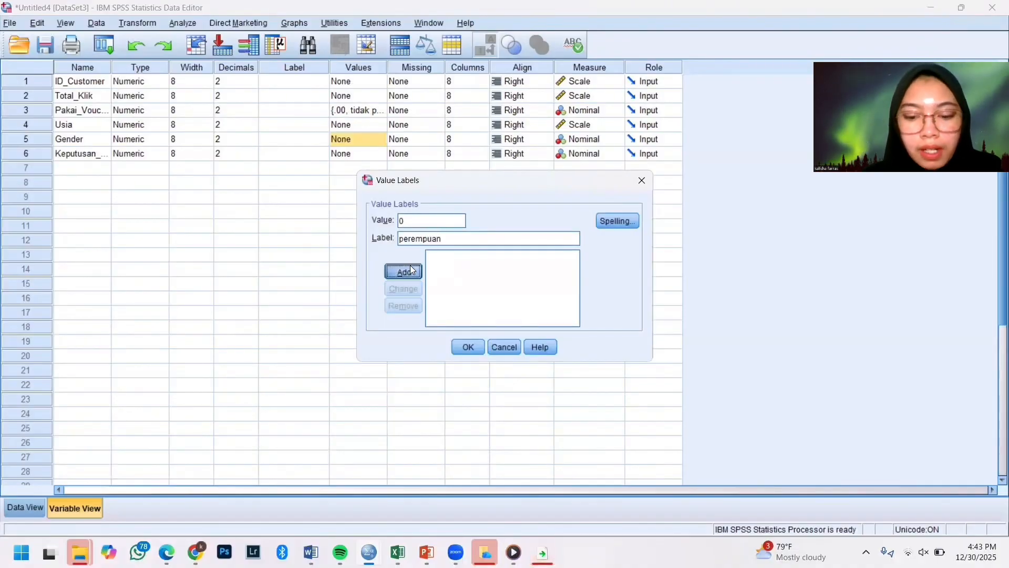
# Add the value label "laki-laki" for value 1 of Gender and apply the value labels.
pyautogui.click(421, 237)
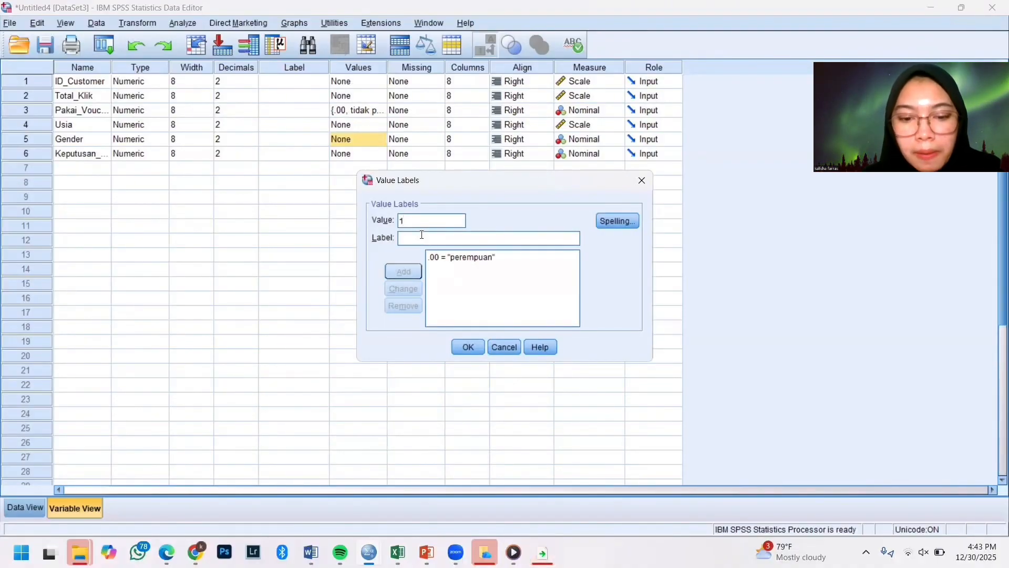
pyautogui.write('laki-laki')
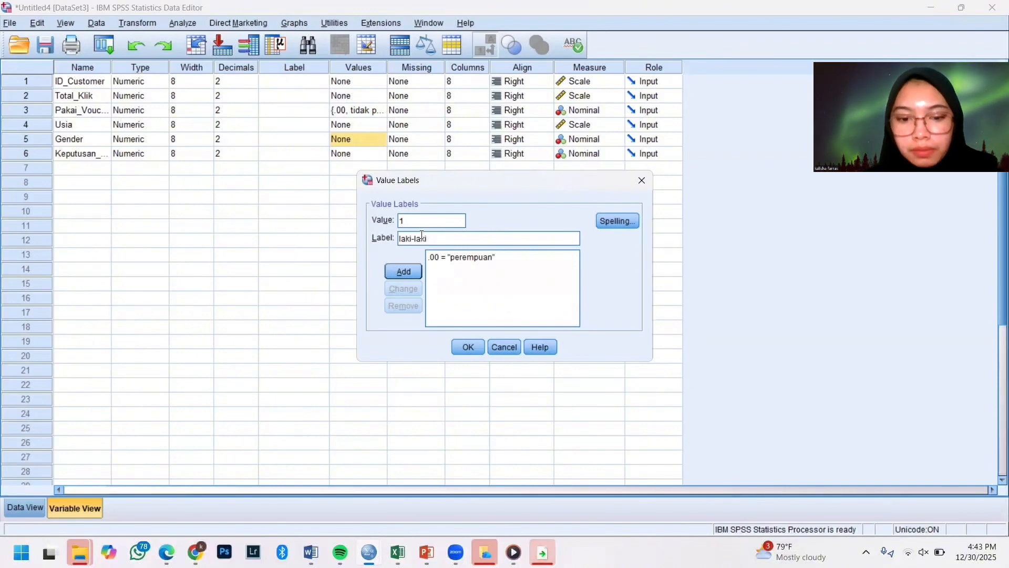
pyautogui.click(468, 347)
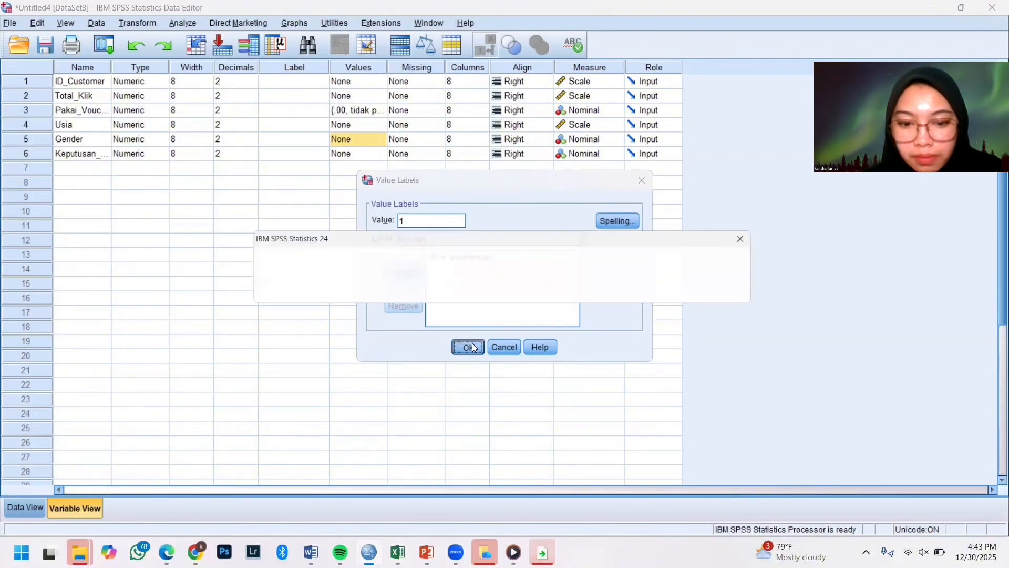
pyautogui.click(755, 243)
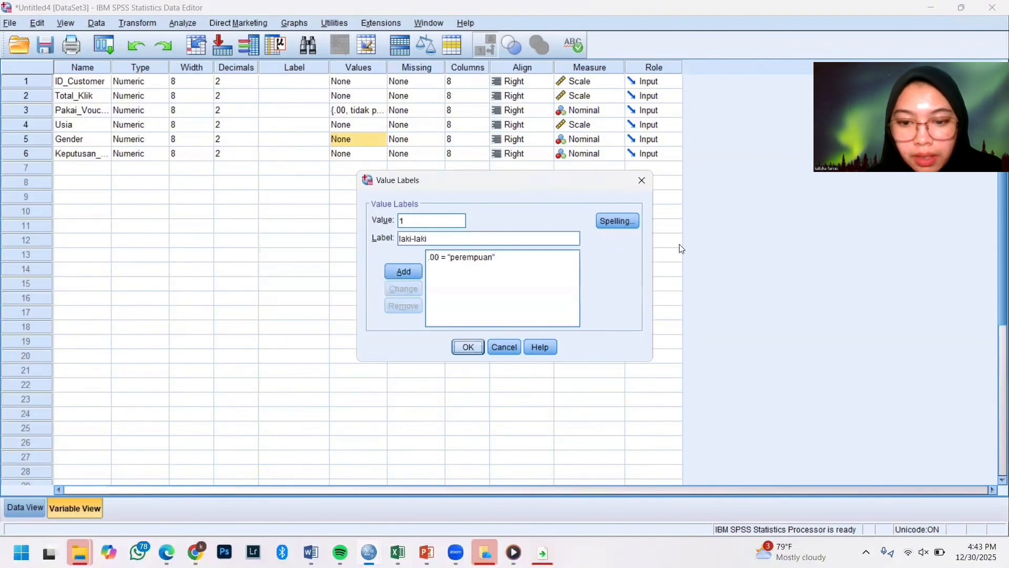
pyautogui.click(408, 273)
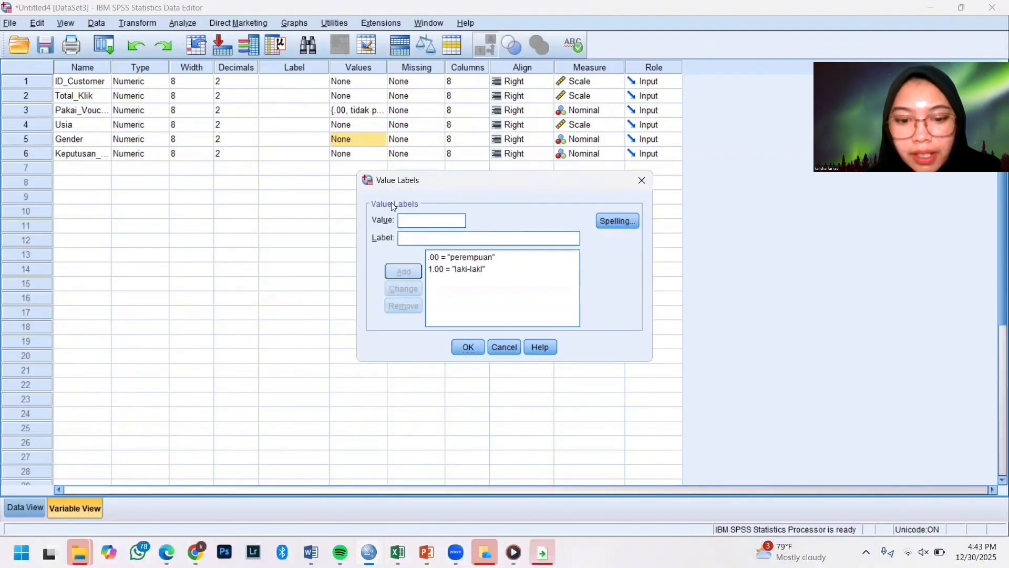
pyautogui.click(460, 347)
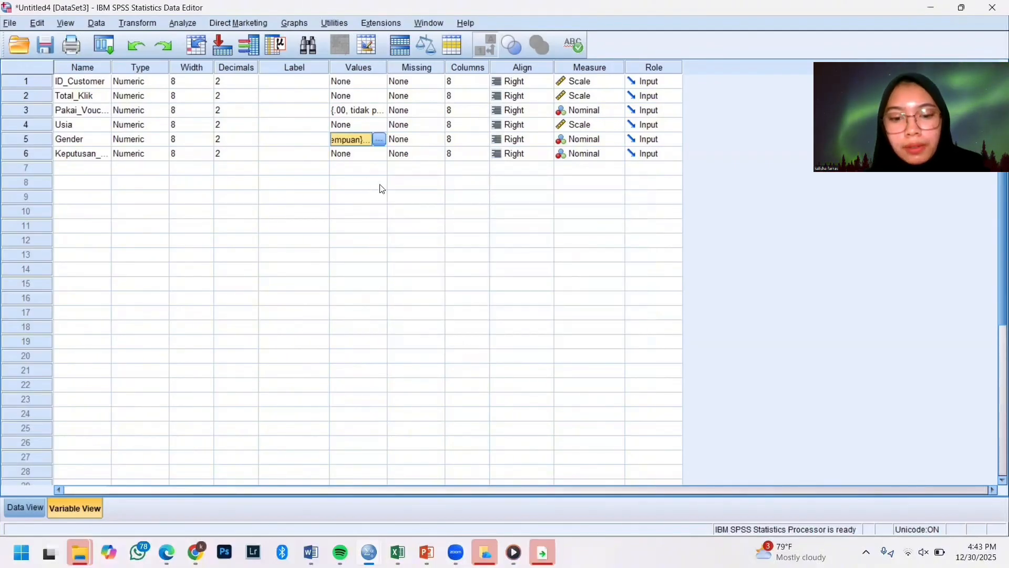
# Add the value label "tidak beli" for value 0 of the Keputusan_Beli variable.
pyautogui.click(371, 155)
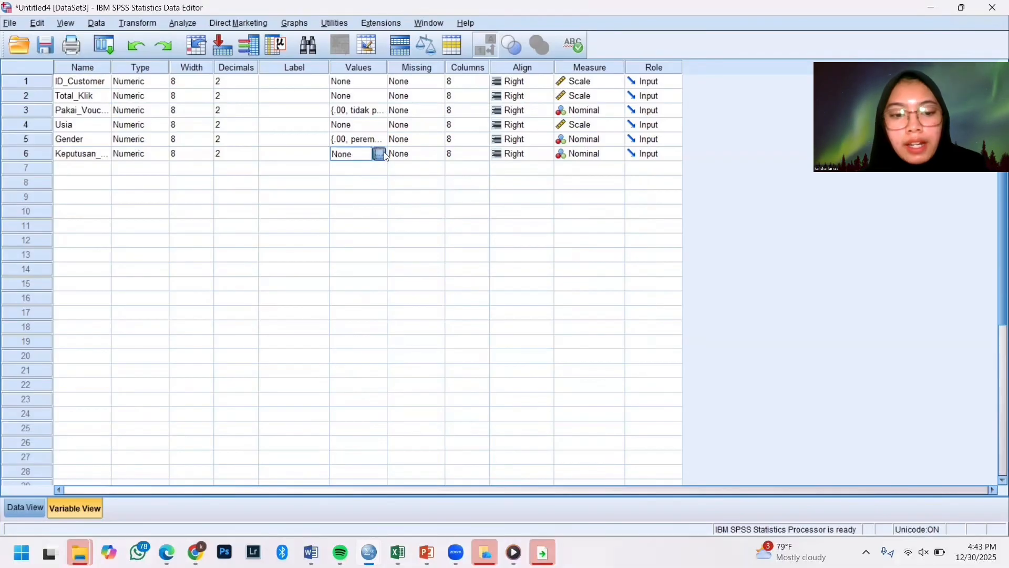
pyautogui.click(380, 154)
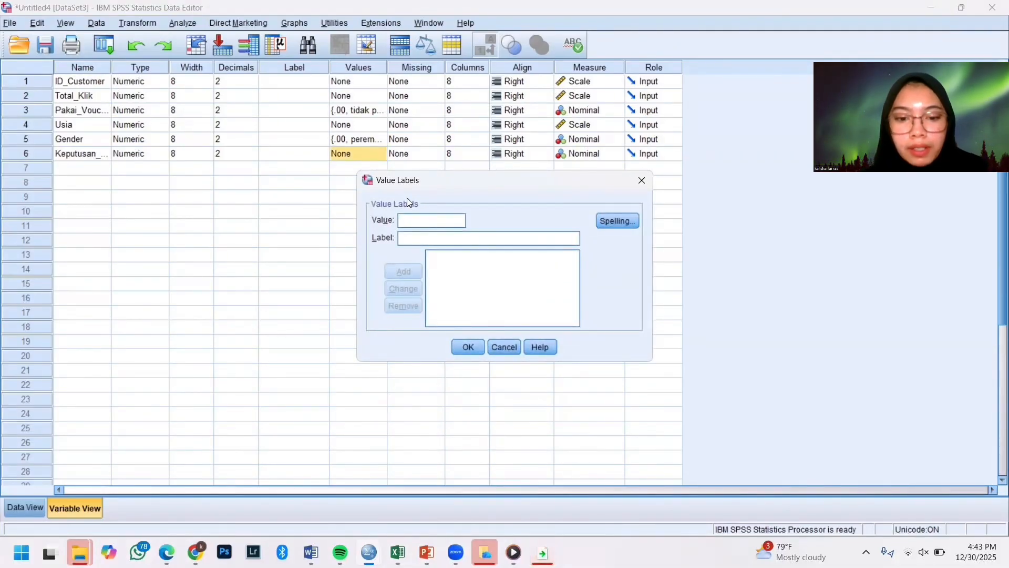
pyautogui.write('0')
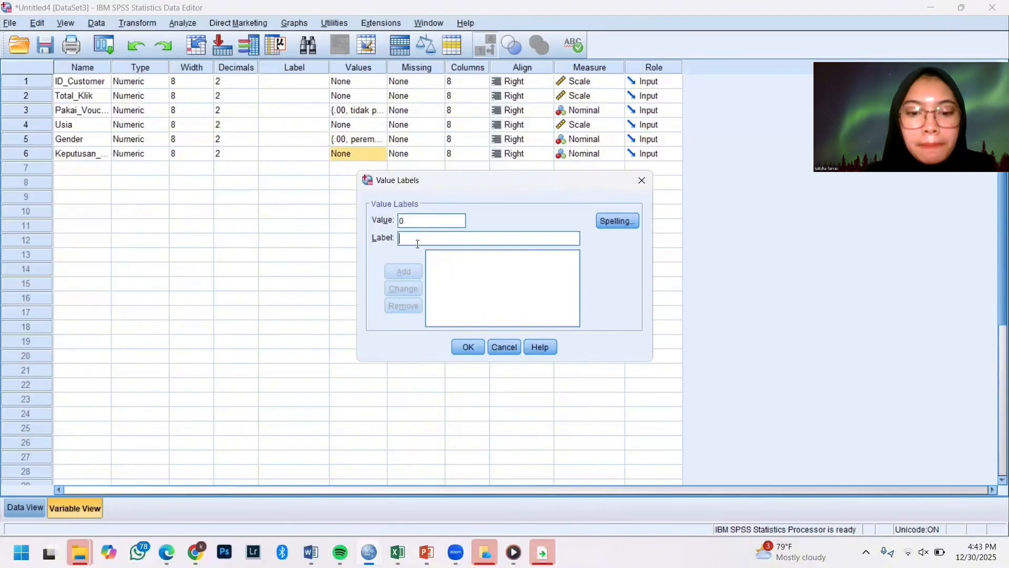
pyautogui.click(418, 243)
pyautogui.write('tidak')
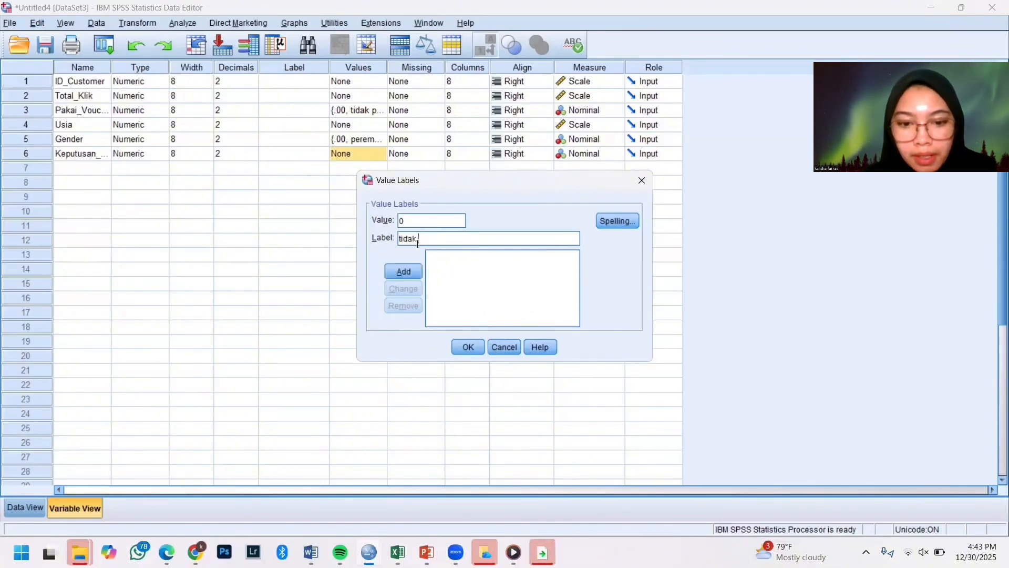
pyautogui.write(' beli')
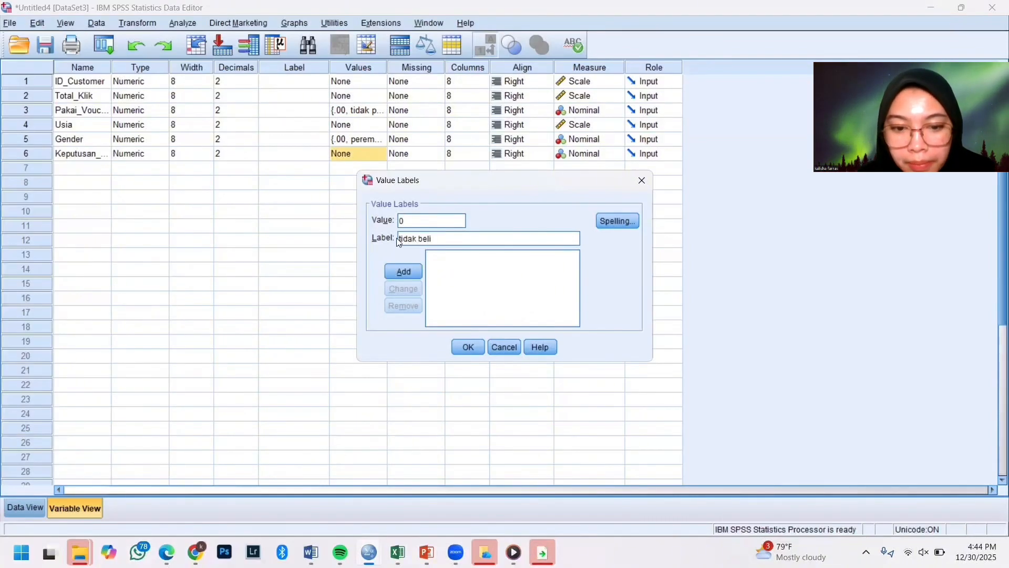
pyautogui.click(411, 272)
# Add the value label "beli" for value 1 of Keputusan_Beli and apply the value labels.
pyautogui.write('1')
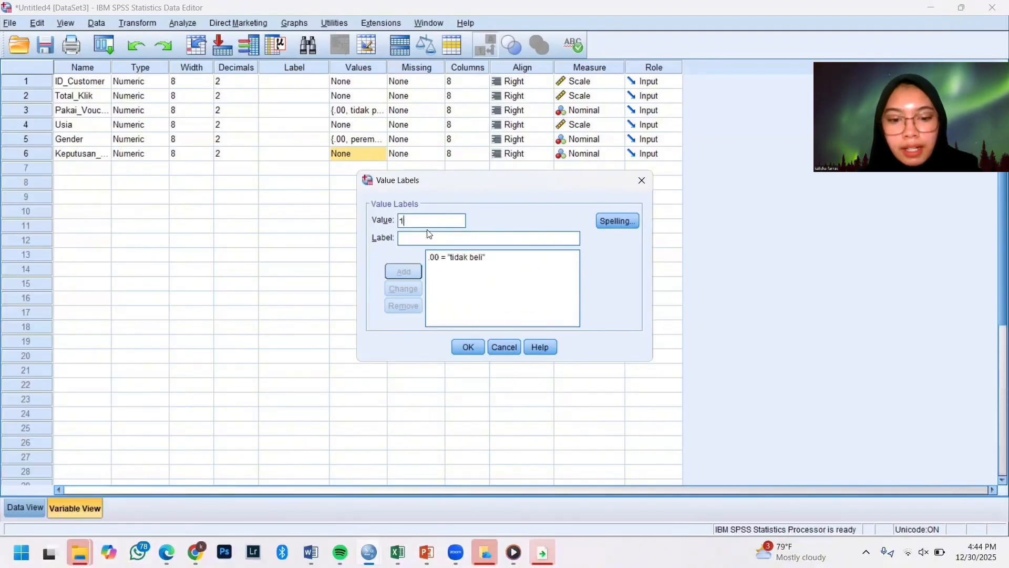
pyautogui.click(427, 236)
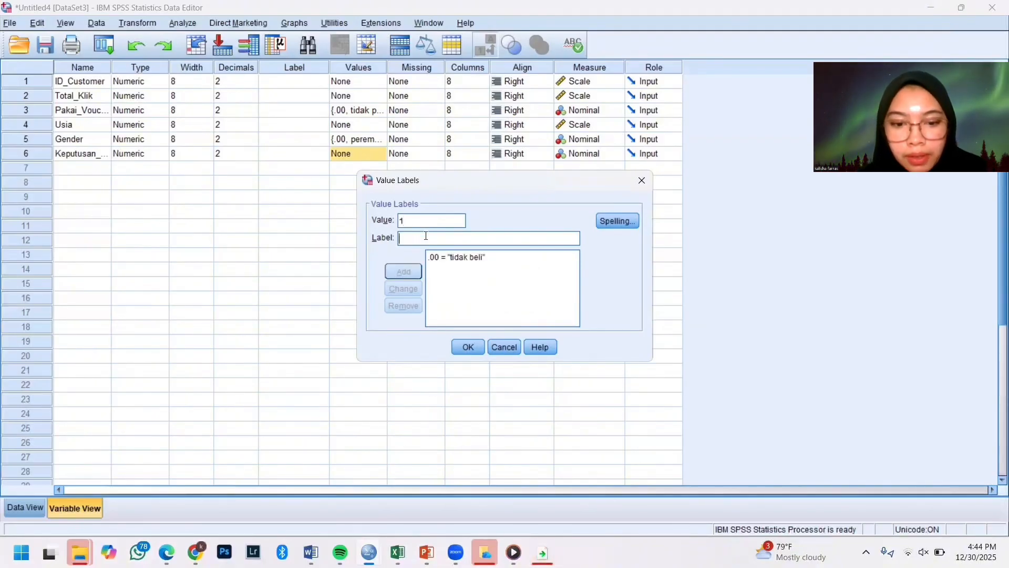
pyautogui.write('beli')
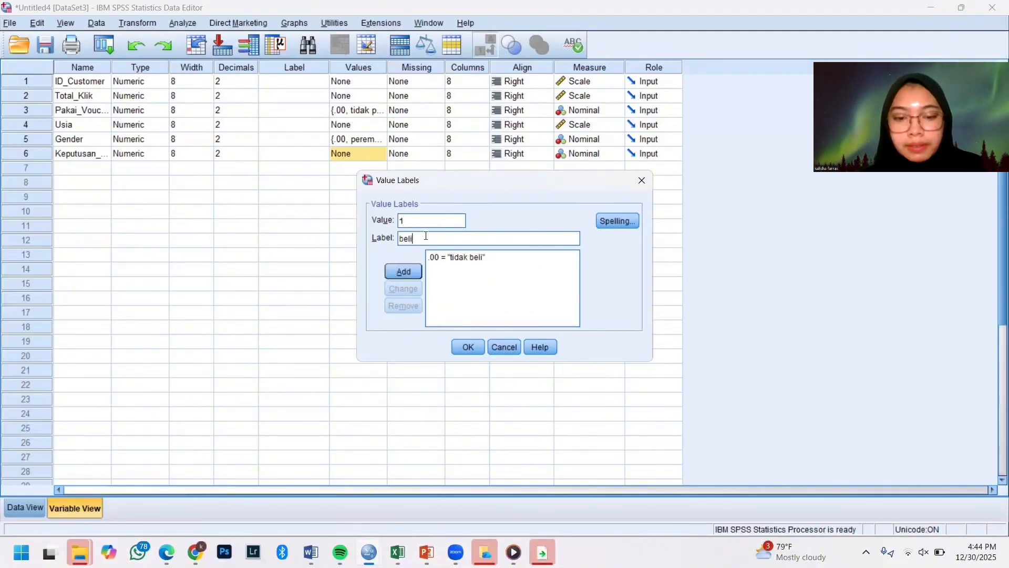
pyautogui.click(405, 273)
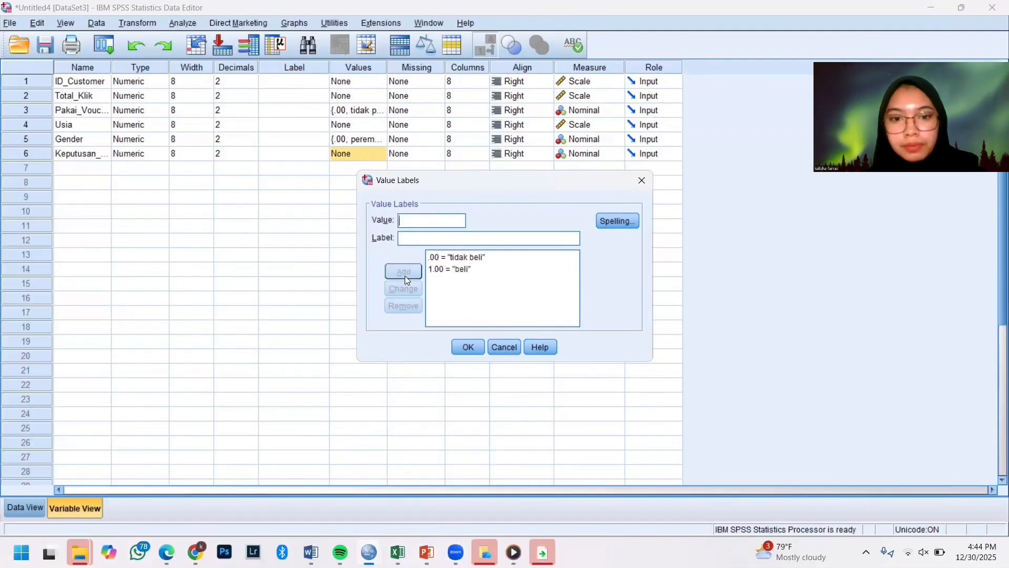
pyautogui.click(457, 348)
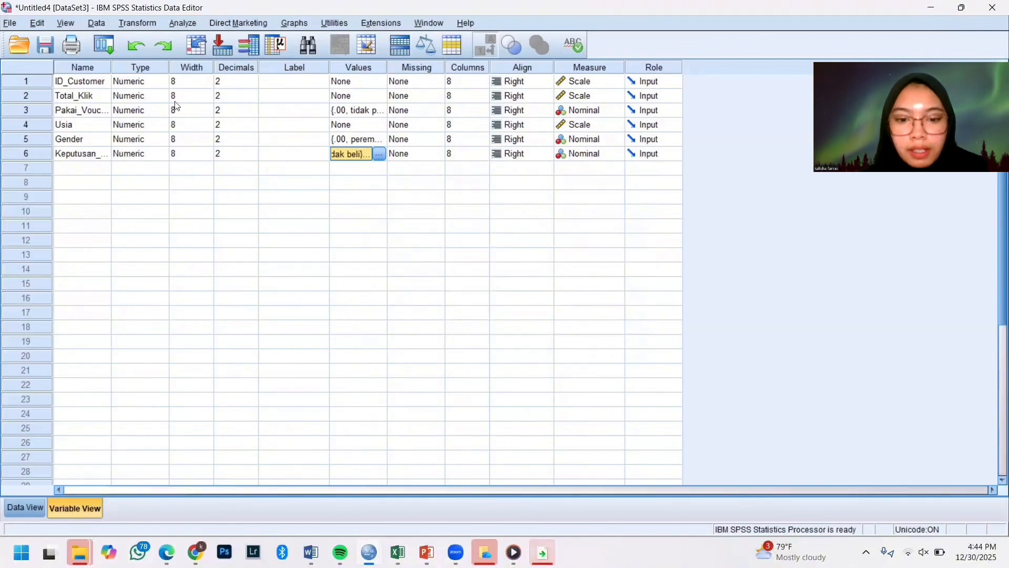
# Show the data cases with their numeric codes instead of the value labels.
pyautogui.click(24, 508)
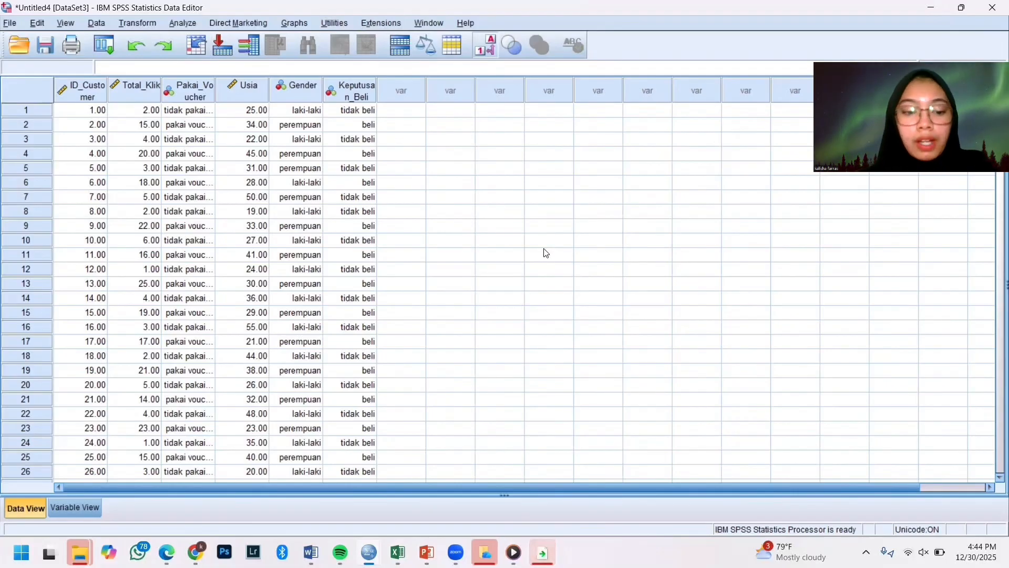
pyautogui.click(484, 46)
# Start a Binary Logistic regression and set Keputusan_Beli as the dependent variable.
pyautogui.click(192, 25)
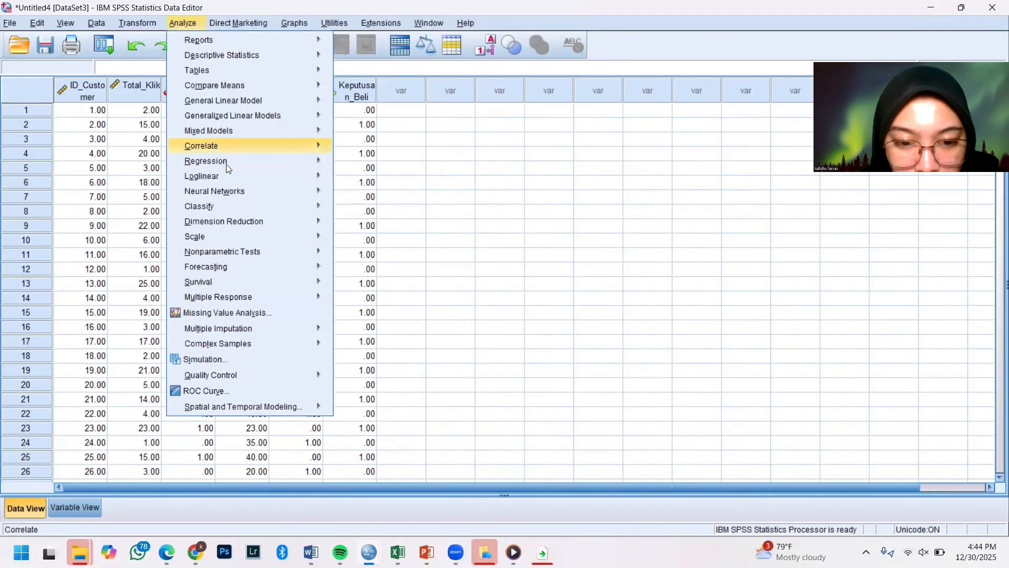
pyautogui.moveTo(222, 185)
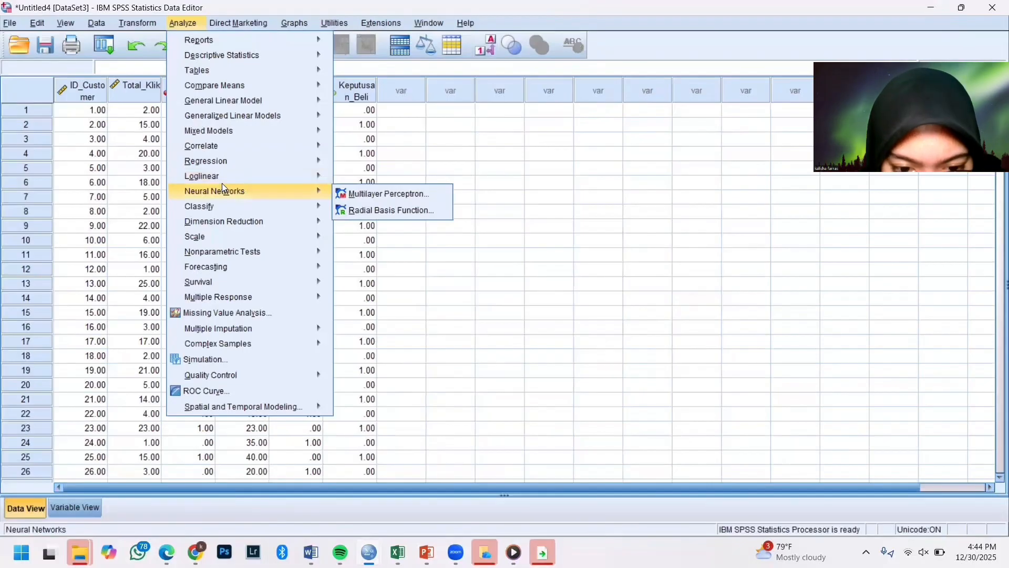
pyautogui.moveTo(234, 184)
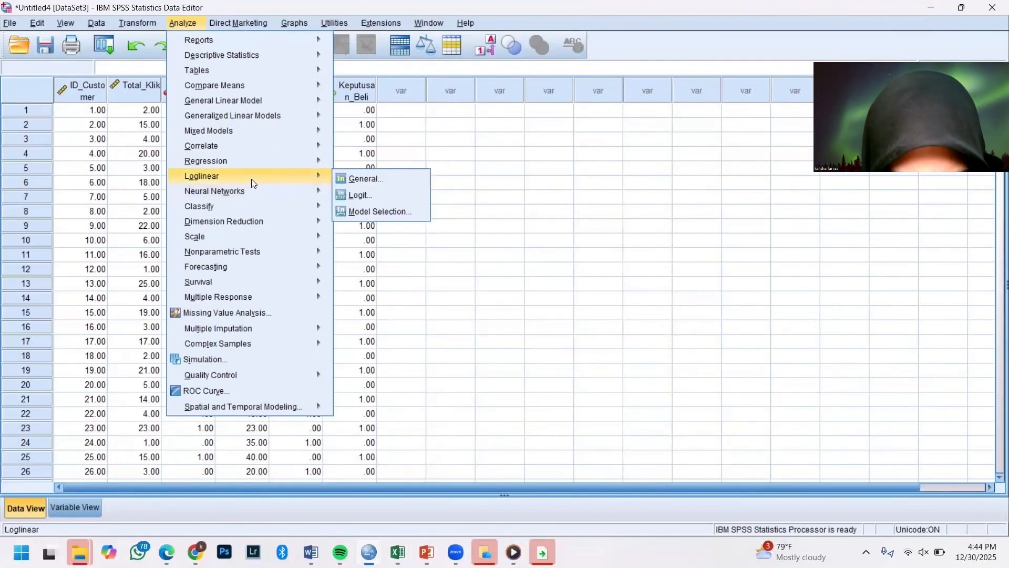
pyautogui.moveTo(253, 159)
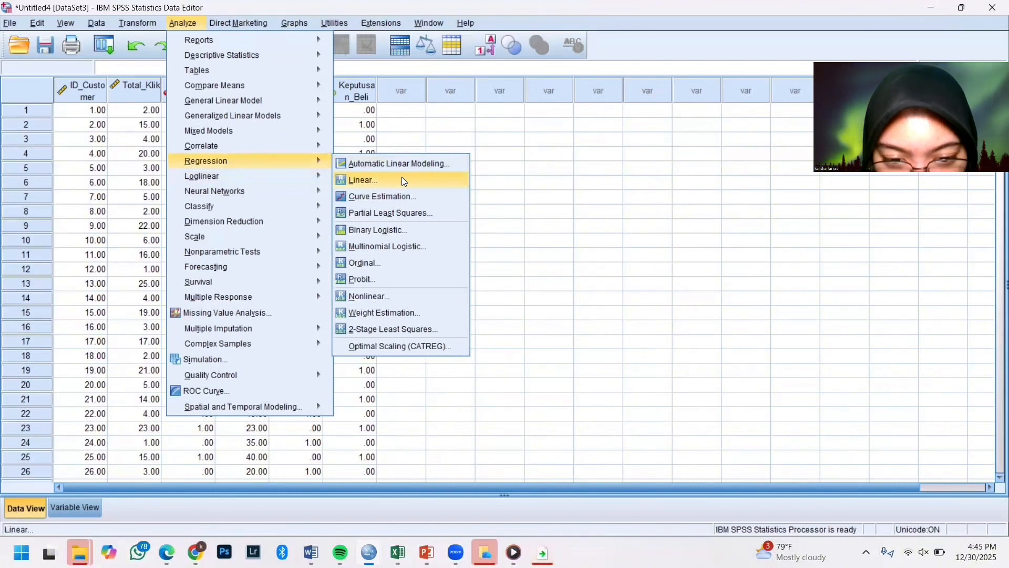
pyautogui.click(408, 223)
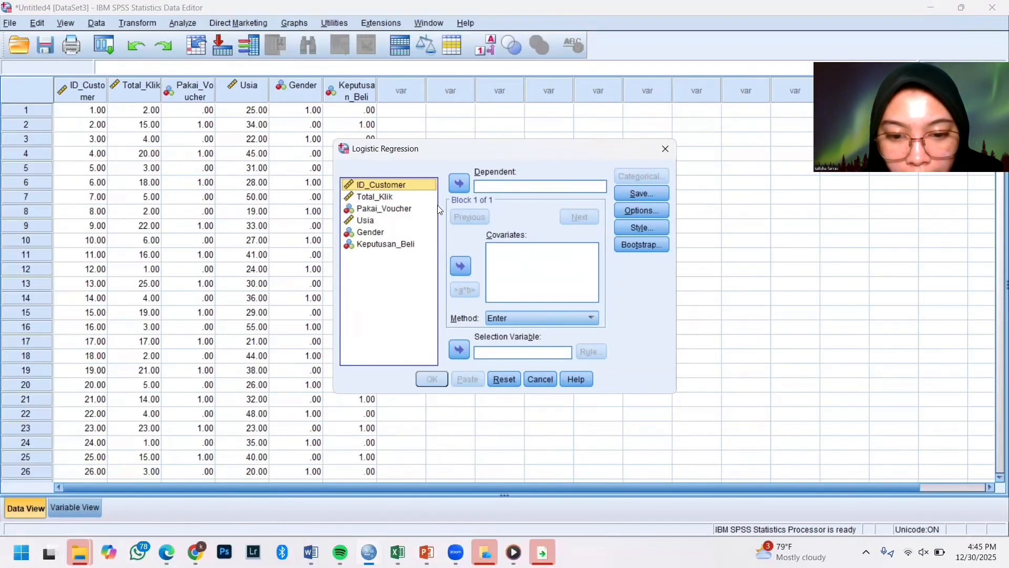
pyautogui.click(405, 244)
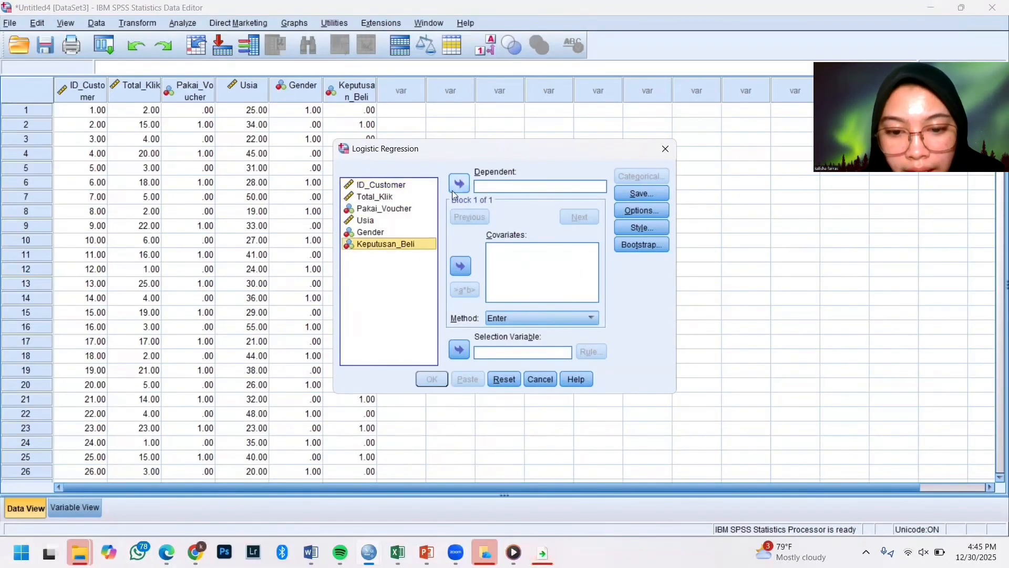
pyautogui.click(459, 185)
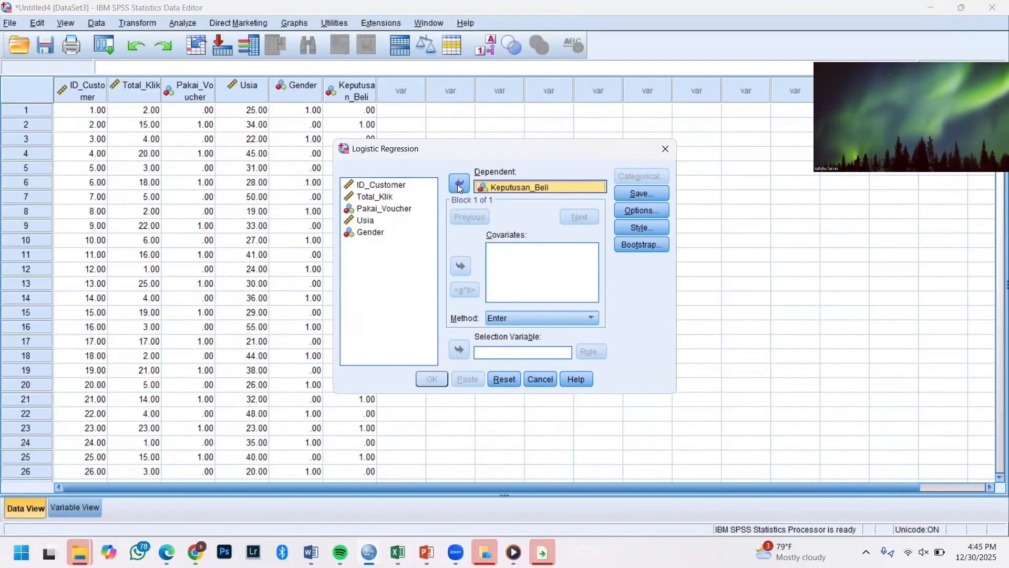
# Add Total_Klik, Pakai_Voucher, Usia and Gender as covariates of the logistic regression, using the Enter method.
pyautogui.click(504, 259)
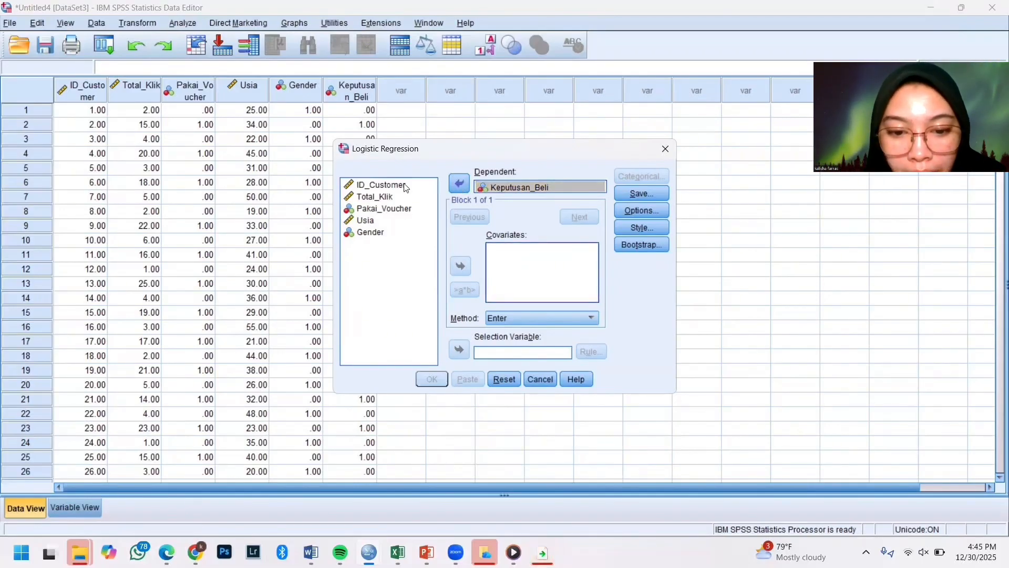
pyautogui.click(391, 199)
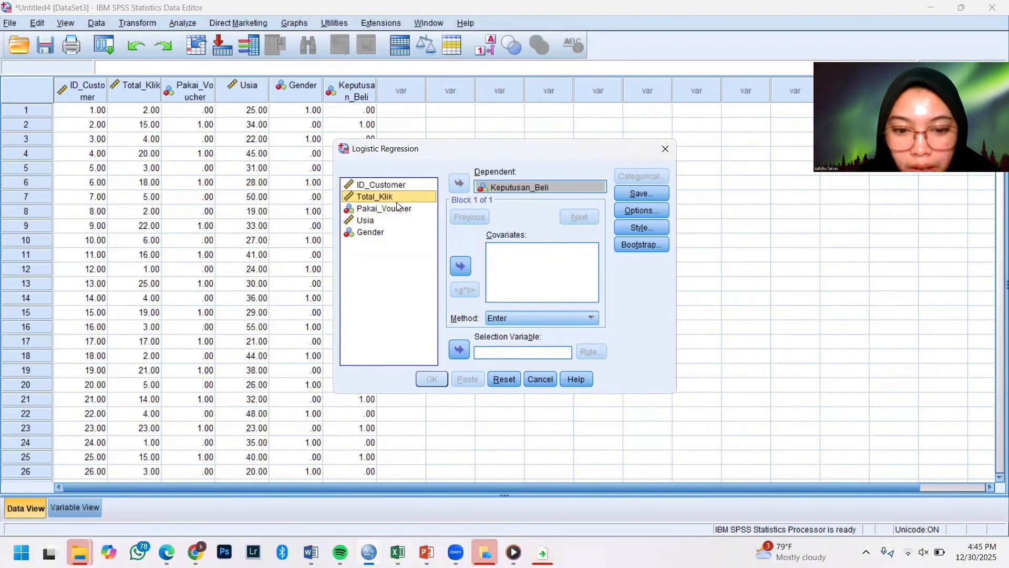
pyautogui.click(391, 209)
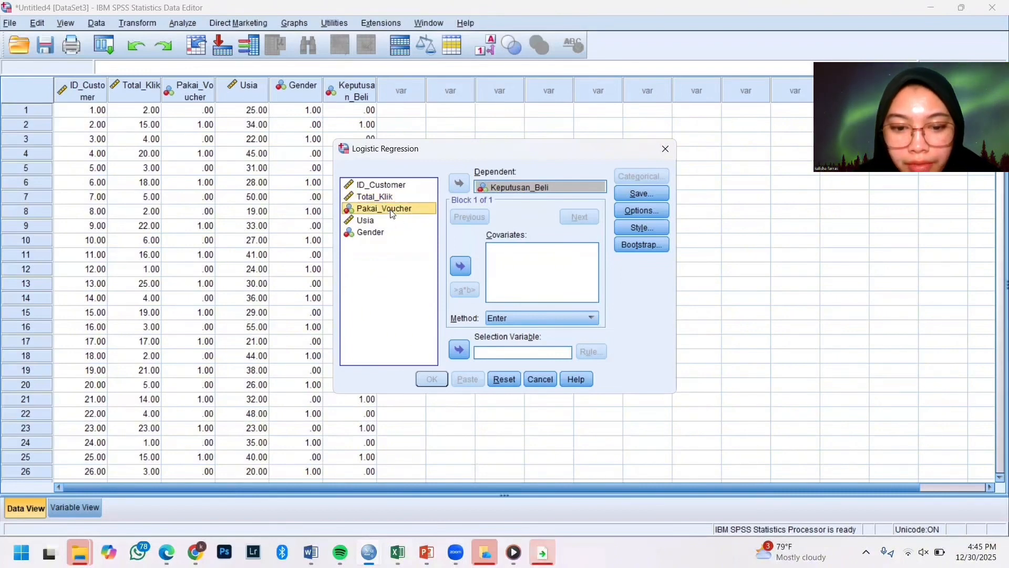
pyautogui.click(392, 197)
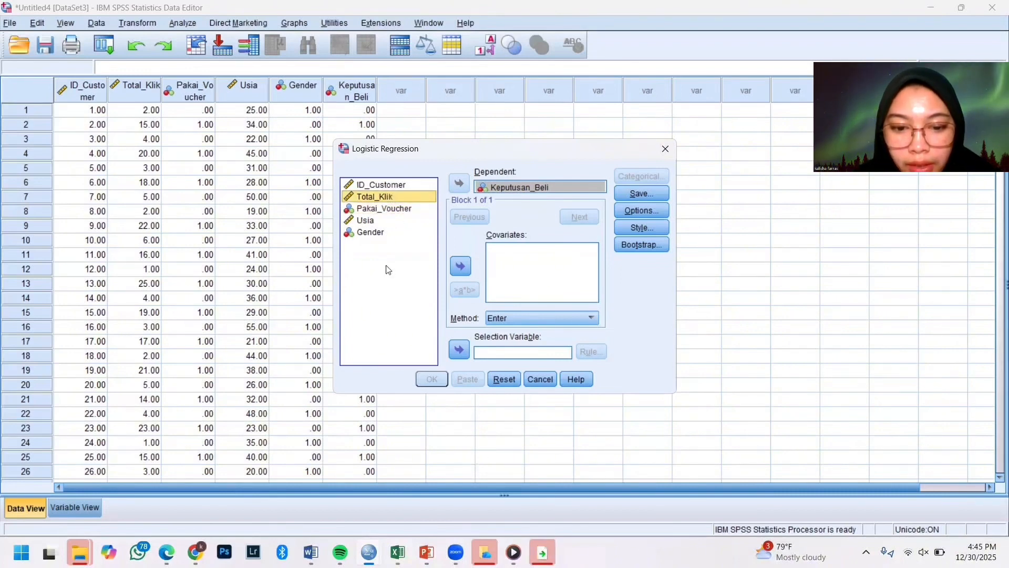
pyautogui.keyDown('shift'); pyautogui.click(381, 234); pyautogui.keyUp('shift')
pyautogui.click(462, 267)
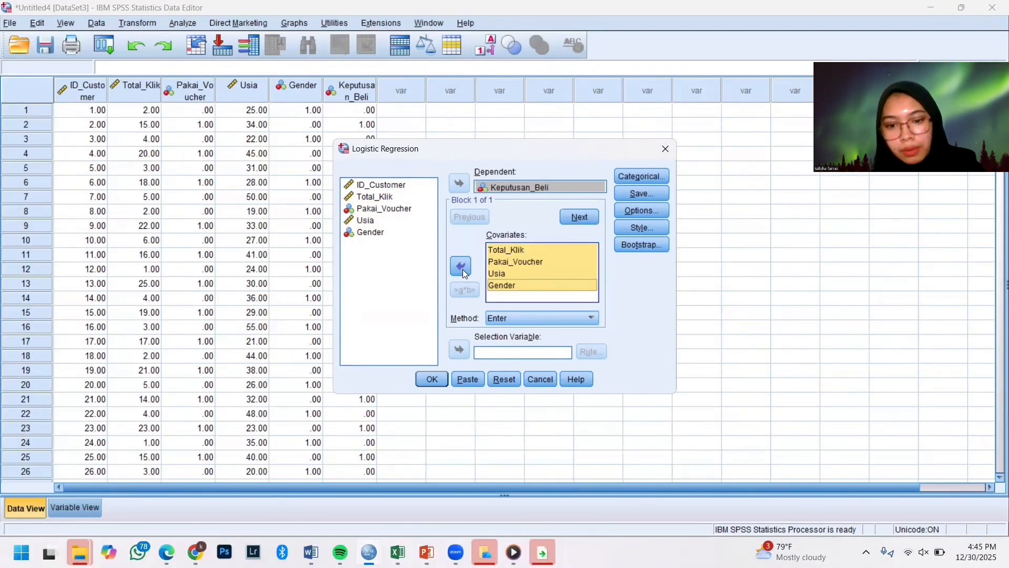
# Define Pakai_Voucher and Gender as categorical covariates with the Indicator contrast.
pyautogui.click(641, 178)
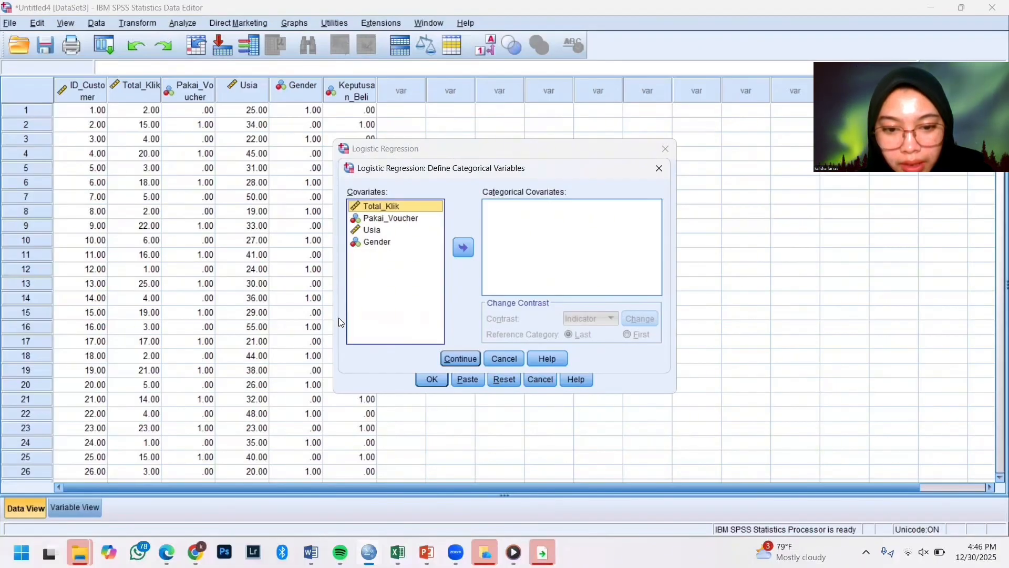
pyautogui.click(389, 218)
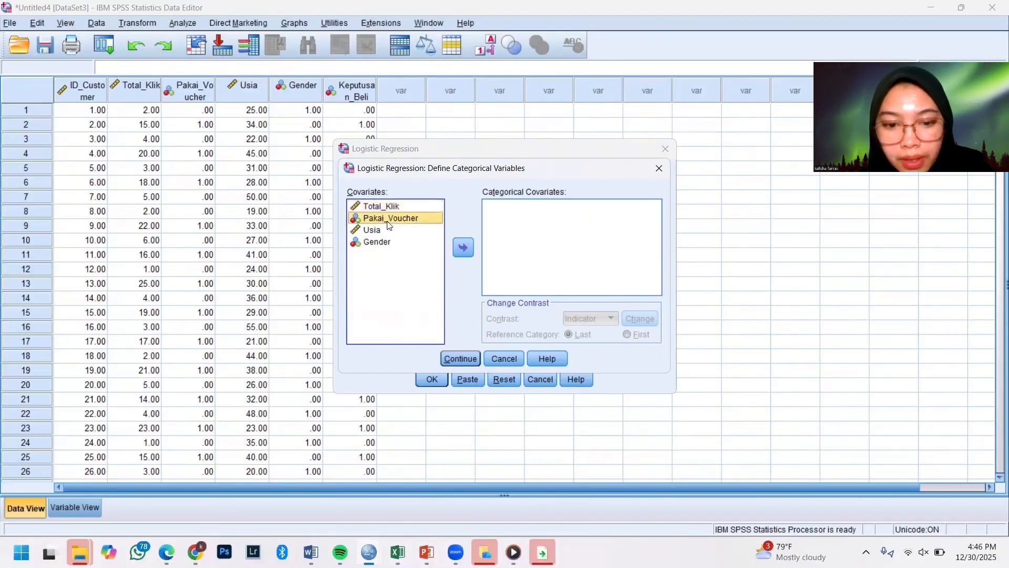
pyautogui.keyDown('ctrl'); pyautogui.click(399, 242); pyautogui.keyUp('ctrl')
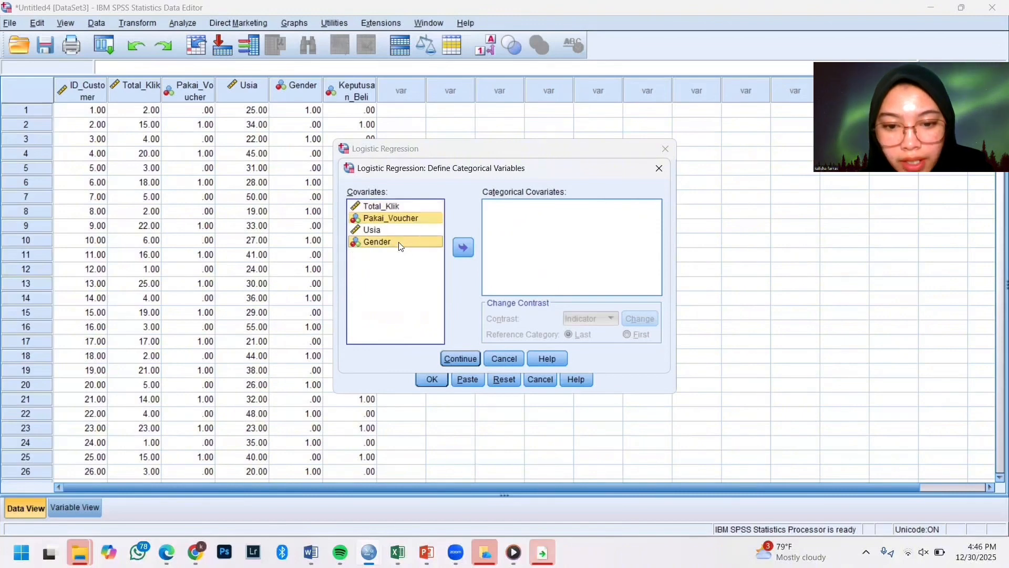
pyautogui.click(467, 253)
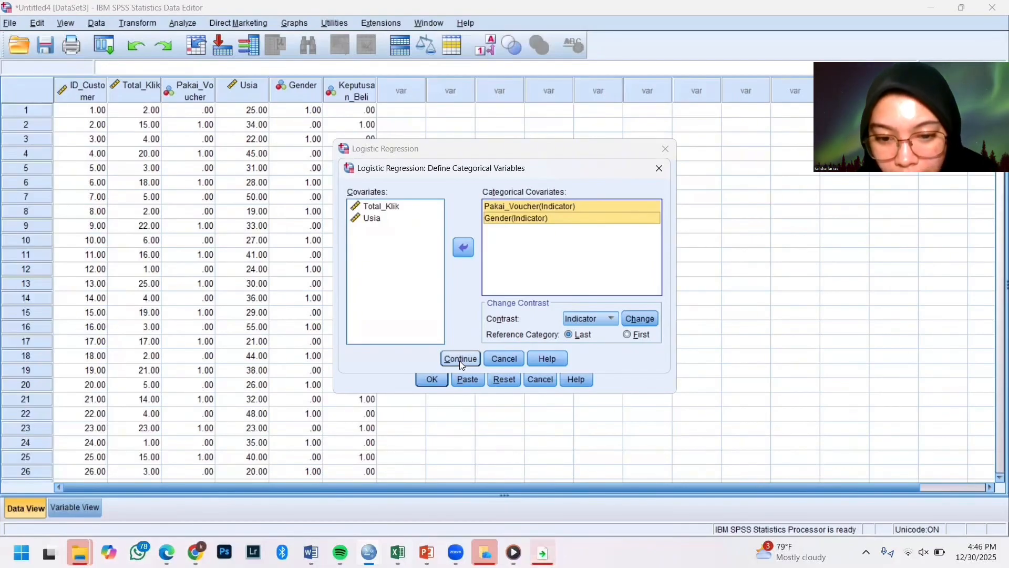
pyautogui.click(627, 336)
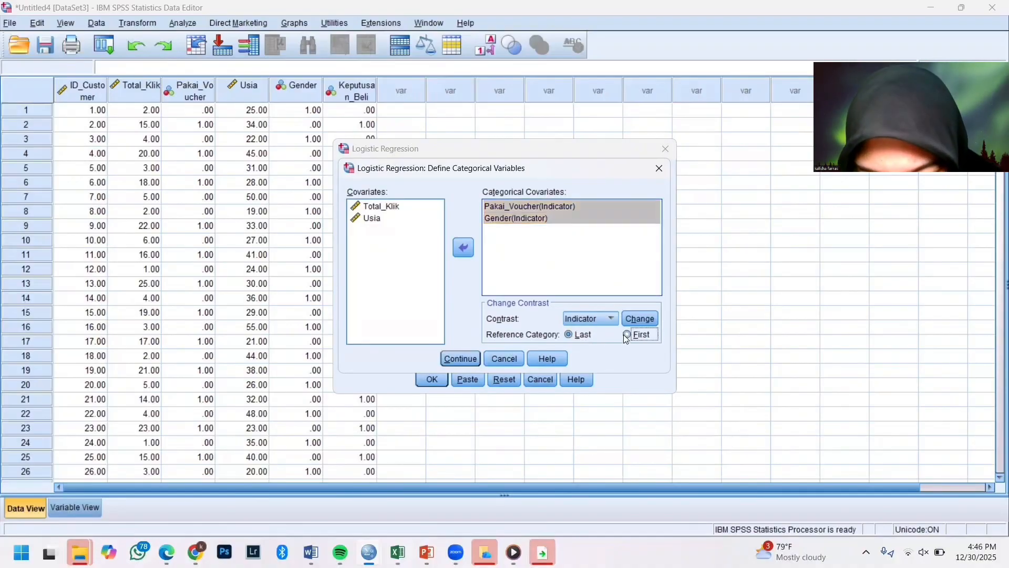
pyautogui.click(471, 357)
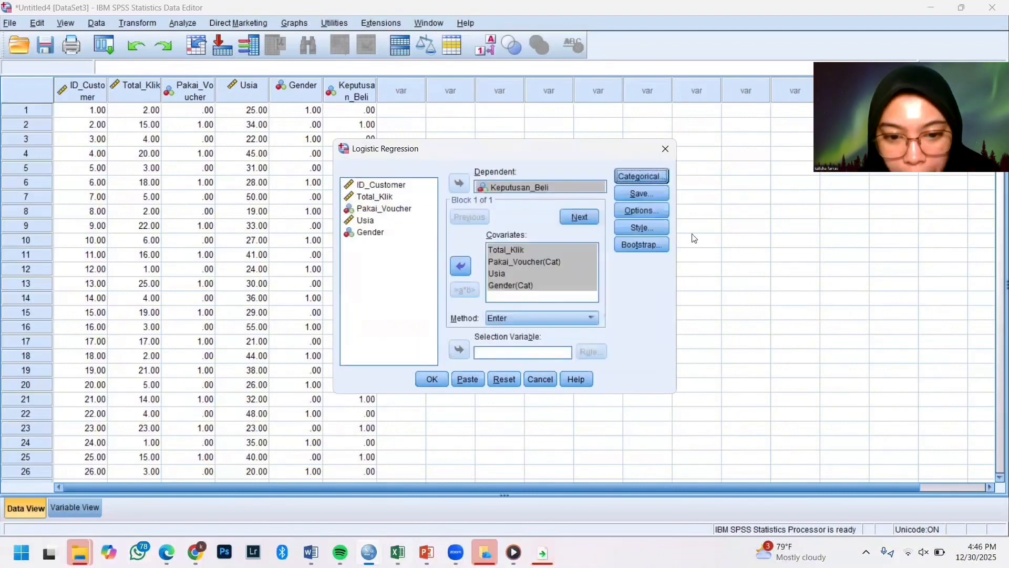
# Enable classification plots and Hosmer-Lemeshow goodness-of-fit in the logistic regression options.
pyautogui.click(650, 212)
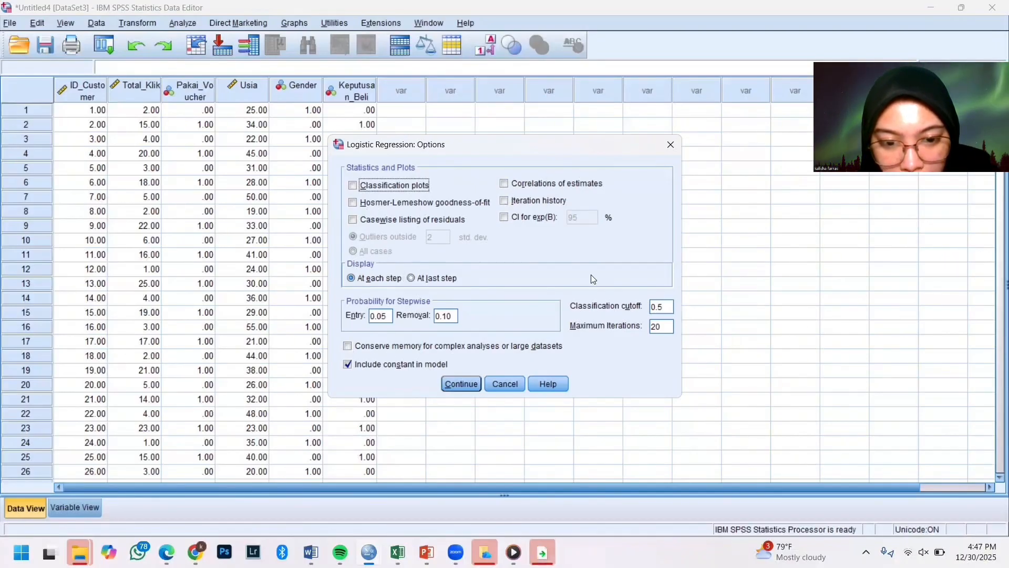
pyautogui.click(352, 186)
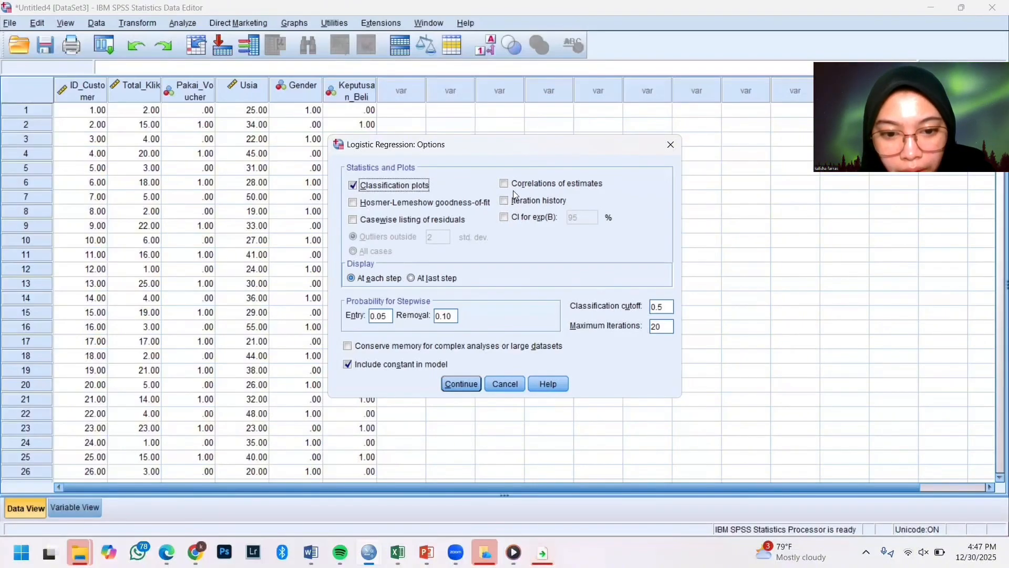
pyautogui.click(354, 204)
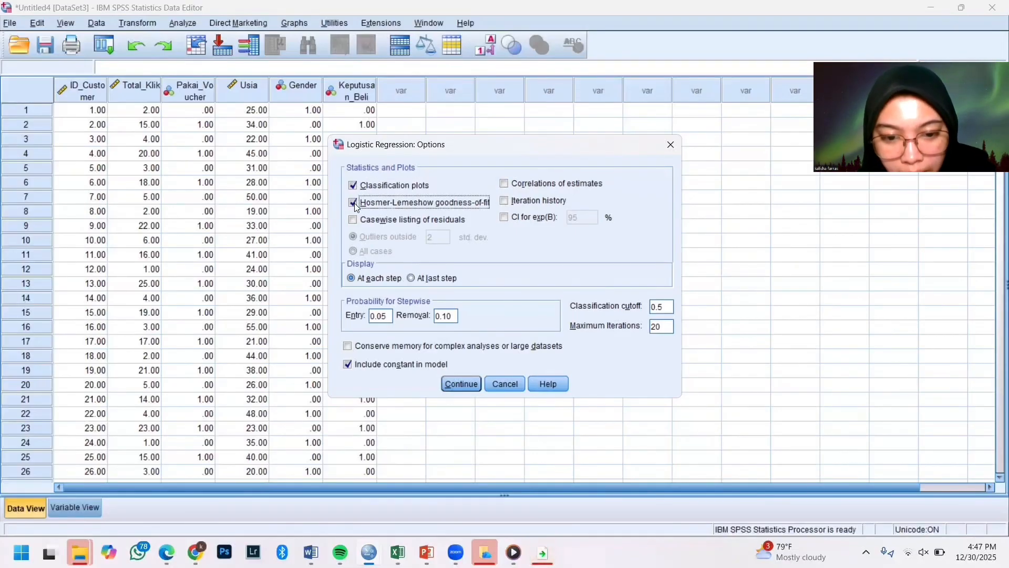
pyautogui.click(463, 384)
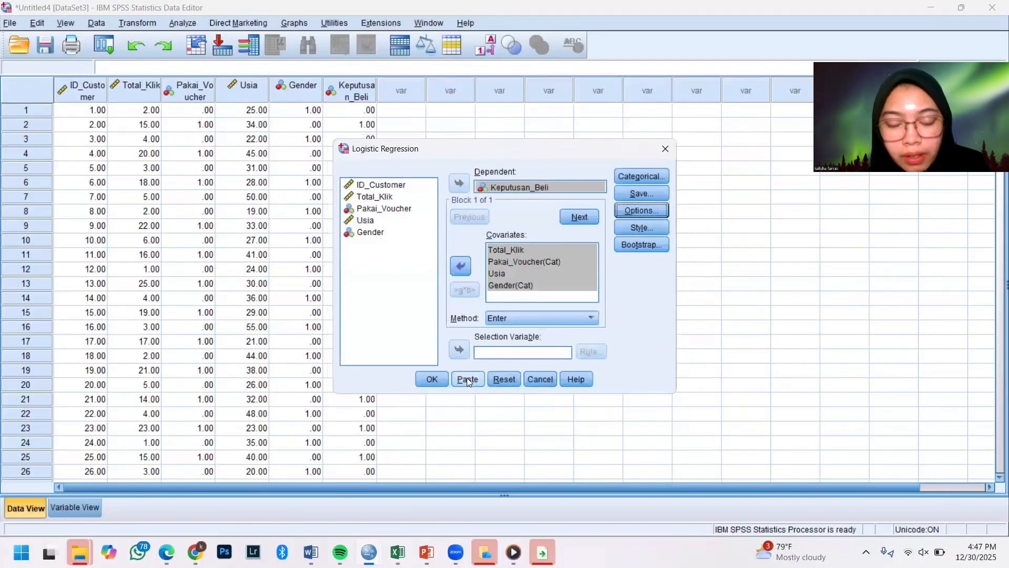
# Run the logistic regression and review the case summary, variable codings and Block 0 classification table in the output.
pyautogui.click(434, 379)
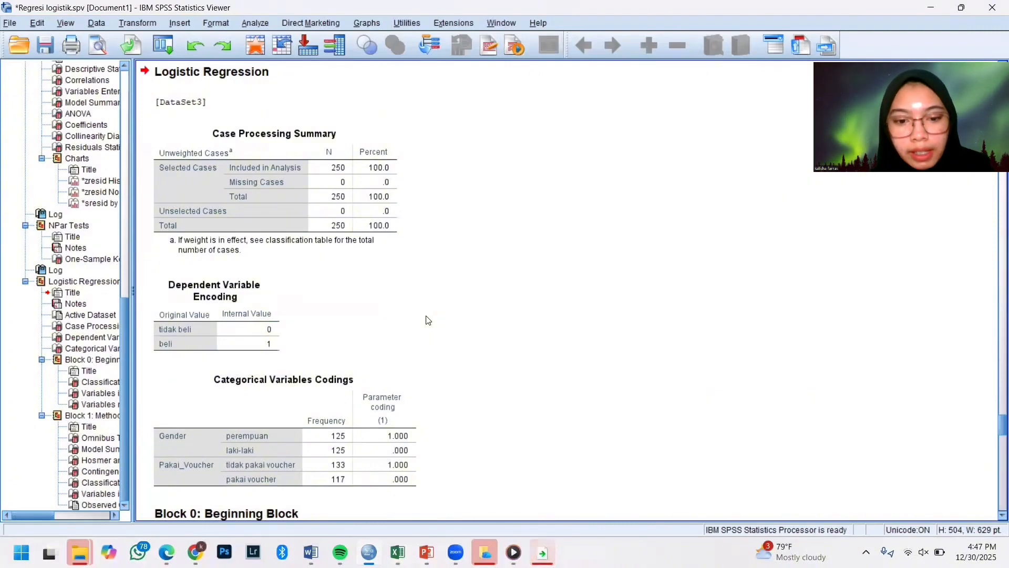
pyautogui.scroll(-3, 427, 320)
pyautogui.scroll(-2, 427, 320)
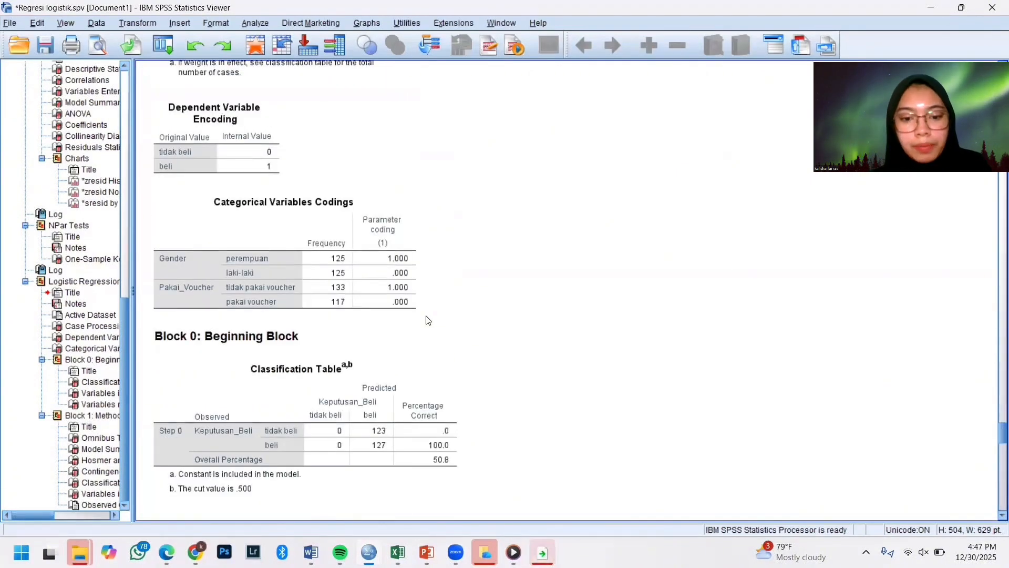
# Review the rest of the logistic regression output after the Block 0 classification table.
pyautogui.scroll(-5, 427, 320)
pyautogui.scroll(-10, 427, 320)
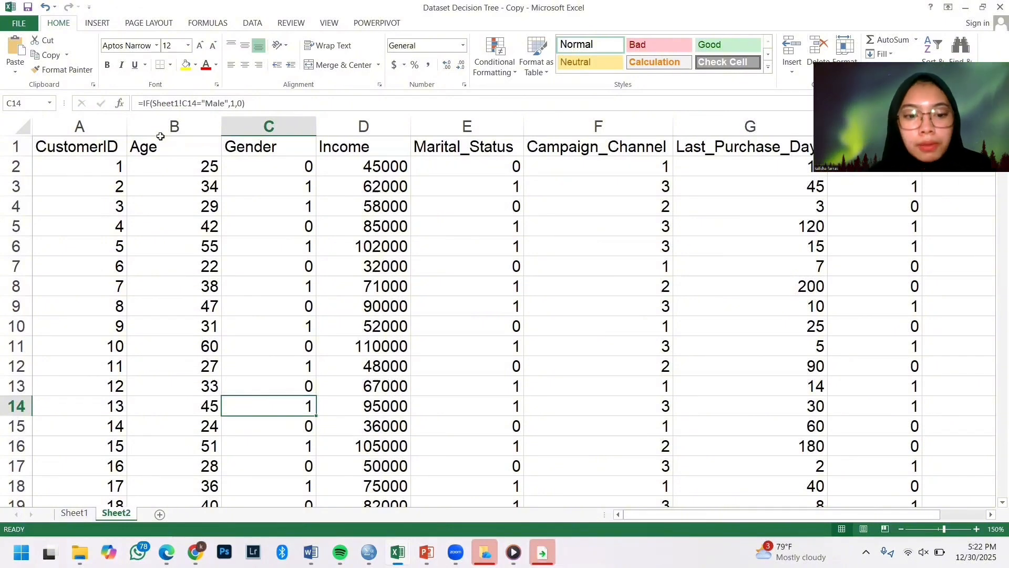
# Copy the data range A2:H201 from Sheet2 of the Dataset Decision Tree workbook in Excel, leaving out the header row.
pyautogui.click(82, 172)
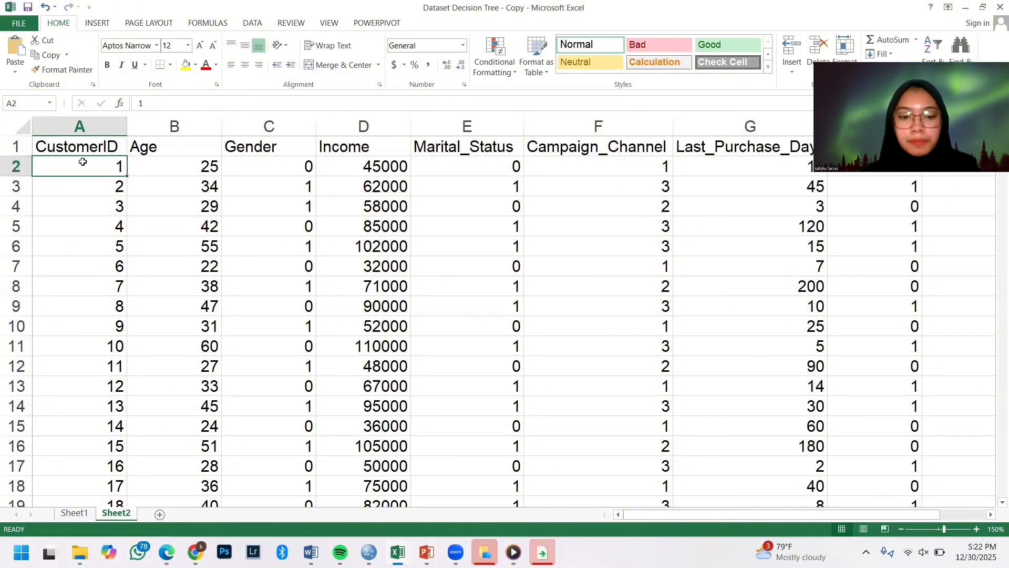
pyautogui.moveTo(82, 163); pyautogui.dragTo(881, 363)
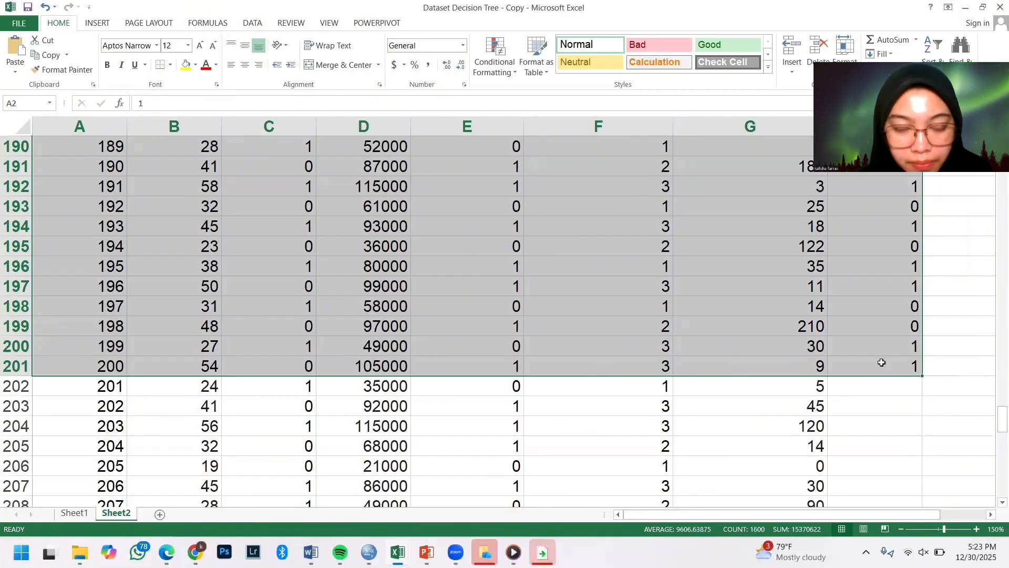
pyautogui.hotkey('ctrl', 'c')
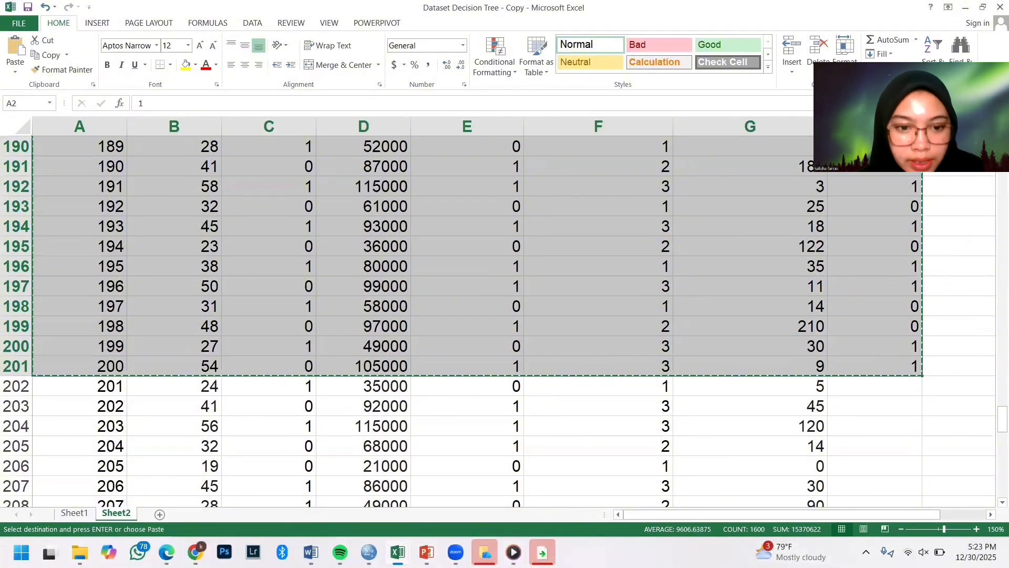
# Switch to SPSS, create a new empty dataset and paste the copied data from its first cell.
pyautogui.click(369, 552)
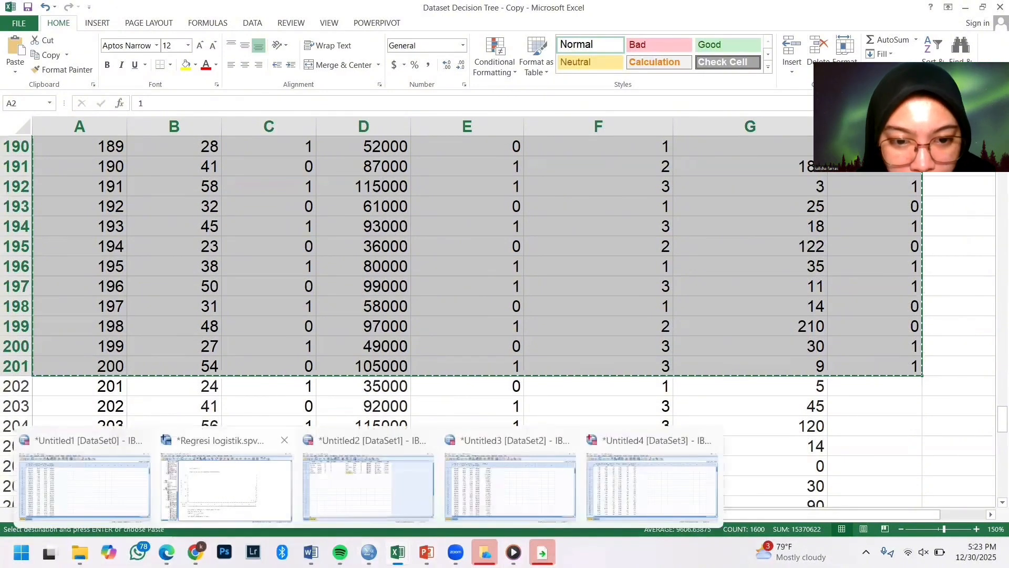
pyautogui.click(229, 486)
pyautogui.click(253, 44)
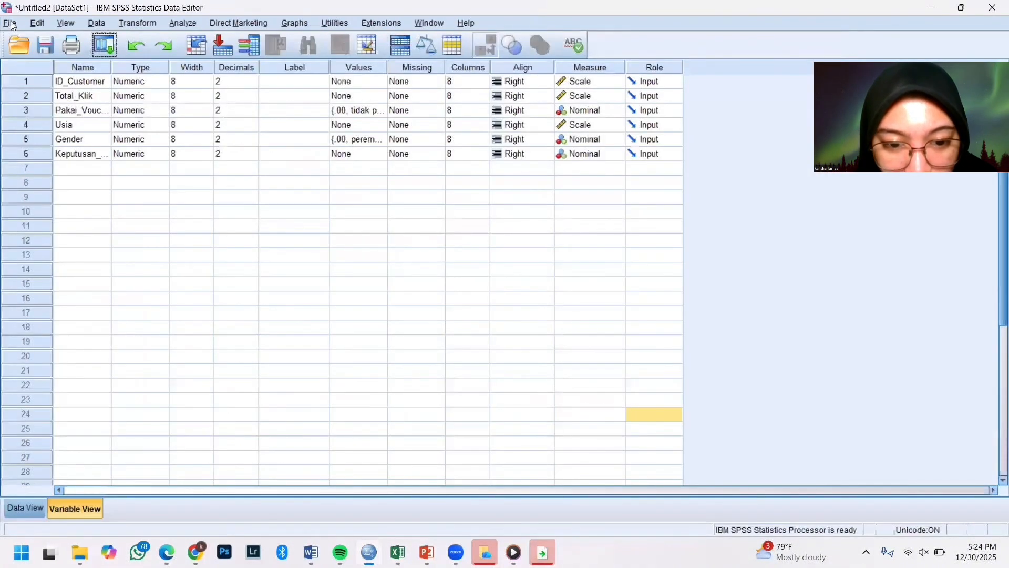
pyautogui.click(10, 24)
pyautogui.moveTo(38, 41)
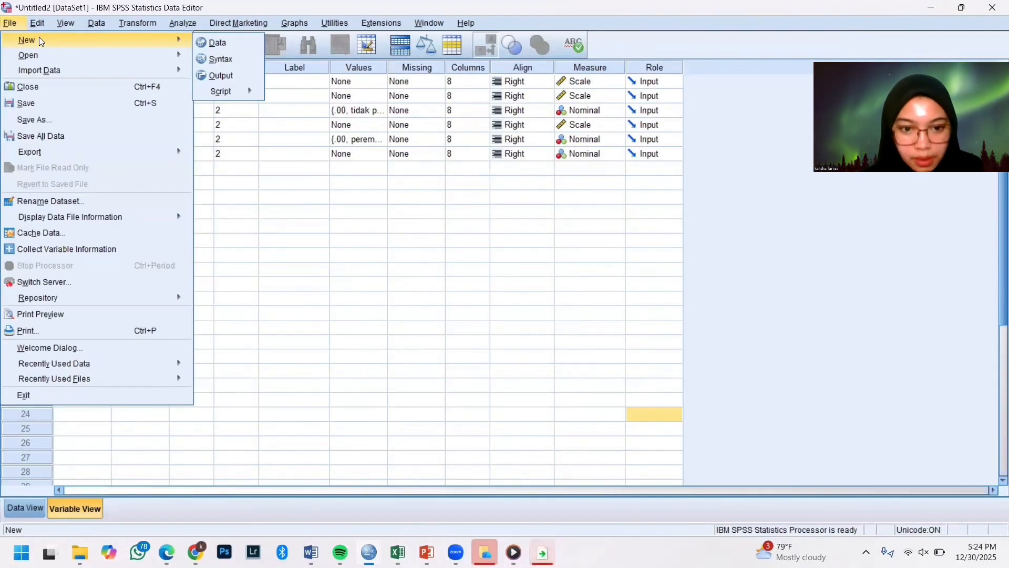
pyautogui.click(212, 46)
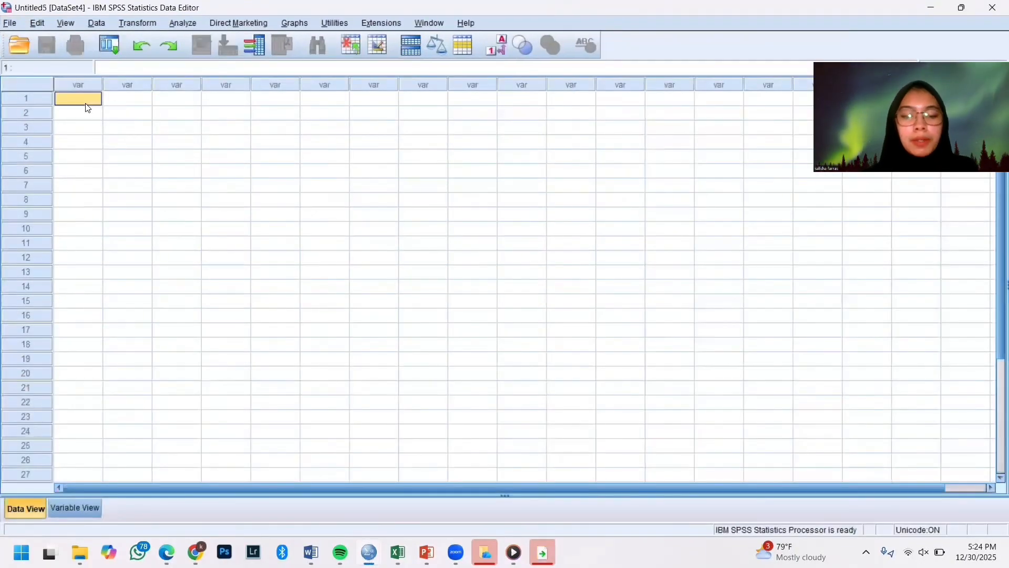
pyautogui.hotkey('ctrl', 'v')
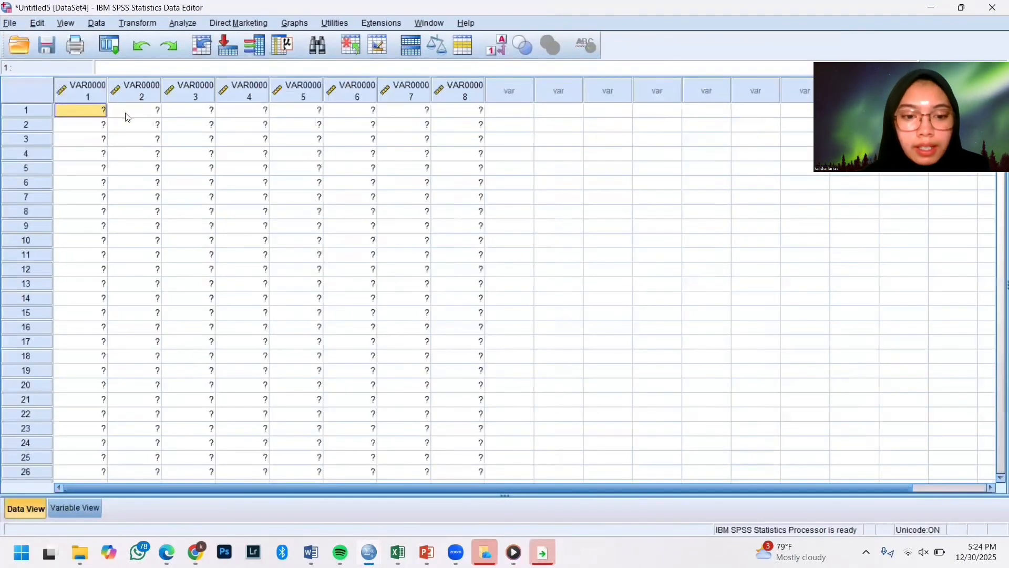
# Show the new dataset's variable definitions side by side with the Excel workbook and return the worksheet to its header row.
pyautogui.click(66, 505)
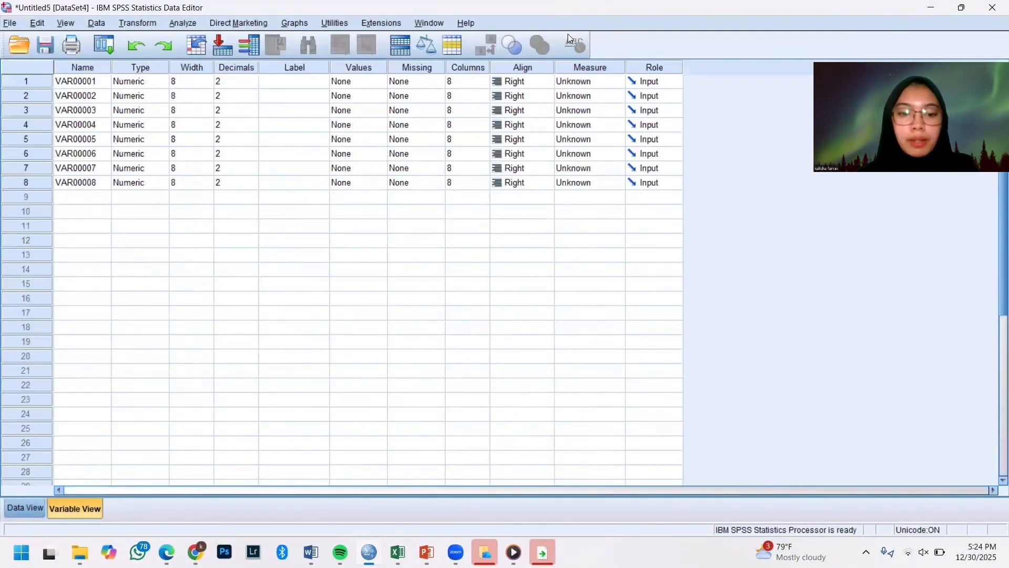
pyautogui.press('super+Right')
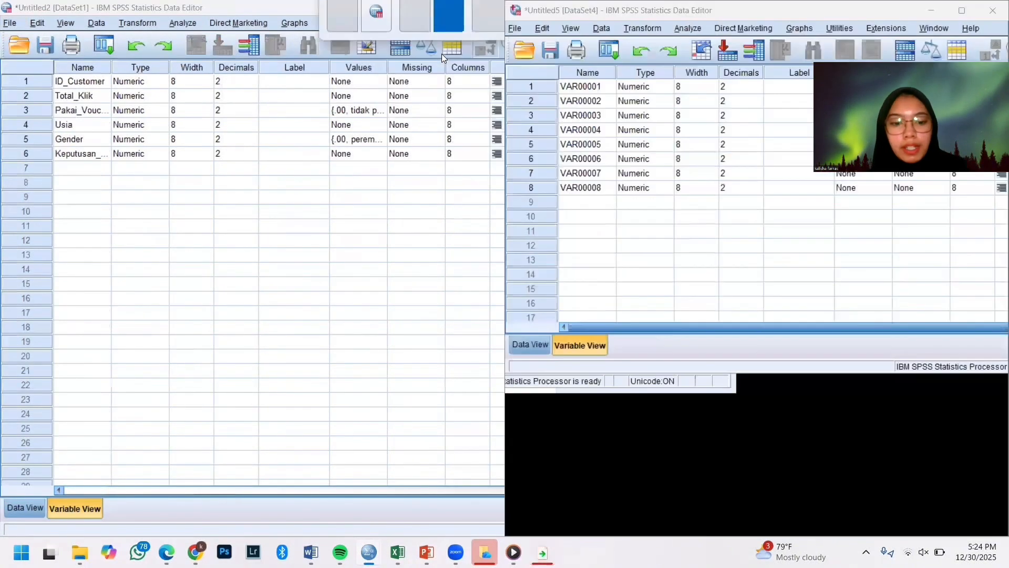
pyautogui.click(460, 6)
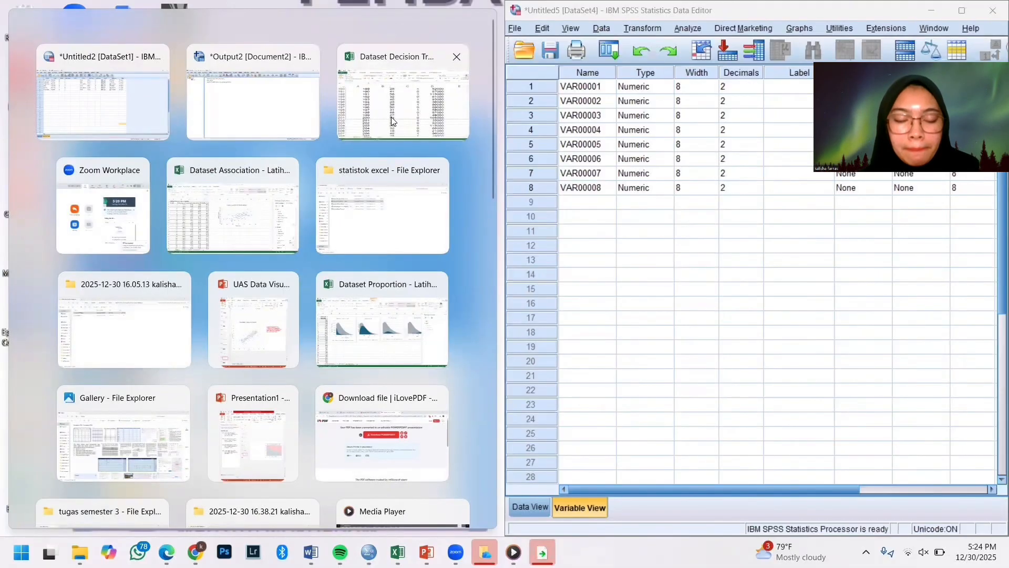
pyautogui.press('Escape')
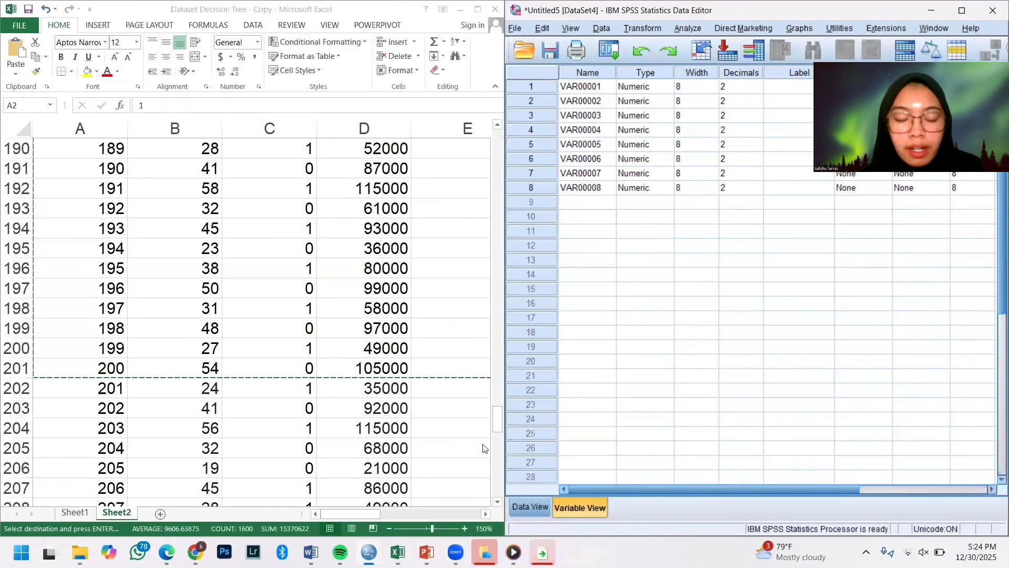
pyautogui.click(495, 421)
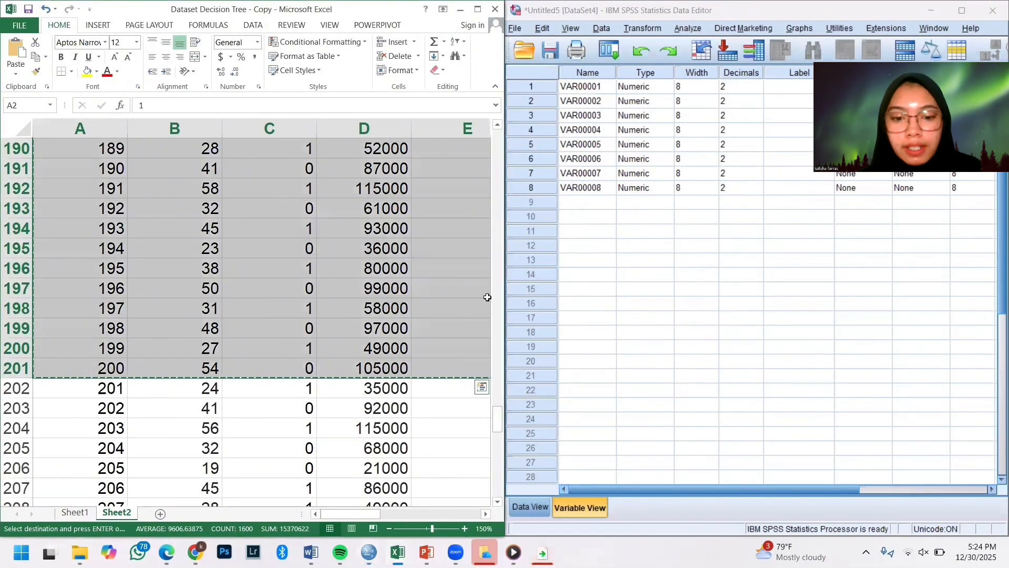
pyautogui.moveTo(498, 420); pyautogui.dragTo(502, 143)
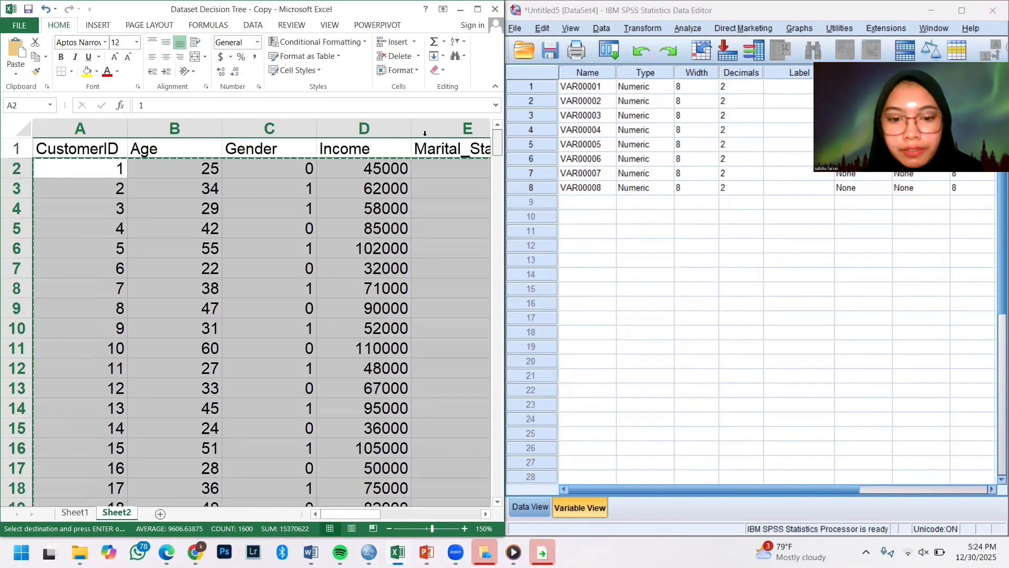
# Rename the first variable CustomerID, copying the name from the worksheet header.
pyautogui.click(117, 152)
pyautogui.hotkey('ctrl', 'c')
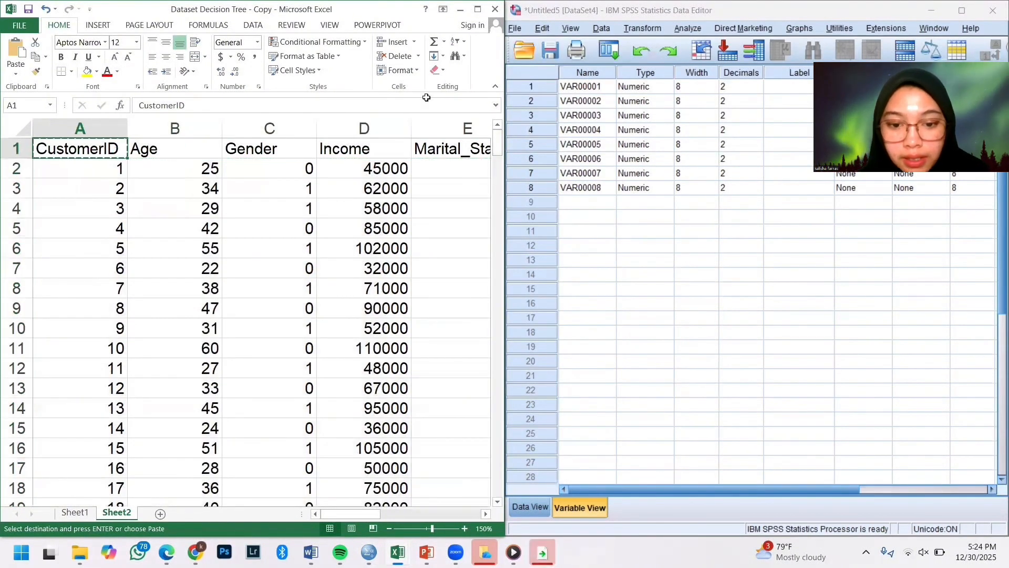
pyautogui.click(586, 86)
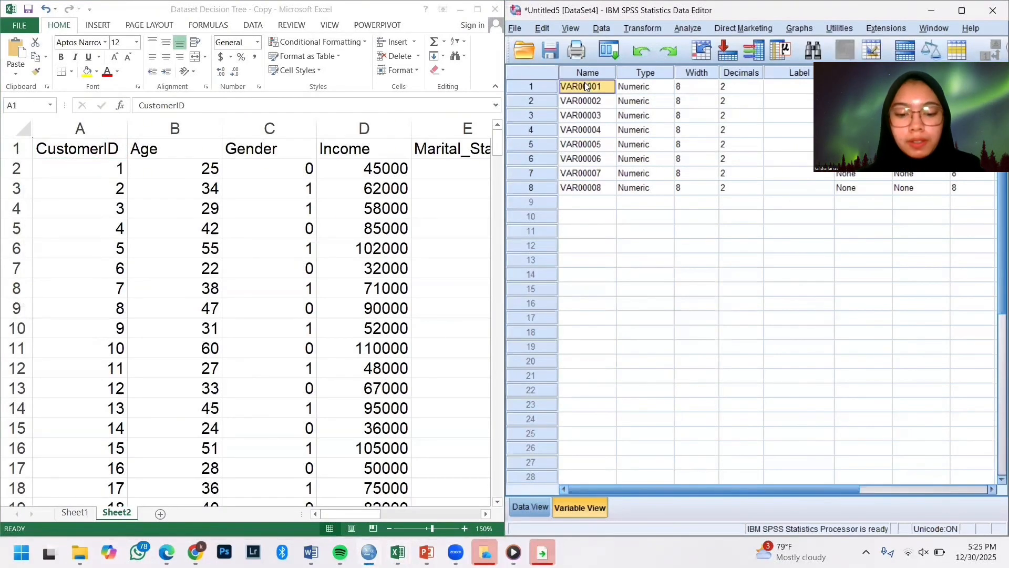
pyautogui.click(95, 149)
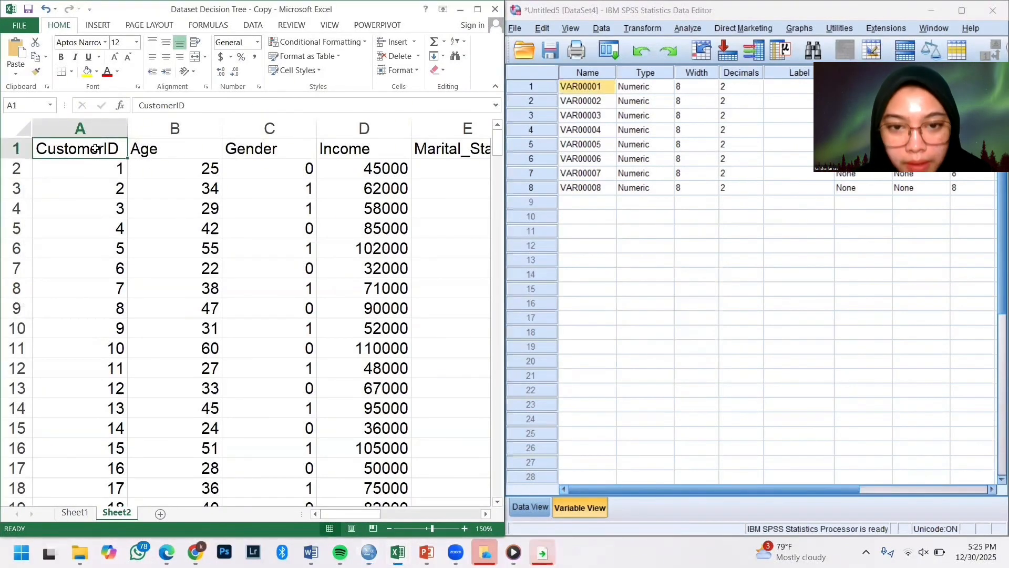
pyautogui.hotkey('ctrl', 'c')
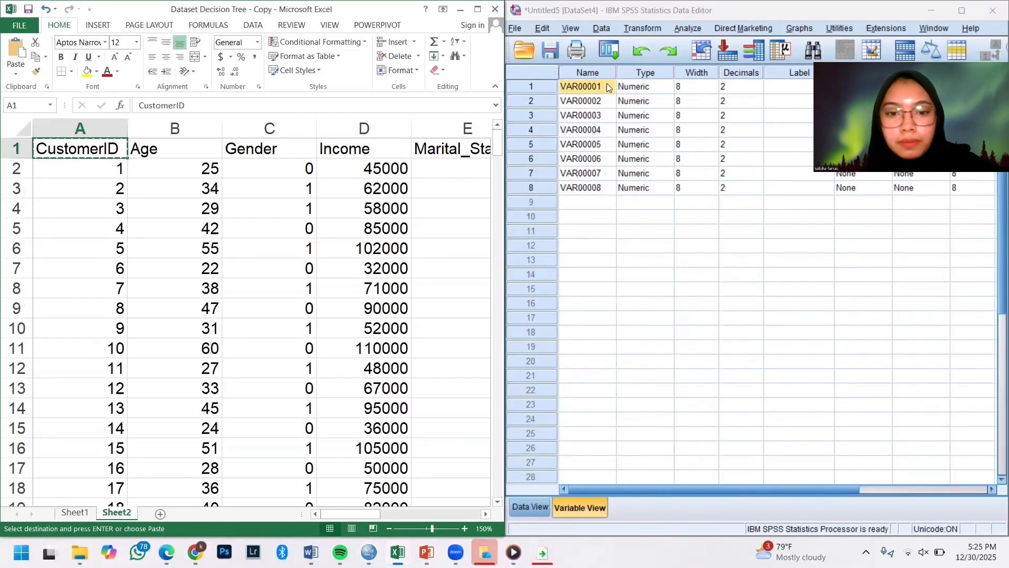
pyautogui.click(607, 84)
pyautogui.hotkey('ctrl', 'v')
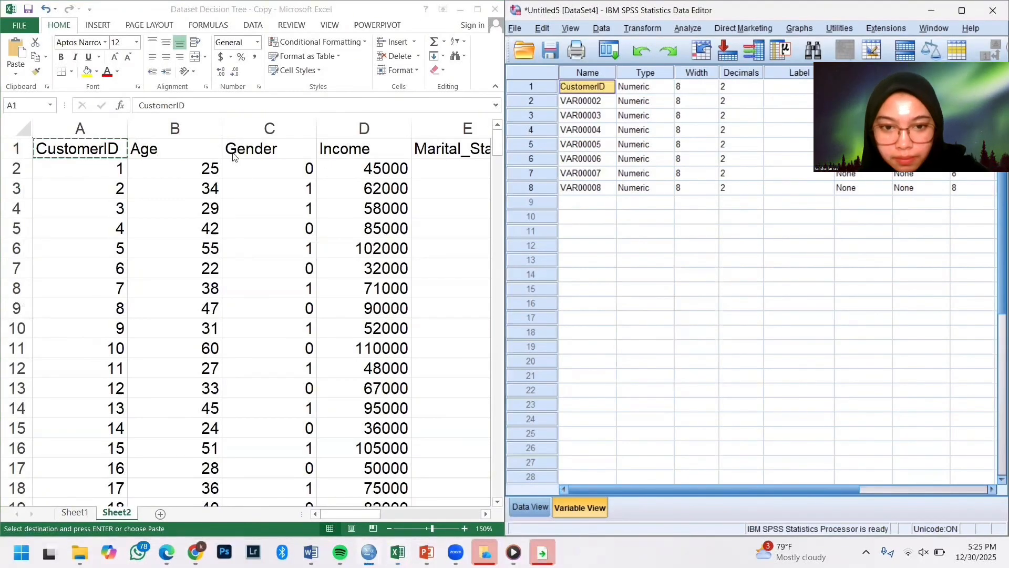
# Rename the second variable Age, copying the name from the worksheet header.
pyautogui.click(213, 146)
pyautogui.click(213, 147)
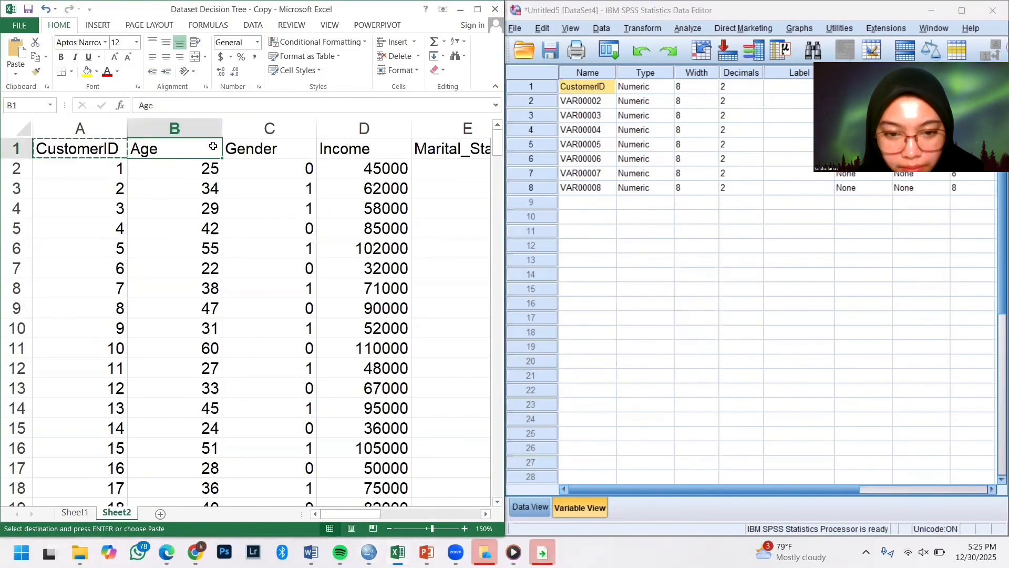
pyautogui.hotkey('ctrl', 'c')
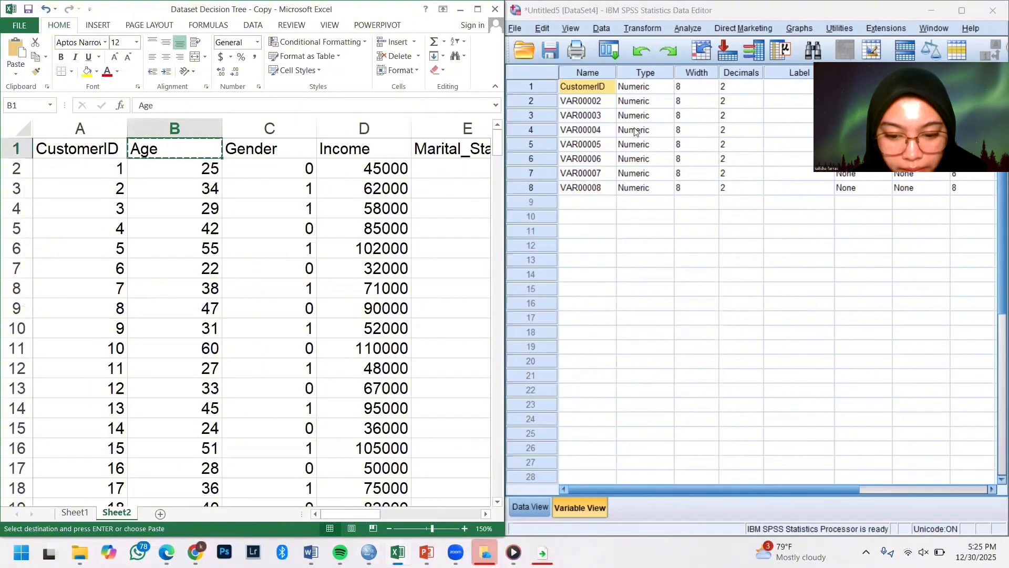
pyautogui.click(594, 102)
pyautogui.hotkey('ctrl', 'v')
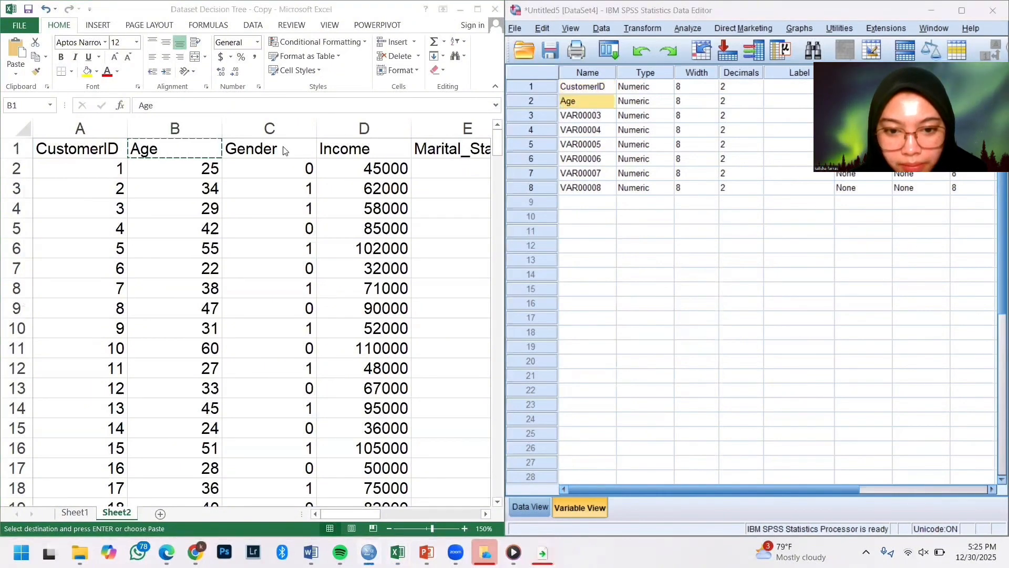
# Rename the third variable Gender, copying the name from the worksheet header.
pyautogui.click(284, 150)
pyautogui.click(284, 151)
pyautogui.hotkey('ctrl', 'c')
pyautogui.click(605, 118)
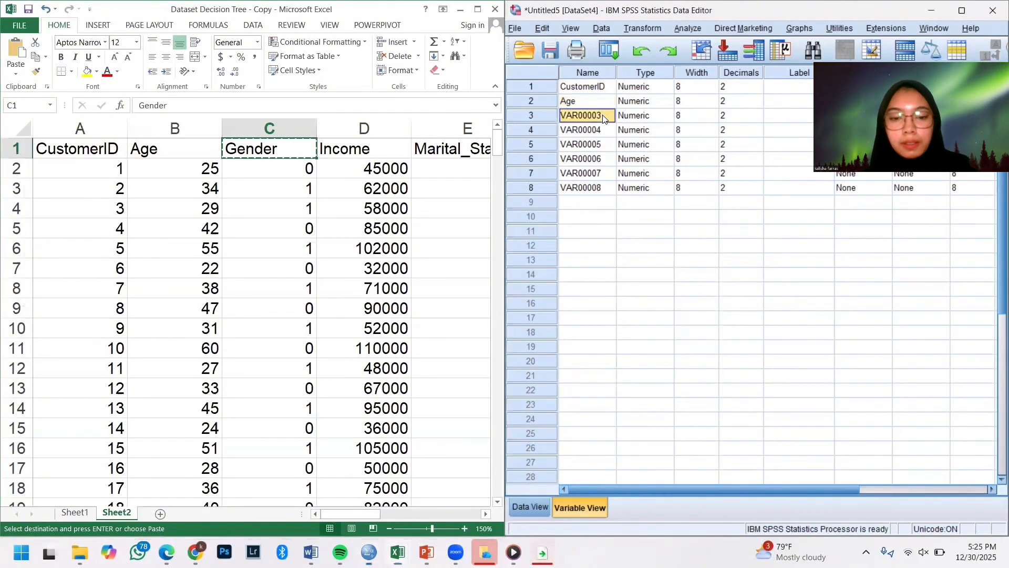
pyautogui.hotkey('ctrl', 'v')
# Rename the fourth variable Income, copying the name from the worksheet header.
pyautogui.click(377, 154)
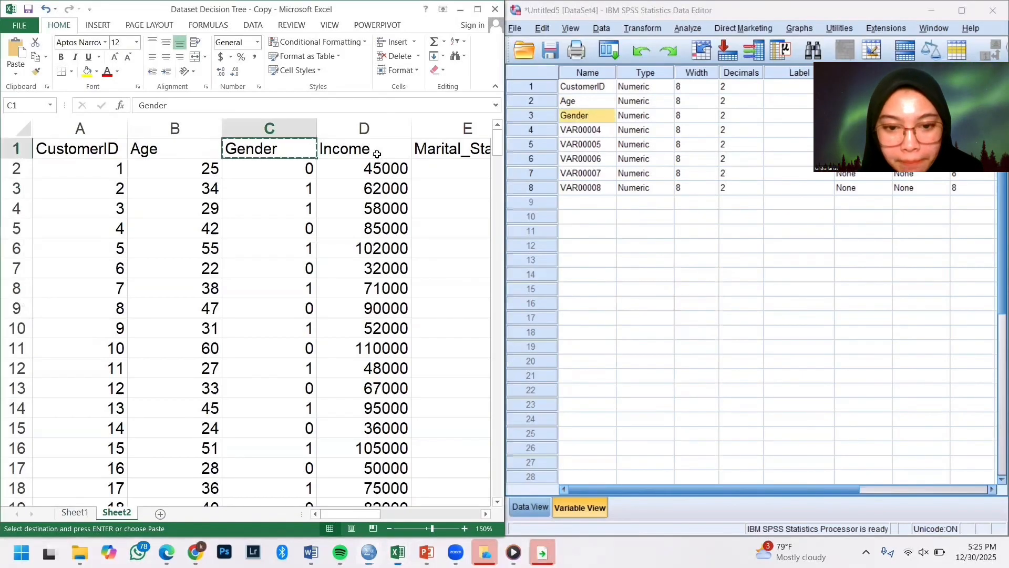
pyautogui.click(377, 154)
pyautogui.hotkey('ctrl', 'c')
pyautogui.click(601, 132)
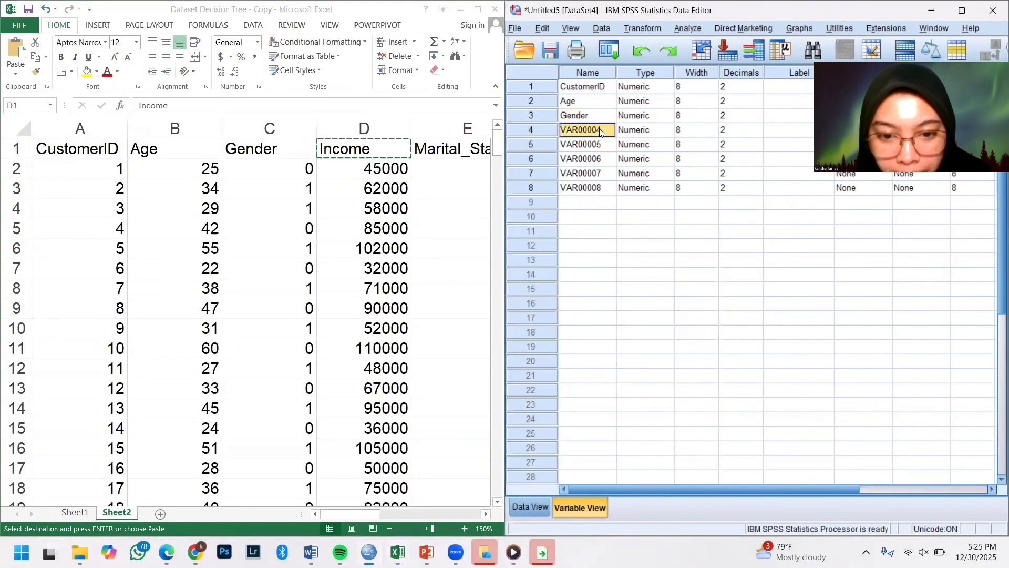
pyautogui.hotkey('ctrl', 'v')
# Rename the fifth variable Marital_Status, copying the name from the worksheet header.
pyautogui.click(450, 147)
pyautogui.click(450, 147)
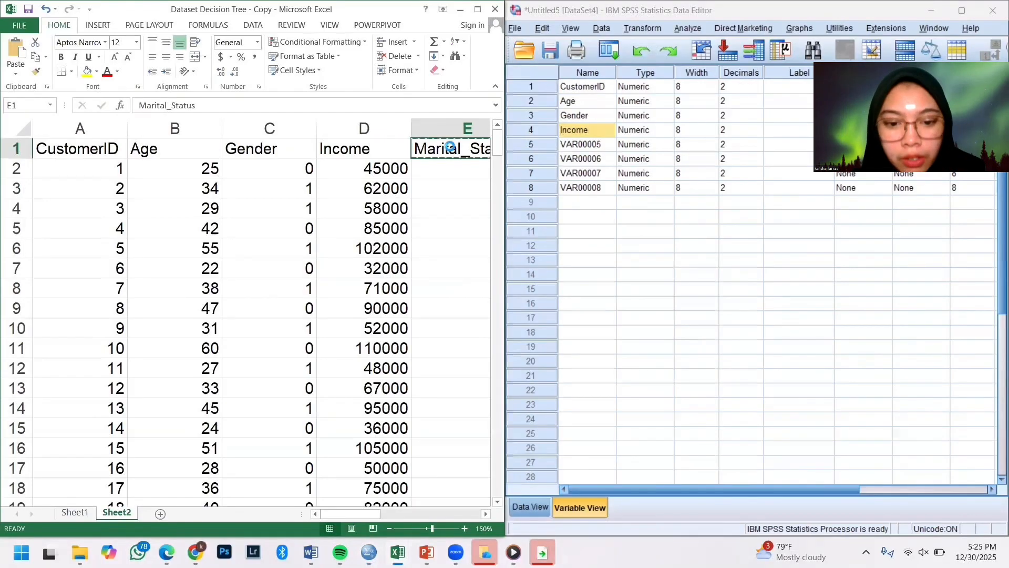
pyautogui.hotkey('ctrl', 'c')
pyautogui.click(588, 144)
pyautogui.hotkey('ctrl', 'v')
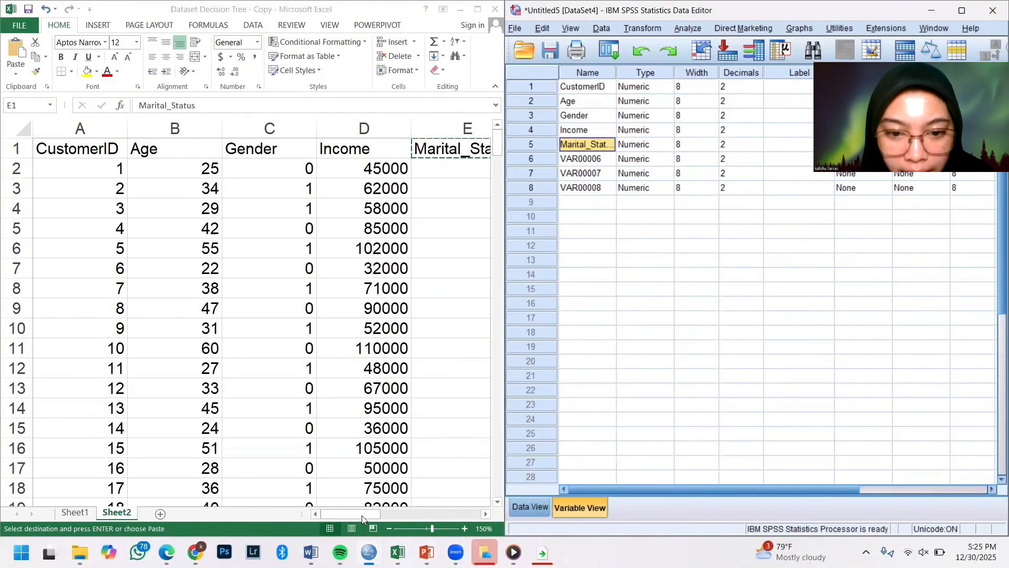
# Rename the sixth variable Campaign_Channel, copying the name from the worksheet header.
pyautogui.moveTo(376, 514); pyautogui.dragTo(442, 513)
pyautogui.click(220, 157)
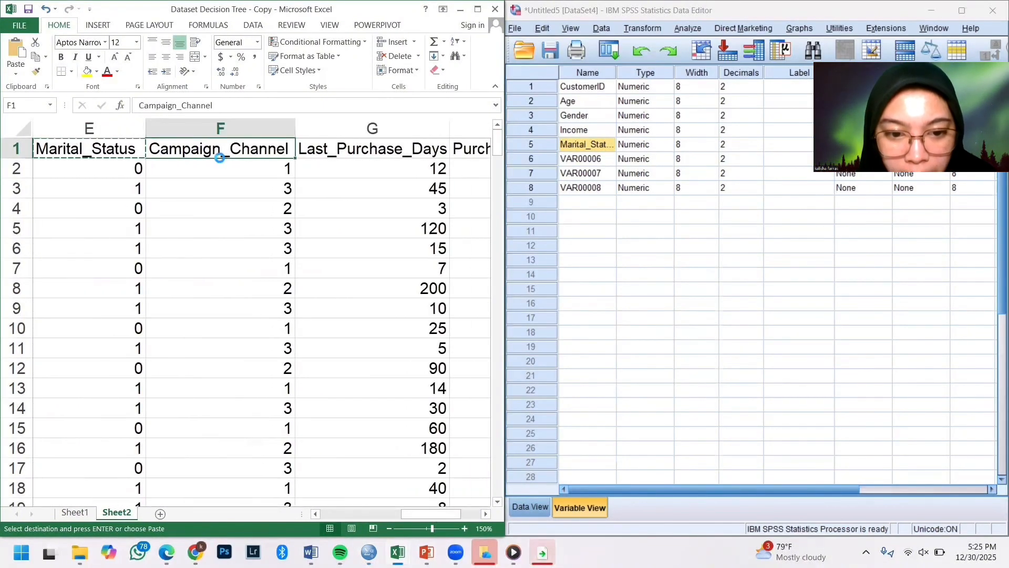
pyautogui.hotkey('ctrl', 'c')
pyautogui.click(560, 159)
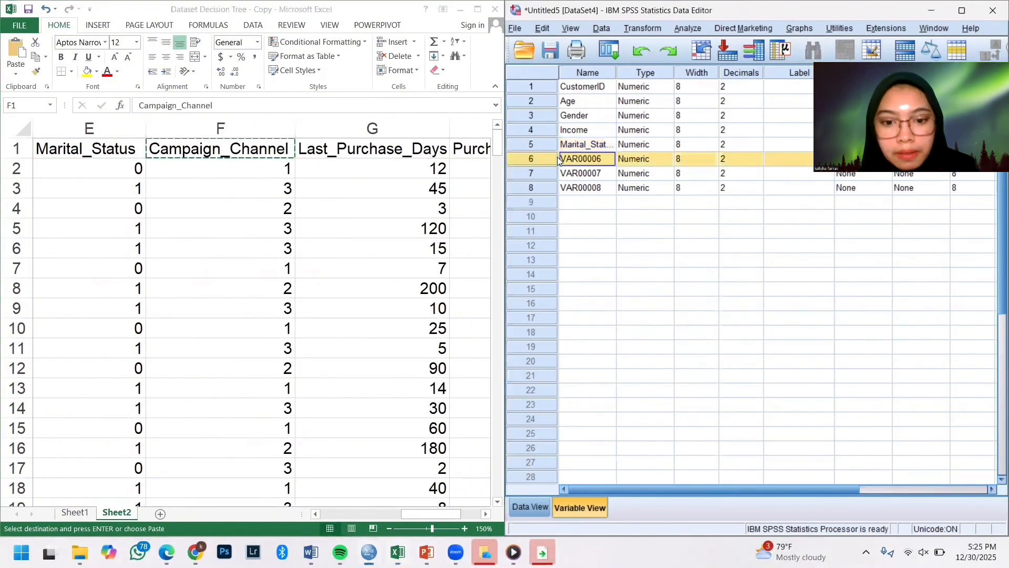
pyautogui.click(589, 158)
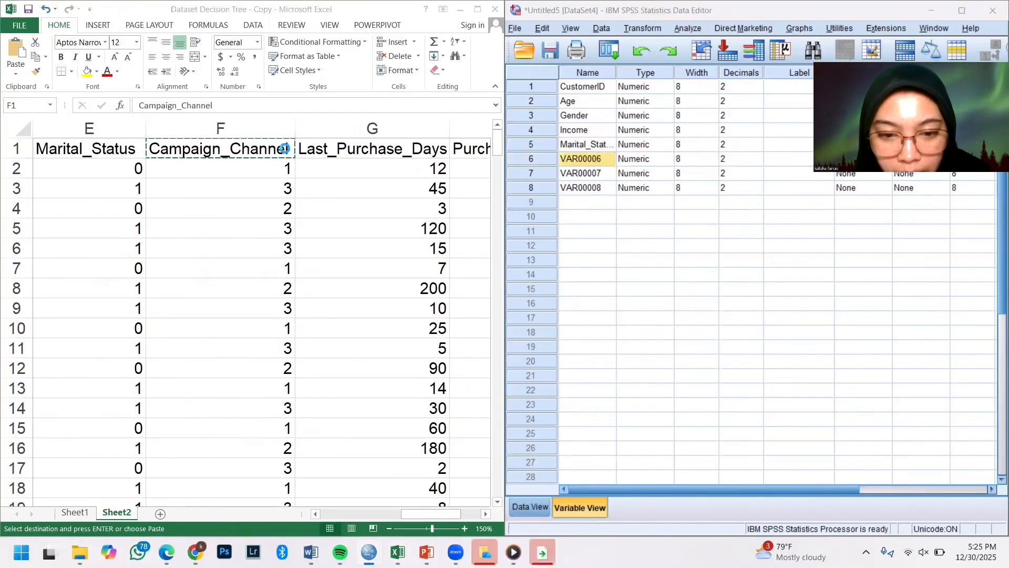
pyautogui.click(280, 144)
pyautogui.click(604, 165)
pyautogui.hotkey('ctrl', 'v')
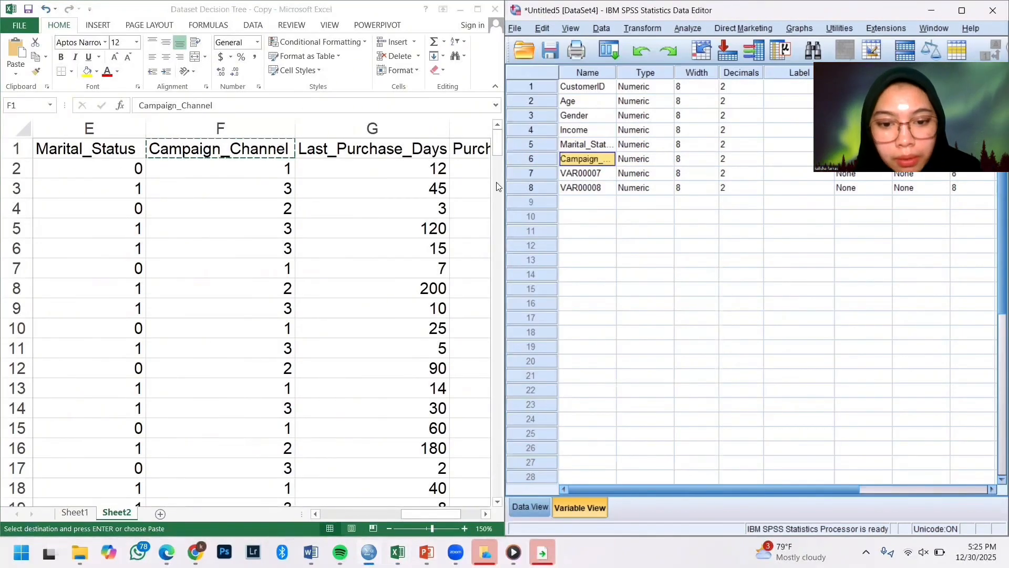
# Rename the seventh variable Last_Purchase_Days, copying the name from the worksheet header.
pyautogui.click(354, 142)
pyautogui.hotkey('ctrl', 'c')
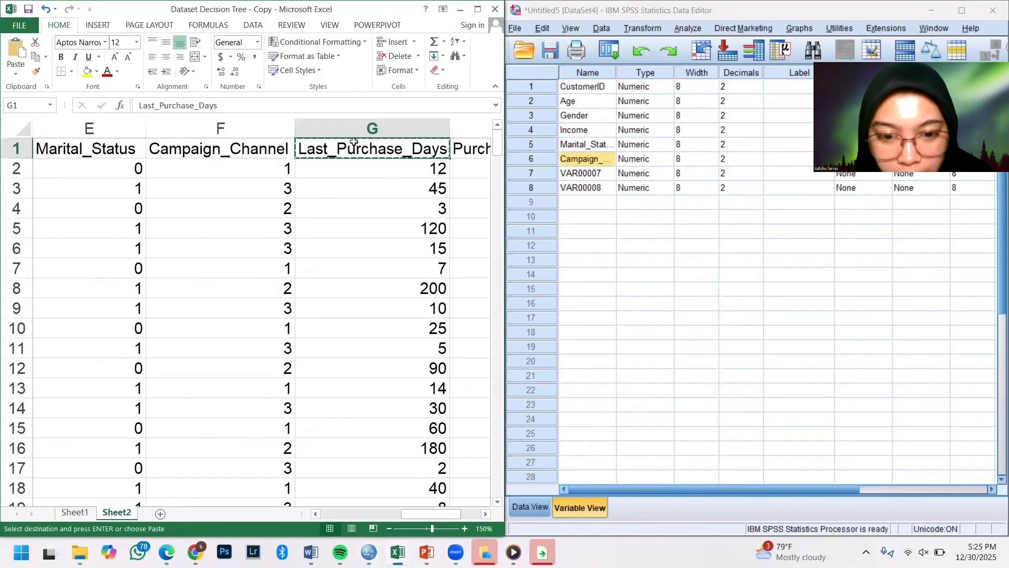
pyautogui.click(602, 174)
pyautogui.hotkey('ctrl', 'v')
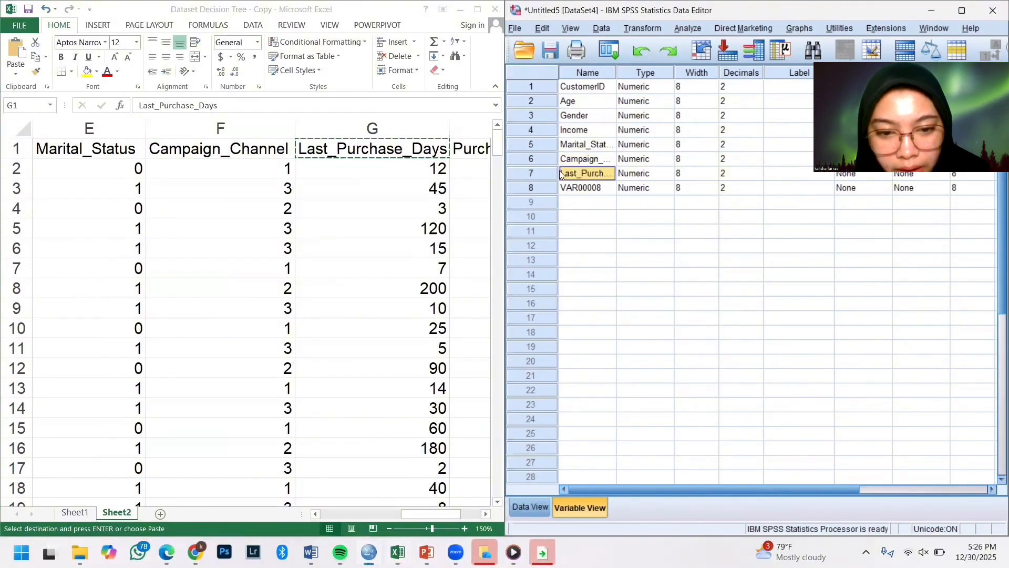
# Rename the eighth variable Purchased, copying the name from the worksheet header.
pyautogui.click(471, 149)
pyautogui.hotkey('ctrl', 'c')
pyautogui.click(578, 188)
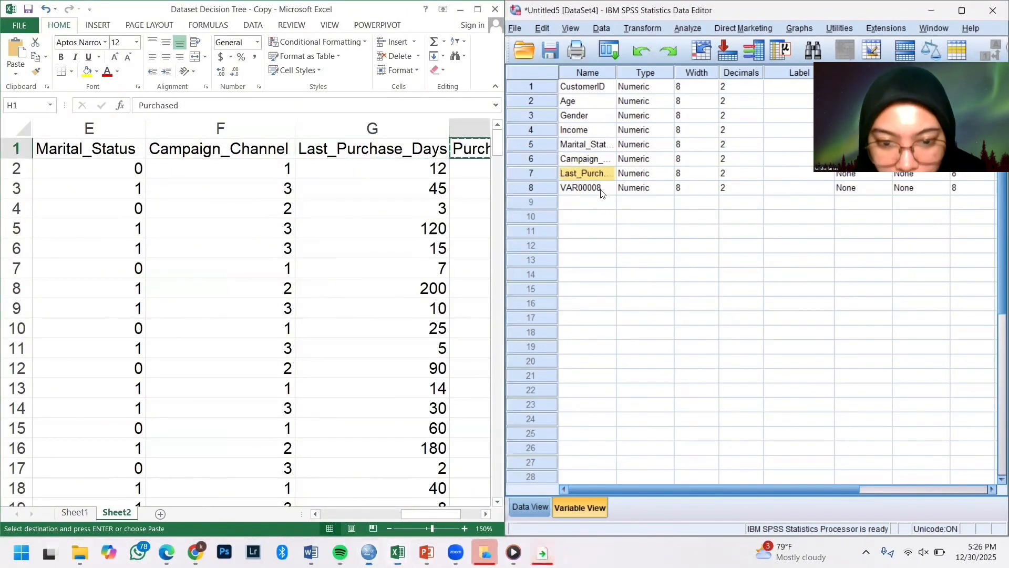
pyautogui.hotkey('ctrl', 'v')
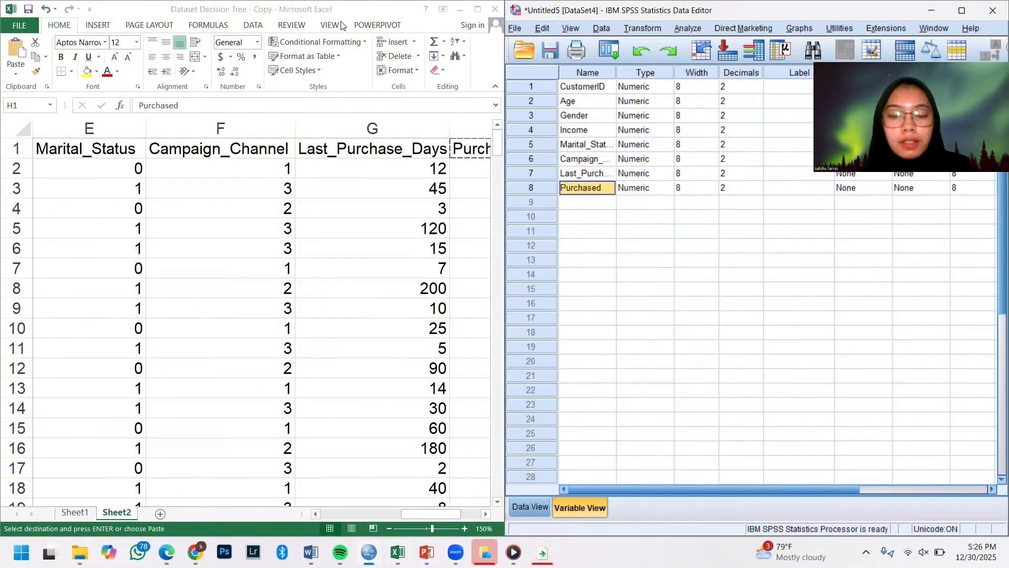
# Maximize the SPSS data editor and set the measurement level of Gender, Marital_Status and Campaign_Channel to Nominal.
pyautogui.click(962, 7)
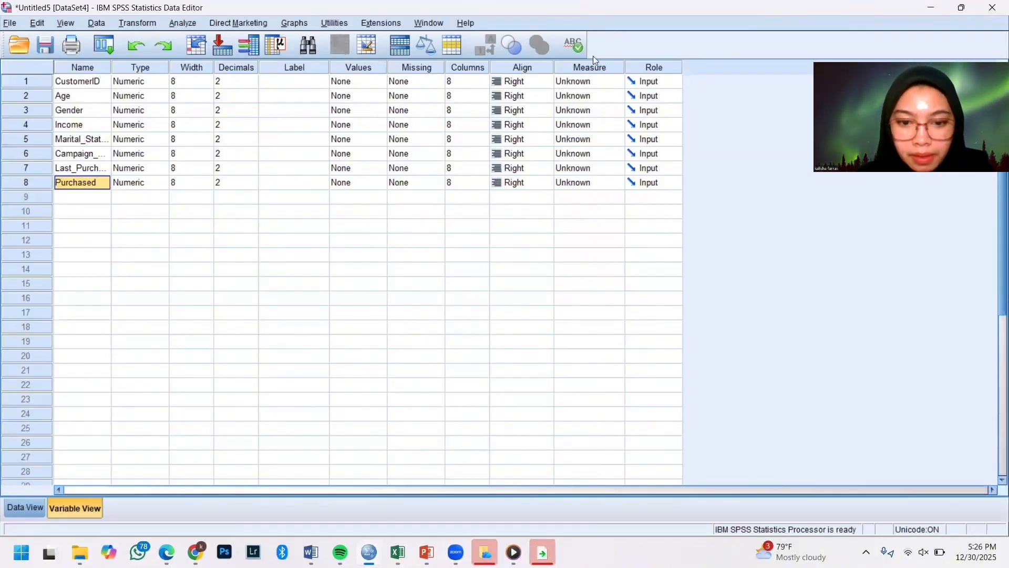
pyautogui.click(583, 109)
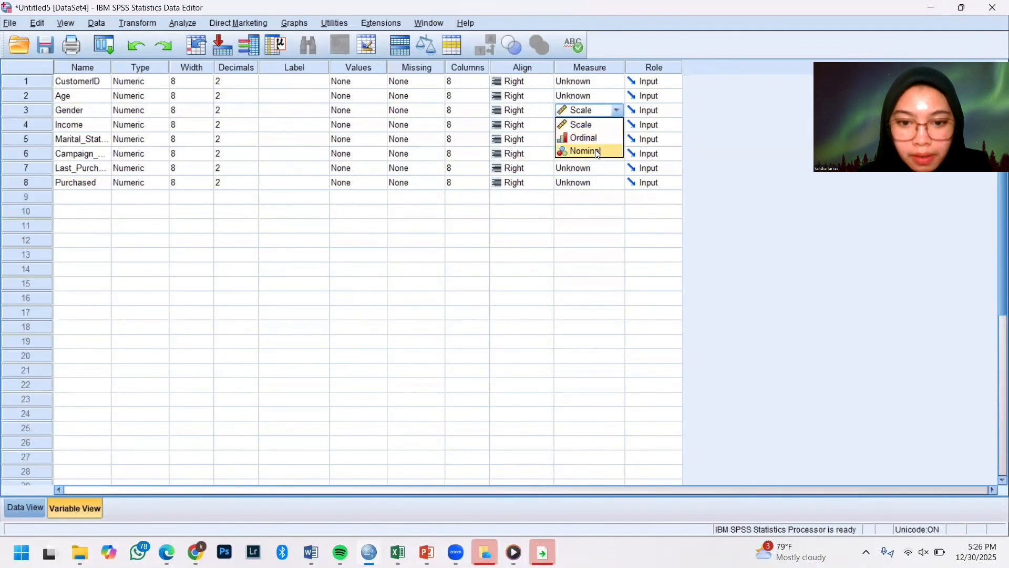
pyautogui.click(589, 151)
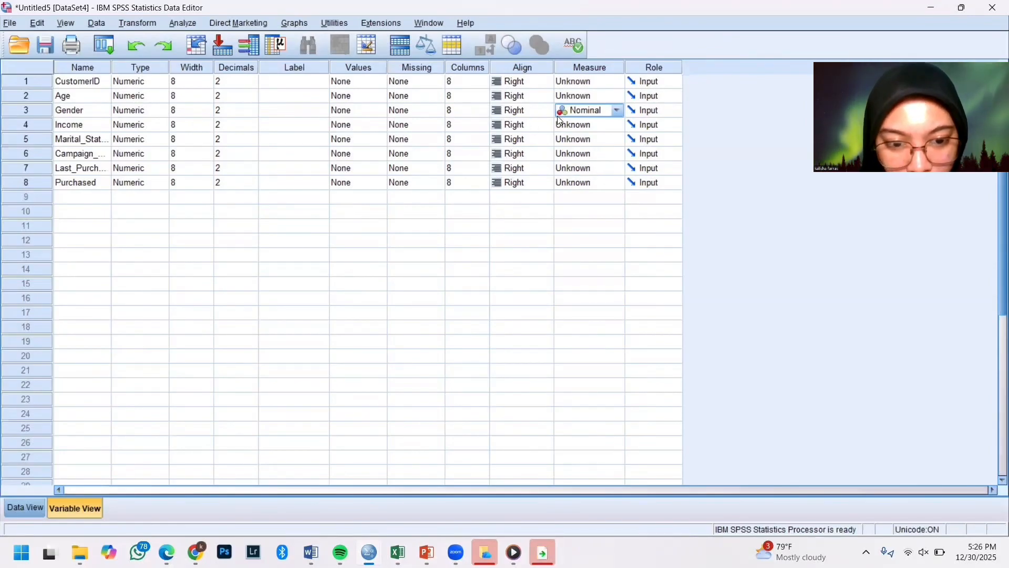
pyautogui.click(578, 140)
pyautogui.click(606, 182)
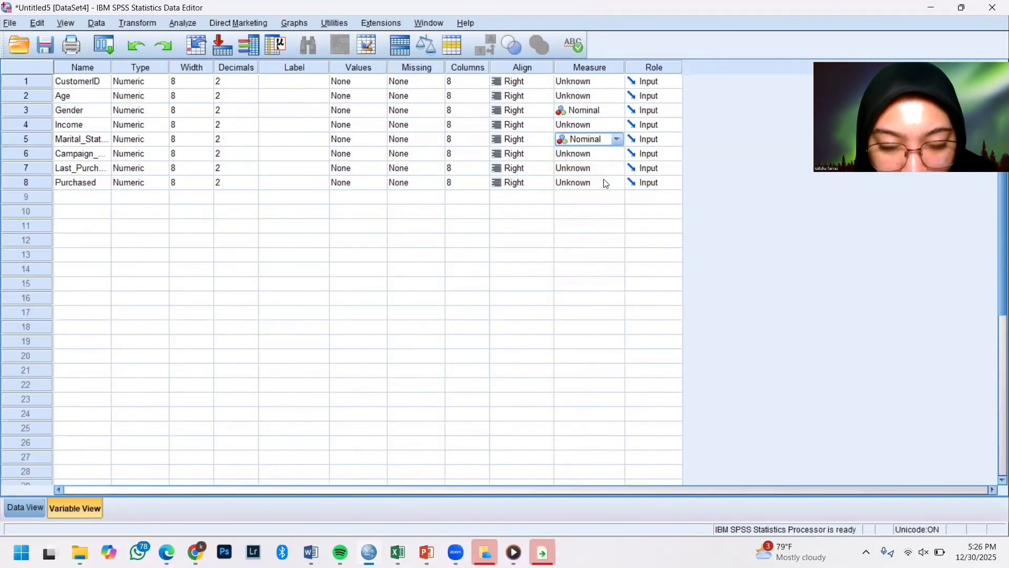
pyautogui.click(581, 154)
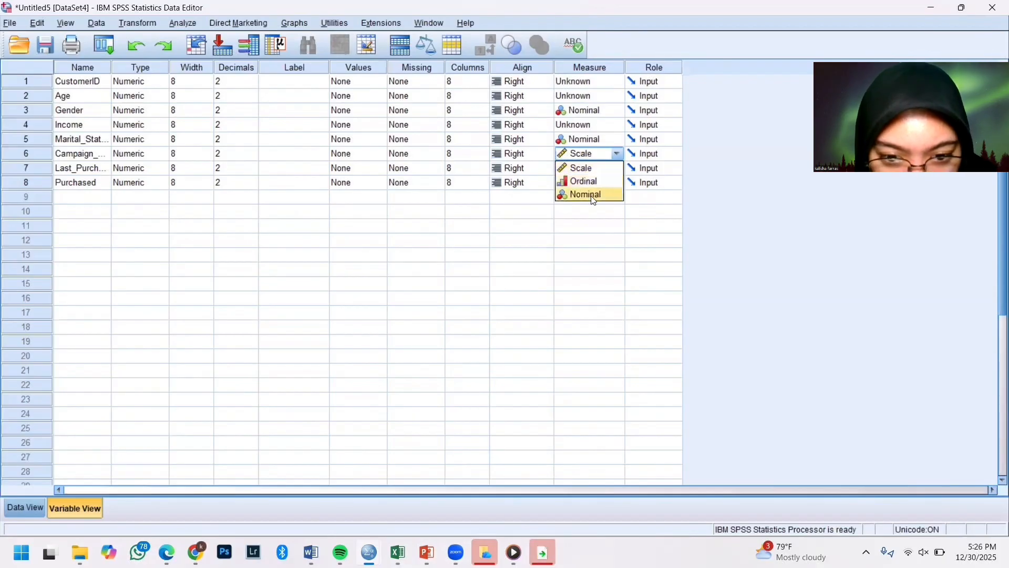
pyautogui.click(591, 196)
# Set the measurement level of CustomerID, Age, Income and Last_Purchase_Days to Scale.
pyautogui.click(599, 82)
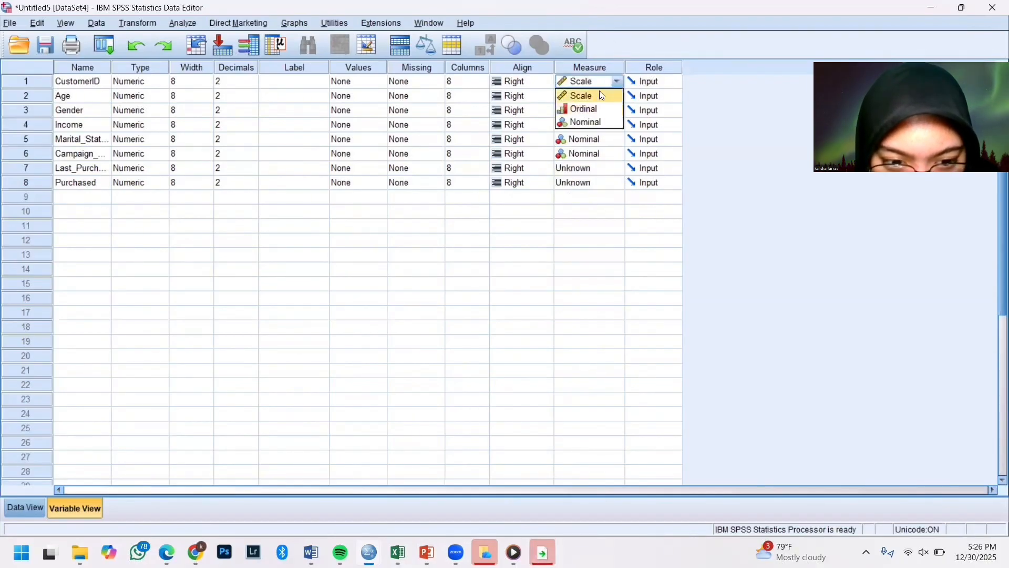
pyautogui.click(603, 95)
pyautogui.click(599, 97)
pyautogui.click(598, 106)
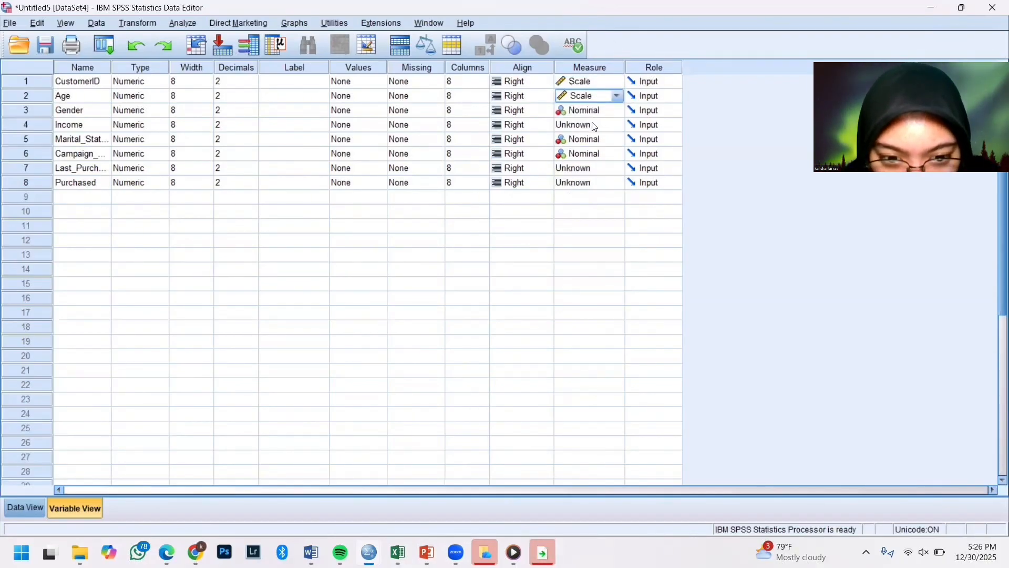
pyautogui.click(596, 127)
pyautogui.click(603, 140)
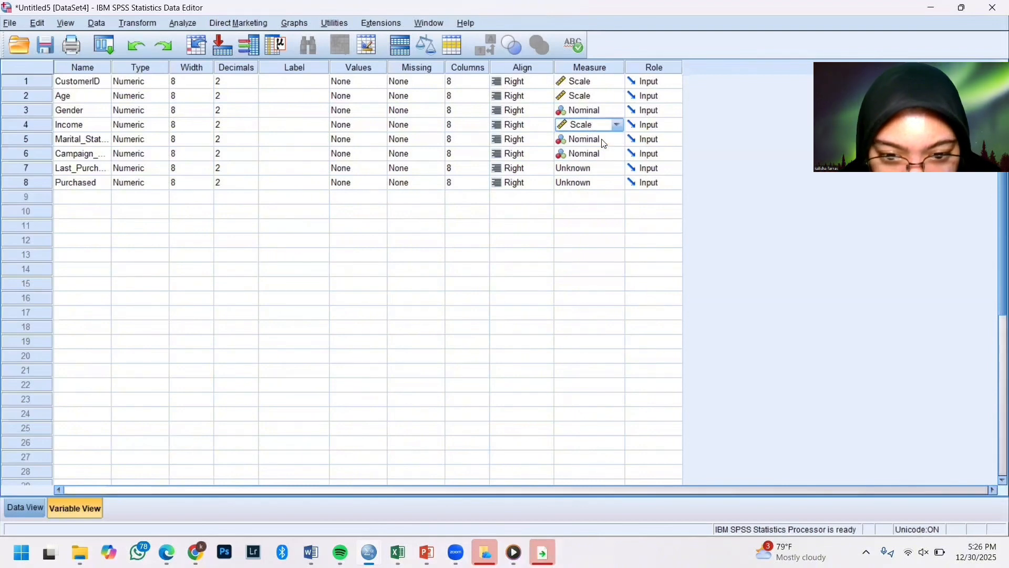
pyautogui.click(602, 168)
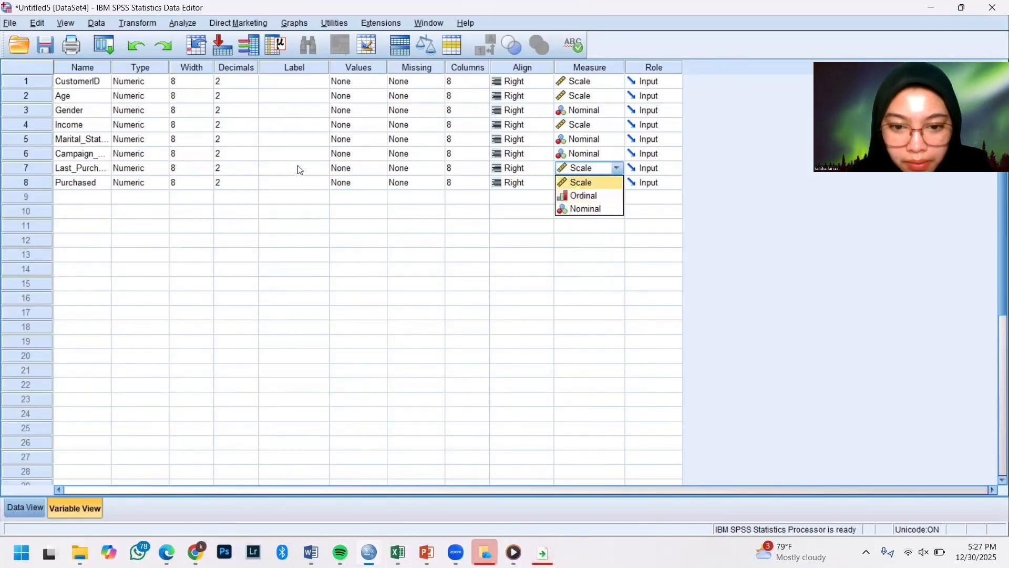
pyautogui.click(593, 184)
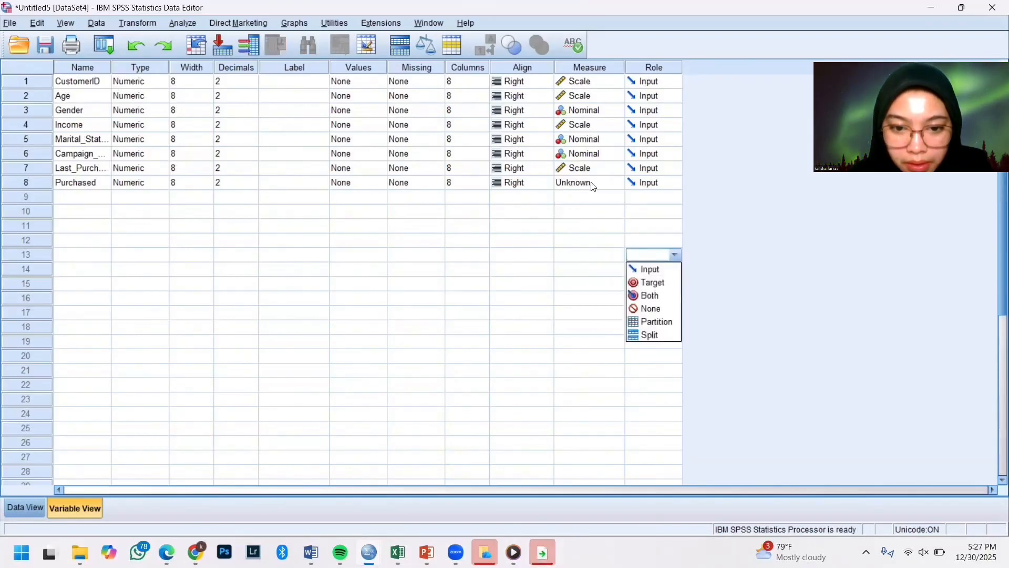
# Set the measurement level of Purchased to Scale and that of Last_Purchase_Days to Nominal.
pyautogui.click(596, 185)
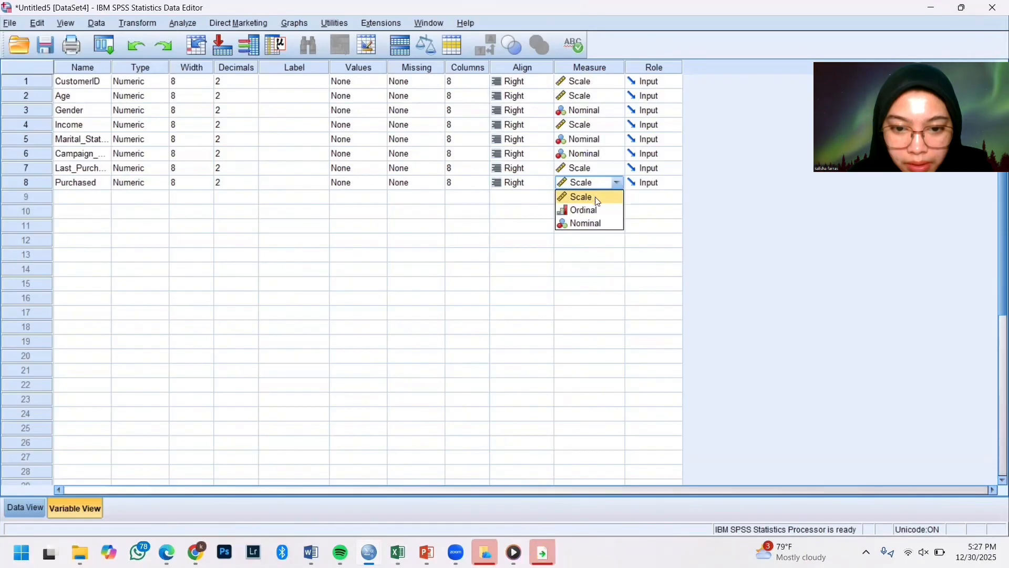
pyautogui.click(598, 197)
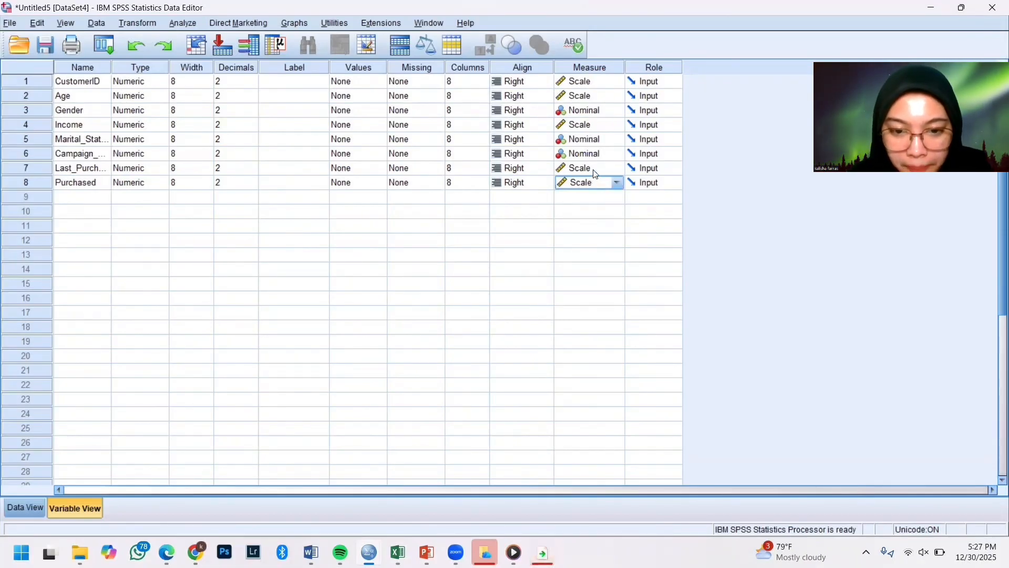
pyautogui.click(596, 175)
pyautogui.click(590, 209)
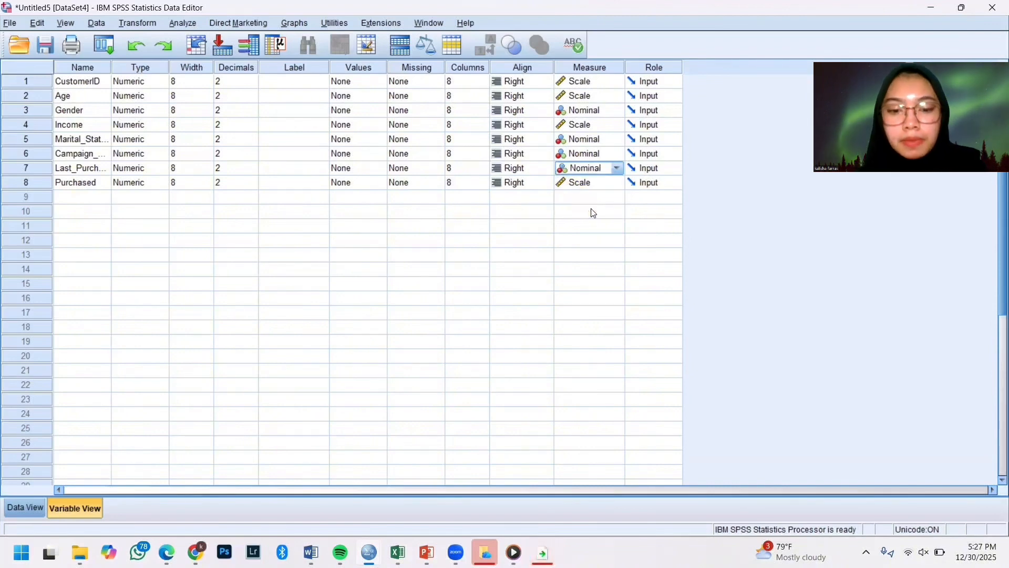
# Set the measurement level of Purchased to Nominal and that of Last_Purchase_Days to Scale.
pyautogui.click(612, 184)
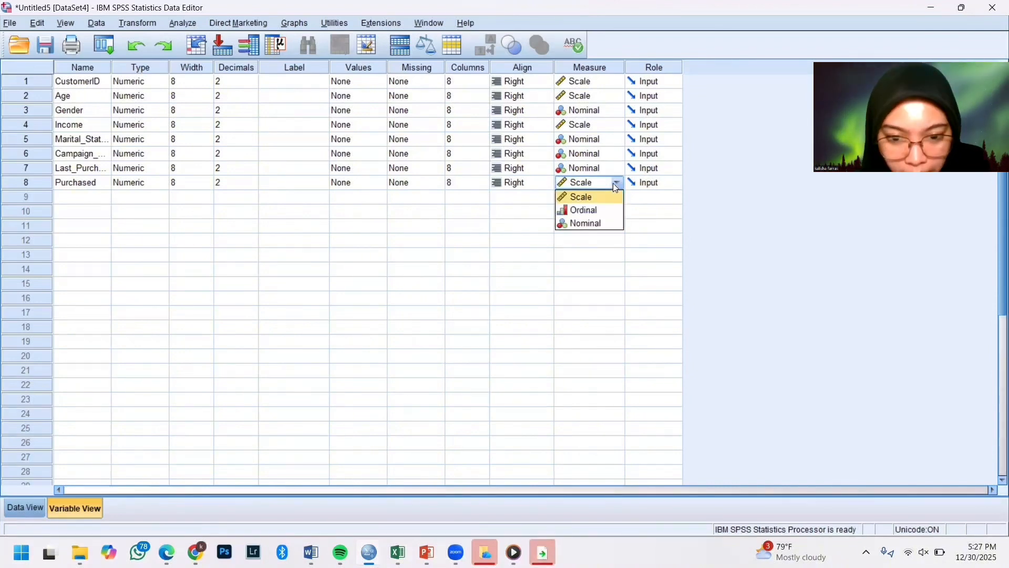
pyautogui.click(613, 226)
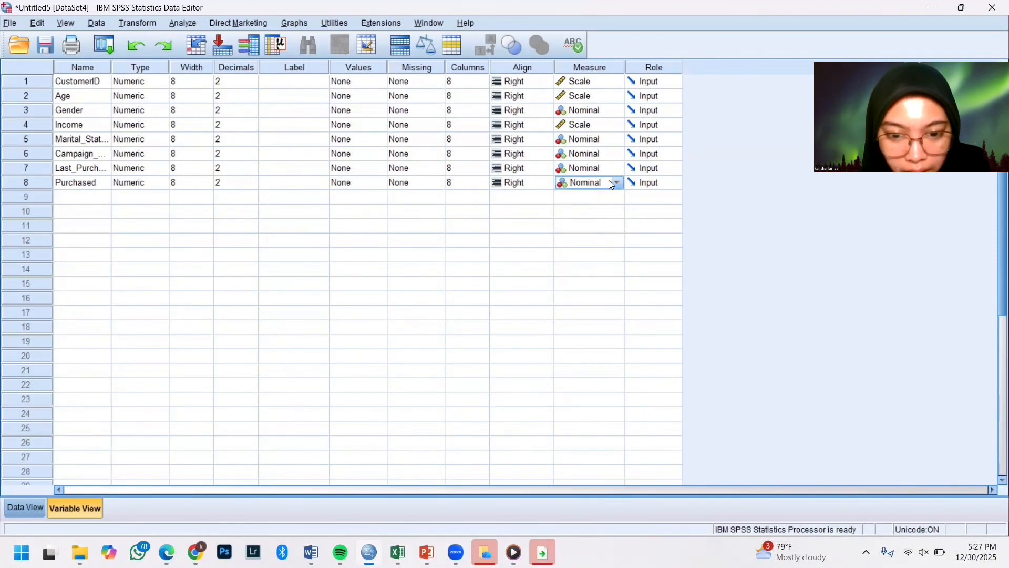
pyautogui.click(610, 172)
pyautogui.click(610, 183)
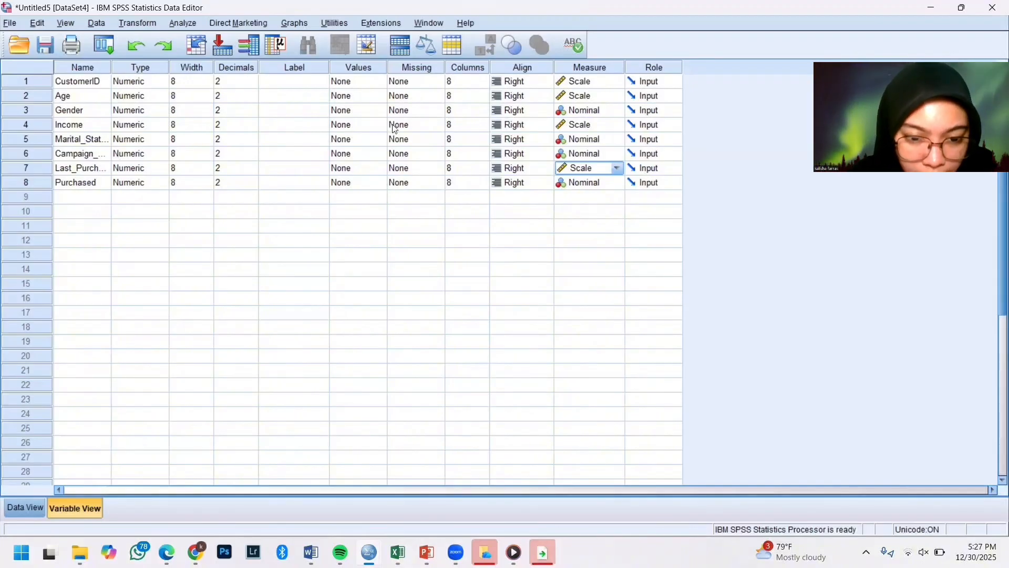
# Add a value label to the Gender variable that defines 0 as "perempuan".
pyautogui.click(380, 109)
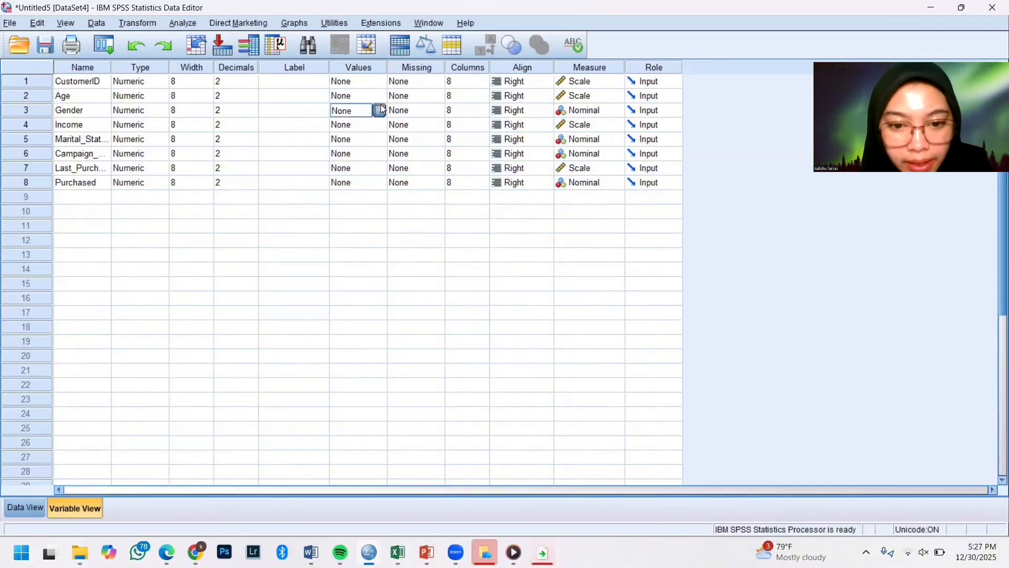
pyautogui.click(381, 109)
pyautogui.write('0')
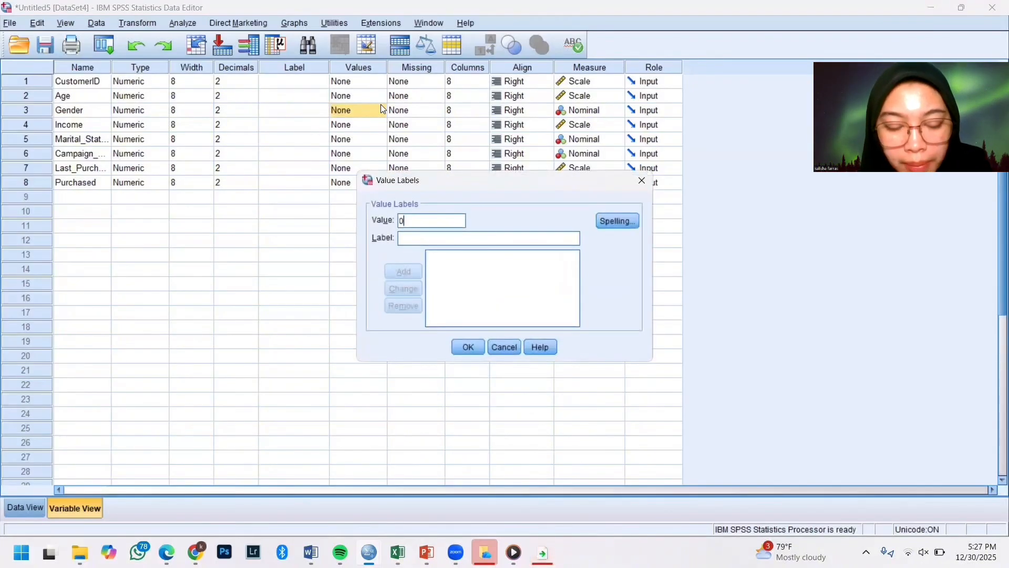
pyautogui.write('pe')
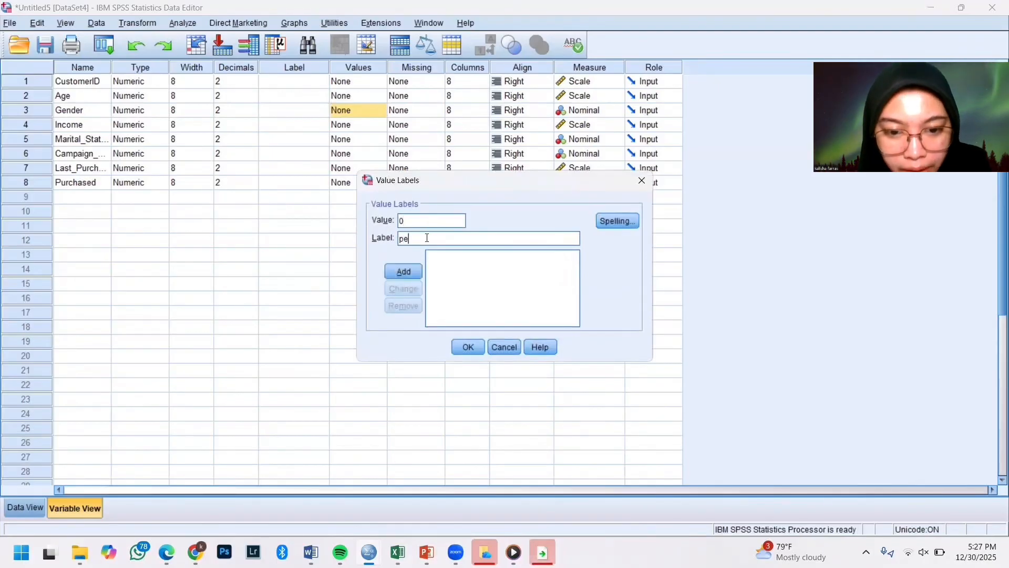
pyautogui.write('rempuan')
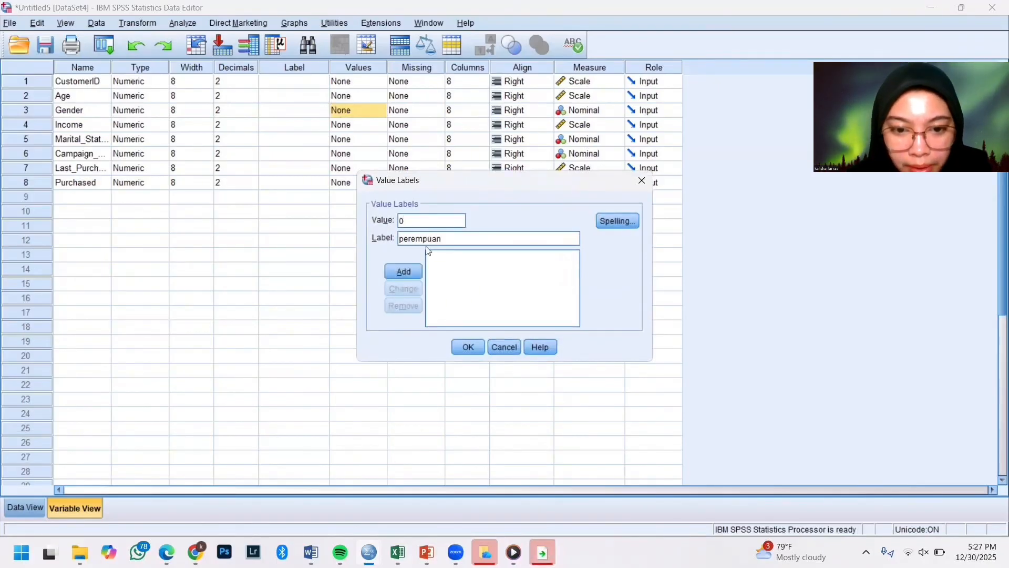
pyautogui.click(408, 270)
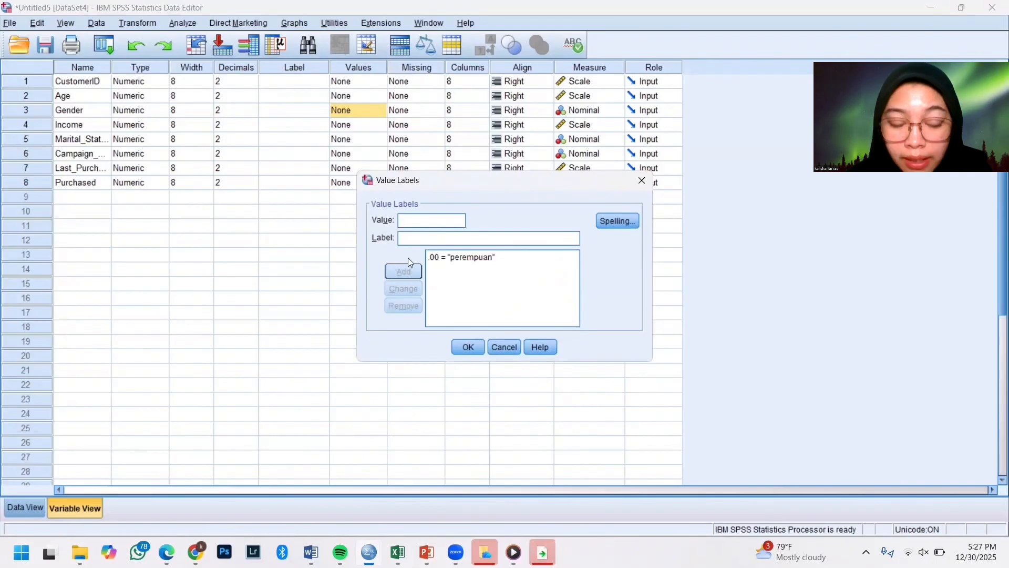
# Add the Gender value label defining 1 as "laki-laki" and apply the value labels.
pyautogui.write('1')
pyautogui.click(409, 239)
pyautogui.write('laki')
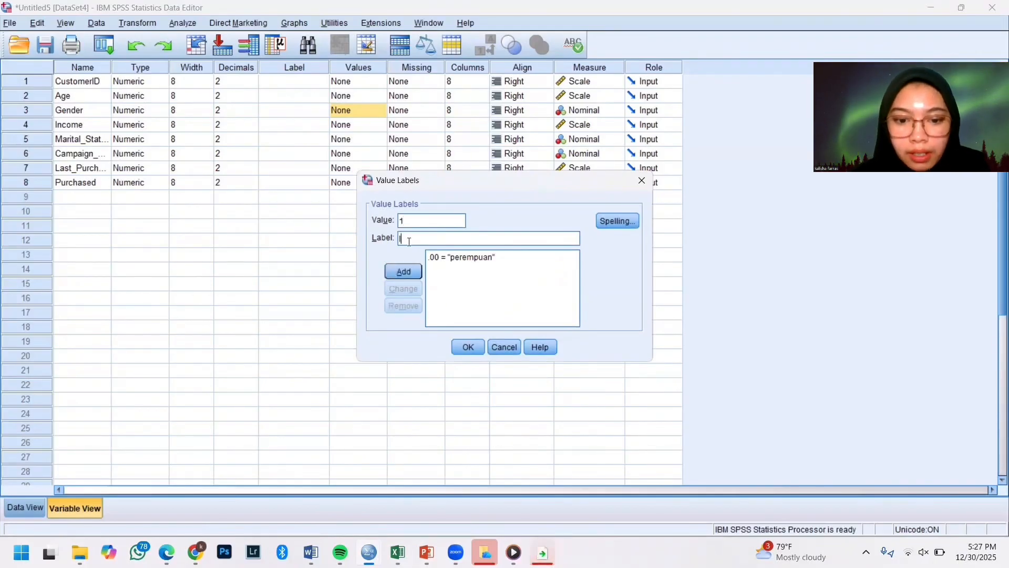
pyautogui.write('-laki')
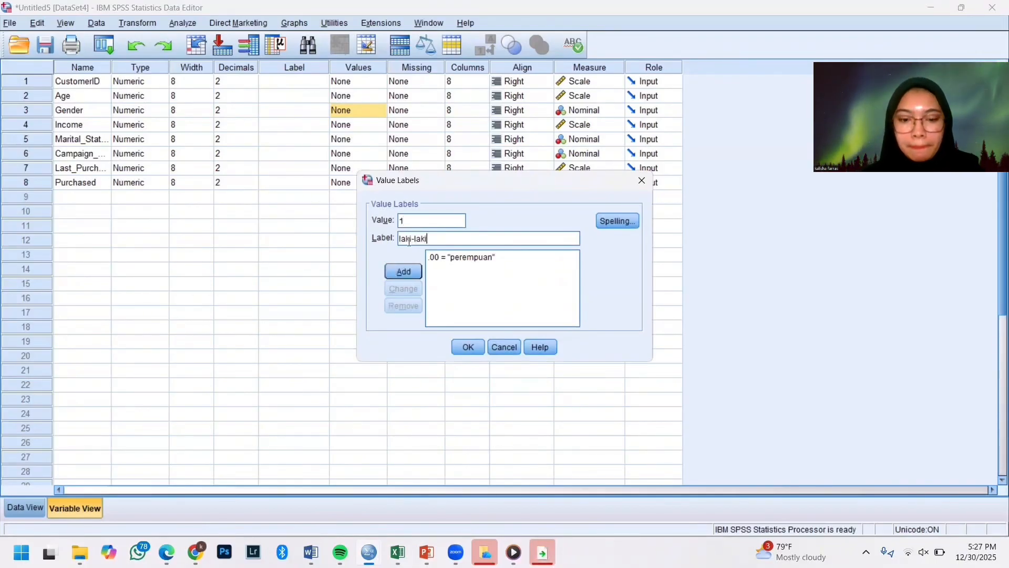
pyautogui.click(419, 269)
pyautogui.click(465, 346)
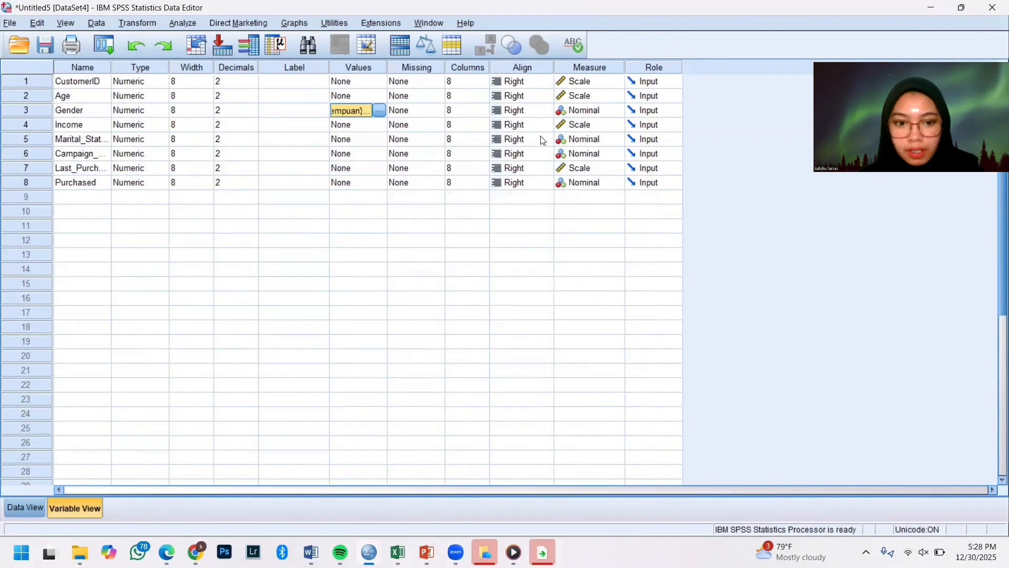
# Start a value label for 0 on Marital_Status and check the marital status categories in Sheet1 of the Excel decision tree dataset.
pyautogui.click(383, 142)
pyautogui.click(379, 139)
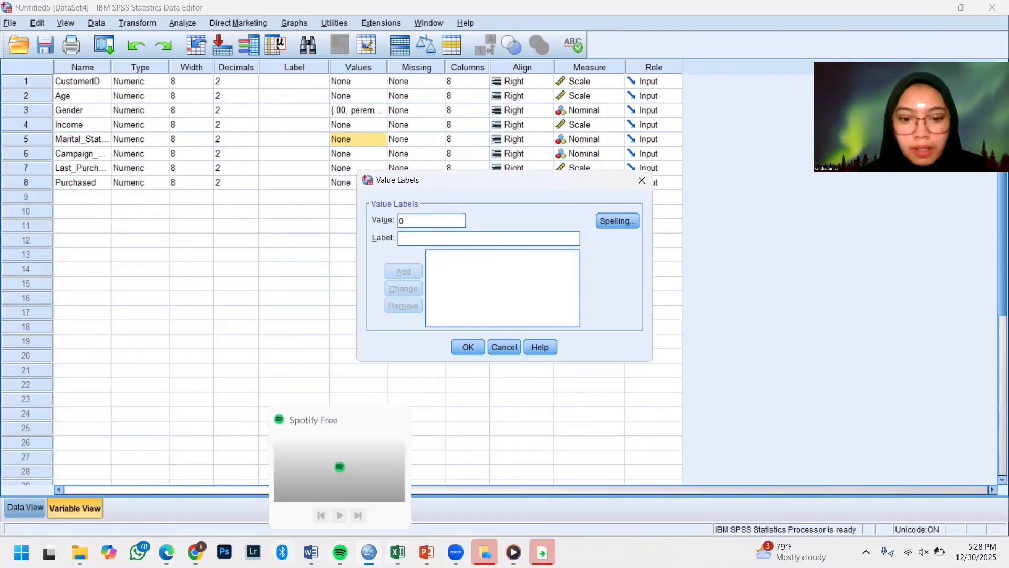
pyautogui.moveTo(398, 552)
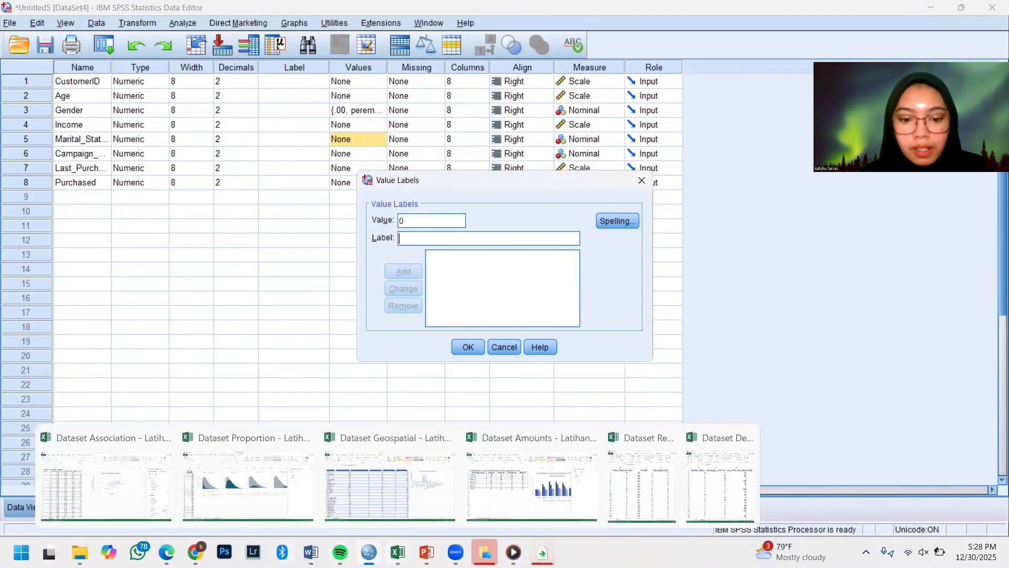
pyautogui.click(721, 477)
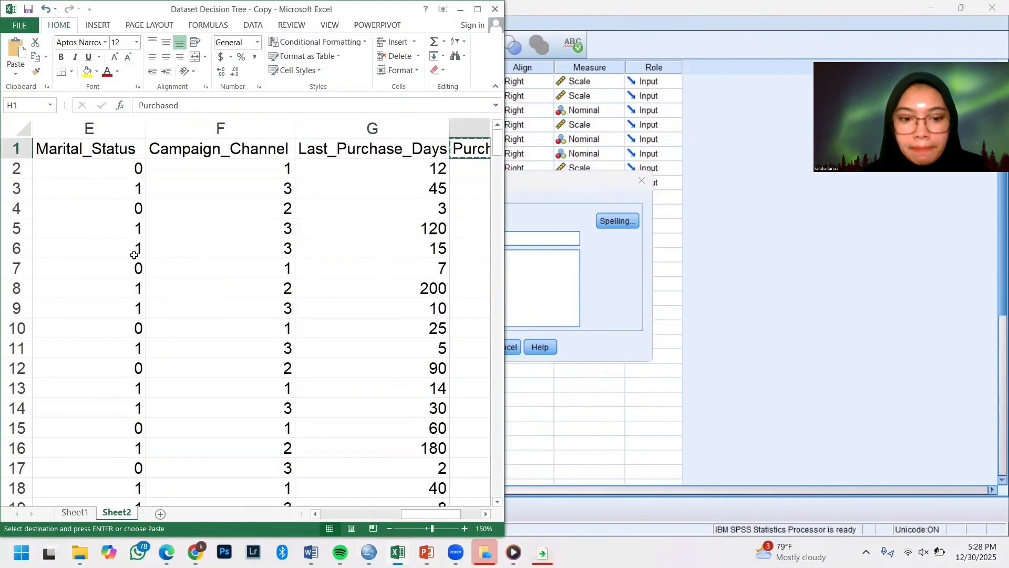
pyautogui.click(75, 513)
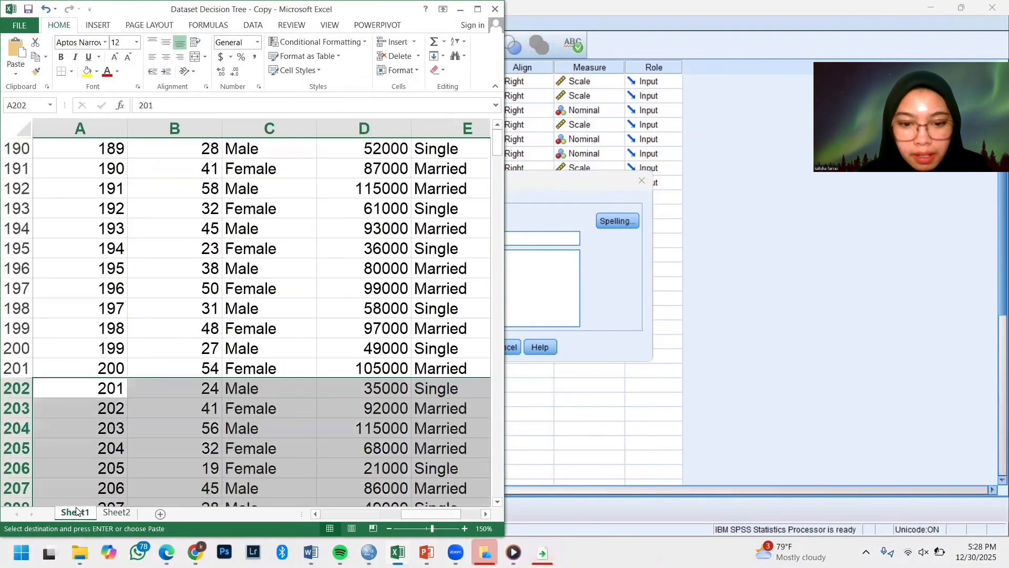
pyautogui.scroll(20, 271, 268)
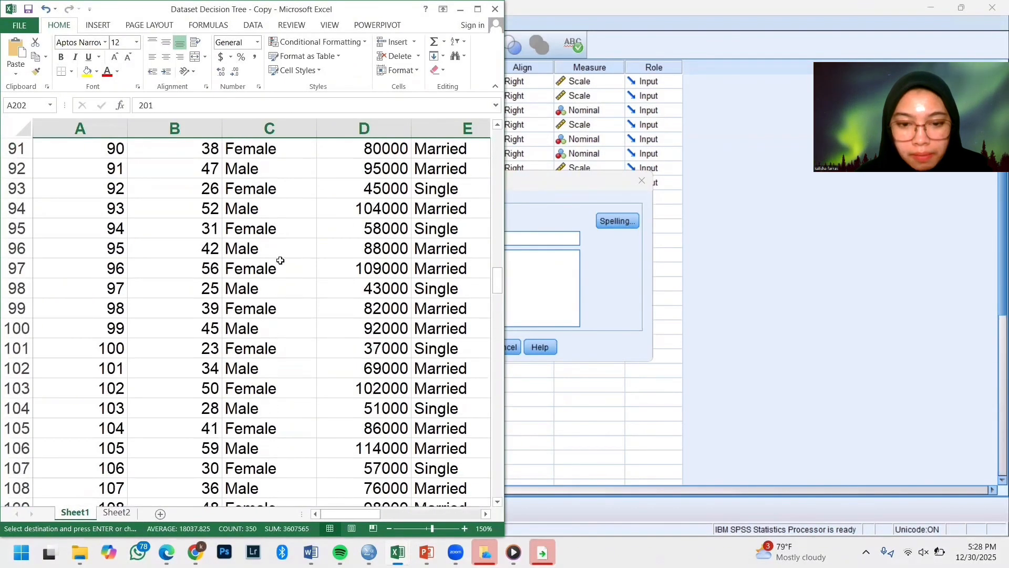
pyautogui.scroll(9, 280, 261)
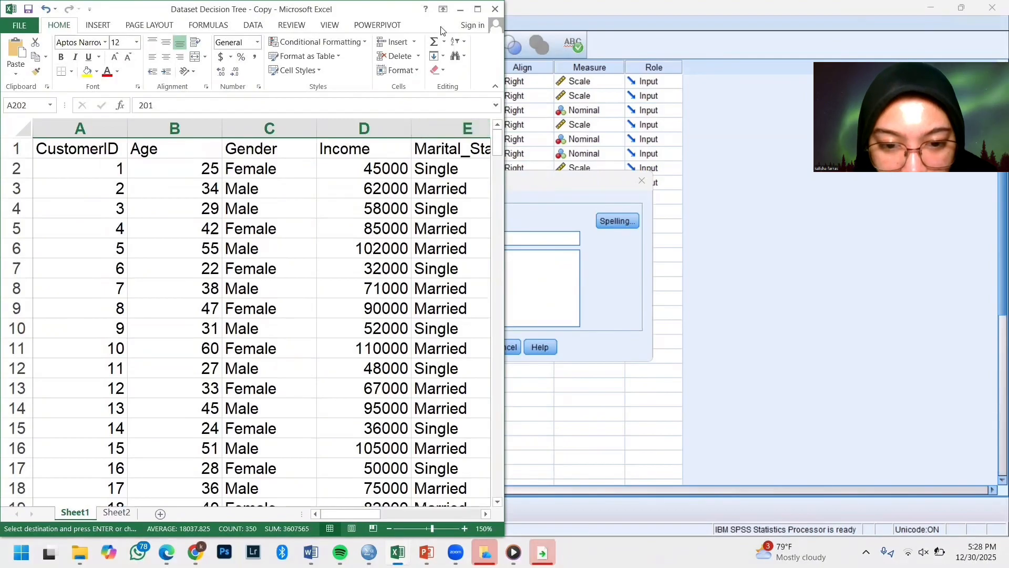
pyautogui.click(458, 14)
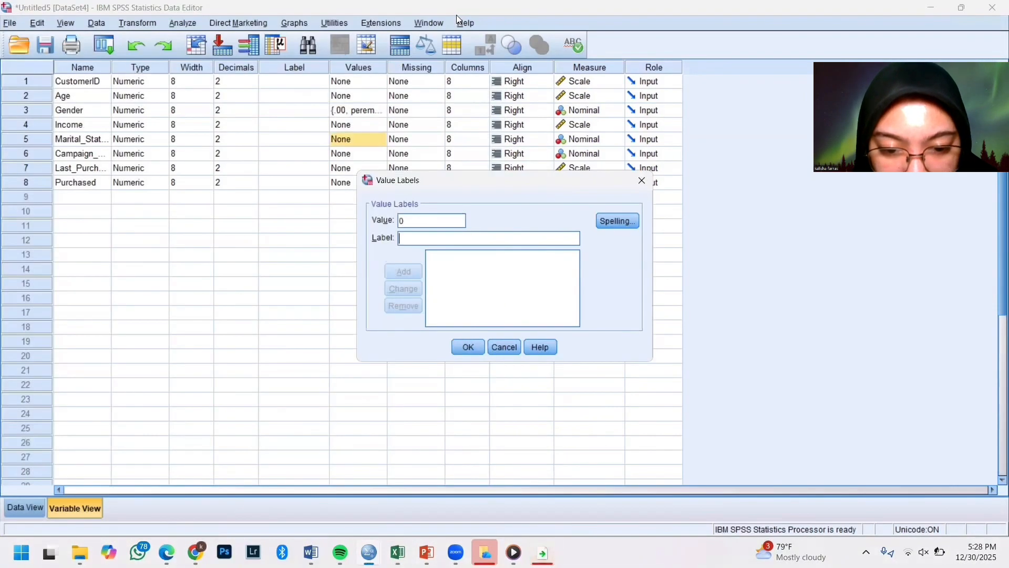
# Define the Marital_Status value labels with 0 as "single" and 1 as "married", and apply them.
pyautogui.write('single')
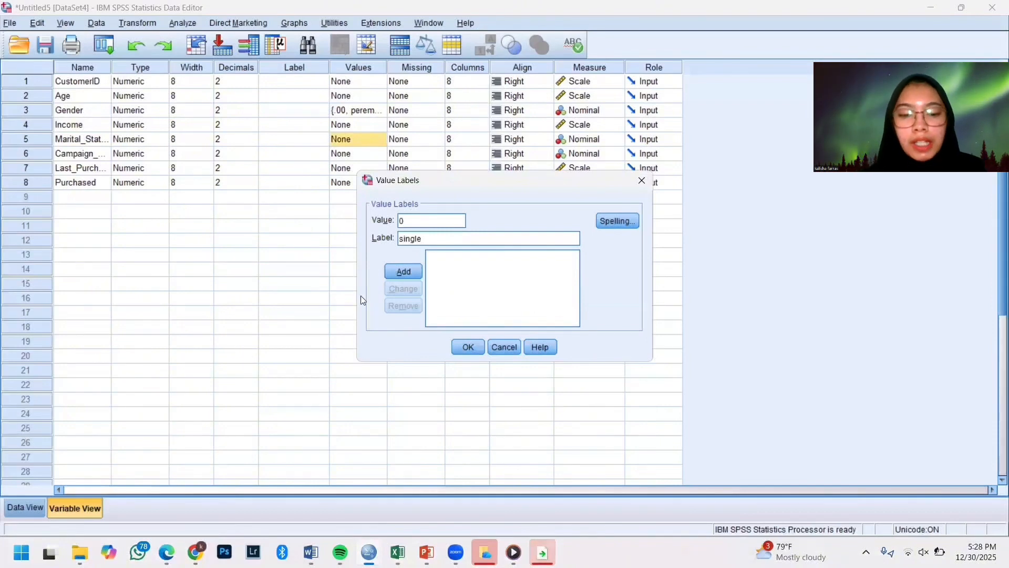
pyautogui.click(398, 271)
pyautogui.write('1')
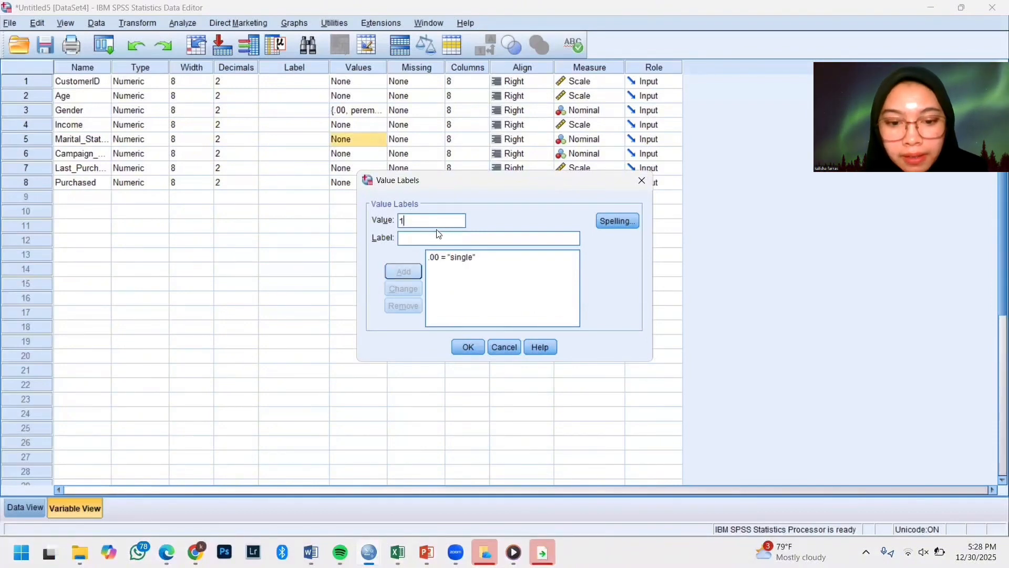
pyautogui.click(442, 238)
pyautogui.write('married')
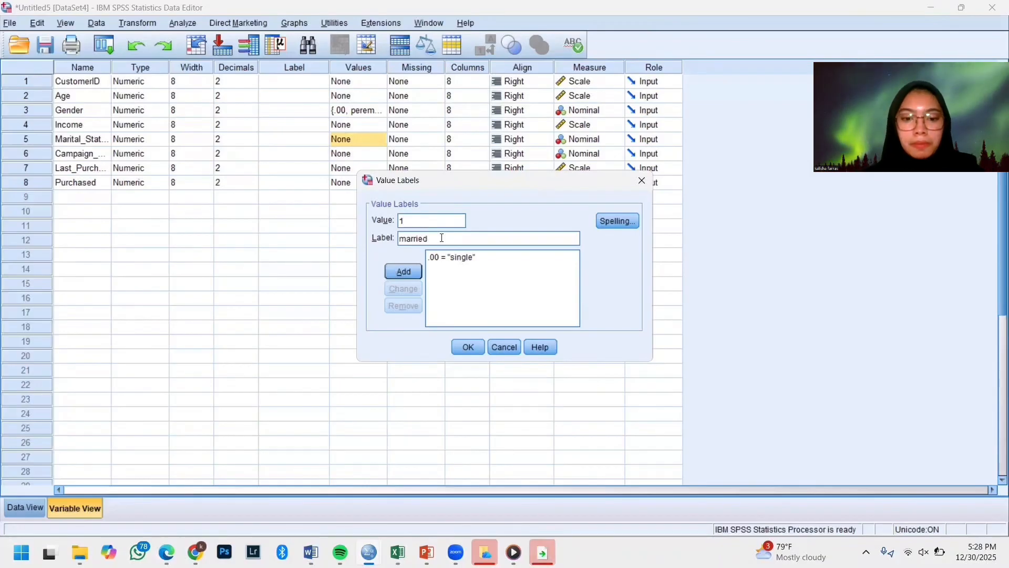
pyautogui.click(413, 270)
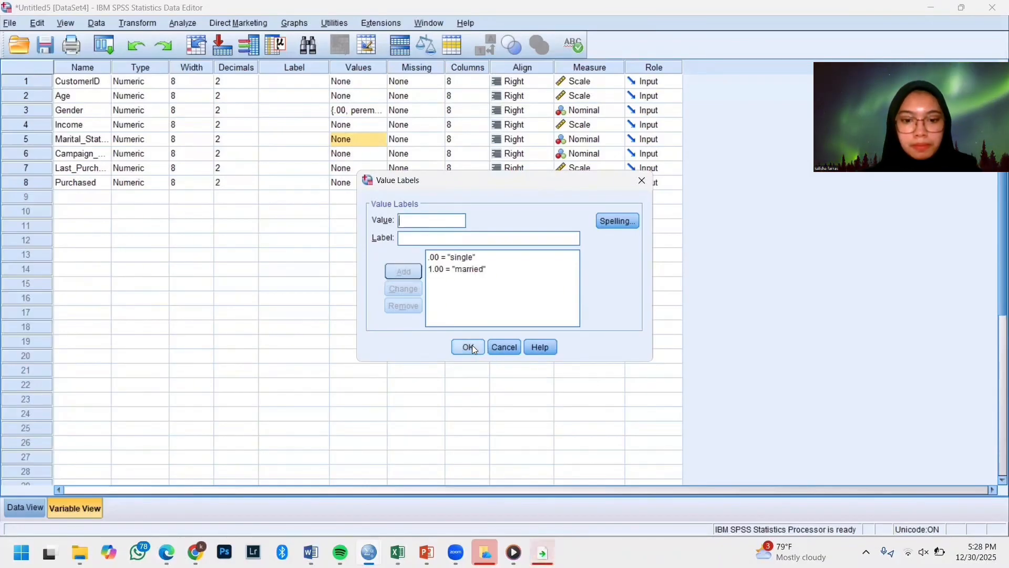
pyautogui.click(472, 346)
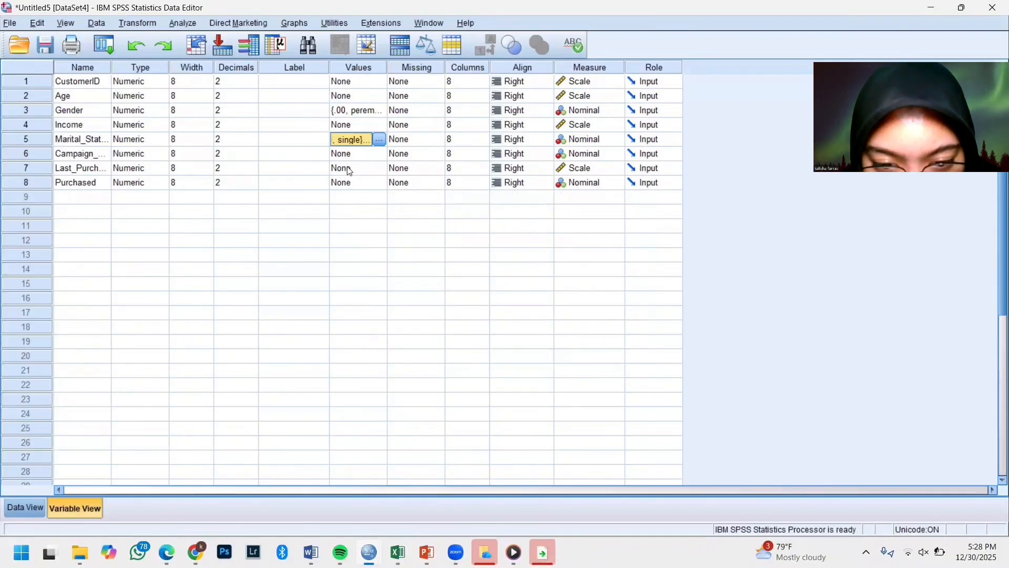
# Add a value label to the Campaign_Channel variable that defines 1 as "instagram".
pyautogui.click(372, 158)
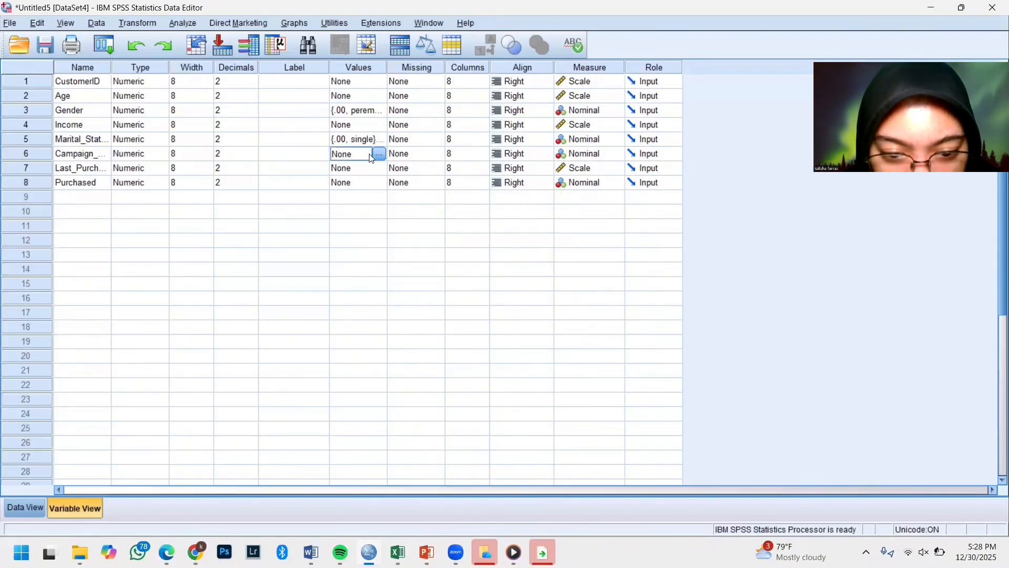
pyautogui.click(379, 154)
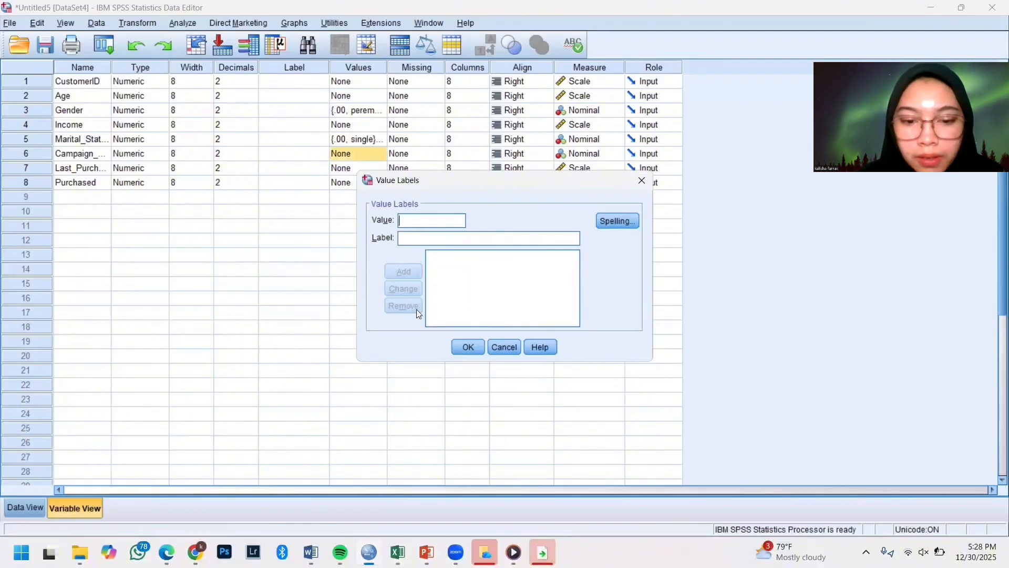
pyautogui.write('1')
pyautogui.click(429, 238)
pyautogui.write('instagram')
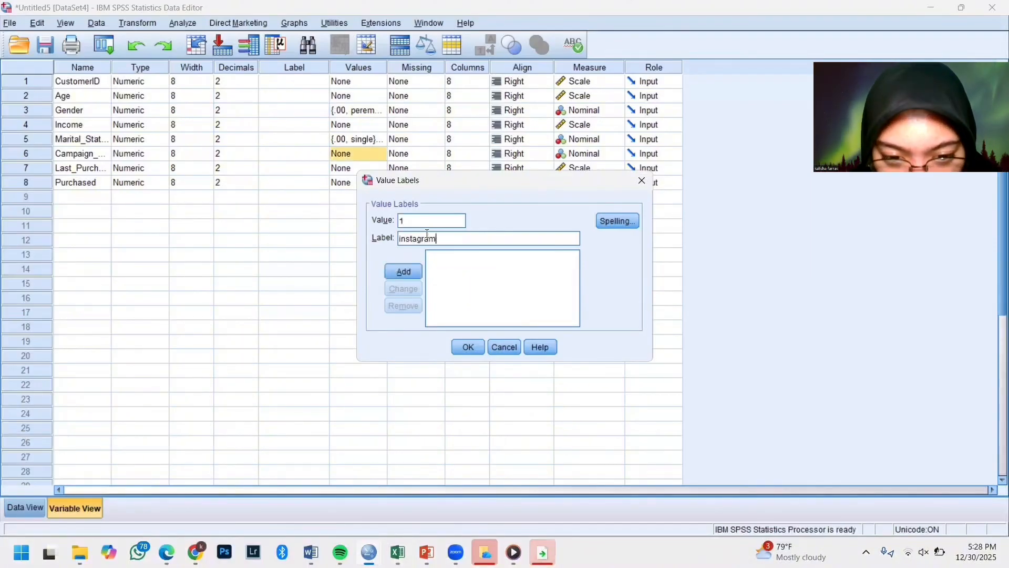
pyautogui.click(409, 274)
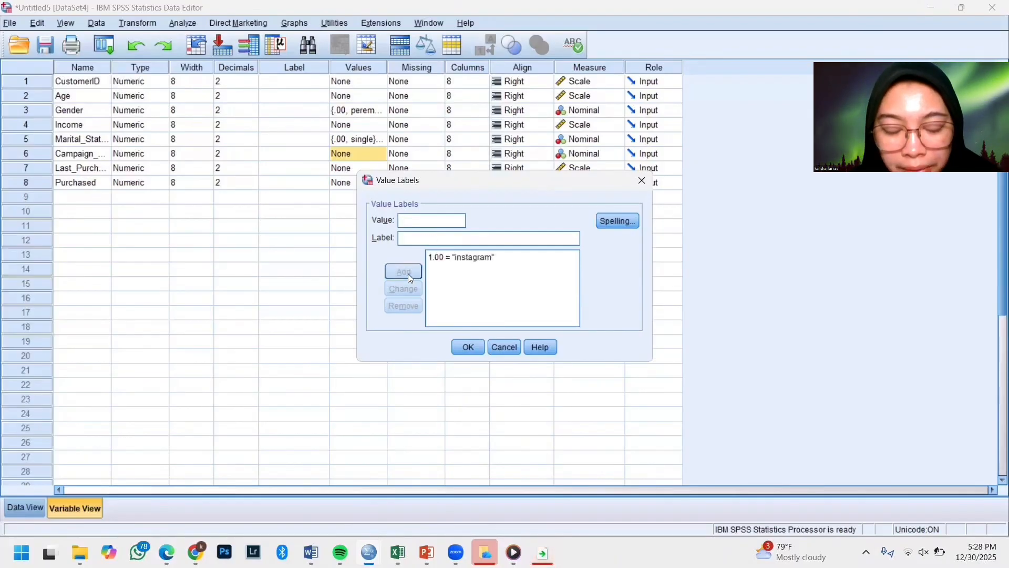
# Add the Campaign_Channel value labels defining 2 as "facebook" and 3 as "email", and apply the value labels.
pyautogui.write('2')
pyautogui.click(415, 239)
pyautogui.write('facebook')
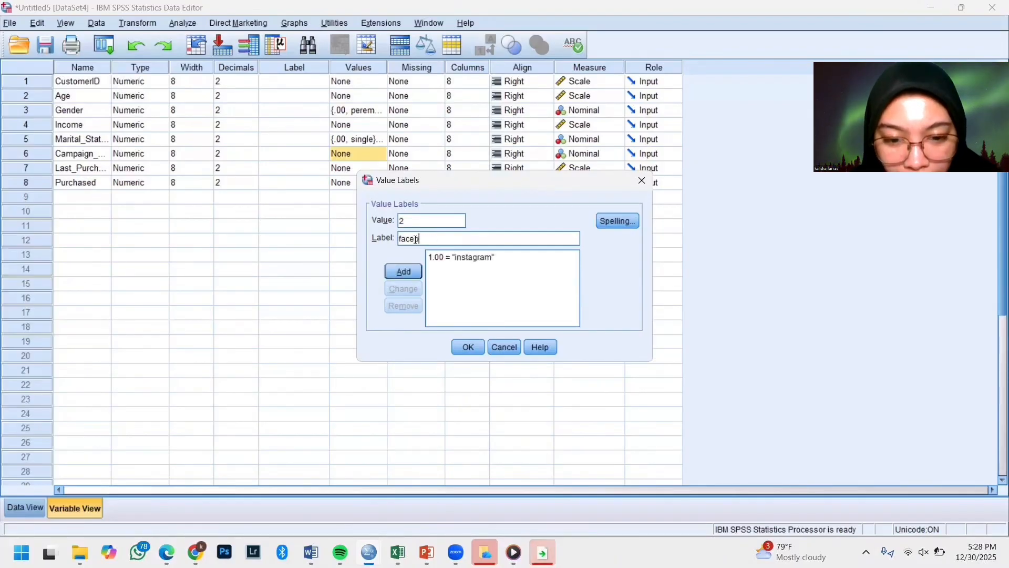
pyautogui.click(412, 273)
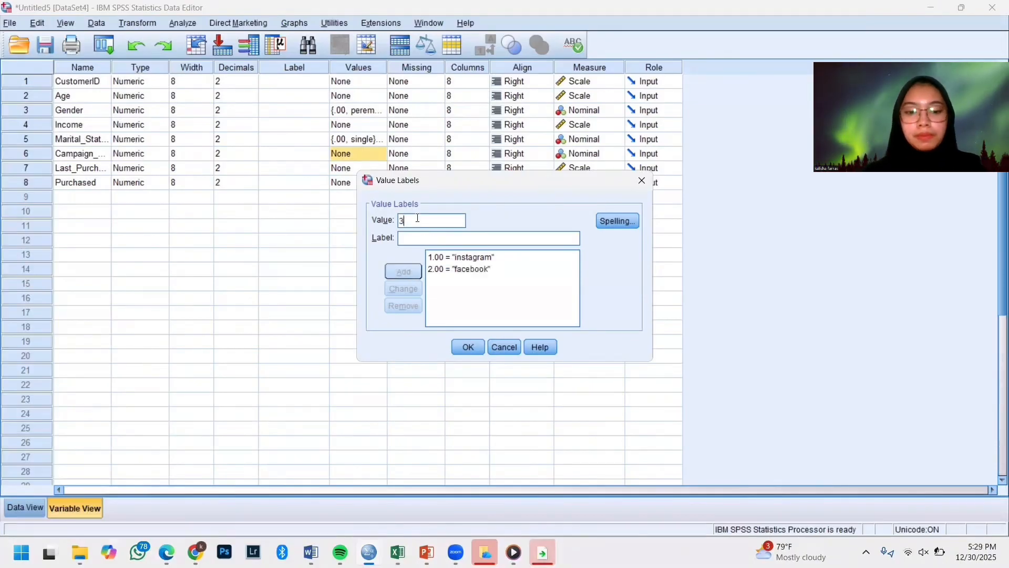
pyautogui.write('3')
pyautogui.click(418, 237)
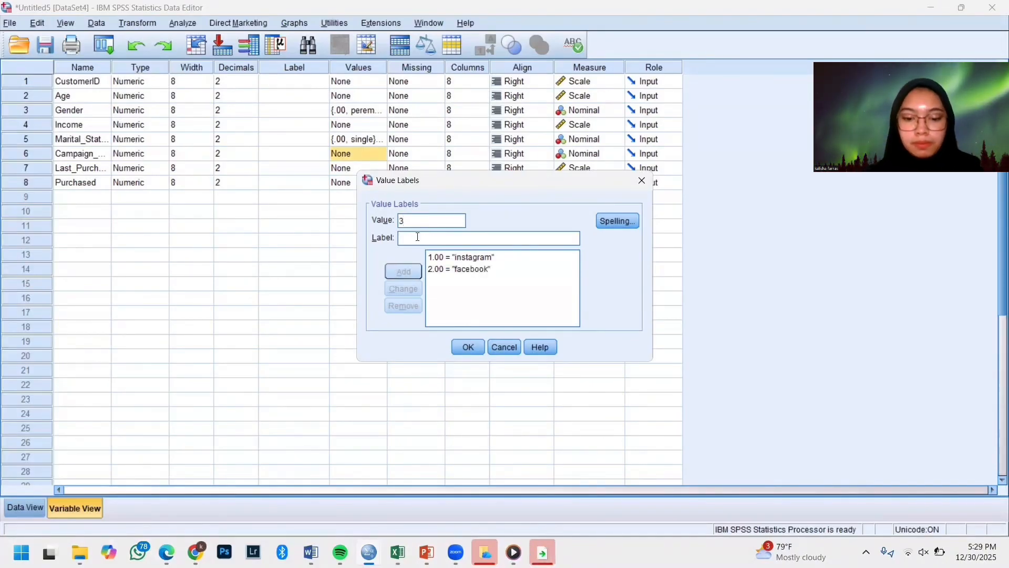
pyautogui.write('email')
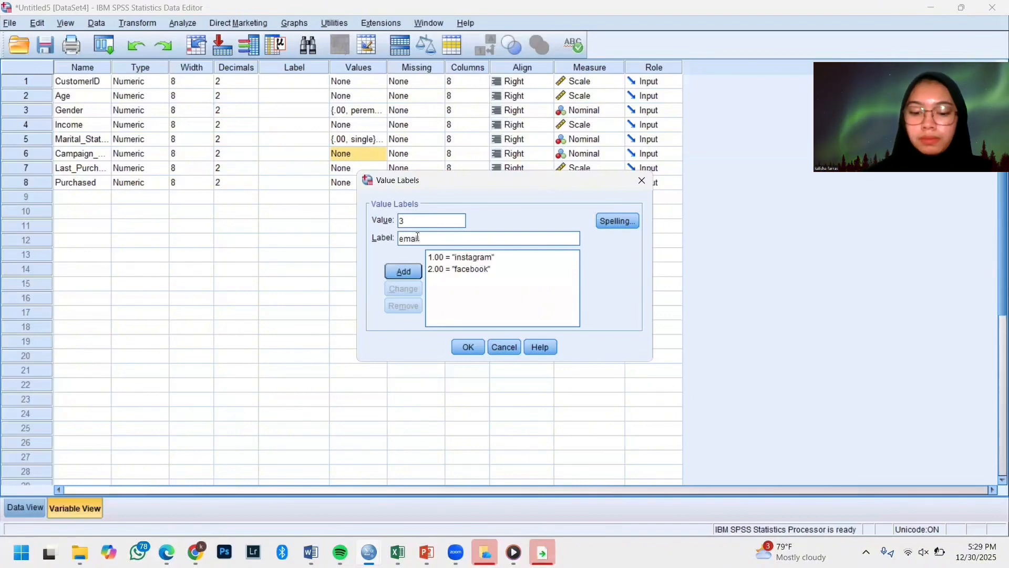
pyautogui.click(407, 271)
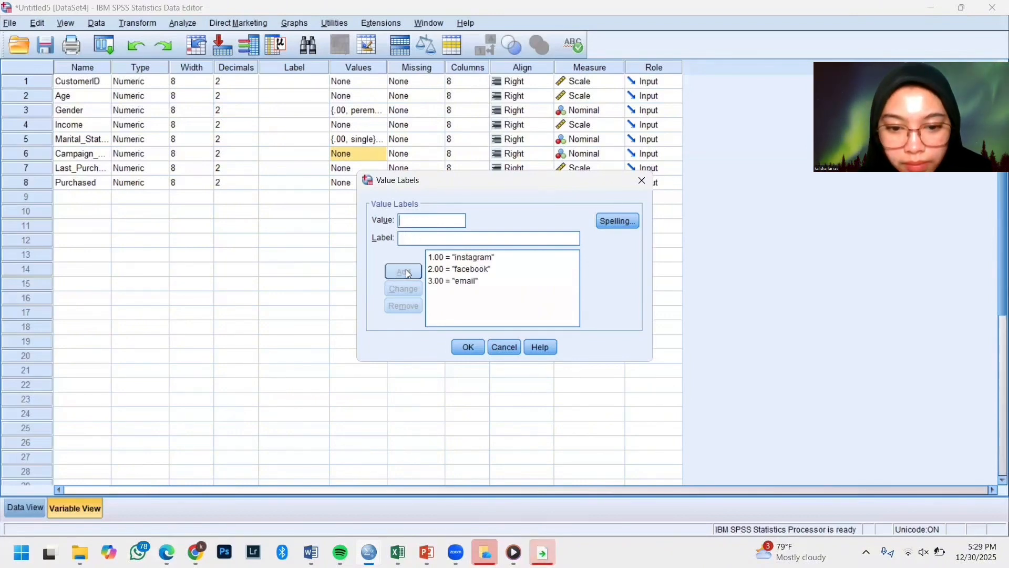
pyautogui.click(466, 346)
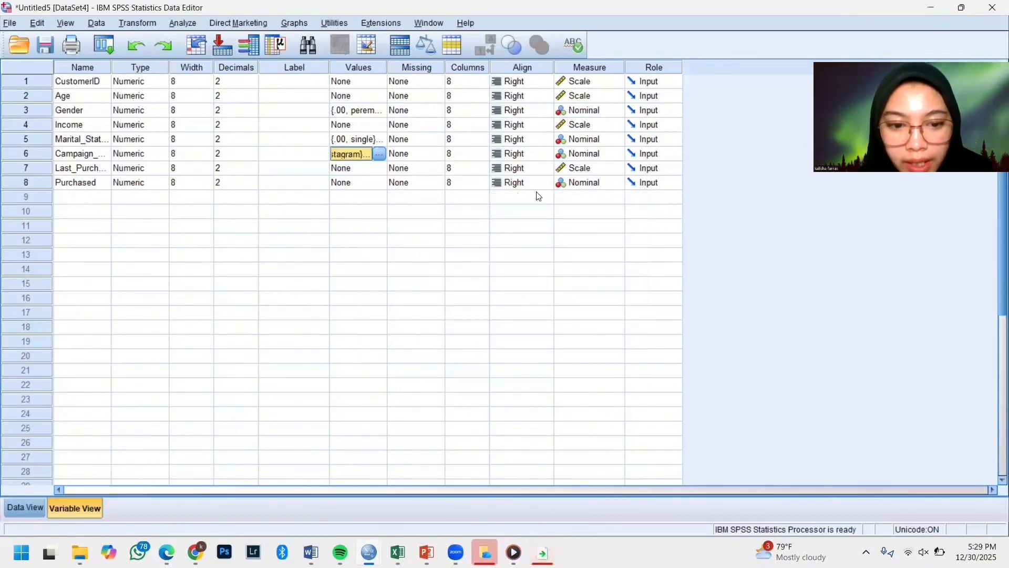
# Add a value label to the Purchased variable that defines 0 as "tidak".
pyautogui.click(374, 183)
pyautogui.click(375, 181)
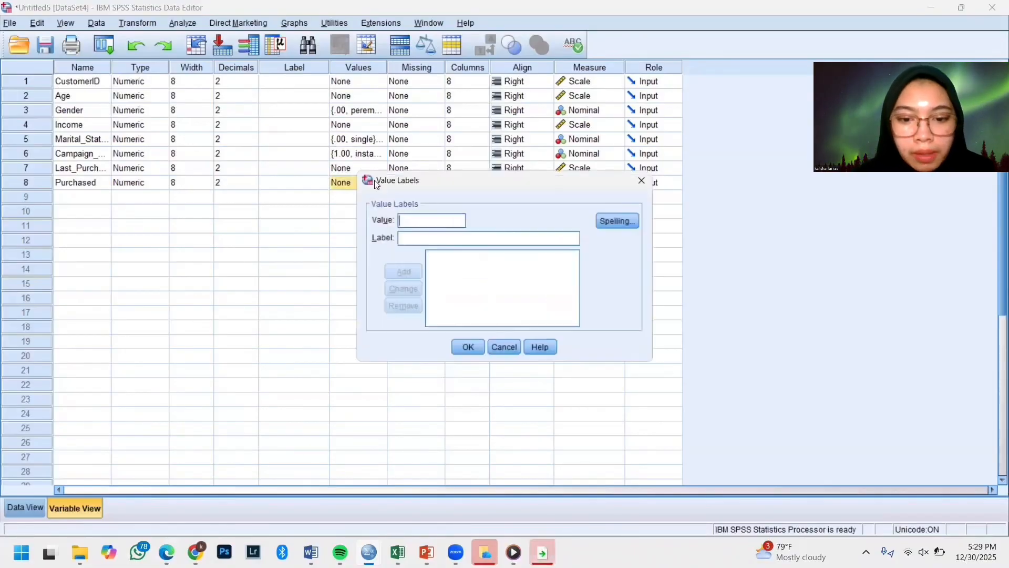
pyautogui.write('0')
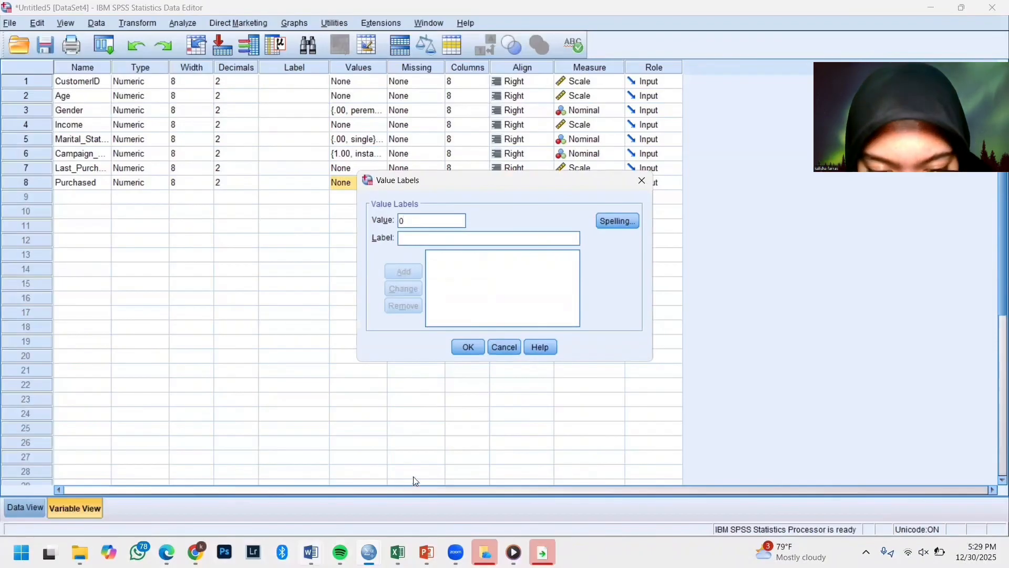
pyautogui.click(436, 237)
pyautogui.write('t')
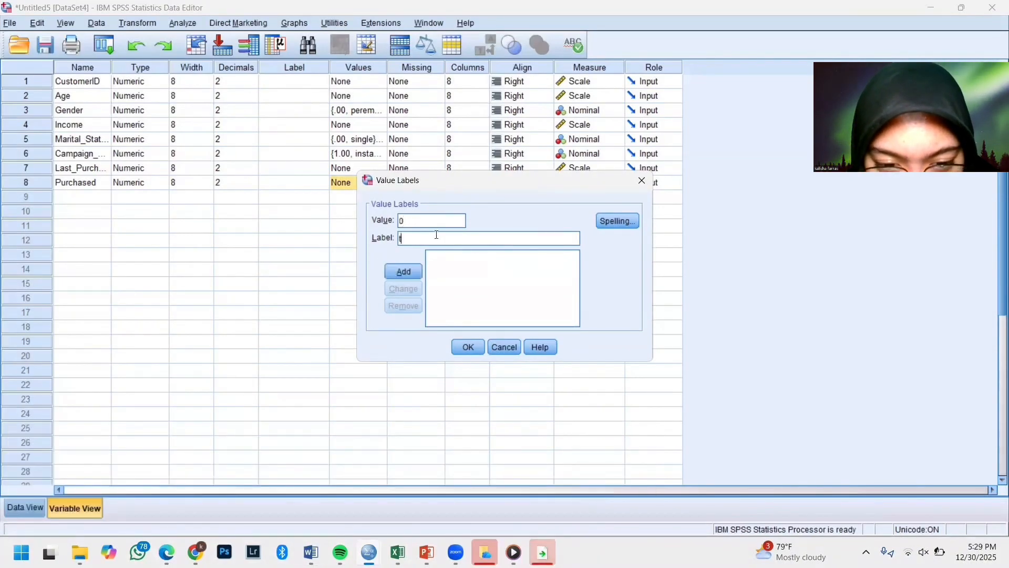
pyautogui.write('idak')
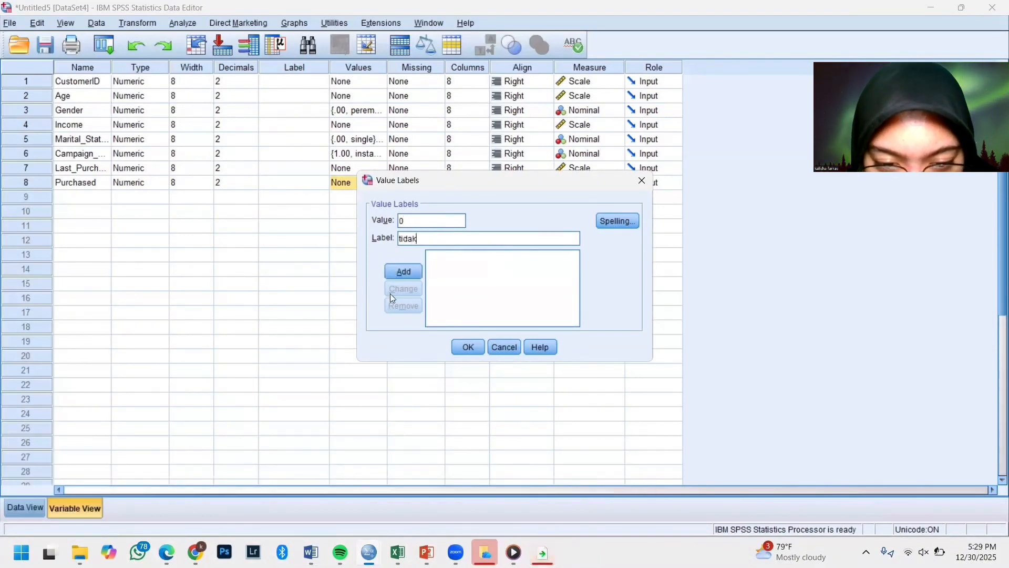
pyautogui.click(407, 267)
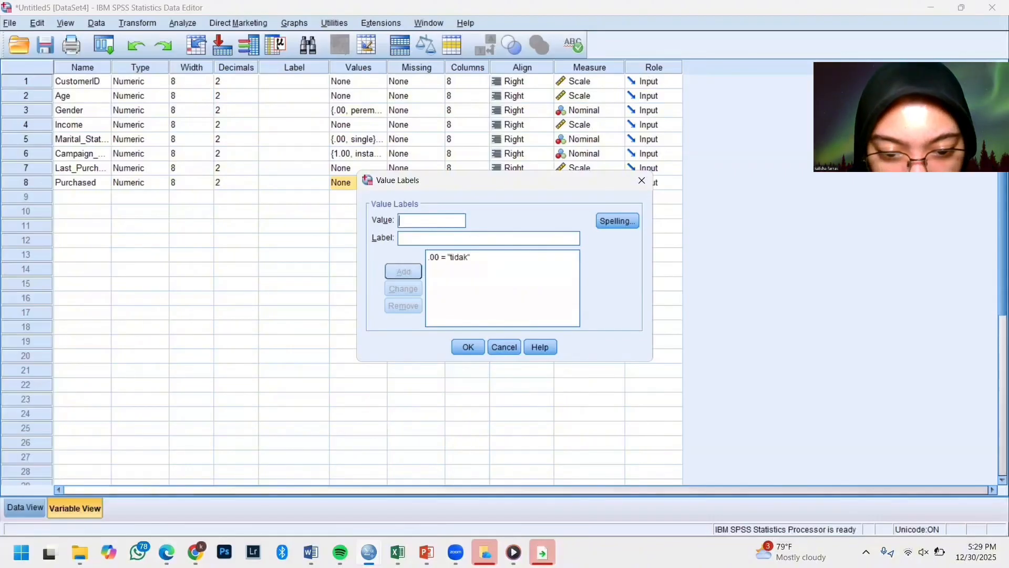
# Check the Purchased categories in Sheet1 of the Excel decision tree dataset and replace the "tidak" value label for 0 with "no".
pyautogui.moveTo(398, 552)
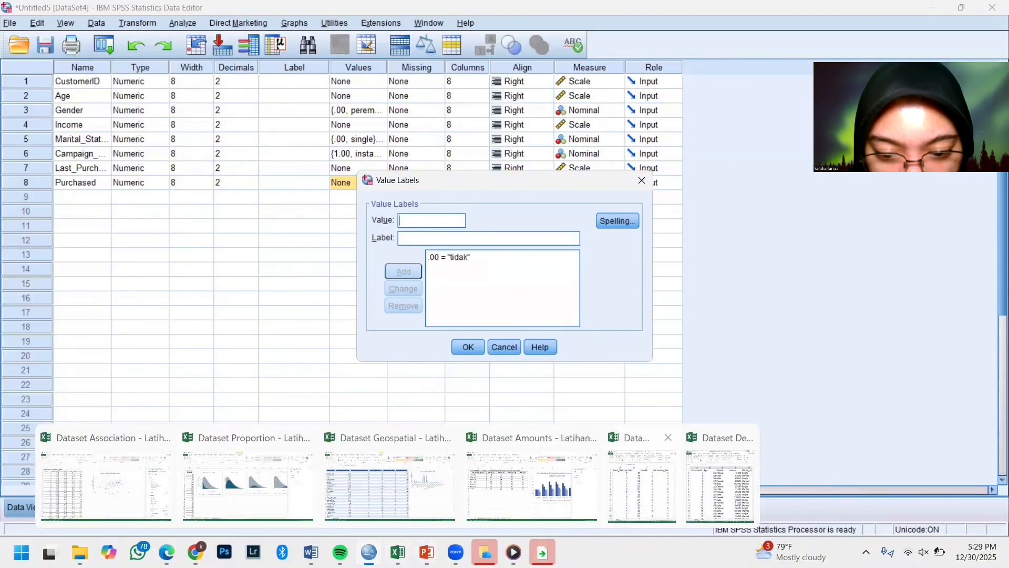
pyautogui.click(720, 485)
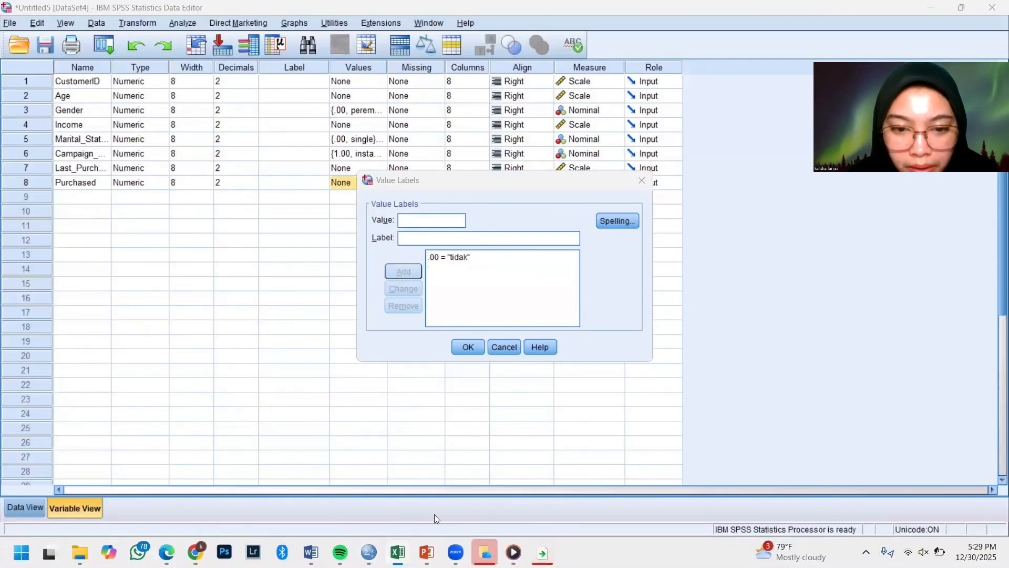
pyautogui.moveTo(454, 513); pyautogui.dragTo(484, 510)
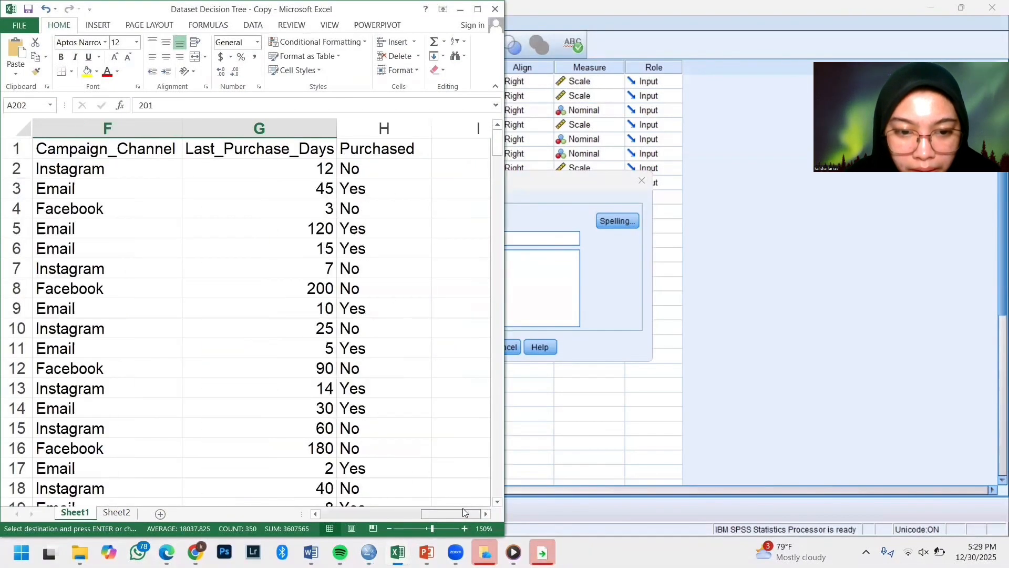
pyautogui.click(461, 8)
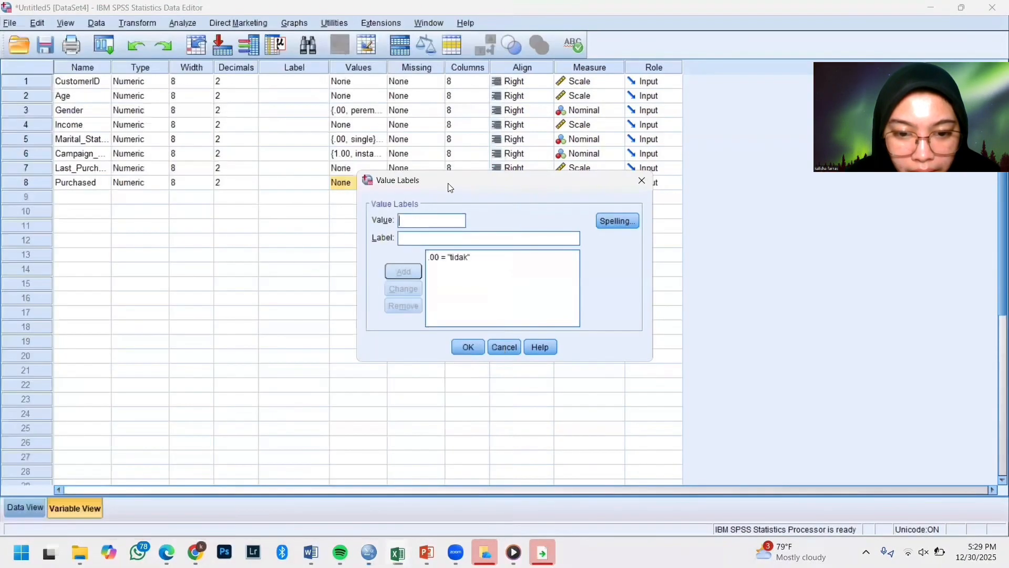
pyautogui.click(450, 258)
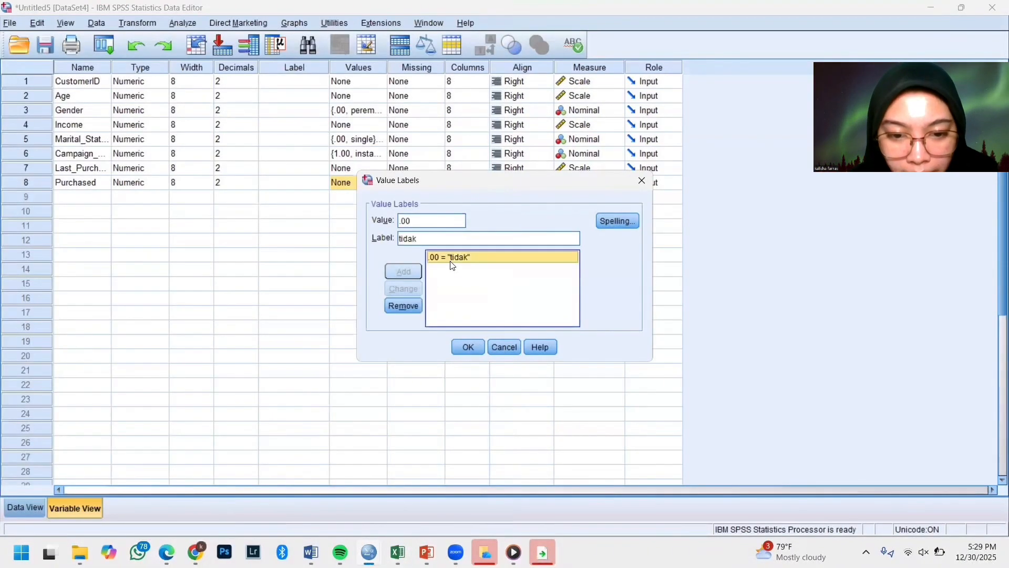
pyautogui.click(405, 308)
pyautogui.click(416, 226)
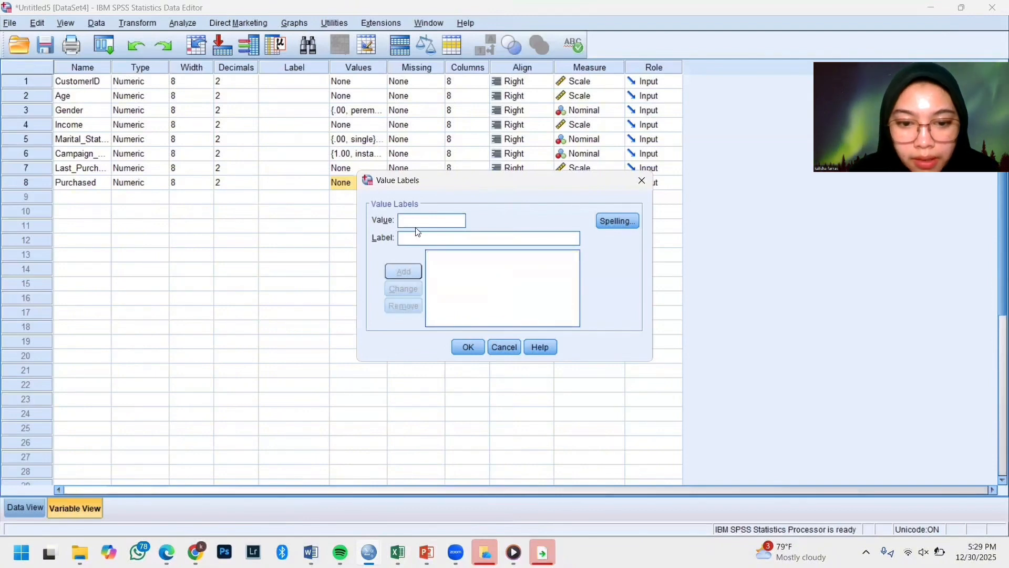
pyautogui.write('0')
pyautogui.click(421, 242)
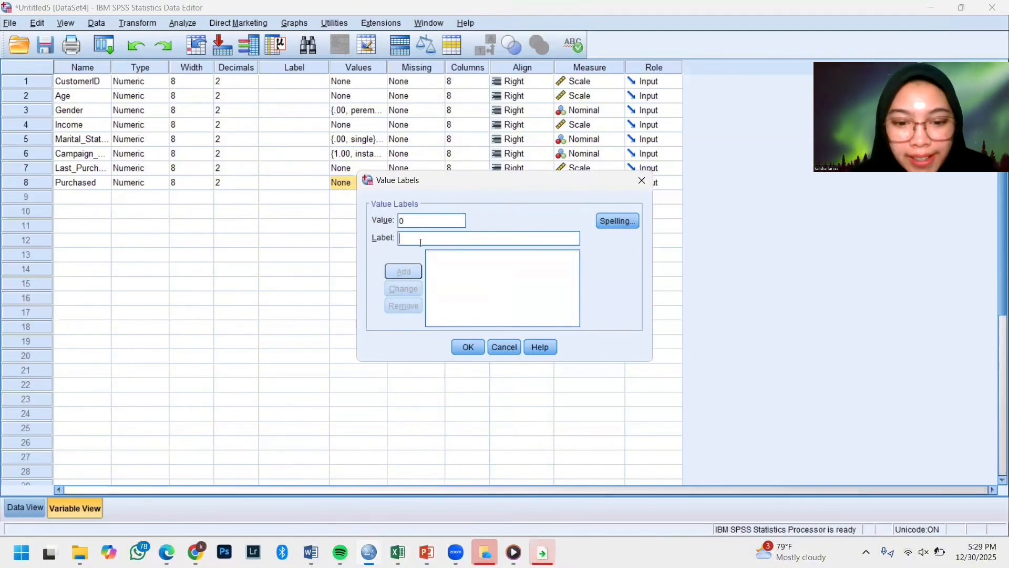
pyautogui.write('no')
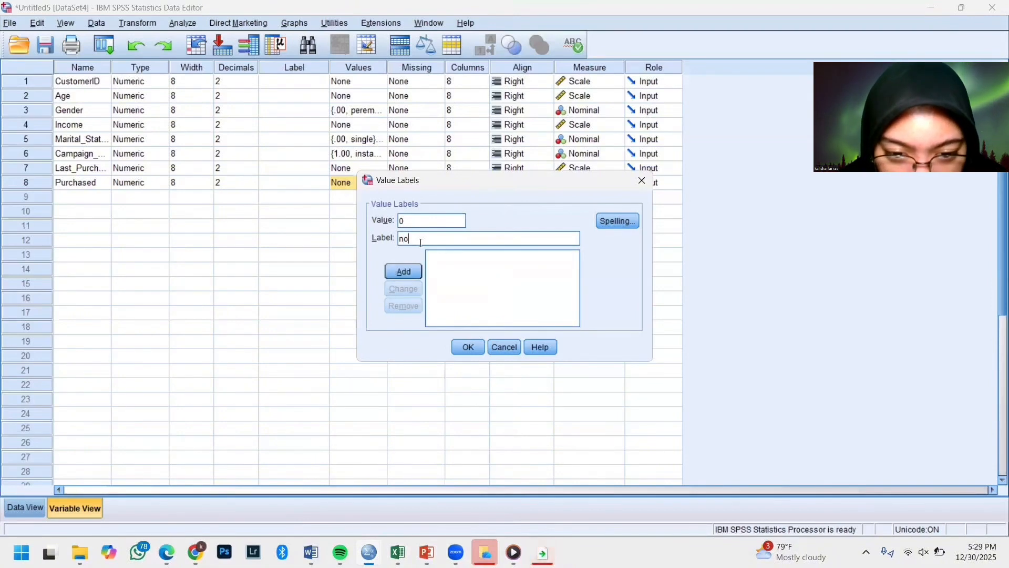
pyautogui.click(415, 273)
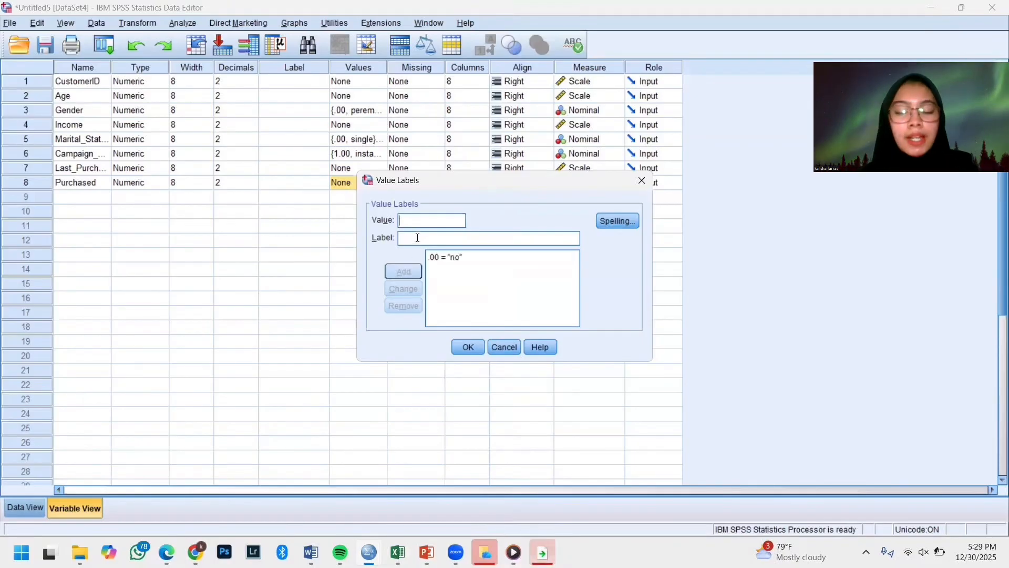
# Complete the Purchased value labels by defining 1 as "yes", and display the dataset's case values.
pyautogui.write('1')
pyautogui.click(418, 239)
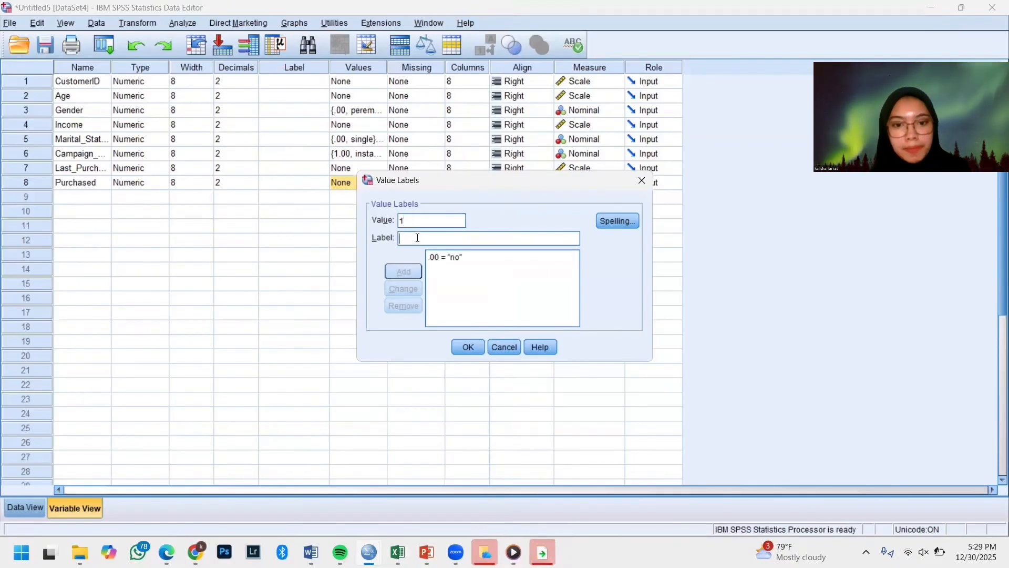
pyautogui.write('y')
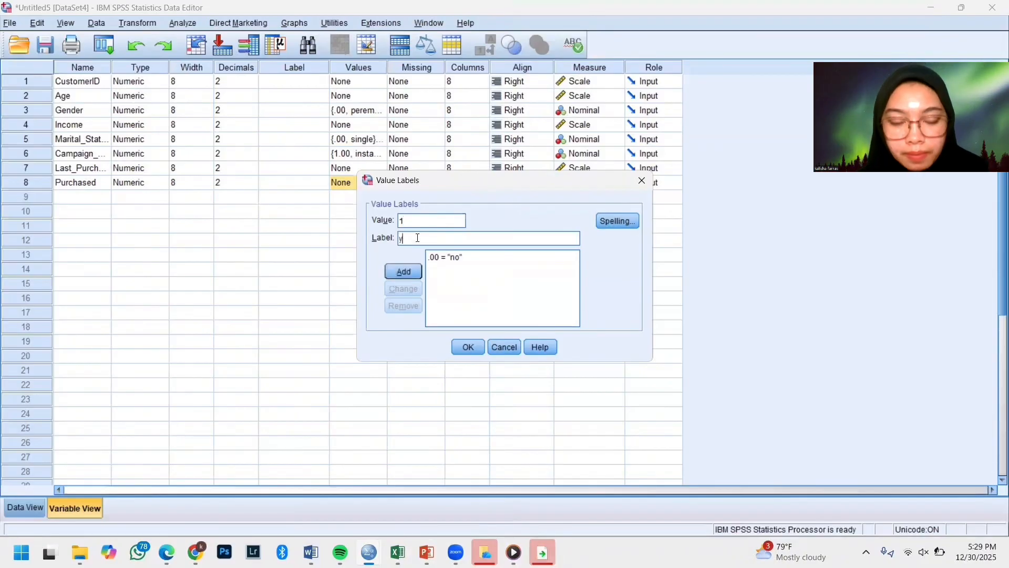
pyautogui.write('es')
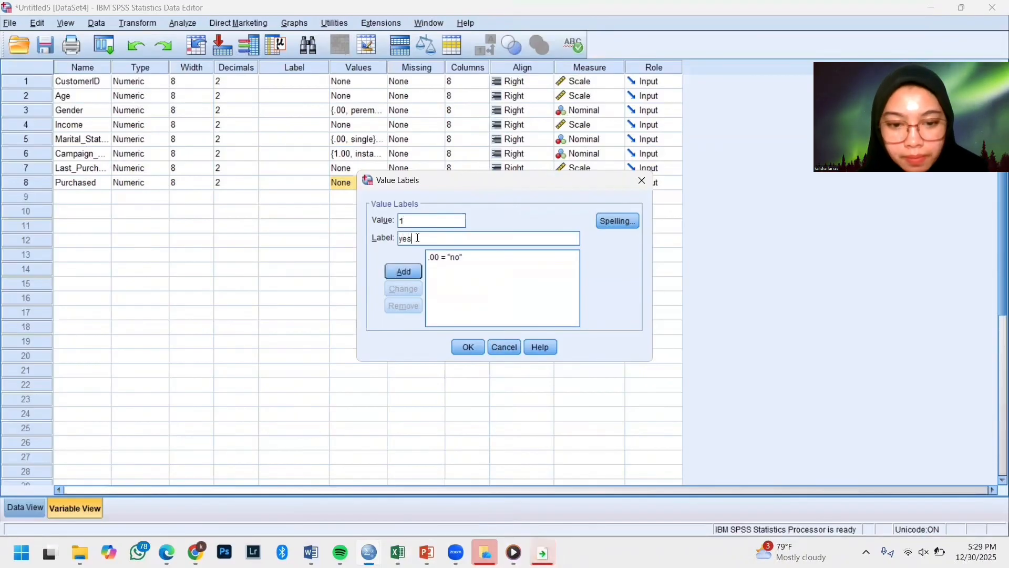
pyautogui.click(413, 272)
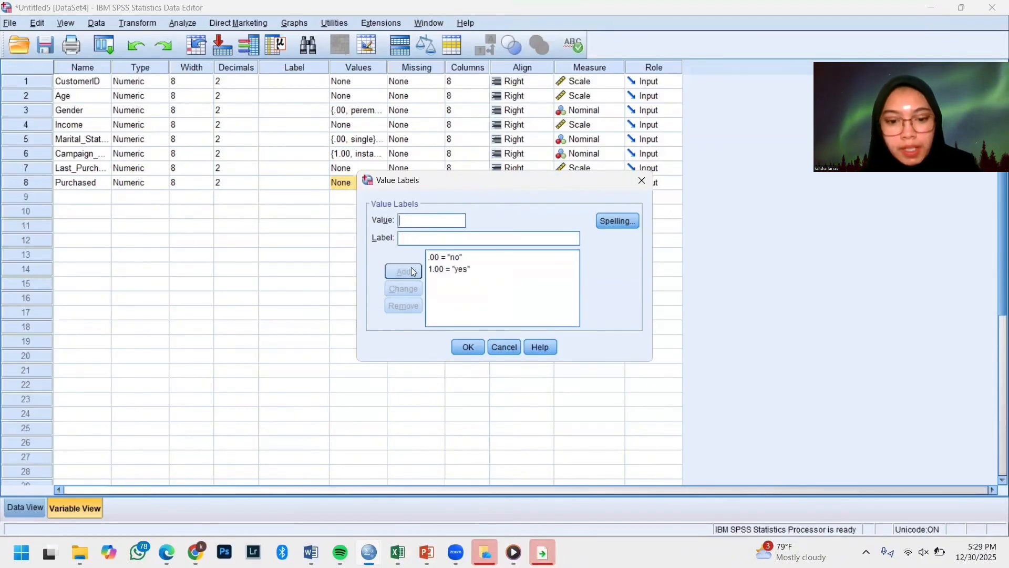
pyautogui.click(467, 348)
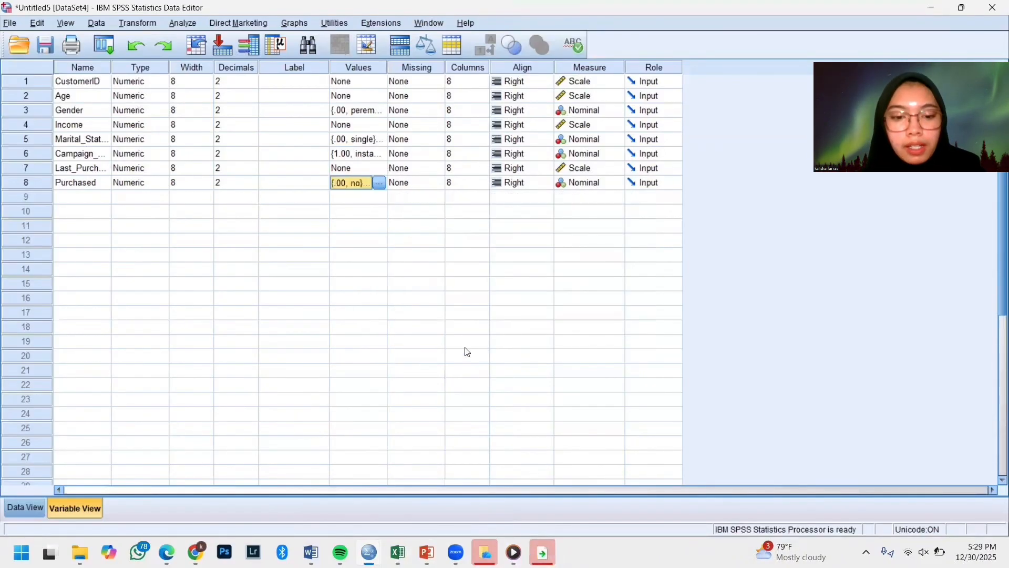
pyautogui.click(45, 510)
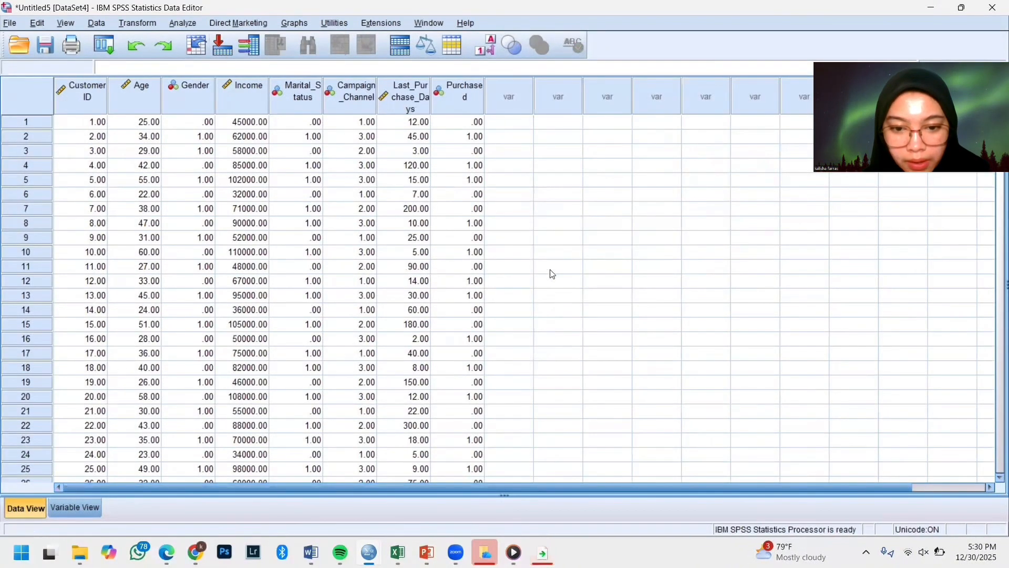
# Display the decision tree dataset's categorical values as value labels instead of numeric codes.
pyautogui.click(561, 279)
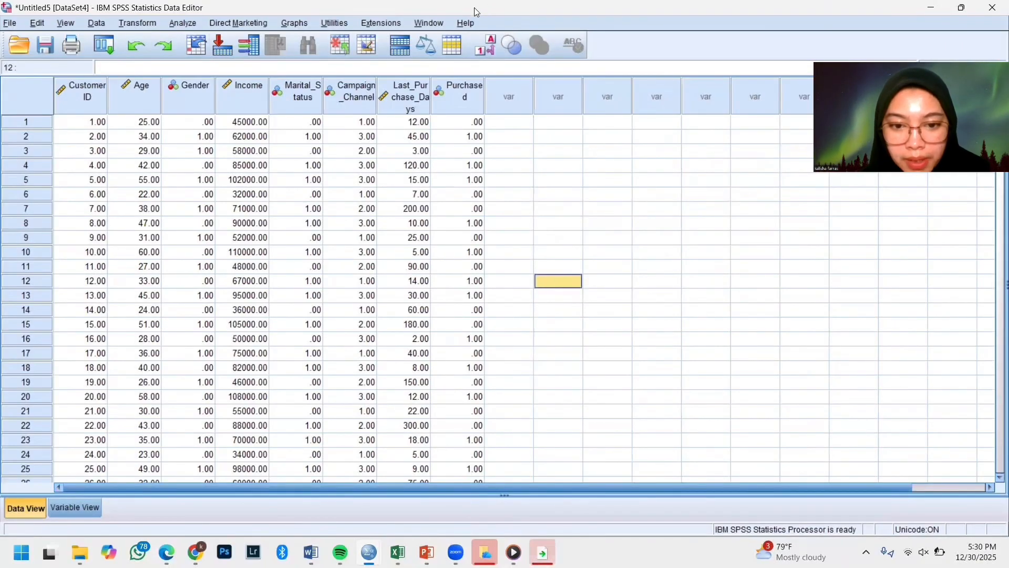
pyautogui.click(486, 50)
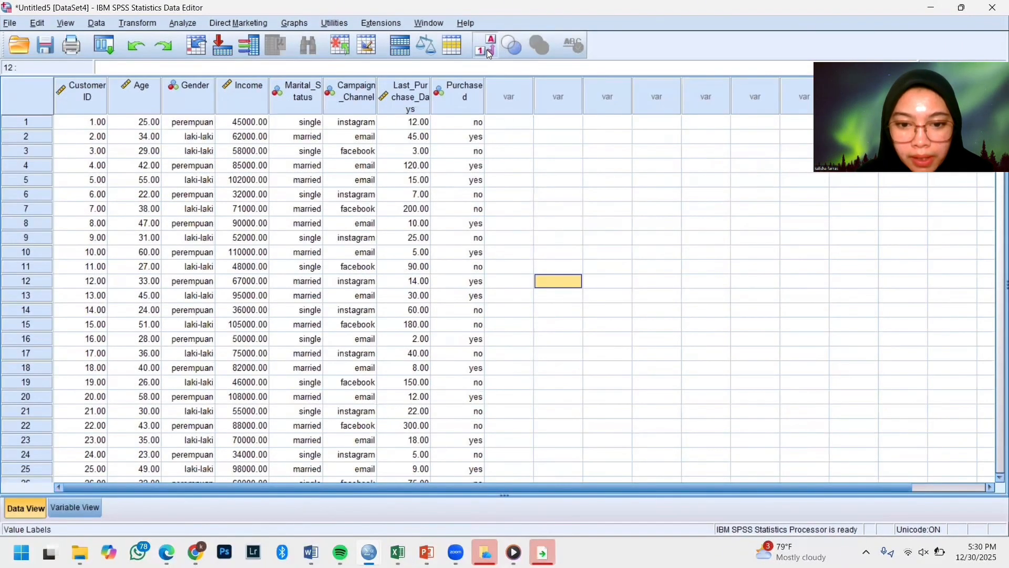
# Start a Classify Tree analysis, proceed to defining the tree model, and set Purchased as the dependent variable.
pyautogui.click(183, 24)
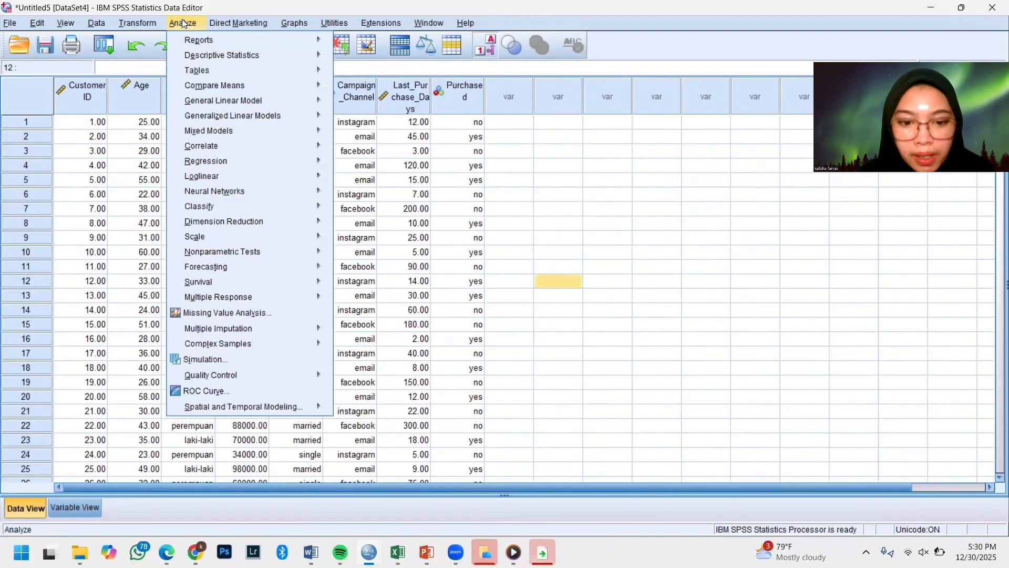
pyautogui.moveTo(224, 193)
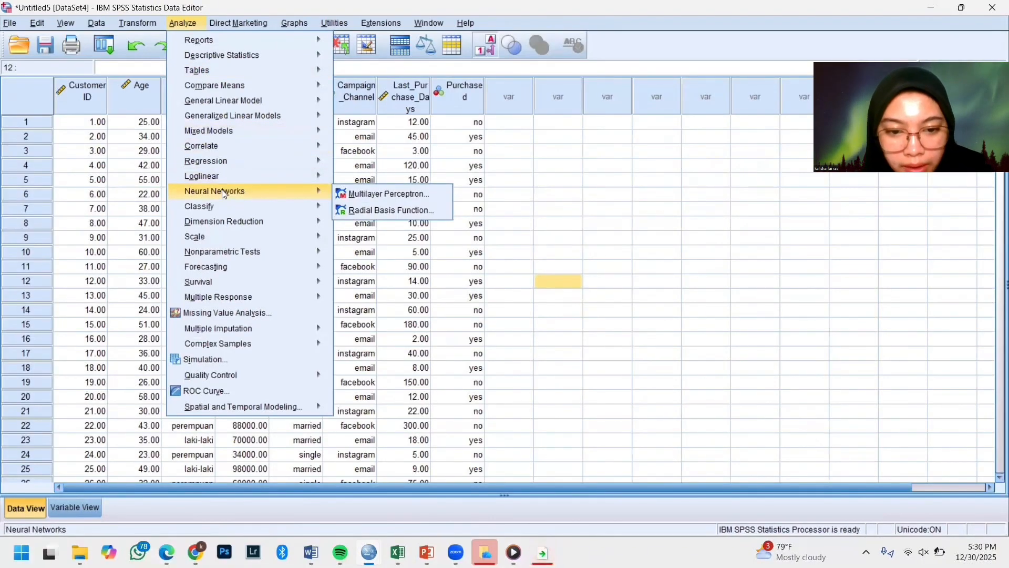
pyautogui.moveTo(228, 85)
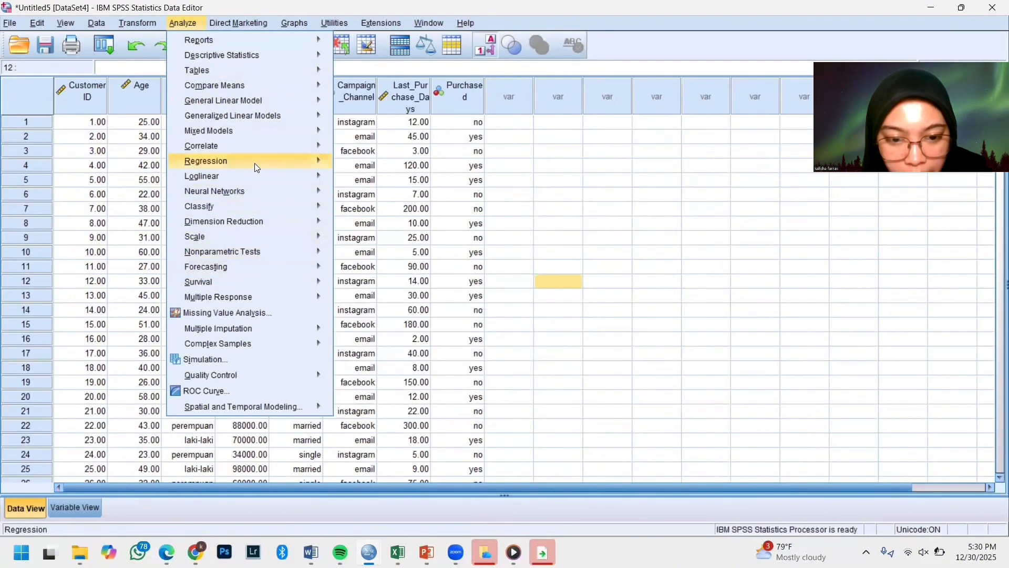
pyautogui.moveTo(245, 207)
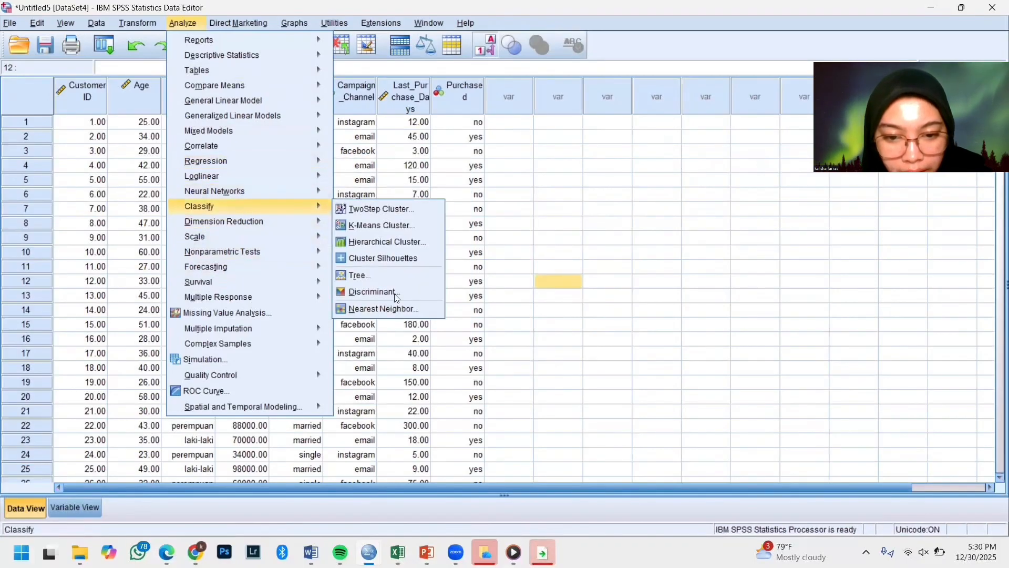
pyautogui.moveTo(310, 221)
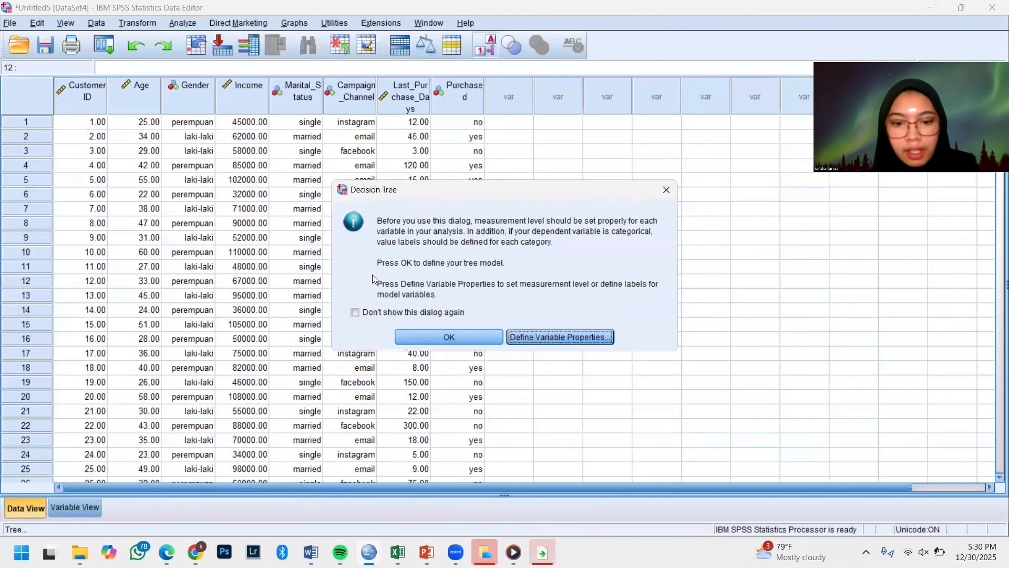
pyautogui.click(411, 333)
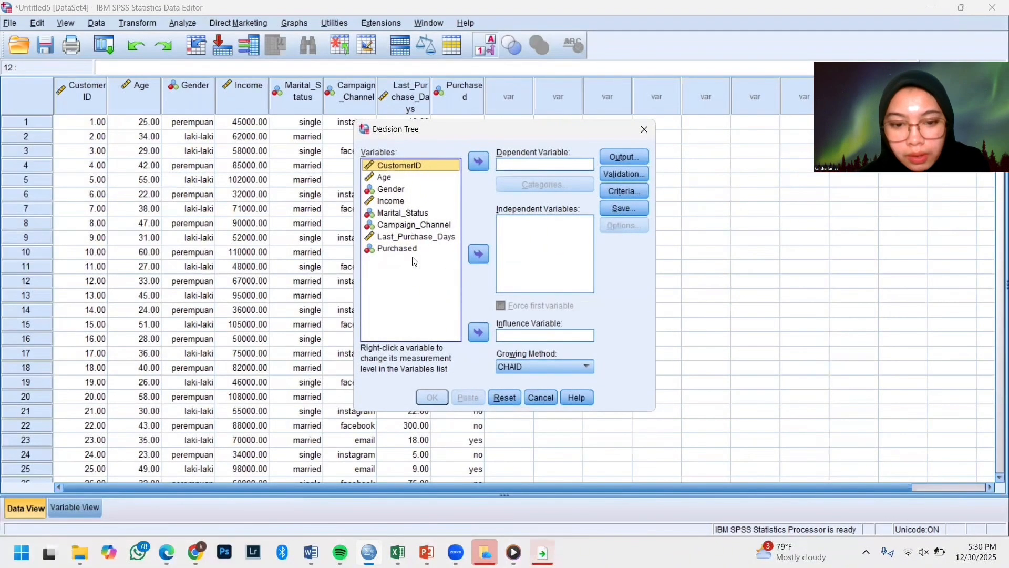
pyautogui.click(408, 188)
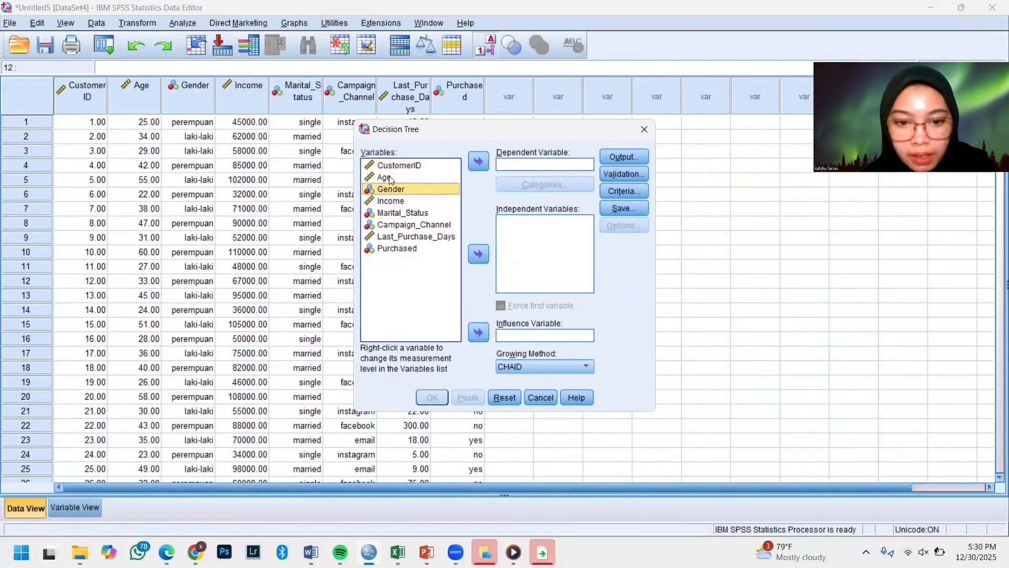
pyautogui.click(391, 178)
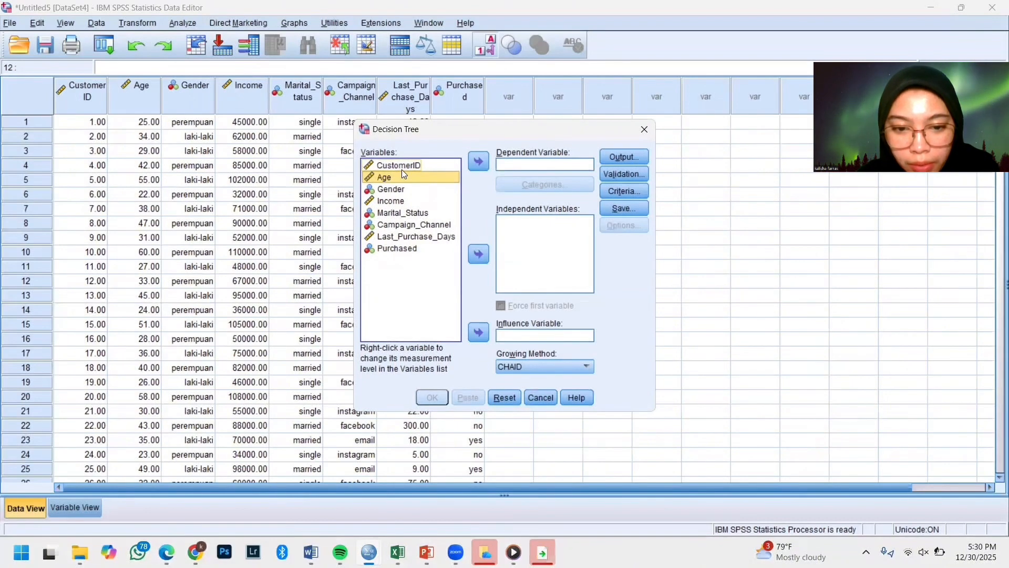
pyautogui.click(399, 249)
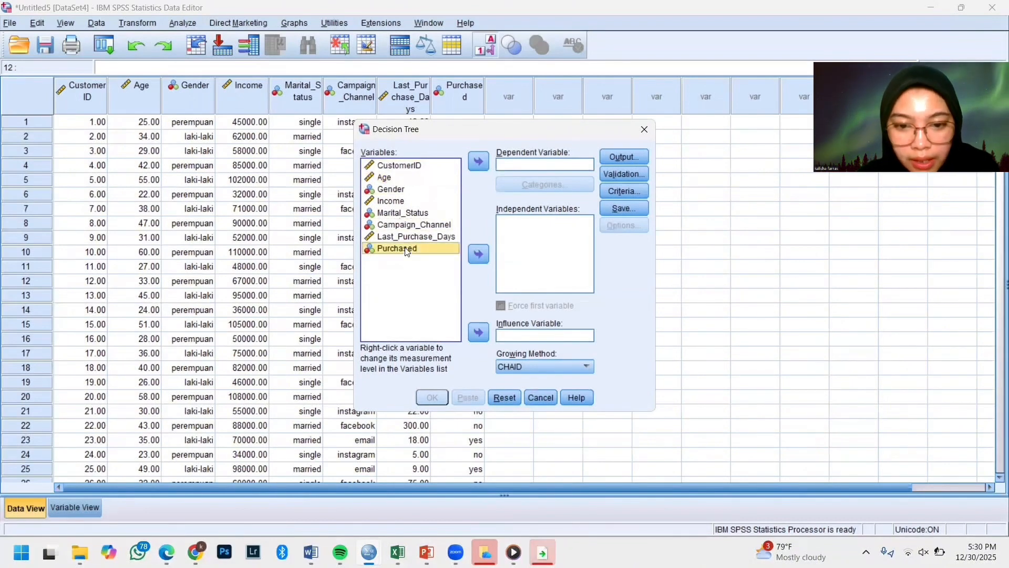
pyautogui.click(480, 160)
# Select Age for the decision tree's independent variables.
pyautogui.click(419, 177)
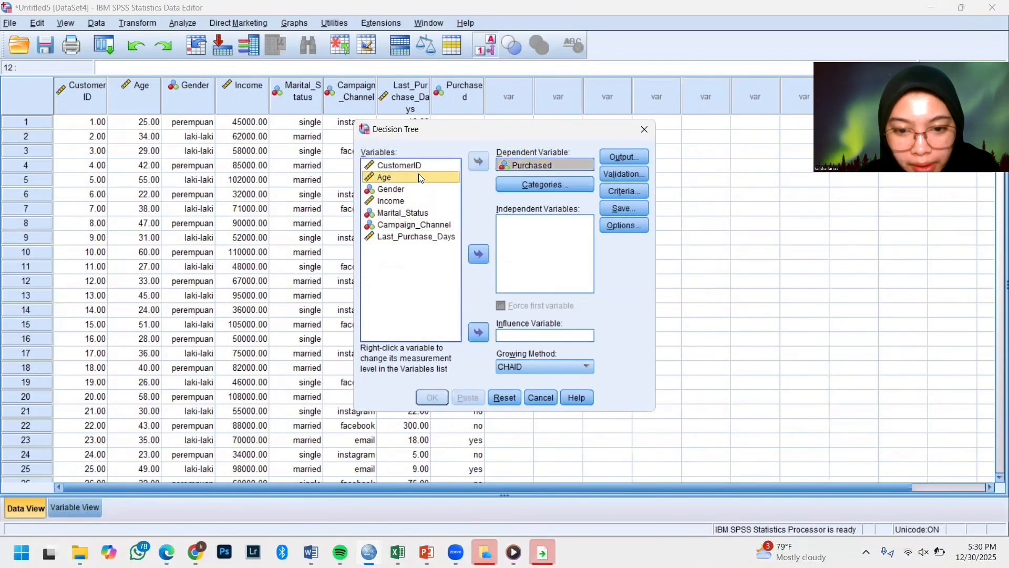
# Add Age through Last_Purchase_Days as independent variables and set the tree output to table-and-chart nodes plus tree in table format.
pyautogui.keyDown('shift'); pyautogui.click(413, 238); pyautogui.keyUp('shift')
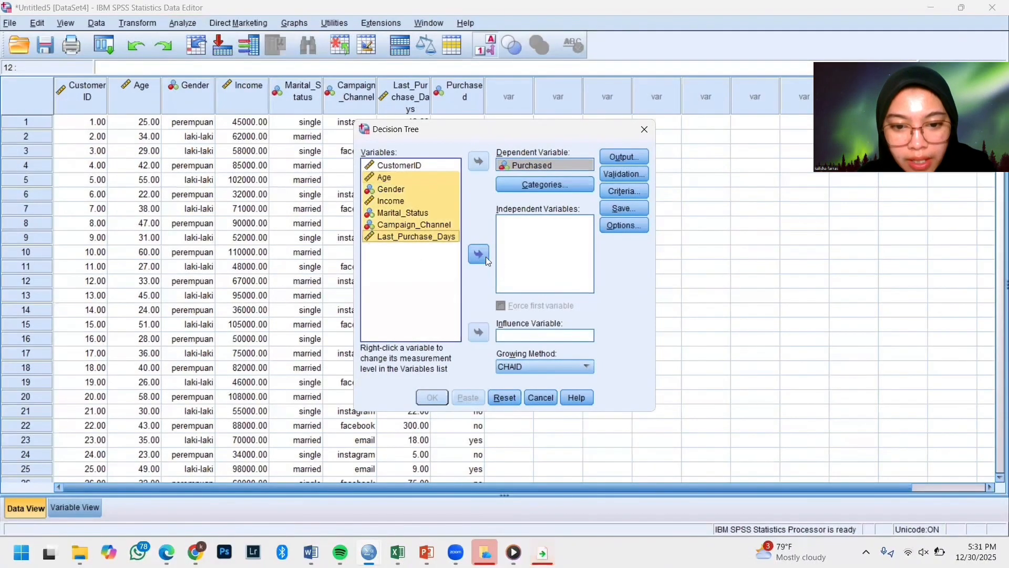
pyautogui.click(480, 255)
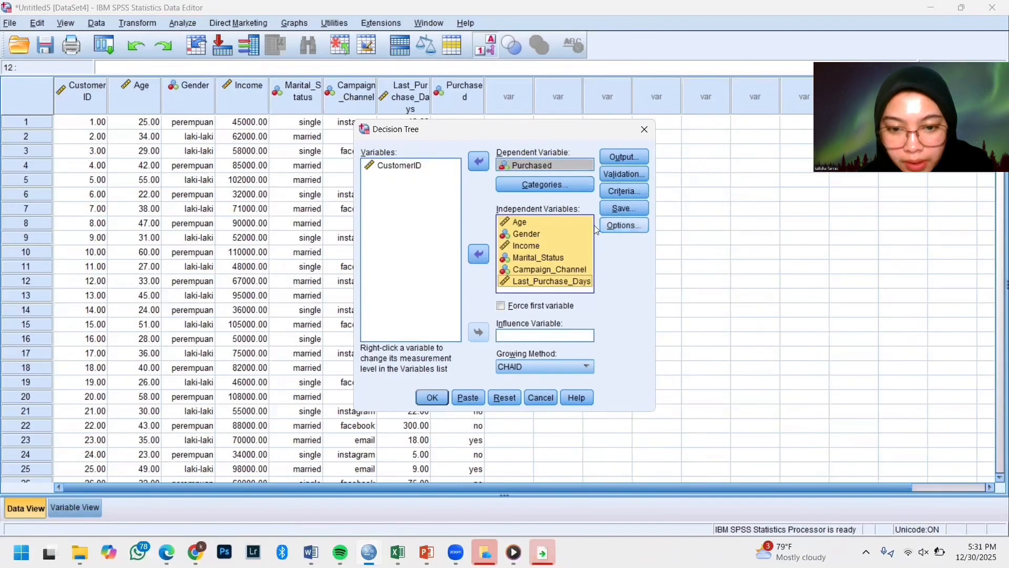
pyautogui.click(623, 157)
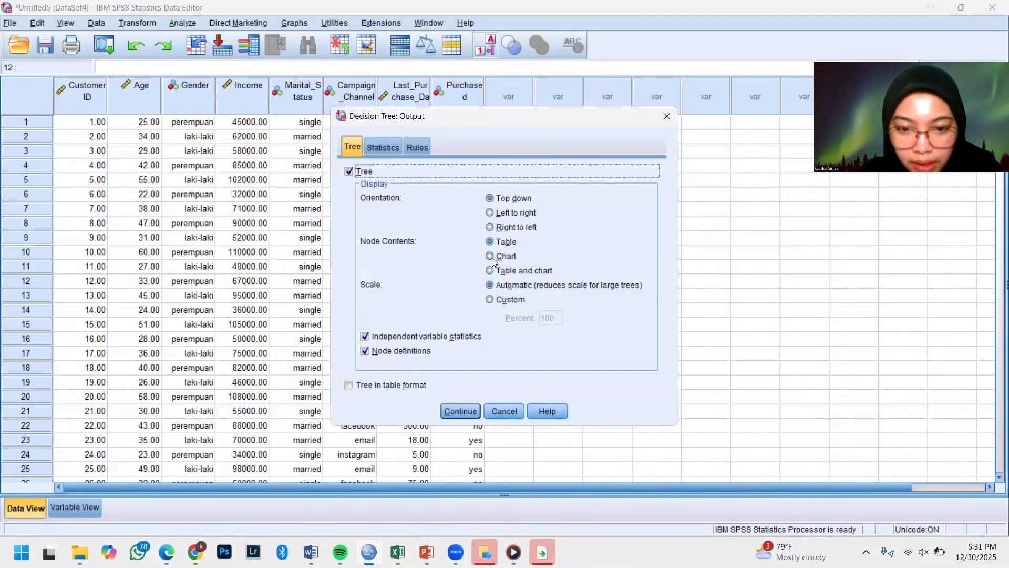
pyautogui.click(492, 258)
pyautogui.click(490, 242)
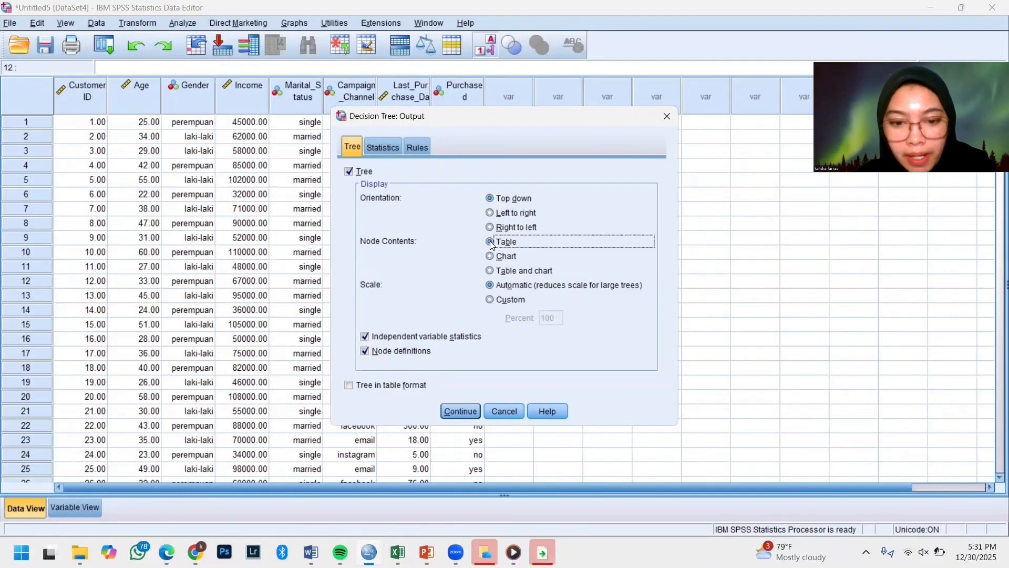
pyautogui.click(498, 270)
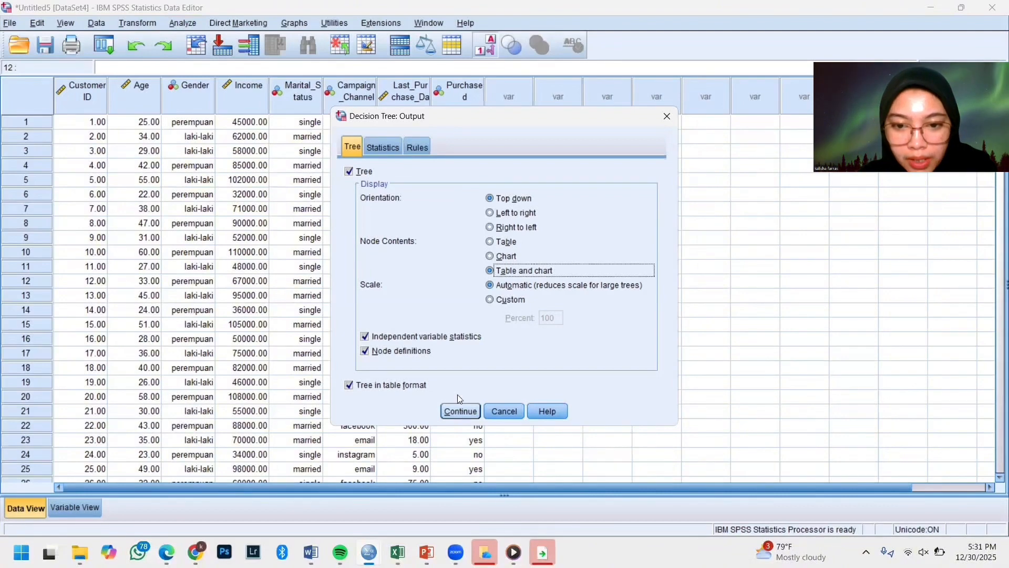
pyautogui.click(463, 411)
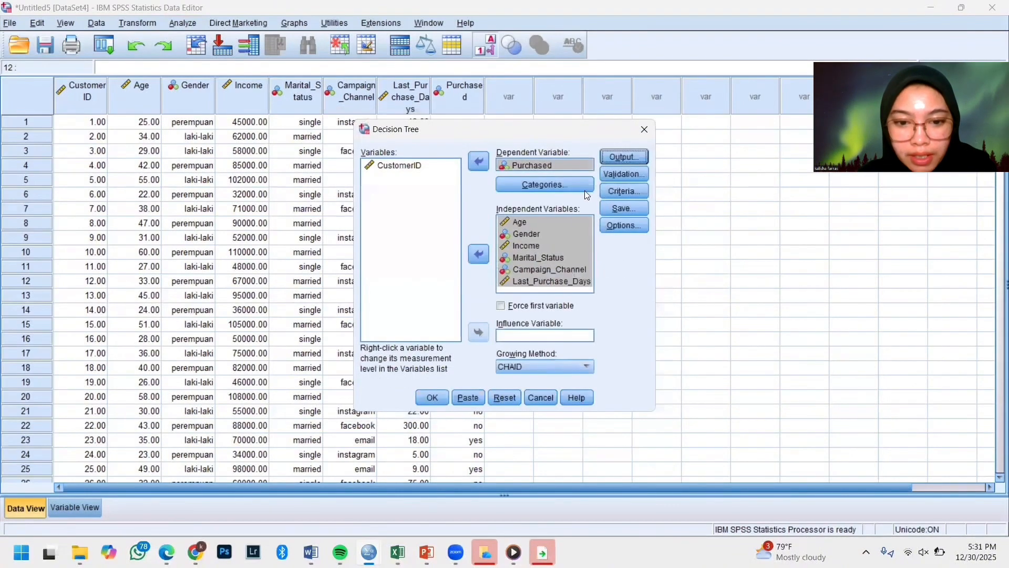
# Set the decision tree's validation to split-sample with random assignment and a 70% training sample.
pyautogui.click(615, 174)
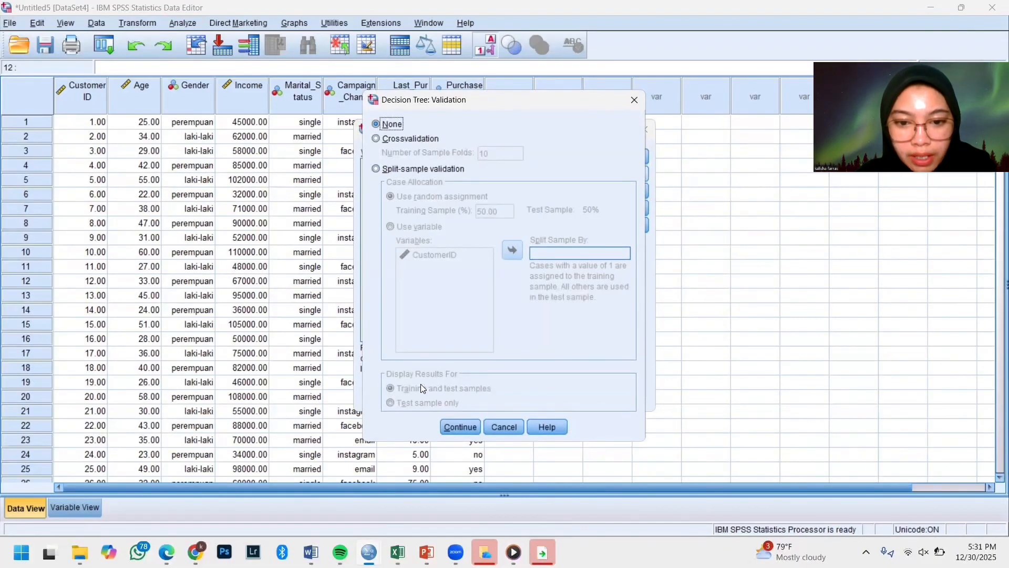
pyautogui.click(380, 140)
pyautogui.click(380, 127)
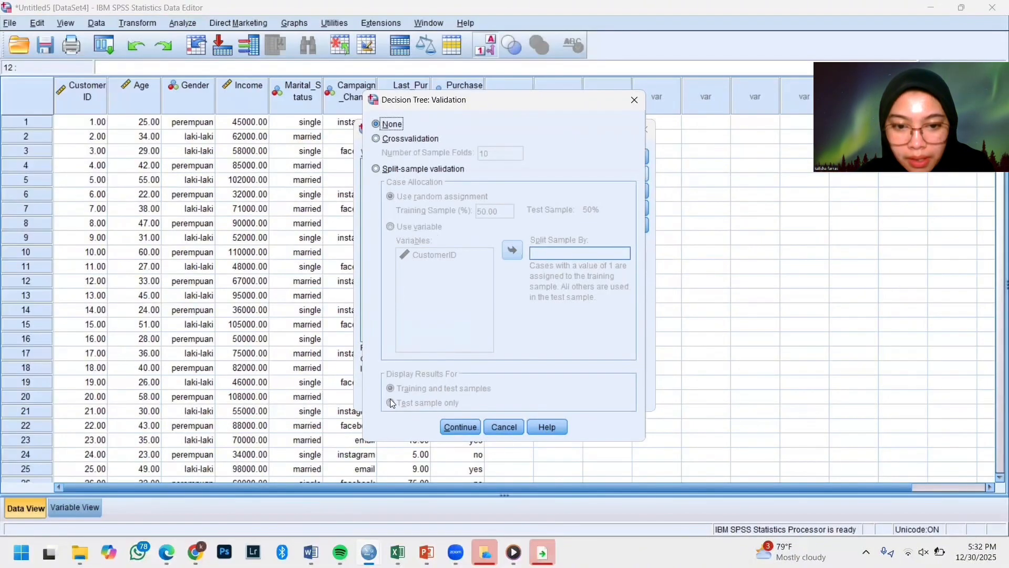
pyautogui.click(379, 173)
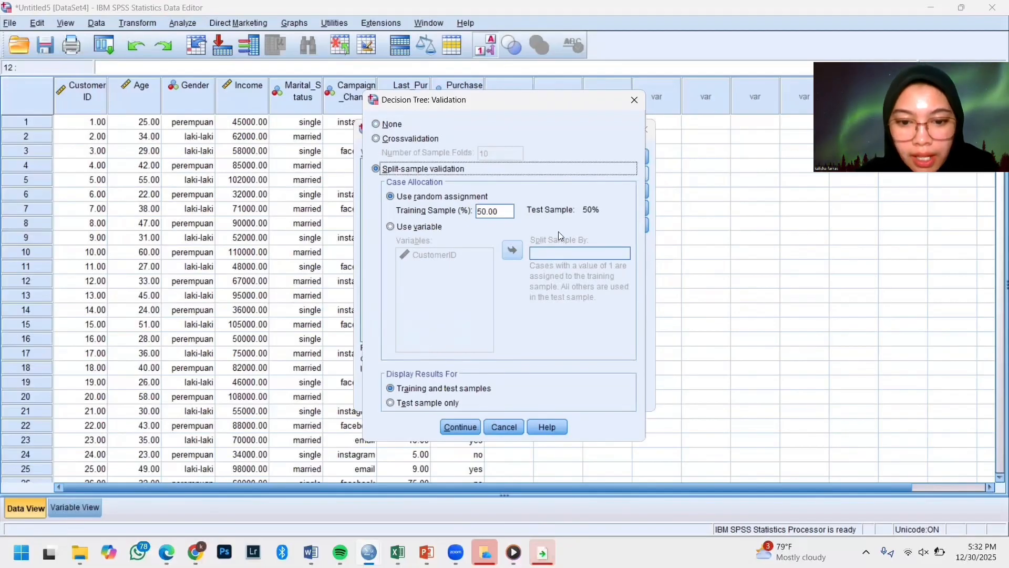
pyautogui.doubleClick(483, 212)
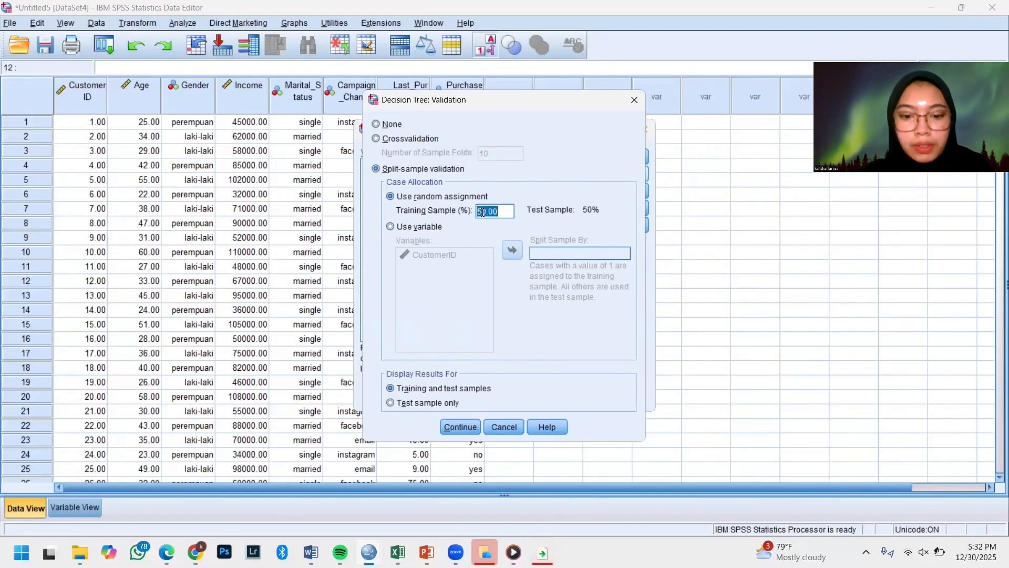
pyautogui.write('70')
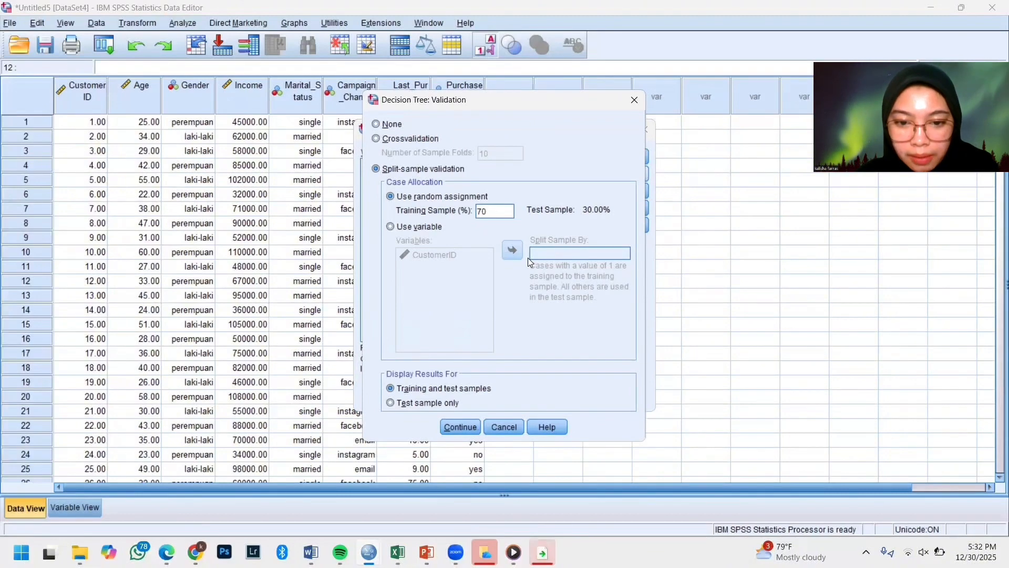
pyautogui.click(465, 430)
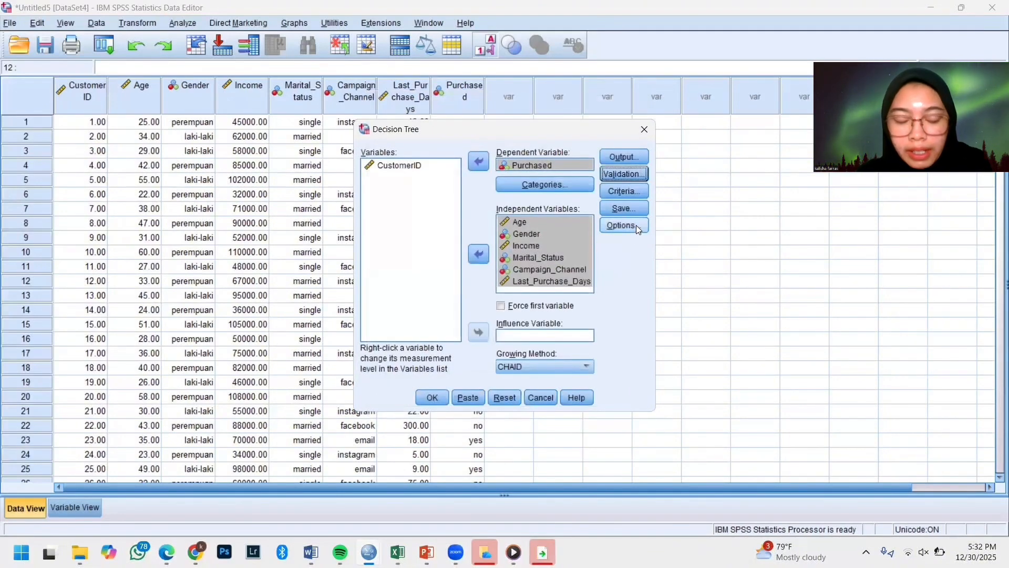
# Set the tree's minimum number of cases to 10 for parent nodes and 5 for child nodes.
pyautogui.click(628, 192)
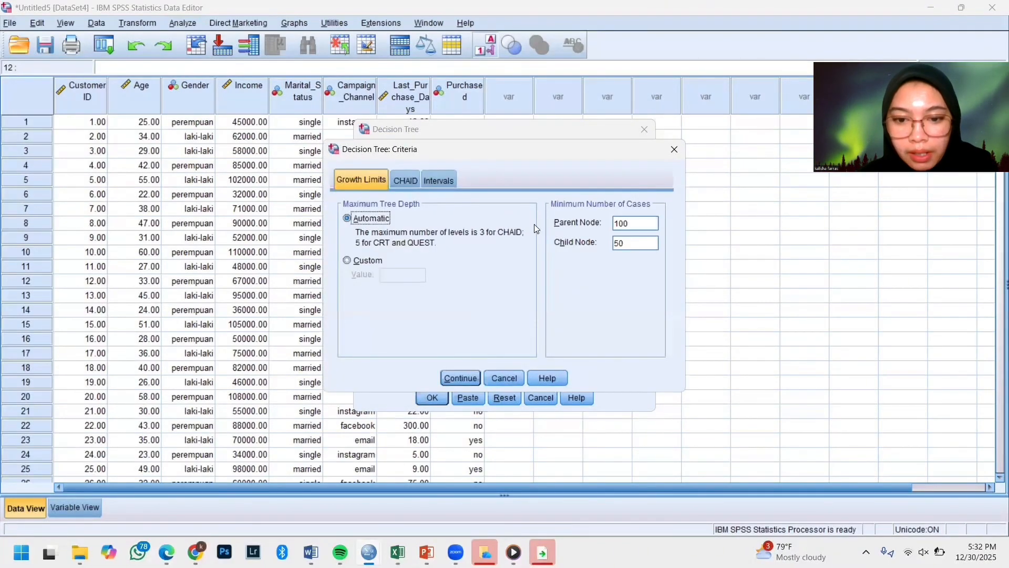
pyautogui.doubleClick(641, 221)
pyautogui.write('1')
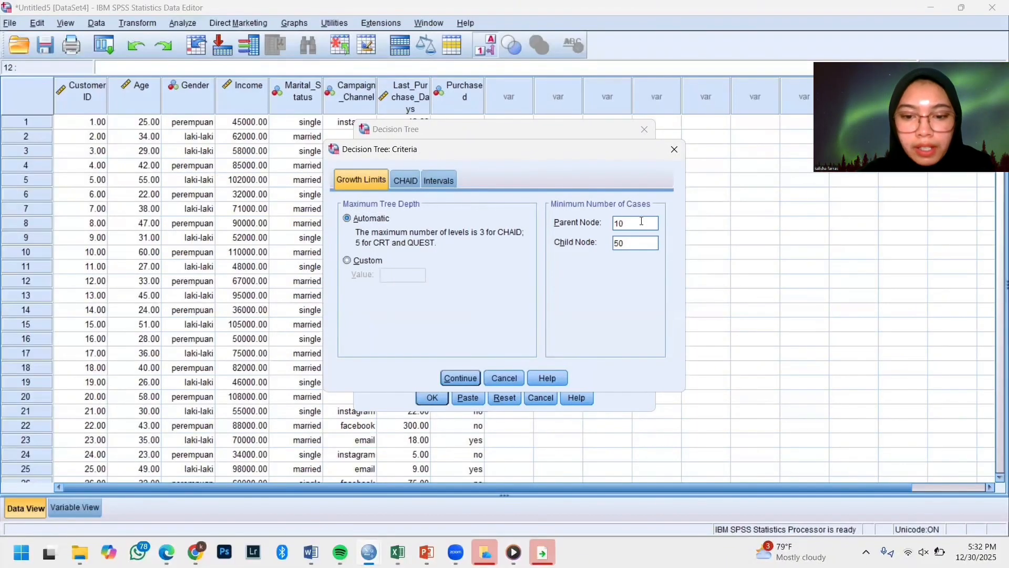
pyautogui.write('0')
pyautogui.doubleClick(634, 242)
pyautogui.write('5')
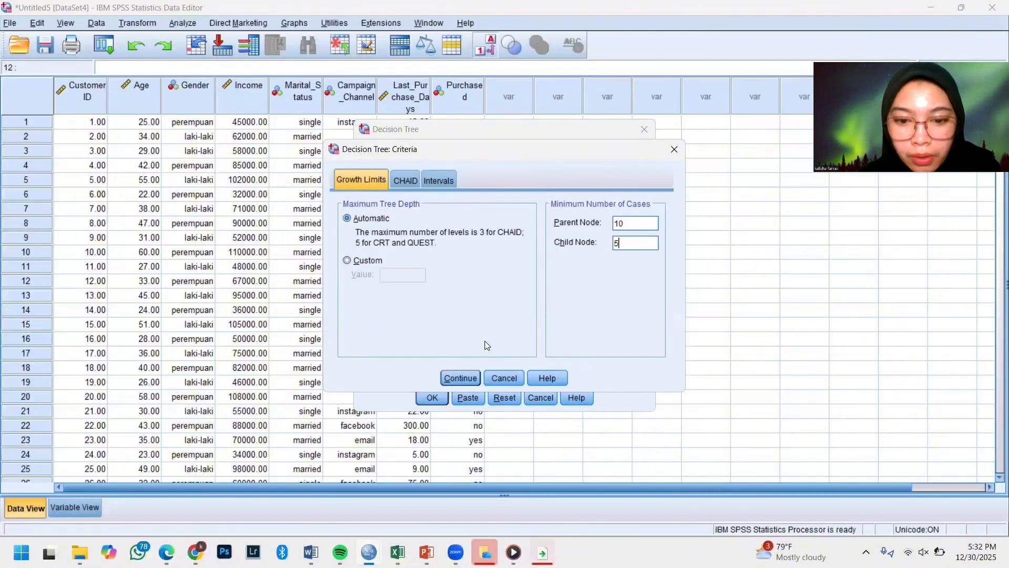
pyautogui.click(468, 379)
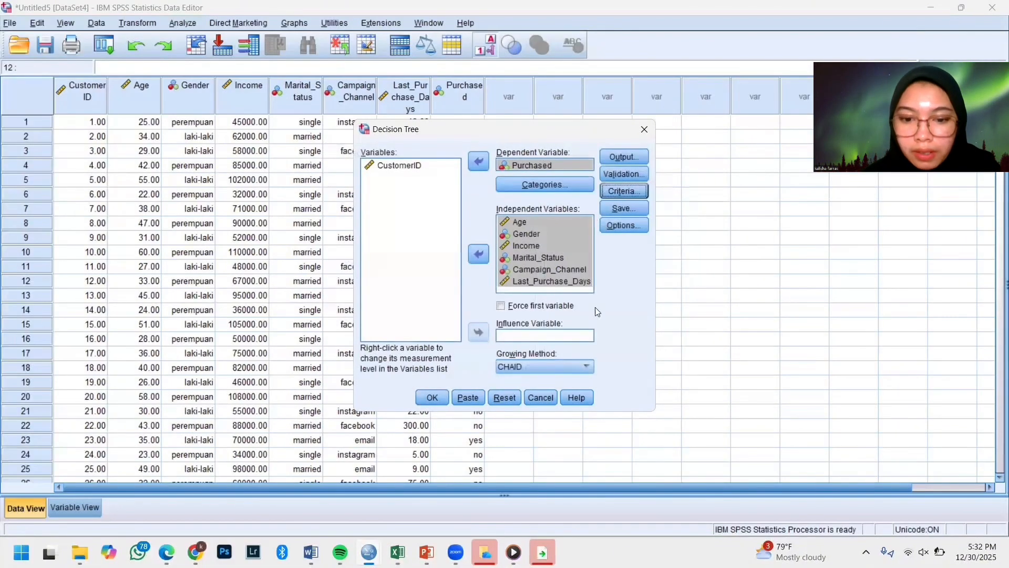
# Choose Exhaustive CHAID as the growing method and run the decision tree analysis.
pyautogui.click(576, 368)
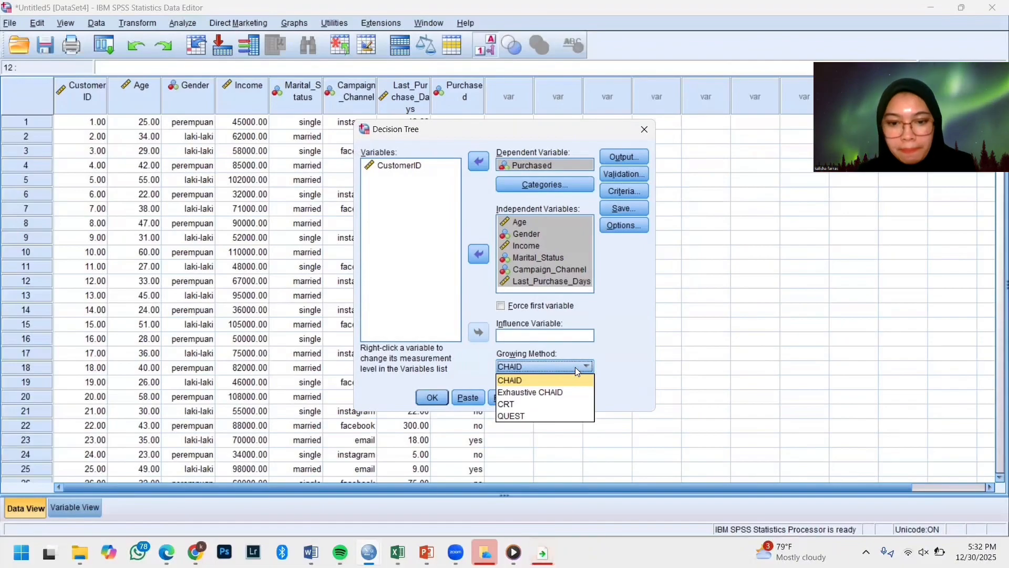
pyautogui.click(558, 394)
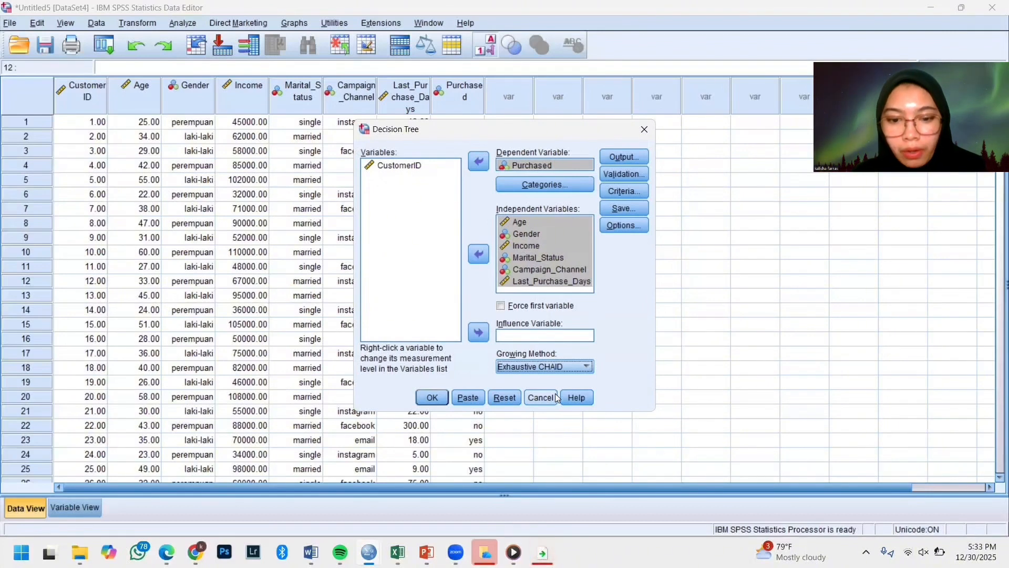
pyautogui.click(432, 398)
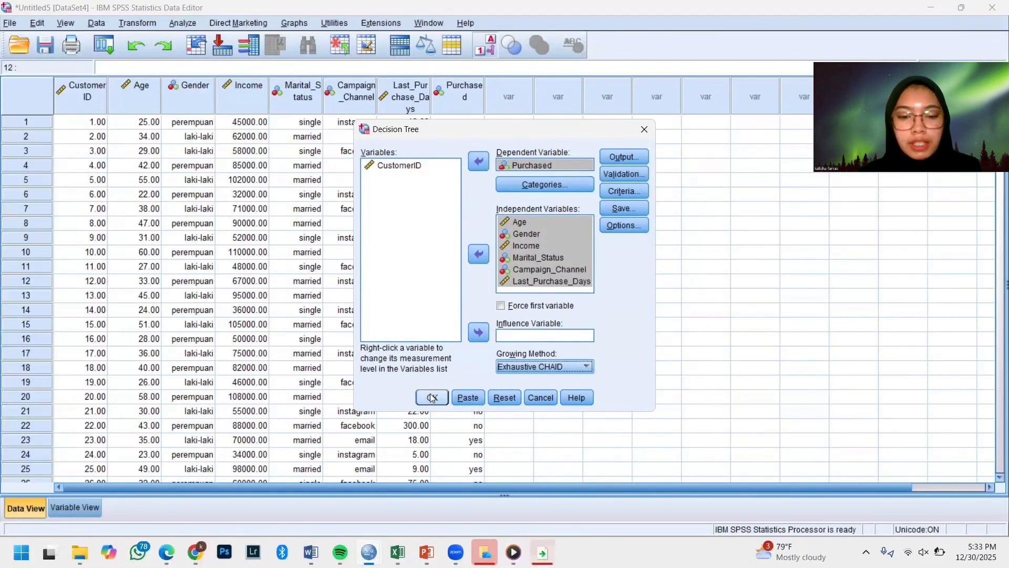
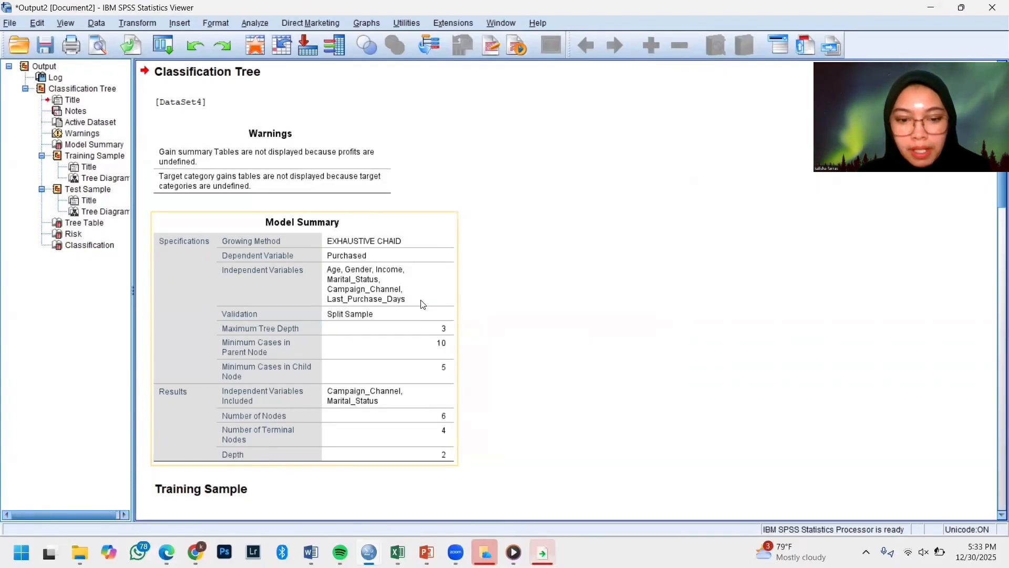
pyautogui.click(216, 190)
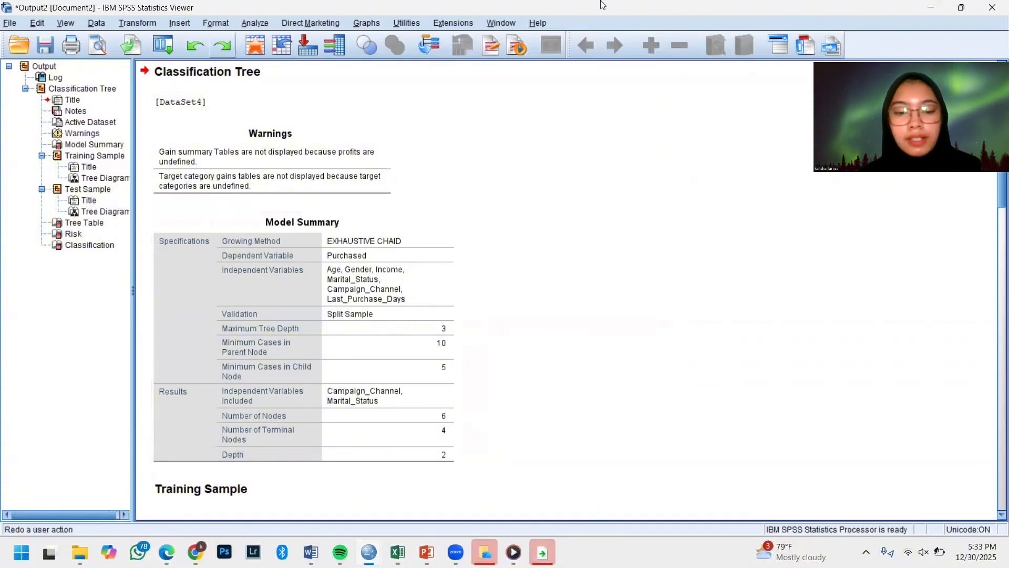
# Put the output viewer away, switch to the Dataset Decision Tree workbook in Excel and open Sheet2.
pyautogui.click(929, 8)
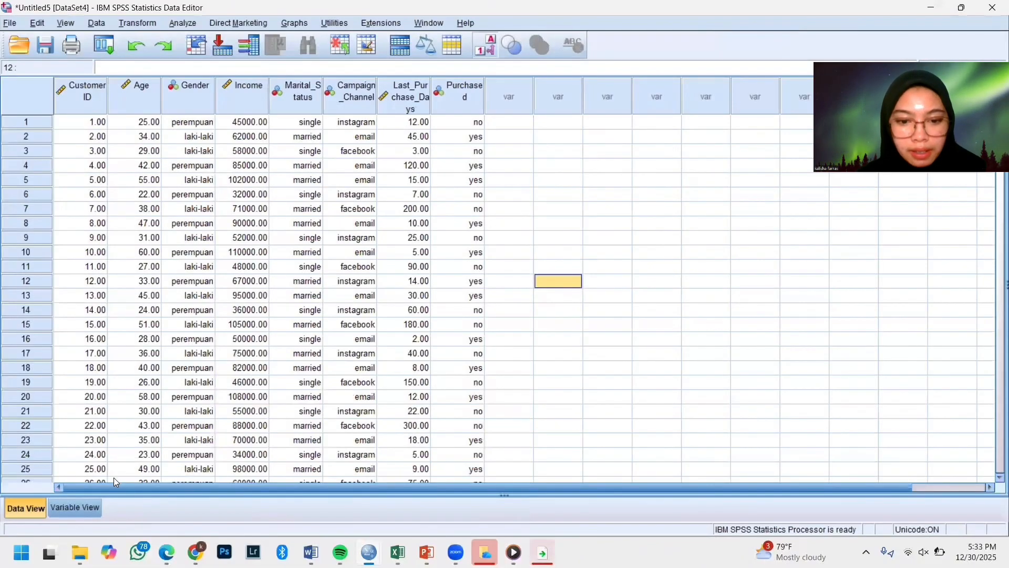
pyautogui.moveTo(398, 552)
pyautogui.click(720, 484)
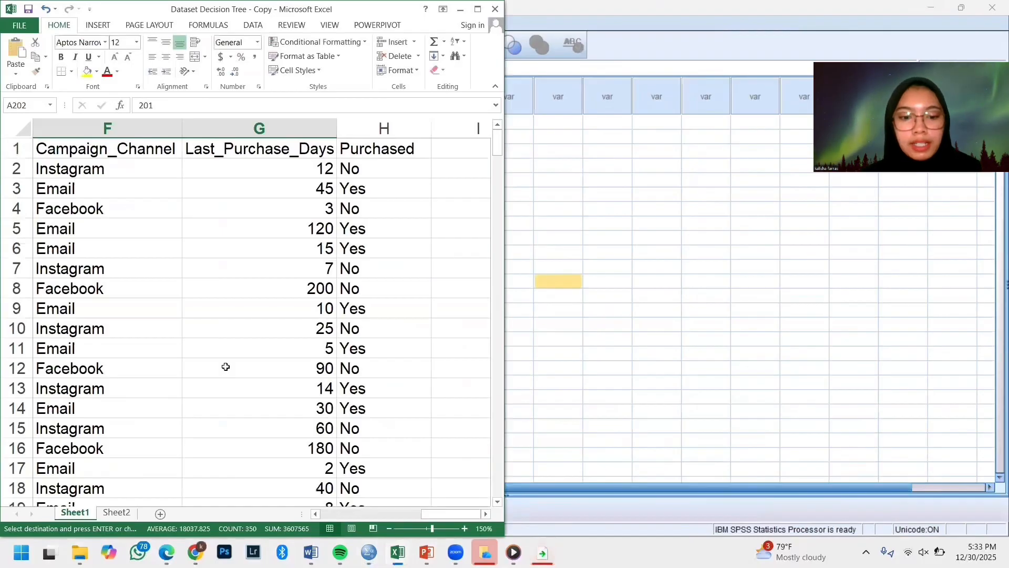
pyautogui.scroll(-7, 225, 366)
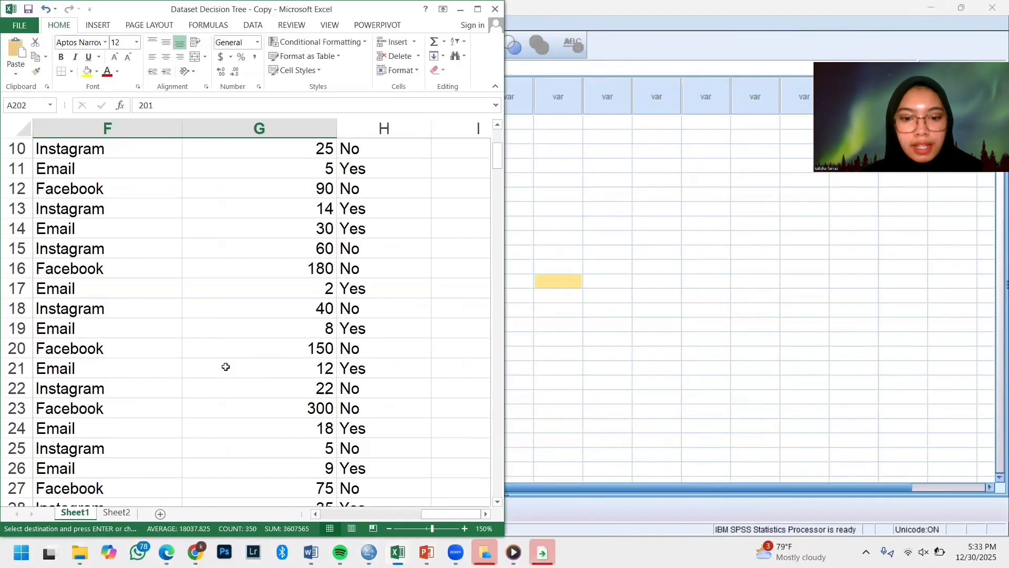
pyautogui.click(108, 513)
# Copy the records of customers 200 to 250, cells A201:G251, from Sheet2.
pyautogui.scroll(-20, 141, 353)
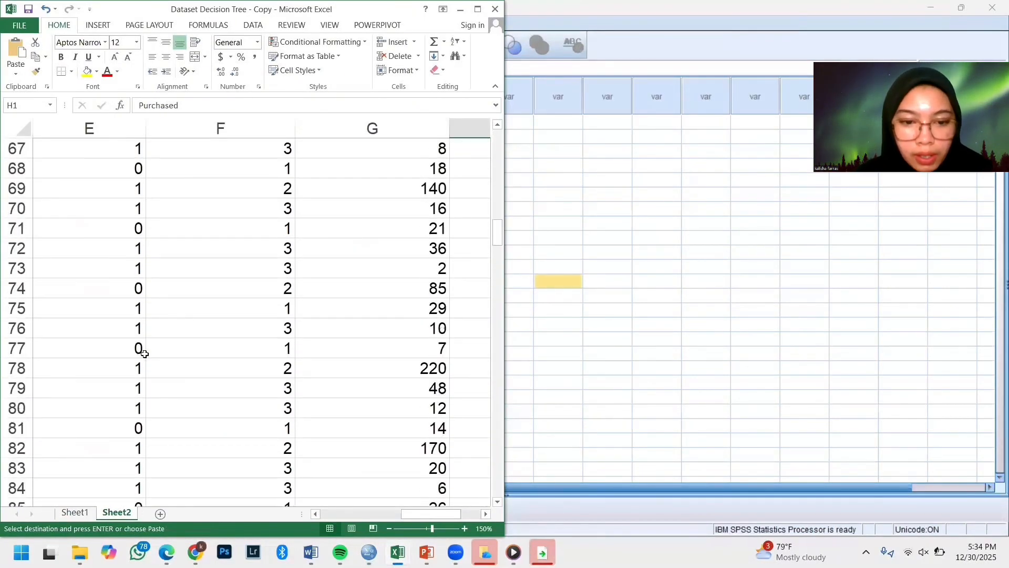
pyautogui.scroll(-20, 145, 353)
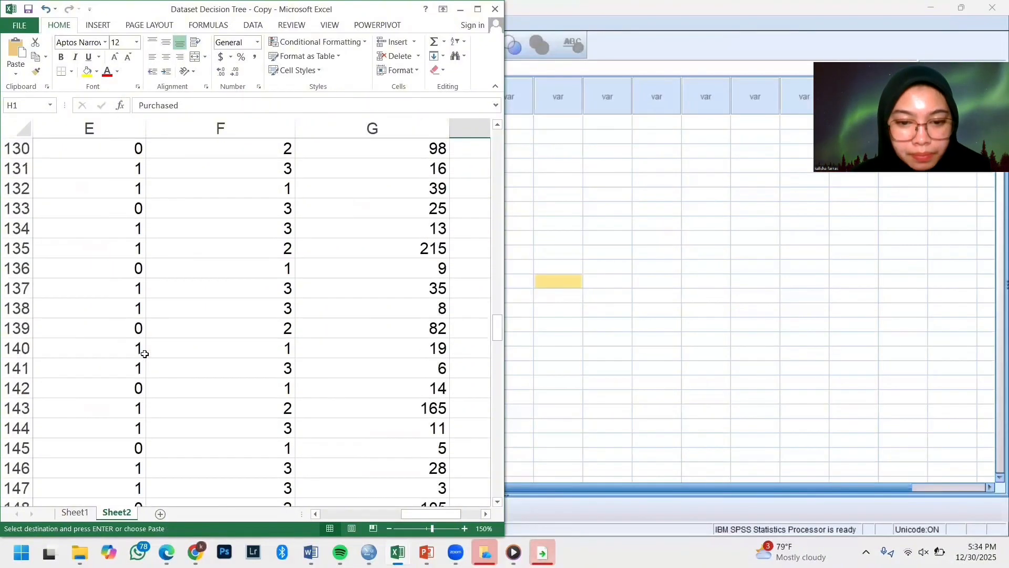
pyautogui.scroll(-13, 145, 353)
pyautogui.keyDown('ctrl'); pyautogui.scroll(-3, 145, 354); pyautogui.keyUp('ctrl')
pyautogui.scroll(-5, 144, 354)
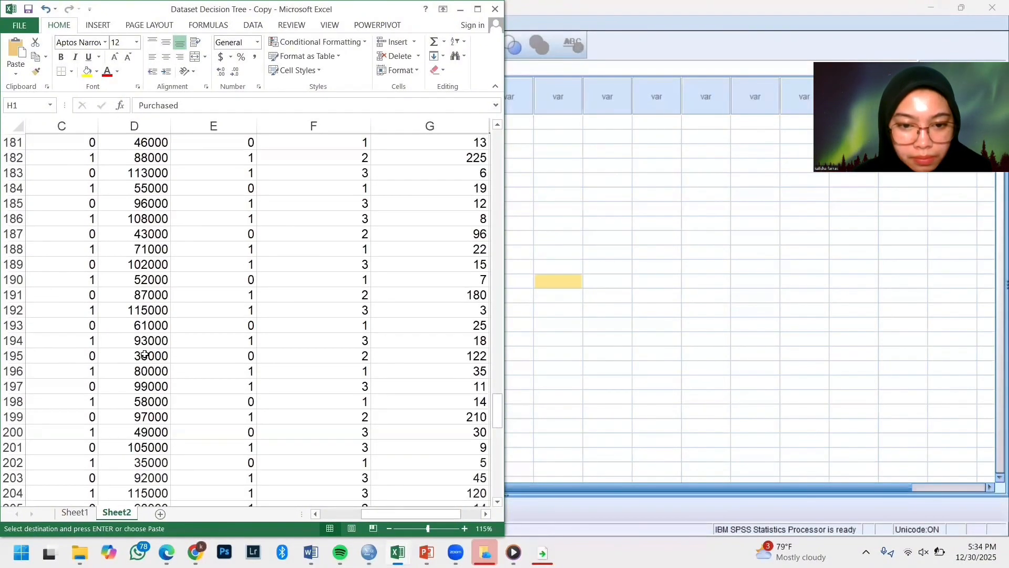
pyautogui.keyDown('ctrl'); pyautogui.scroll(-3, 144, 354); pyautogui.keyUp('ctrl')
pyautogui.scroll(-10, 144, 355)
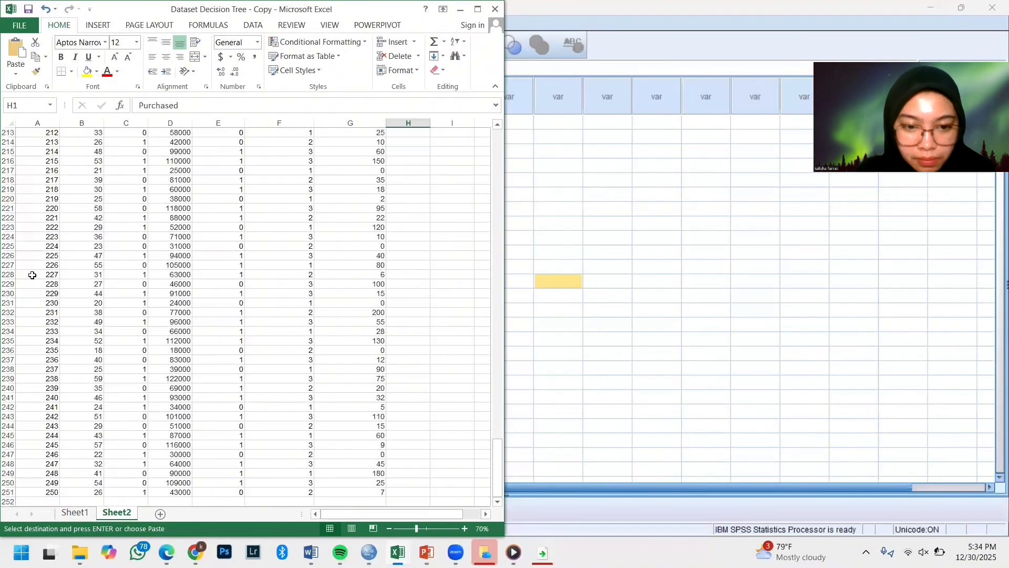
pyautogui.scroll(3, 27, 172)
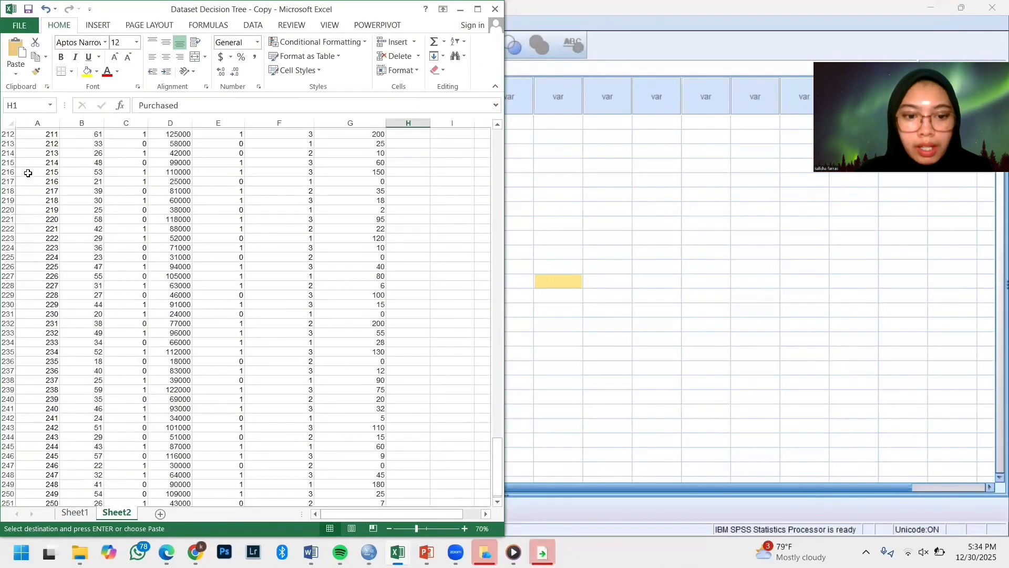
pyautogui.scroll(2, 28, 168)
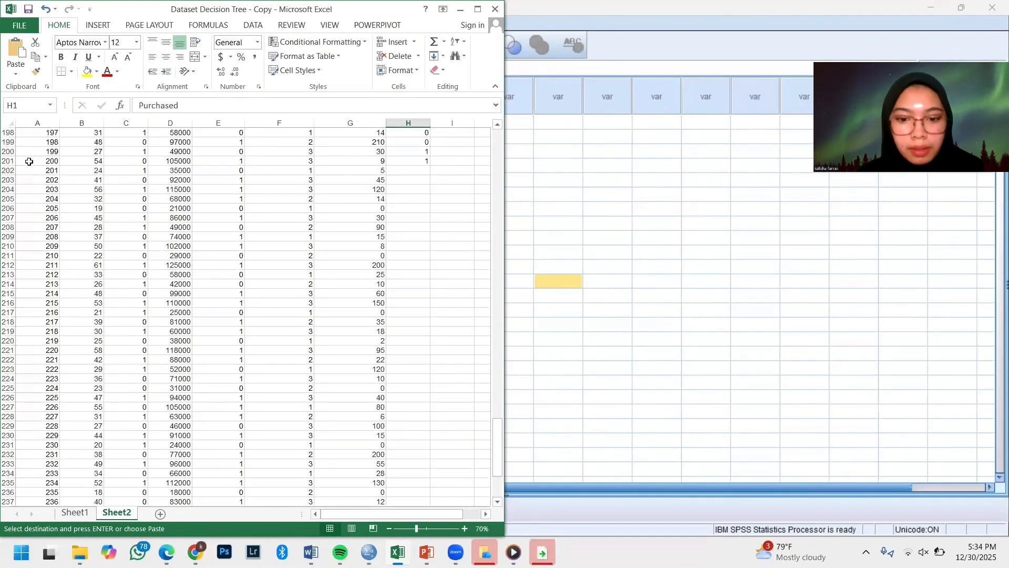
pyautogui.click(26, 160)
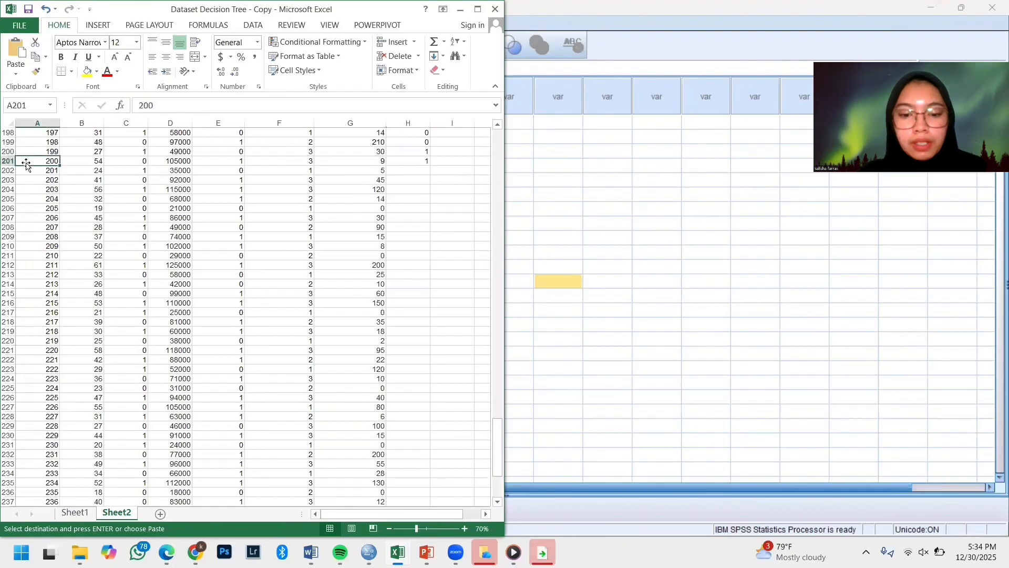
pyautogui.moveTo(26, 160); pyautogui.dragTo(351, 461)
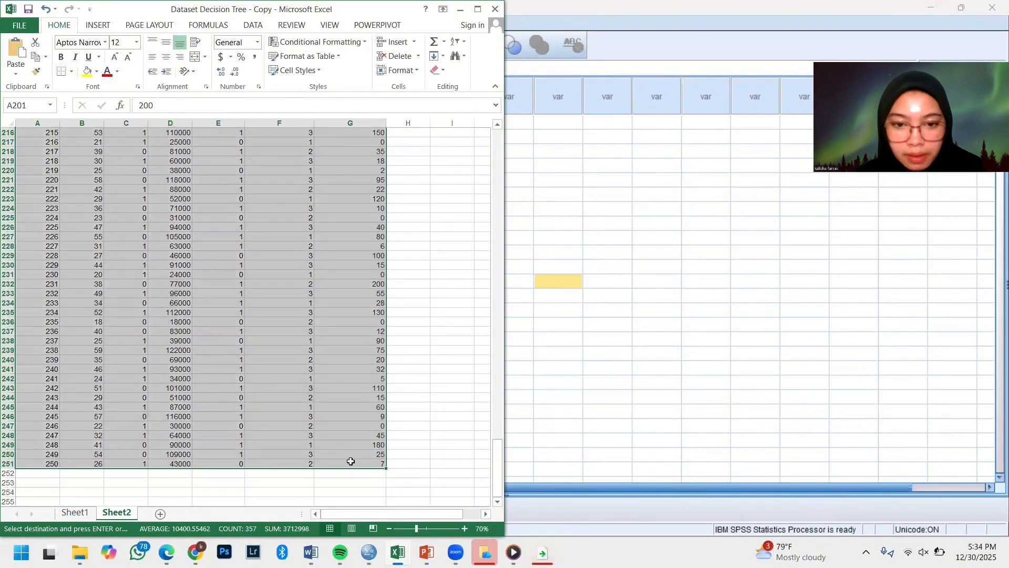
pyautogui.hotkey('ctrl', 'c')
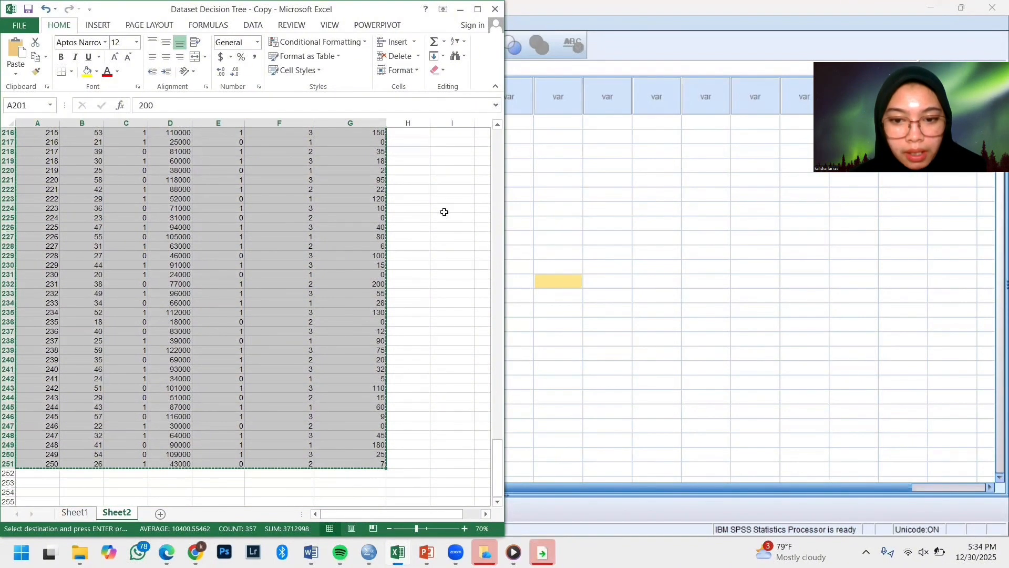
# Put the Excel workbook away and paste the copied customer records into the SPSS data set, starting at CustomerID in row 201.
pyautogui.click(462, 10)
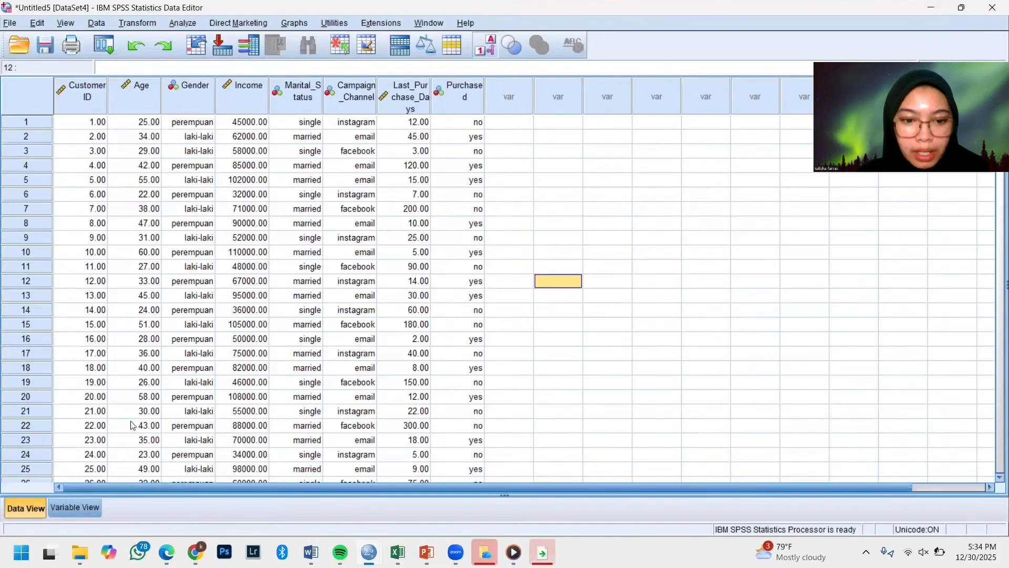
pyautogui.scroll(-4, 137, 443)
pyautogui.scroll(-20, 137, 443)
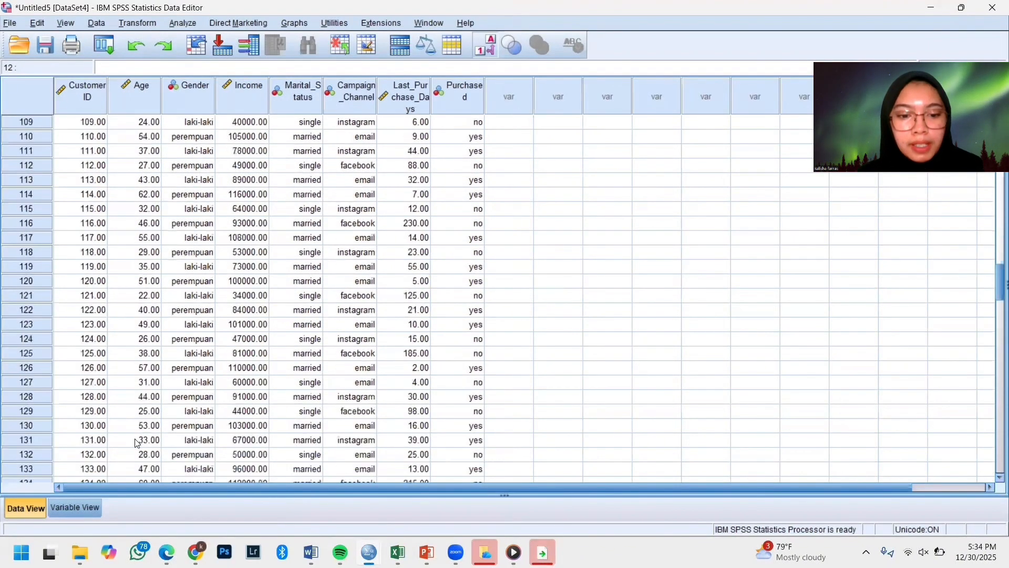
pyautogui.scroll(3, 137, 444)
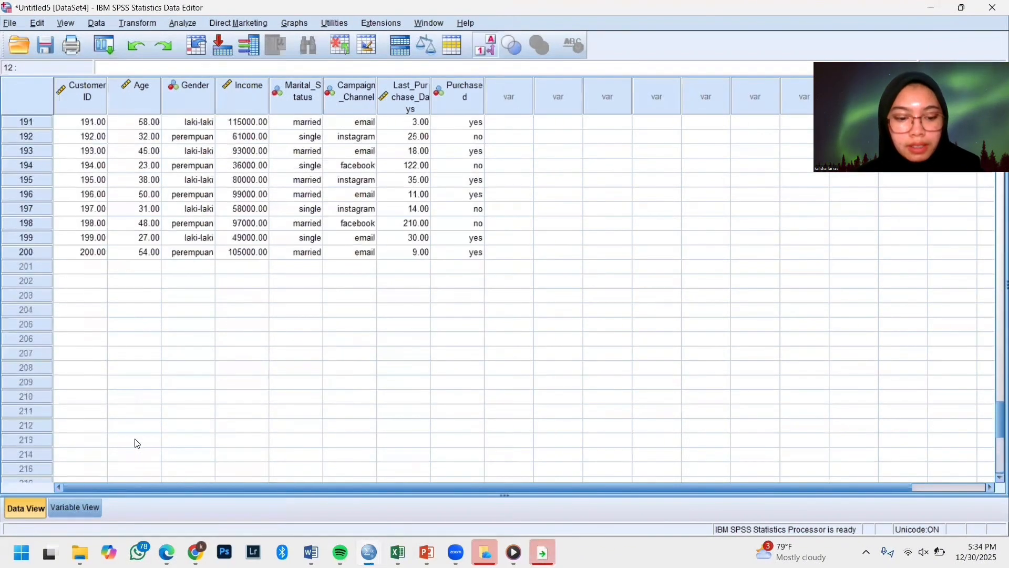
pyautogui.click(61, 269)
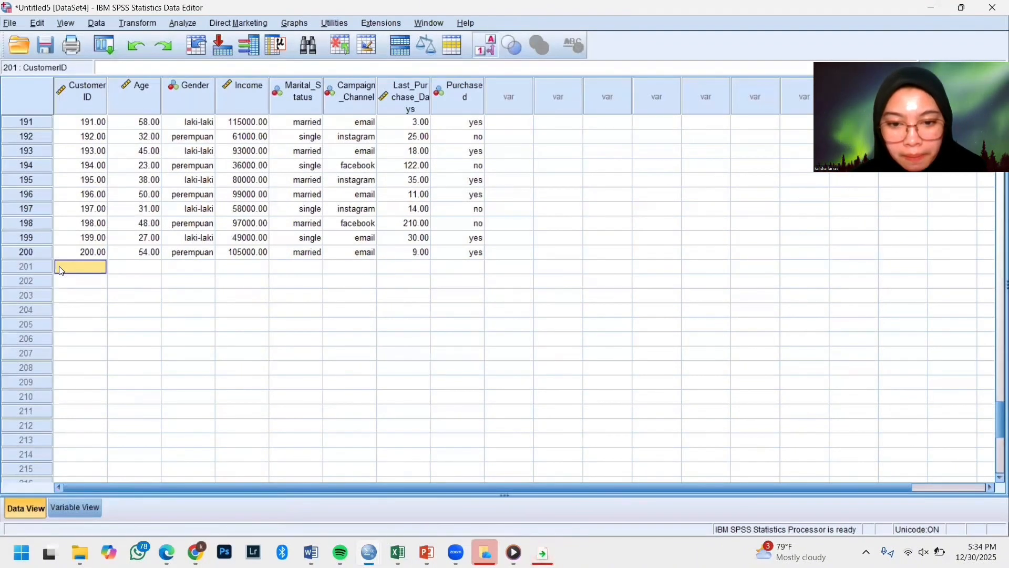
pyautogui.hotkey('ctrl', 'v')
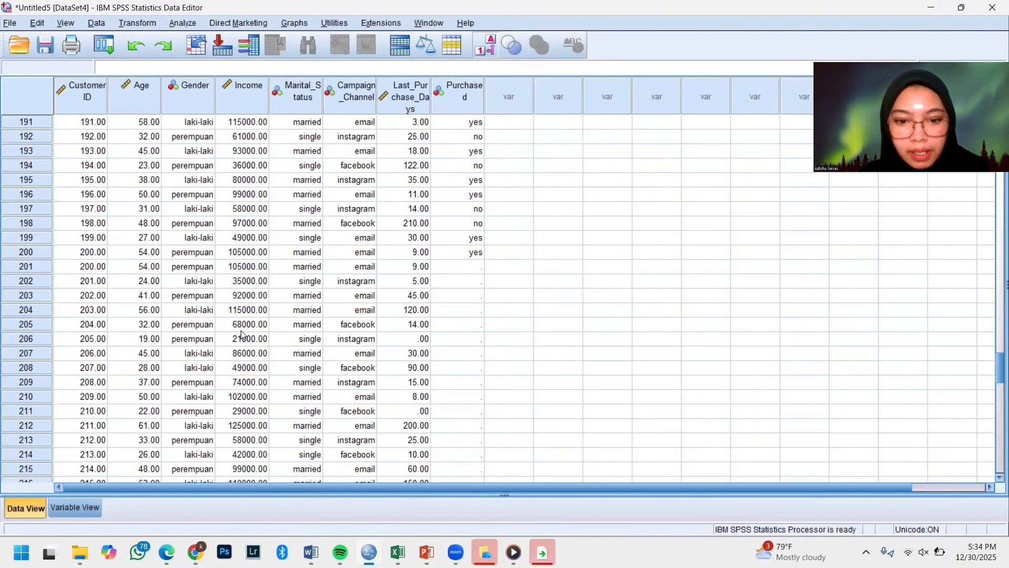
# Reopen the classification tree setup for Purchased and choose CRT as the growing method.
pyautogui.click(175, 26)
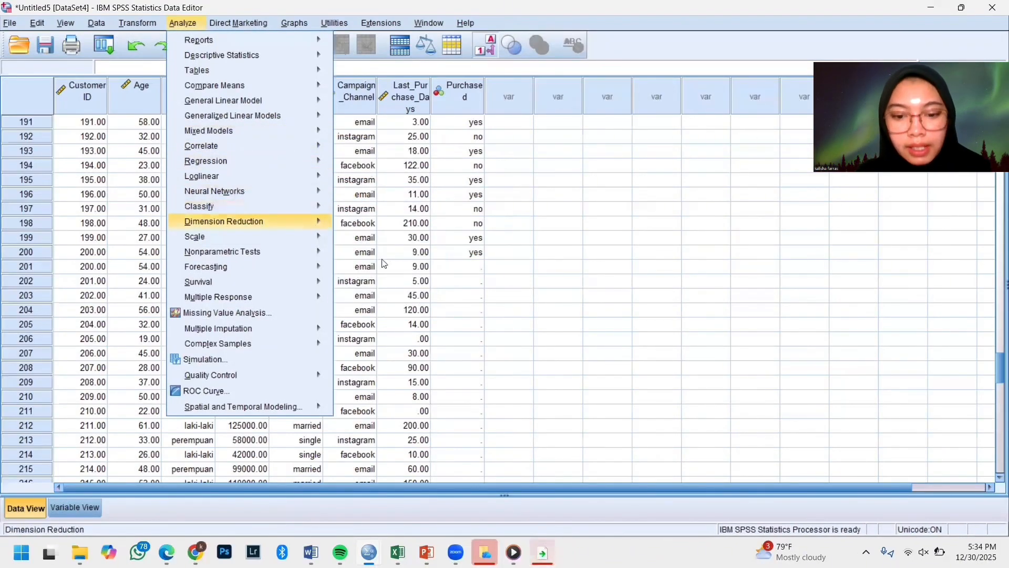
pyautogui.moveTo(297, 206)
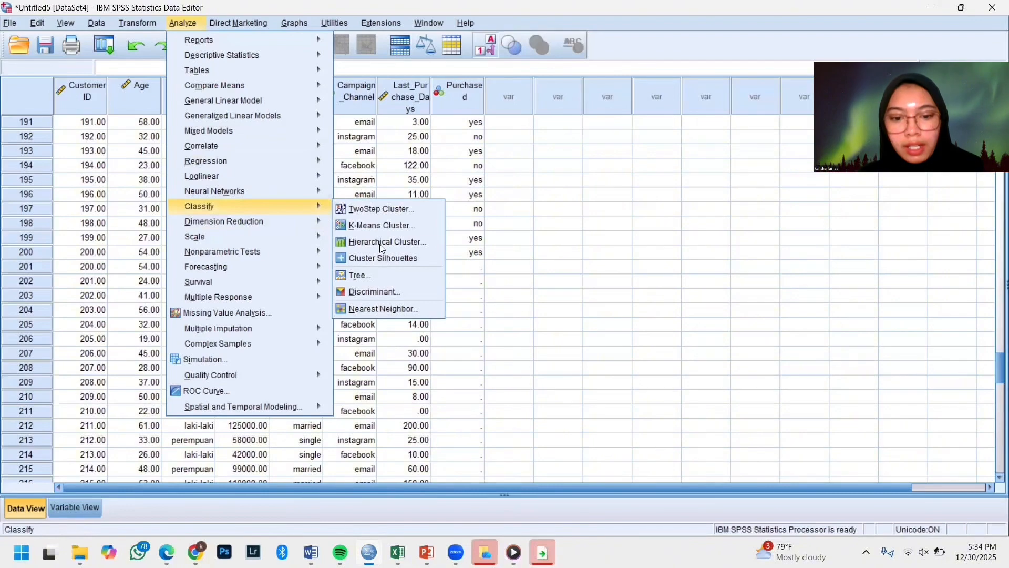
pyautogui.click(397, 275)
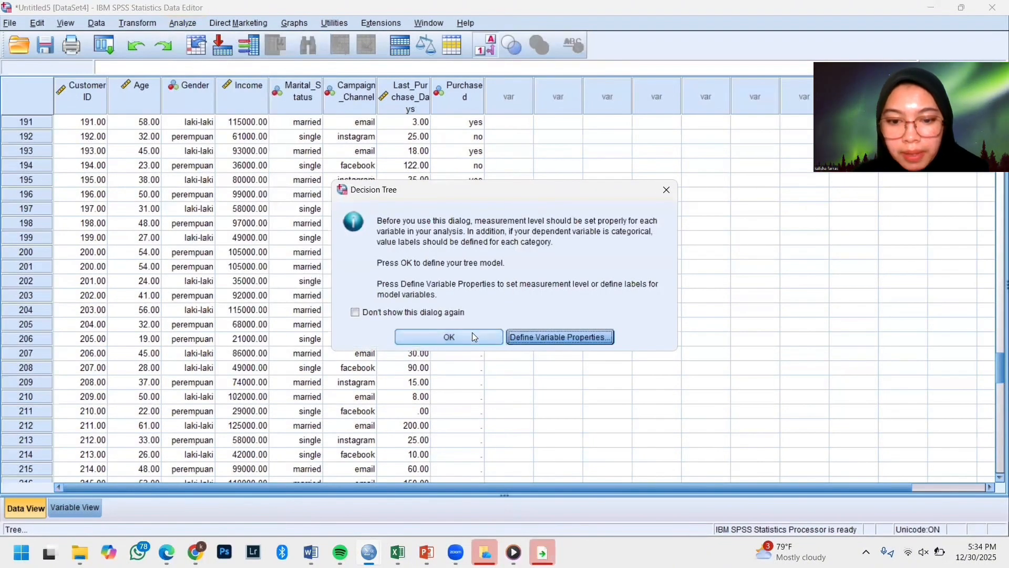
pyautogui.click(473, 336)
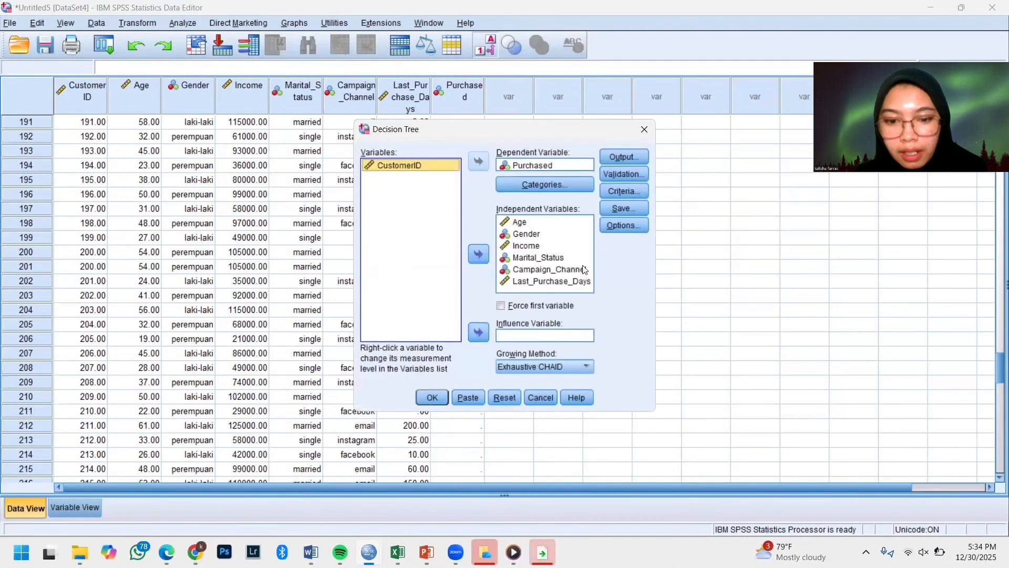
pyautogui.click(540, 368)
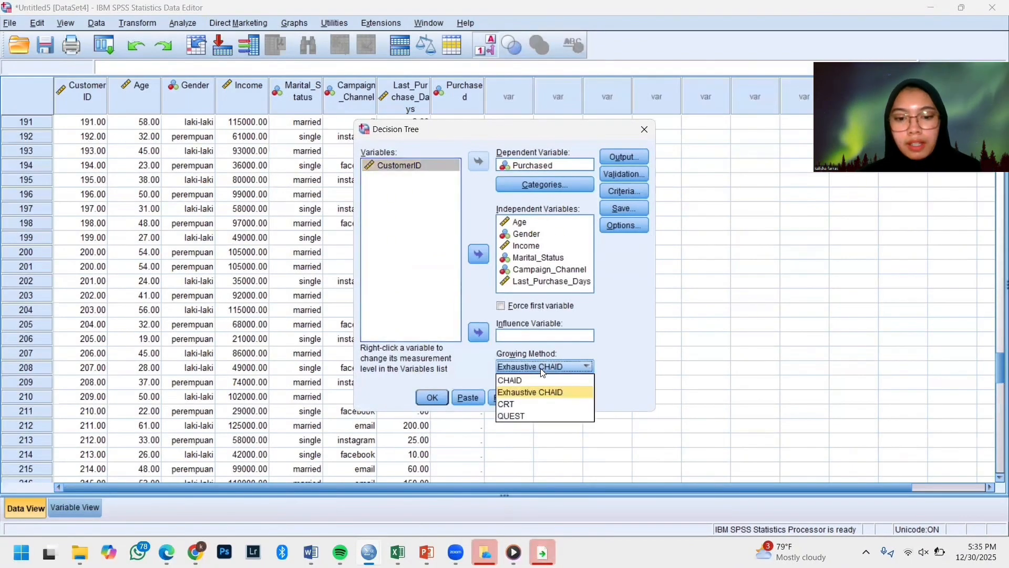
pyautogui.click(526, 404)
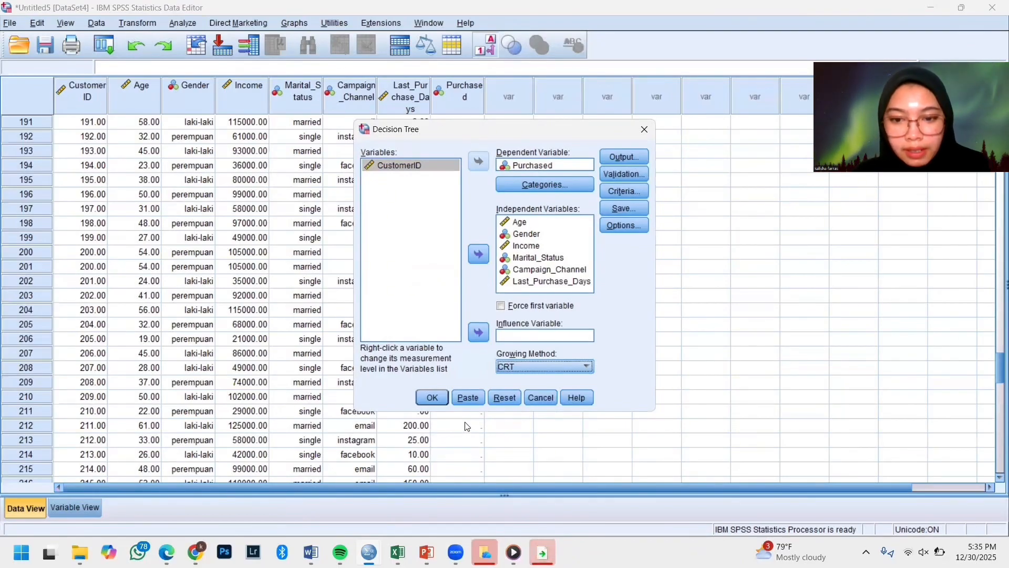
# Set the tree to save the predicted value as a variable and run the analysis.
pyautogui.click(634, 207)
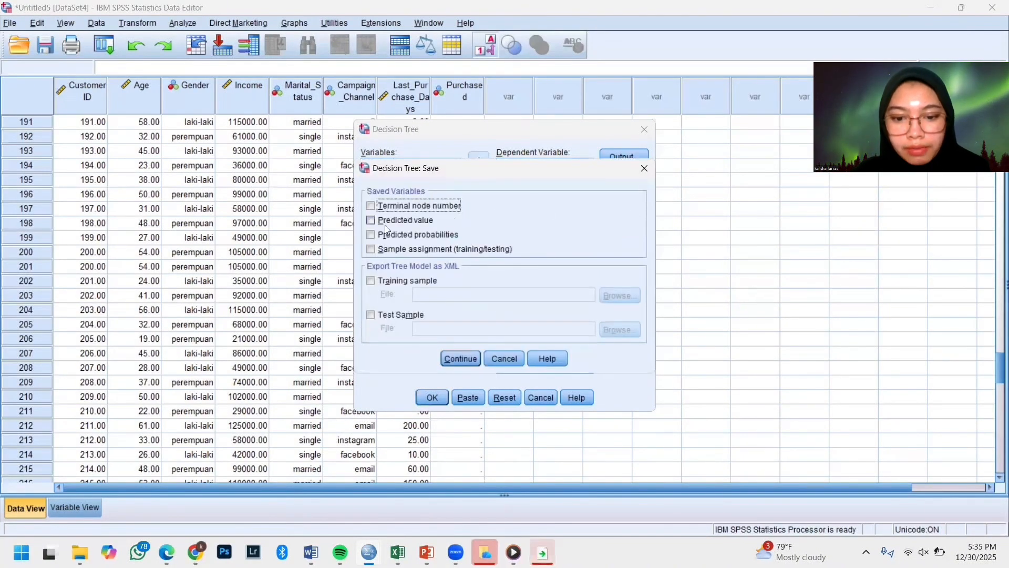
pyautogui.click(372, 220)
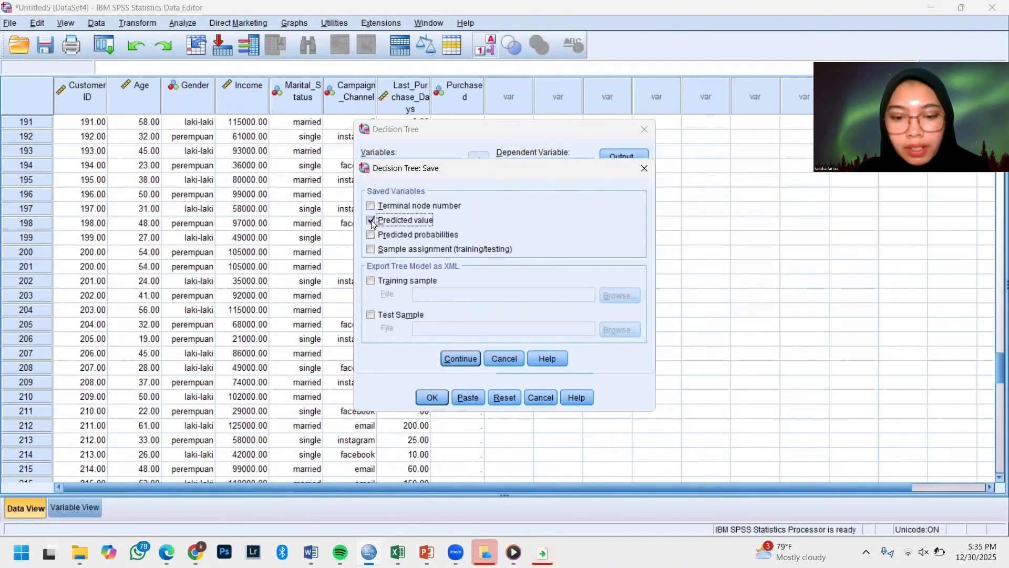
pyautogui.click(461, 359)
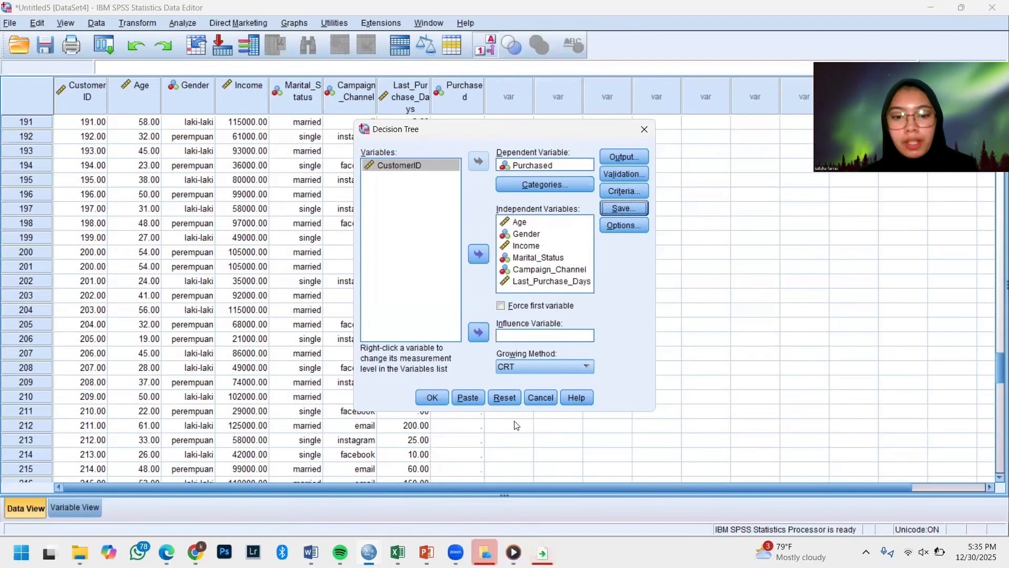
pyautogui.click(422, 400)
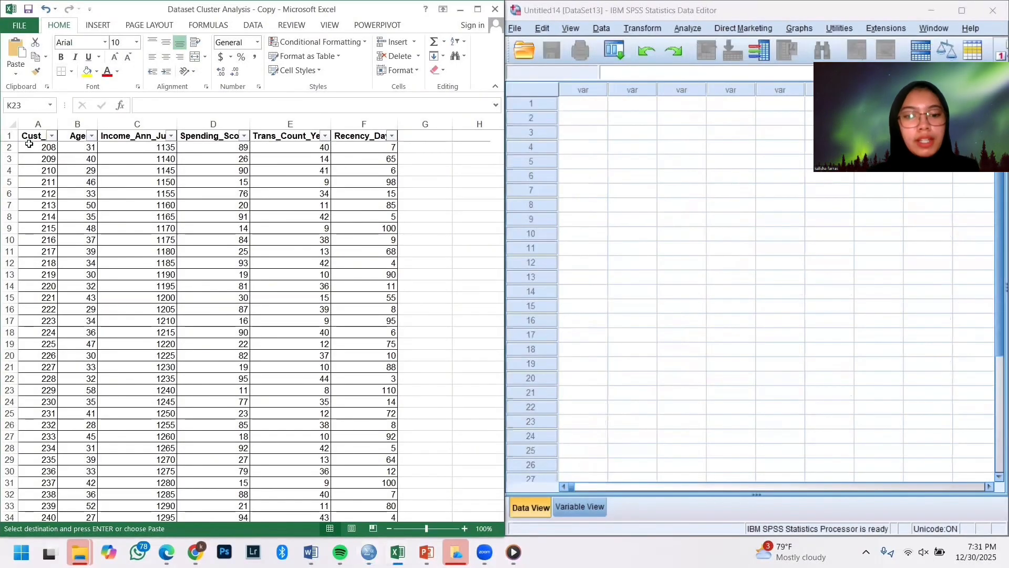
# Copy the customer records A2:F261 from the Dataset Cluster Analysis workbook and paste them into the empty SPSS data set from the first cell.
pyautogui.moveTo(29, 144); pyautogui.dragTo(353, 213)
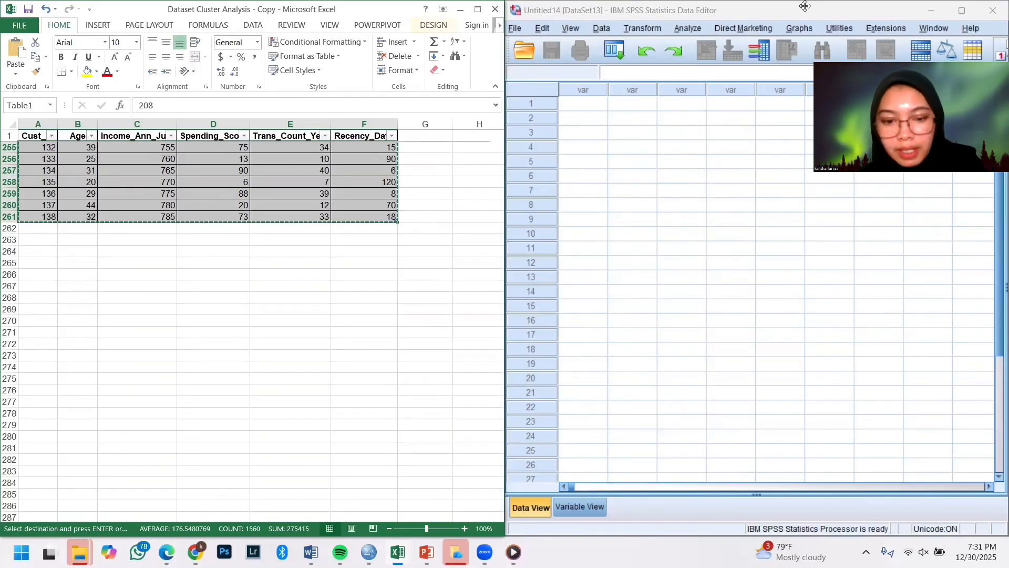
pyautogui.click(571, 101)
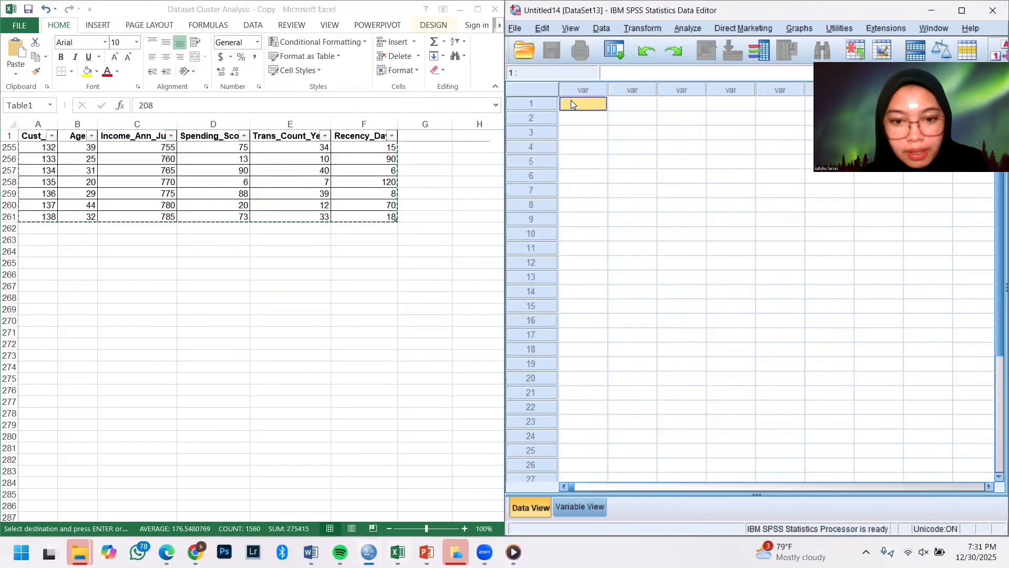
pyautogui.rightClick(571, 100)
pyautogui.click(599, 143)
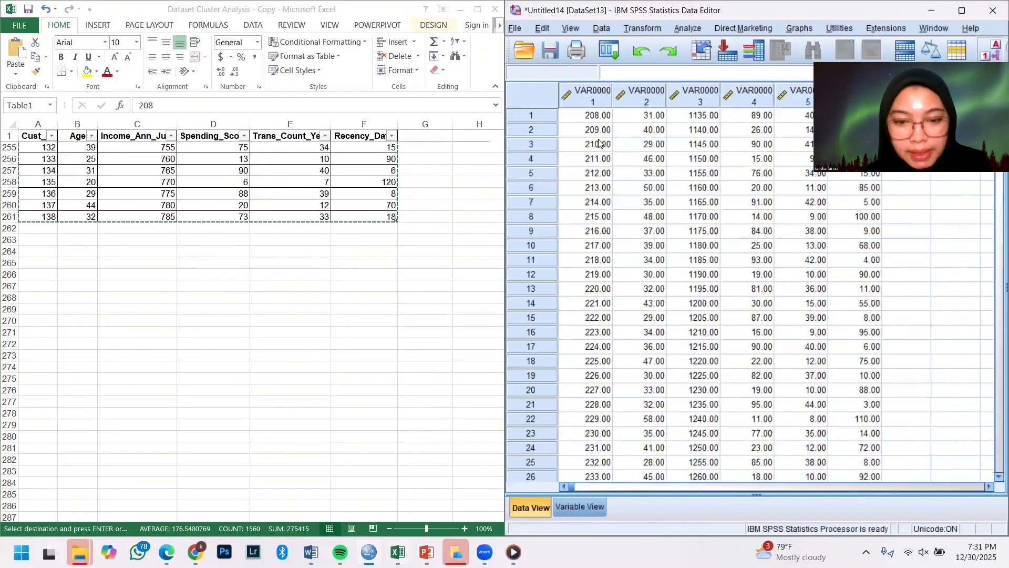
# Show the variable definitions, look up the header in cell A1 of the workbook and rename the first variable Cust.
pyautogui.click(587, 508)
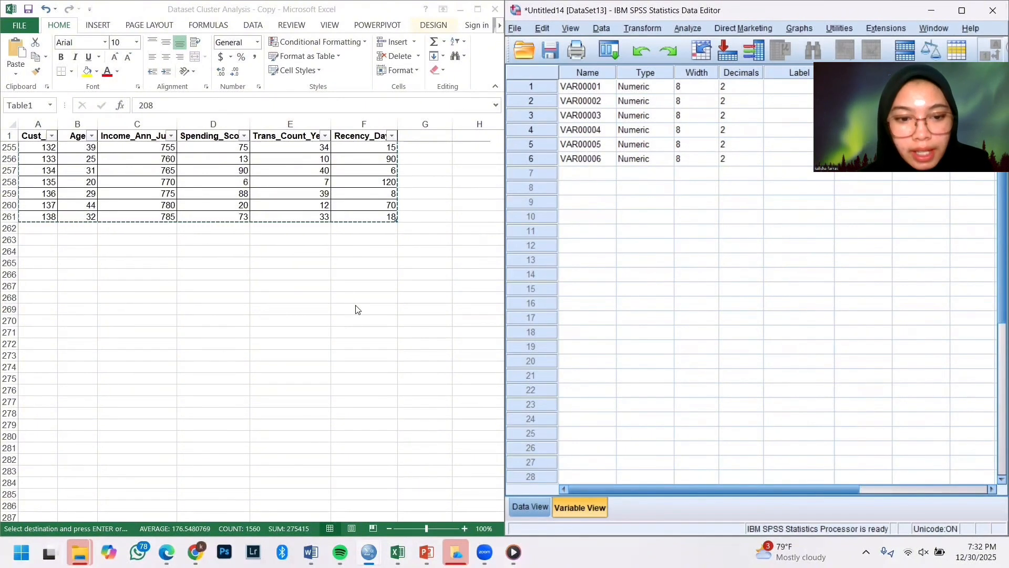
pyautogui.click(320, 274)
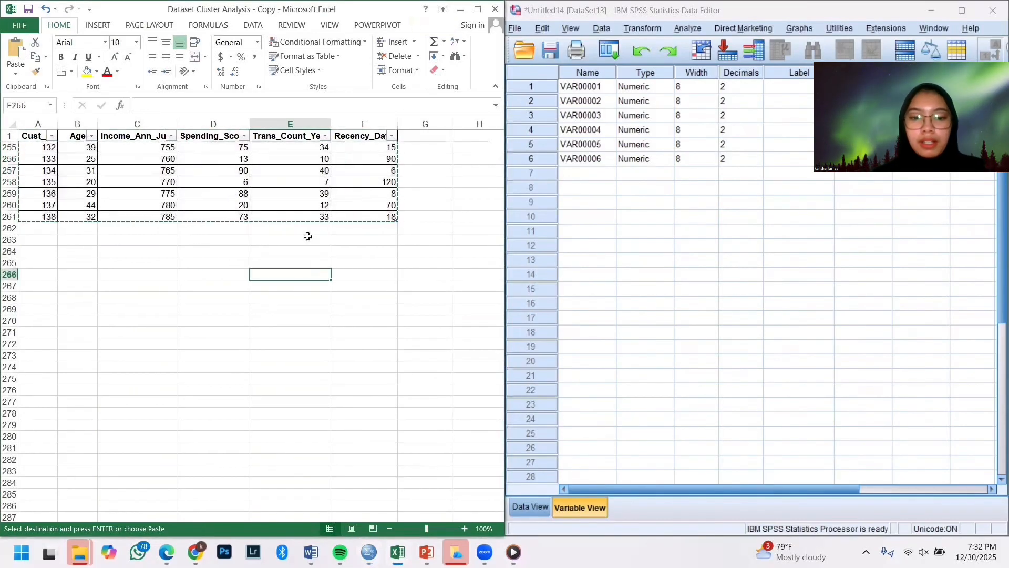
pyautogui.scroll(20, 295, 193)
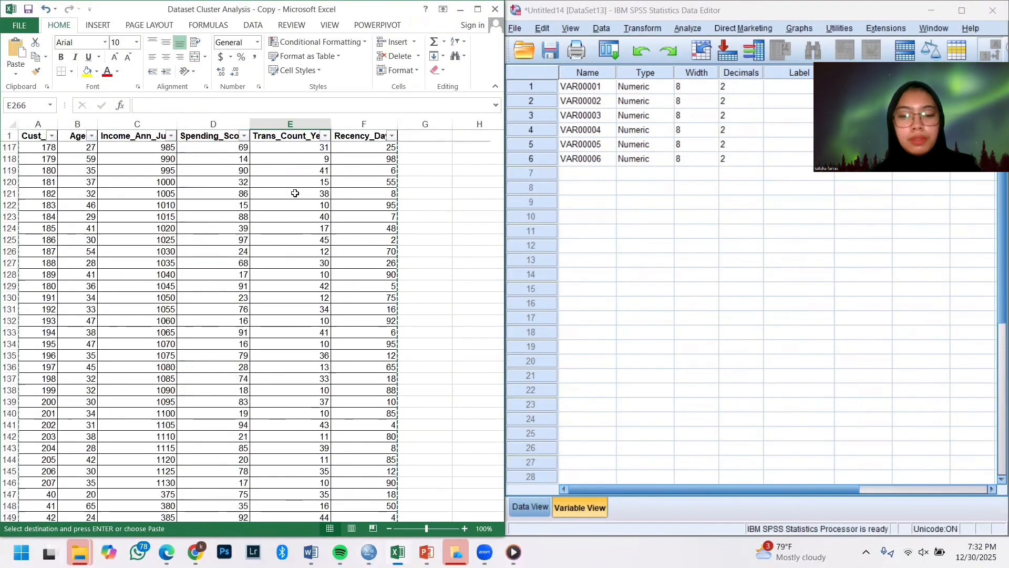
pyautogui.scroll(20, 295, 193)
pyautogui.scroll(10, 294, 193)
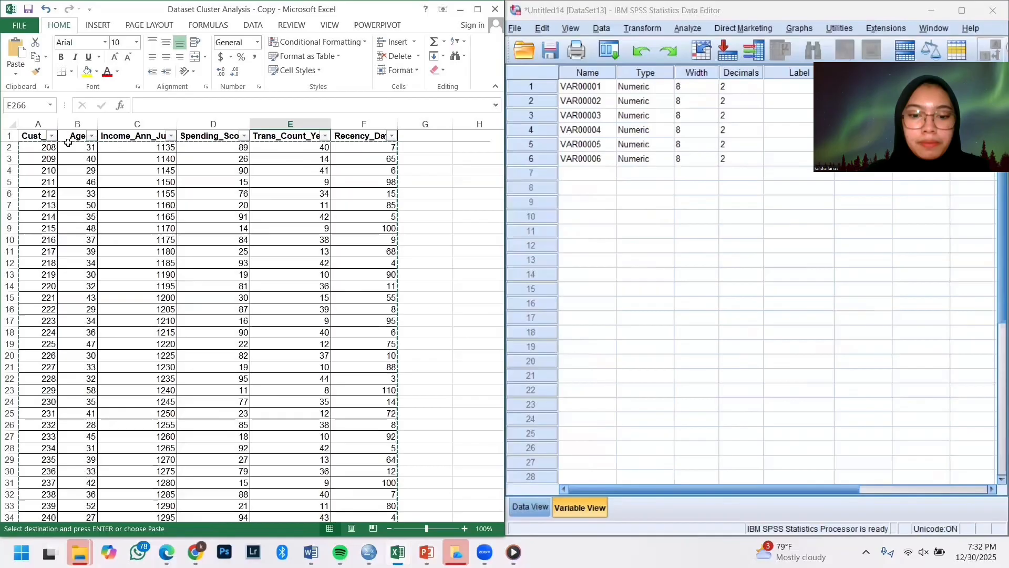
pyautogui.click(29, 135)
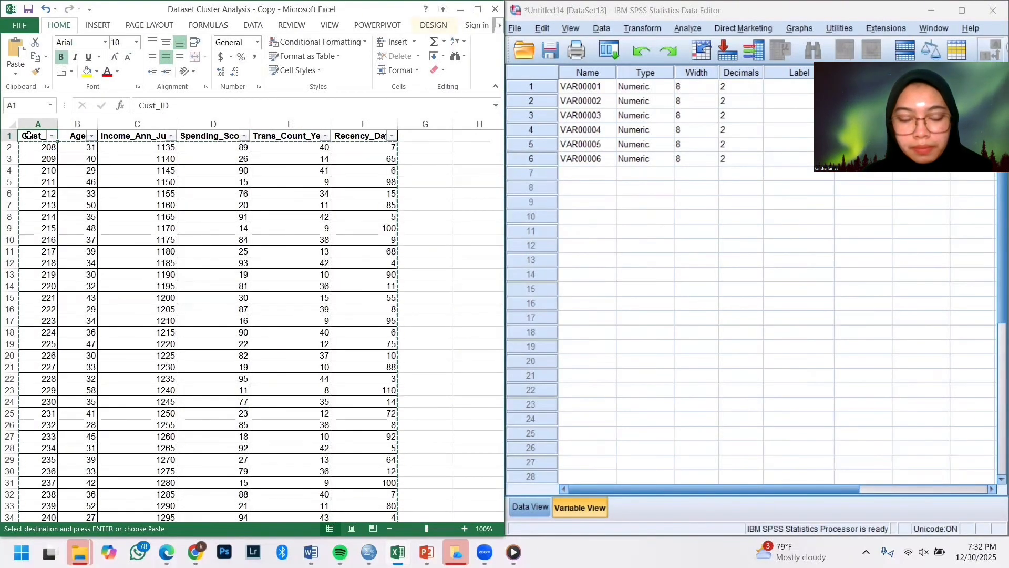
pyautogui.click(587, 88)
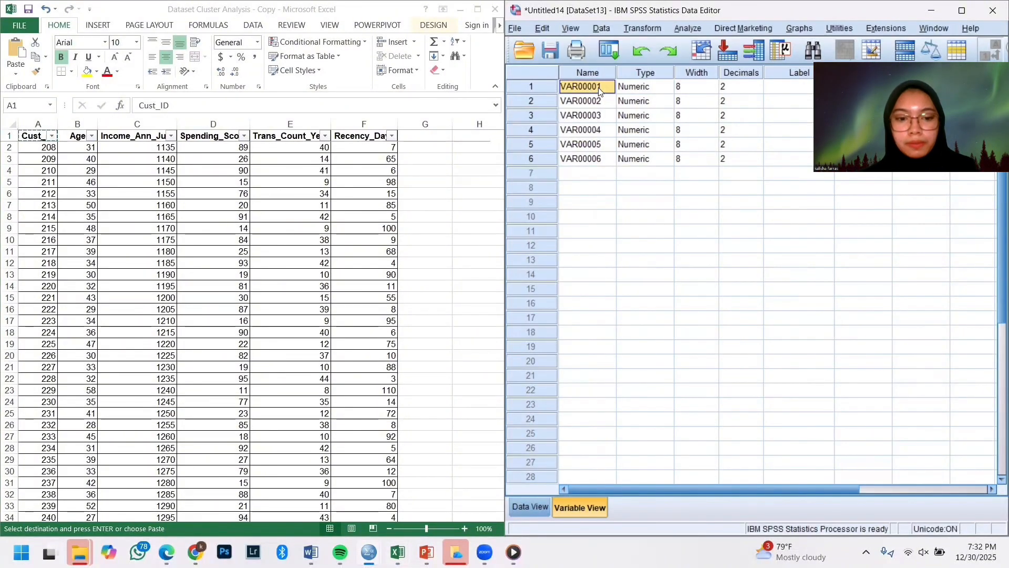
pyautogui.write('C')
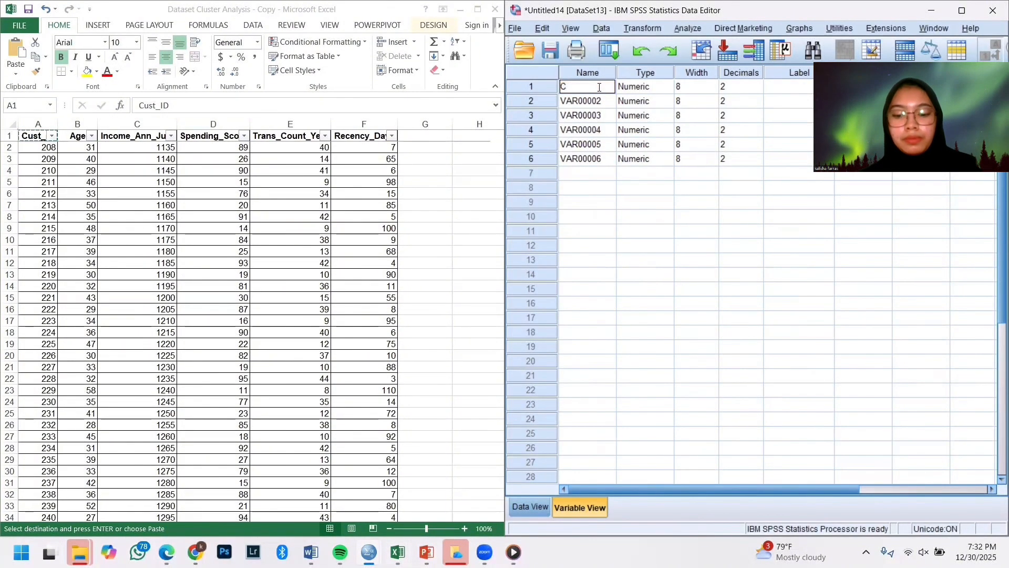
pyautogui.write('ust')
# Rename the second variable Age, following the header in cell B1 of the workbook.
pyautogui.click(72, 136)
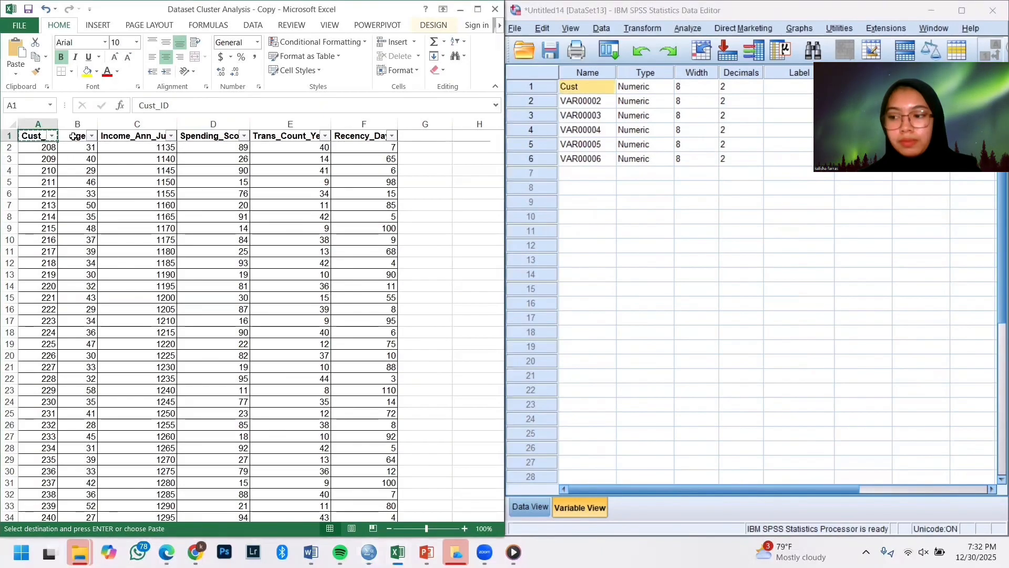
pyautogui.click(72, 136)
pyautogui.hotkey('ctrl', 'c')
pyautogui.click(600, 101)
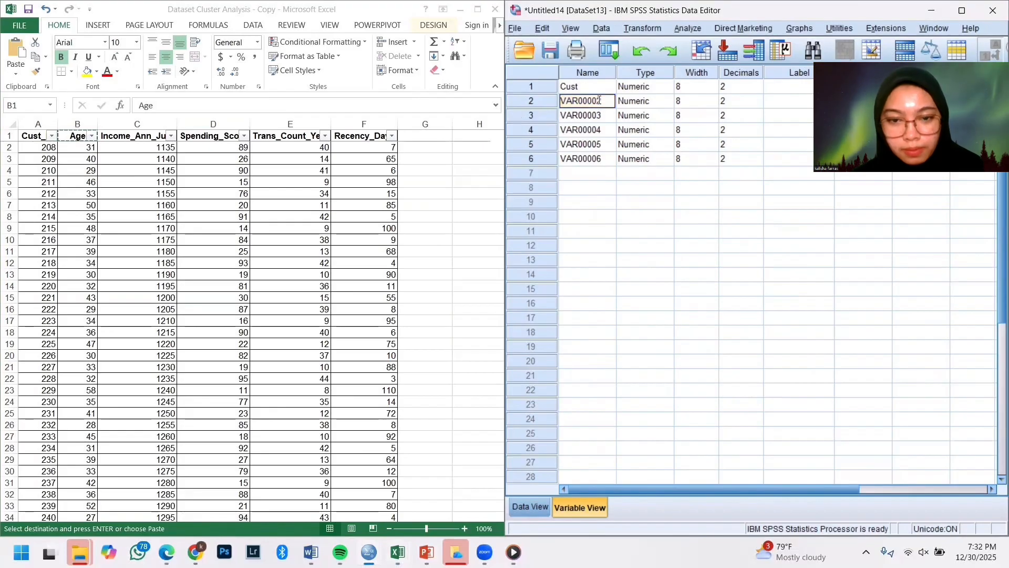
pyautogui.write('Age')
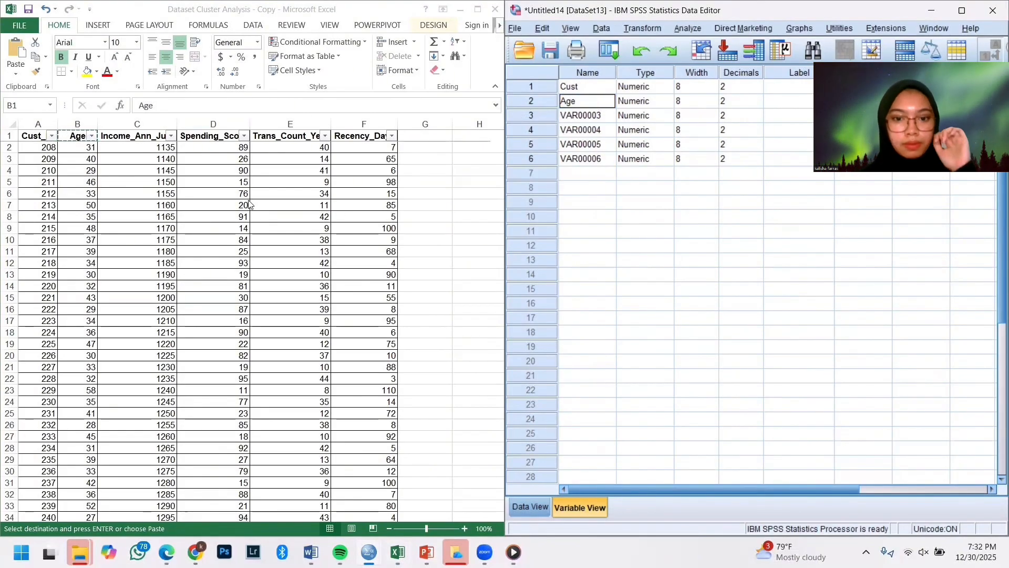
# Copy the header text Income_Ann_Juta from cell C1 of the workbook and paste it as the third variable's name.
pyautogui.click(180, 124)
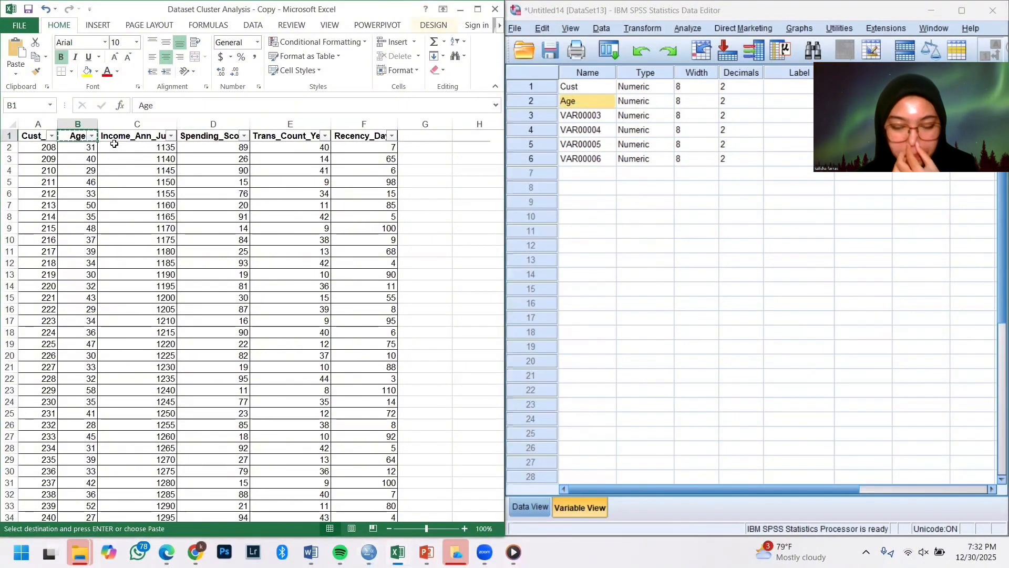
pyautogui.click(136, 135)
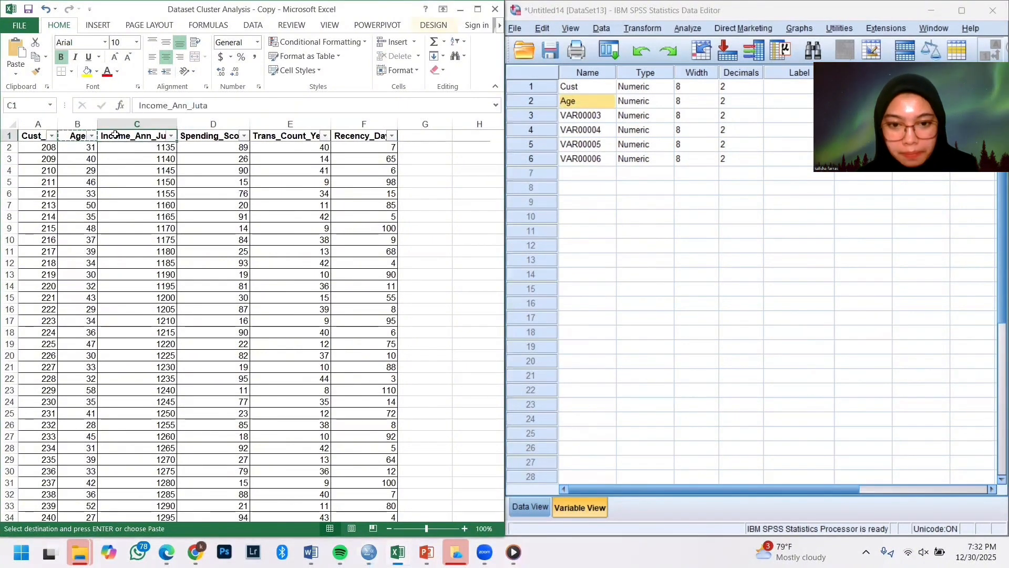
pyautogui.click(588, 114)
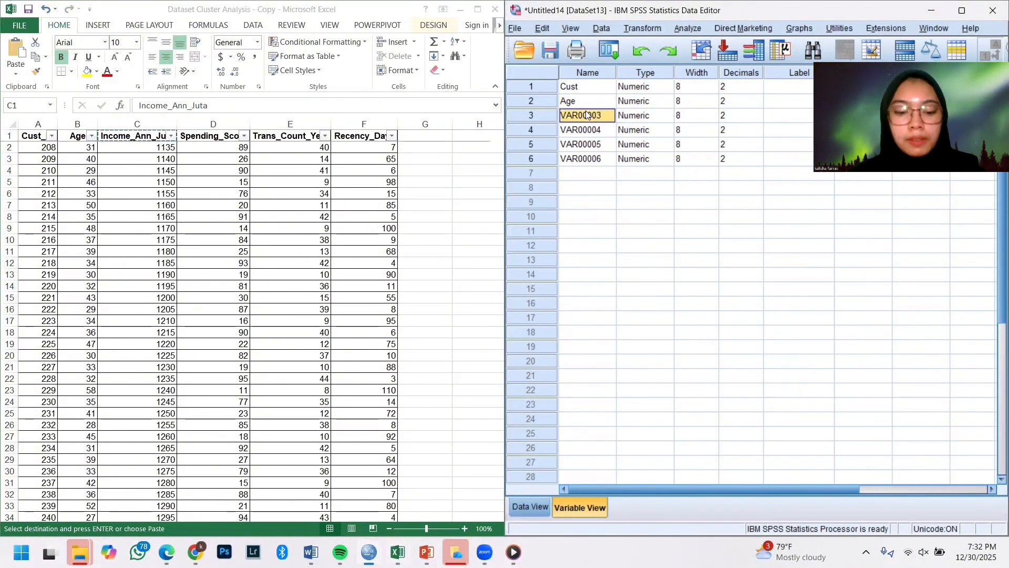
pyautogui.click(154, 104)
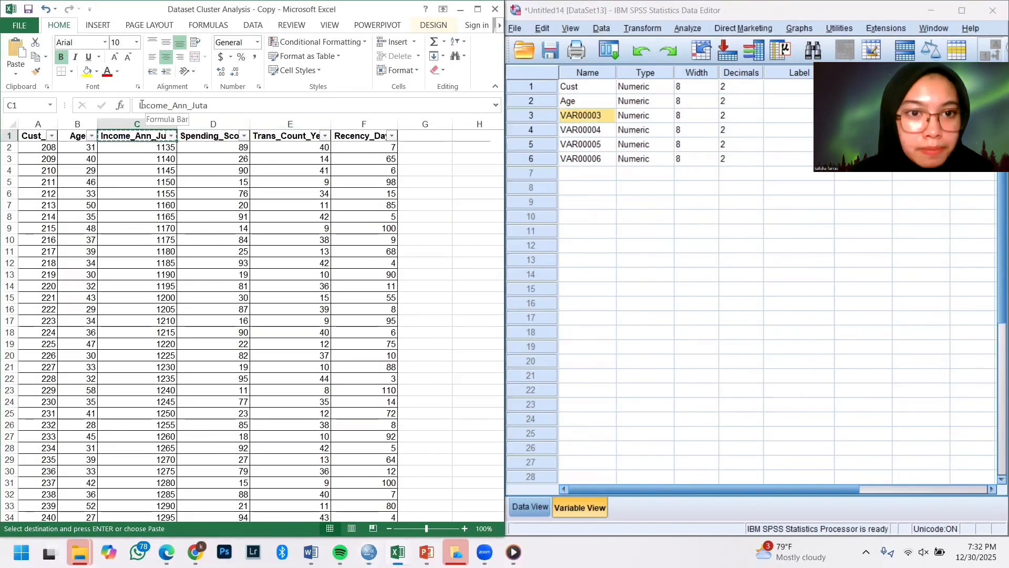
pyautogui.doubleClick(142, 105)
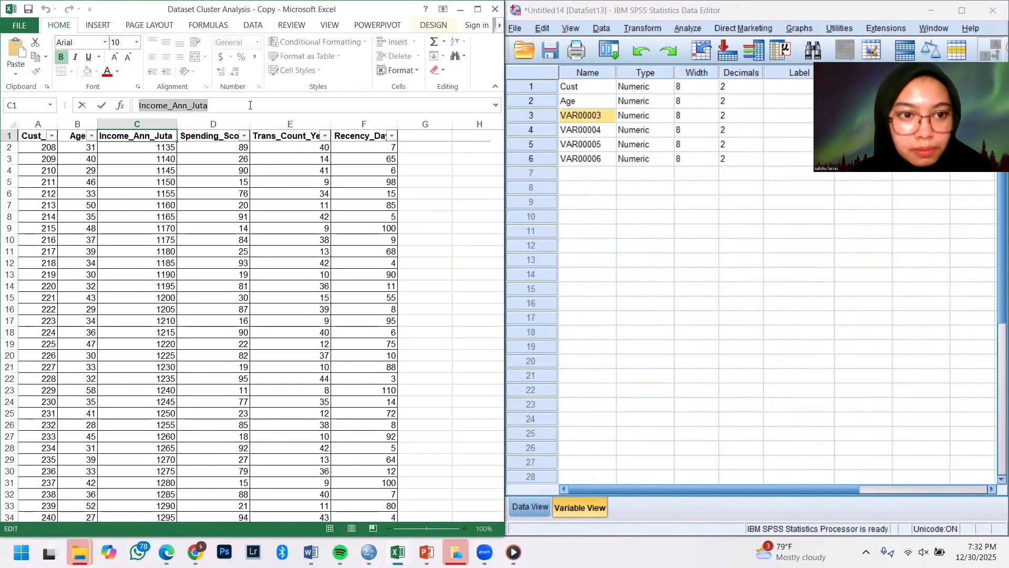
pyautogui.click(605, 117)
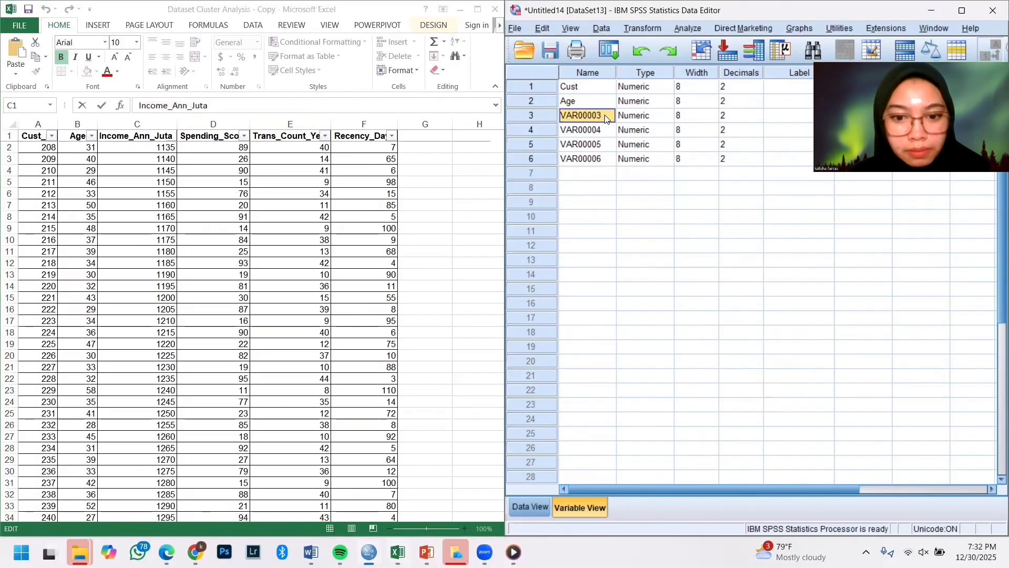
pyautogui.rightClick(605, 116)
pyautogui.click(623, 142)
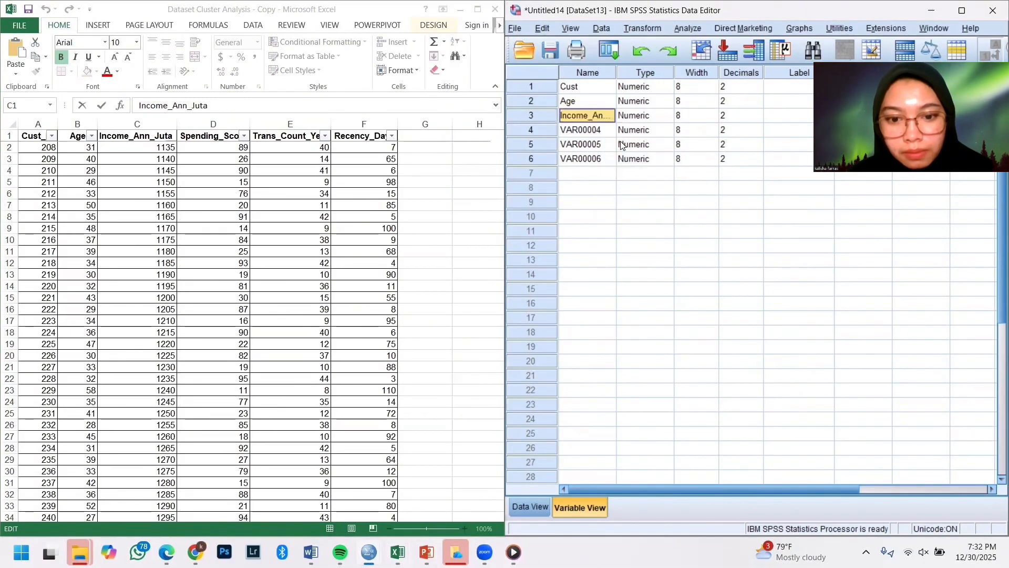
# Copy the header text Spending_Score from cell D1 of the workbook and paste it as the fourth variable's name.
pyautogui.click(214, 138)
pyautogui.click(213, 138)
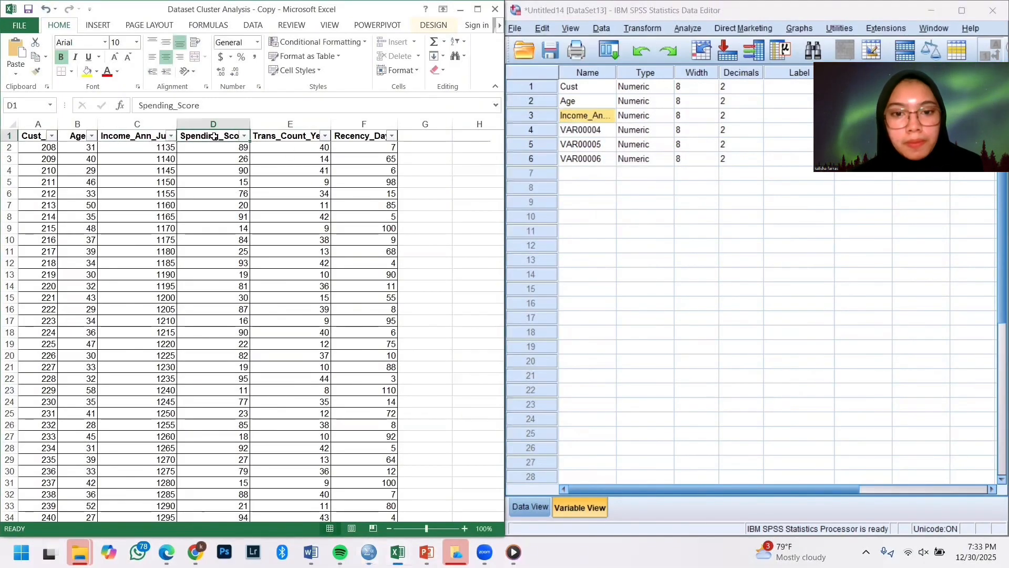
pyautogui.doubleClick(201, 104)
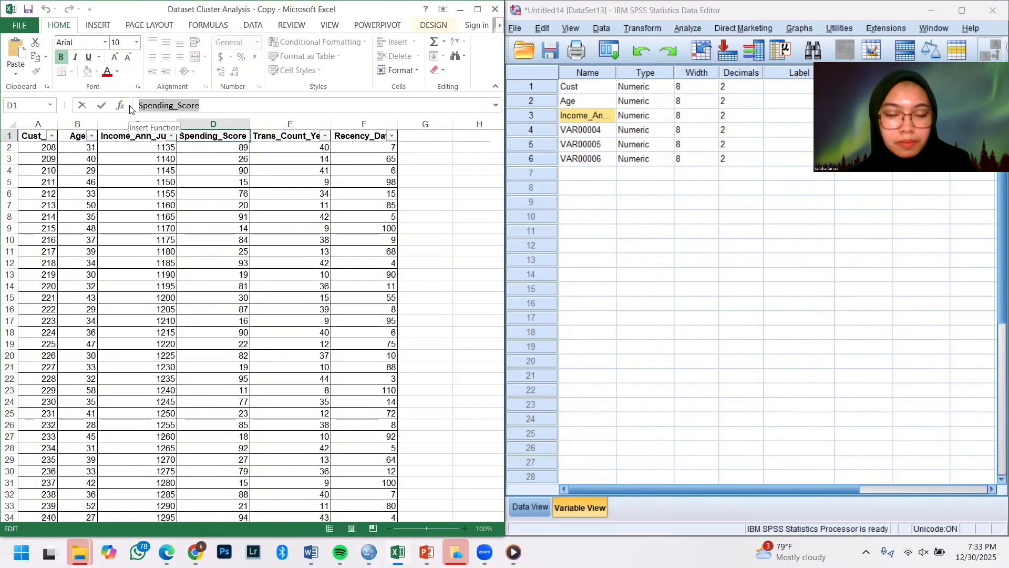
pyautogui.click(609, 130)
pyautogui.rightClick(609, 129)
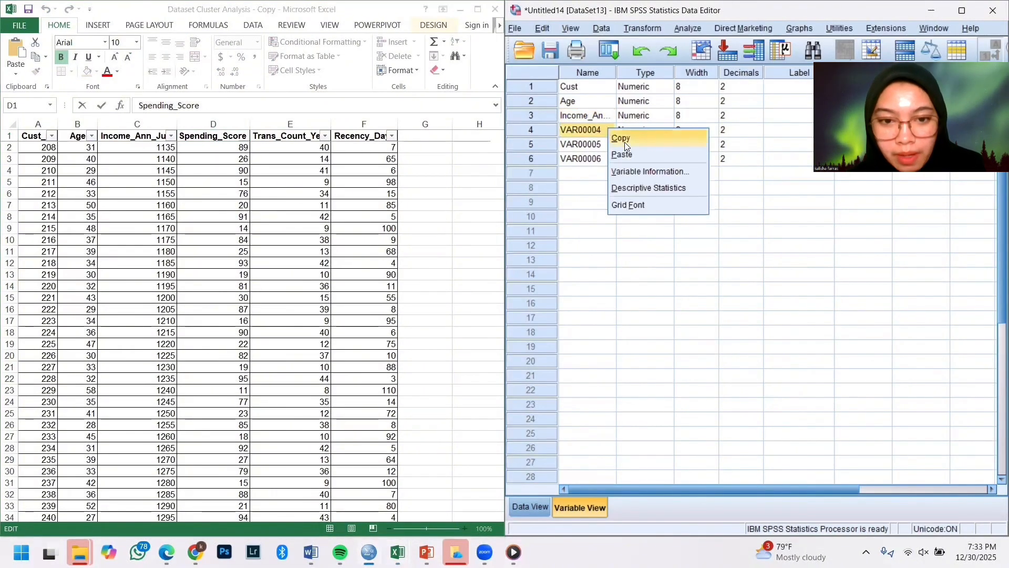
pyautogui.click(625, 155)
# Copy the header text Trans_Count_Year from cell E1 of the workbook and paste it as the fifth variable's name.
pyautogui.click(587, 148)
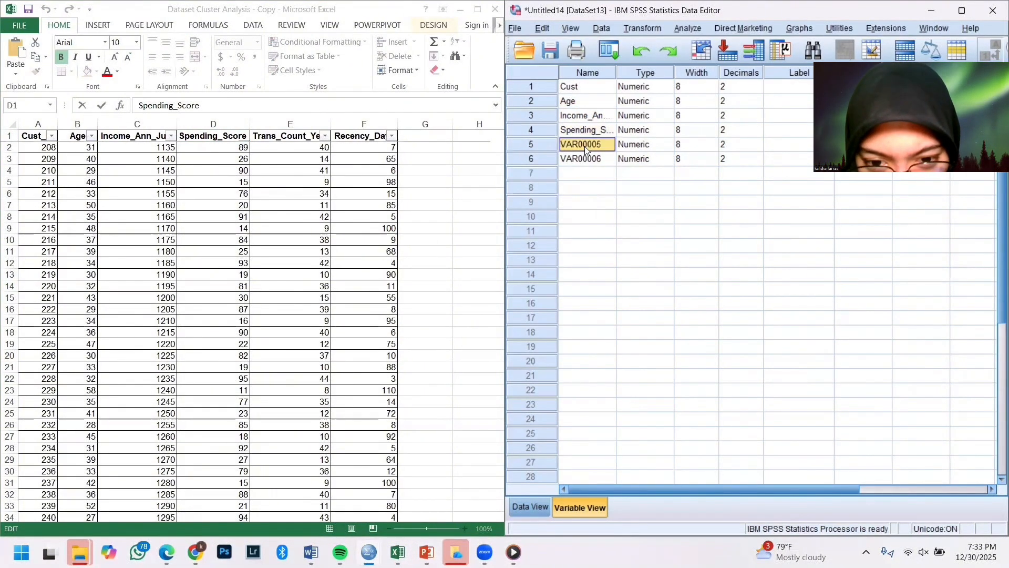
pyautogui.click(312, 137)
pyautogui.click(299, 135)
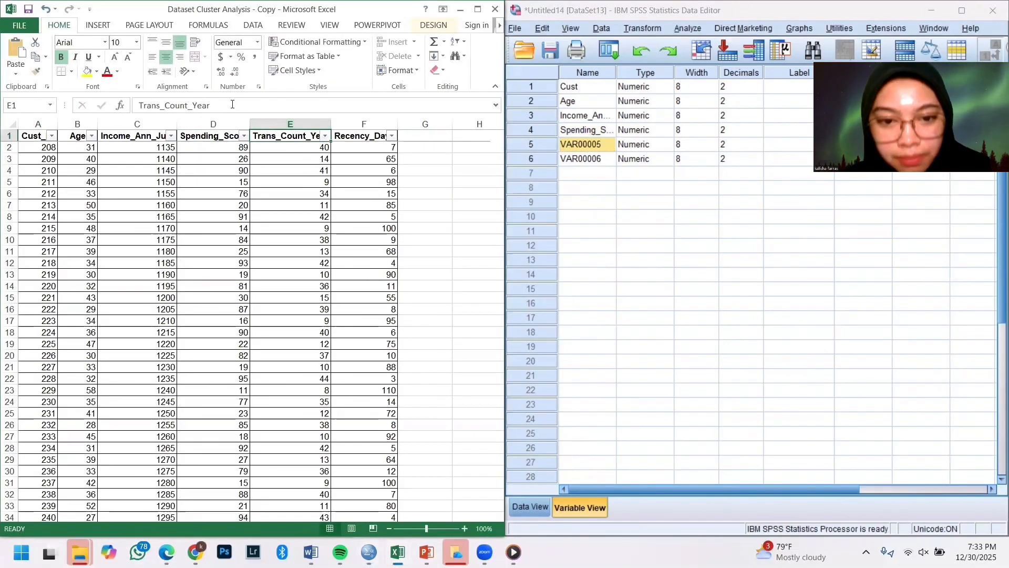
pyautogui.moveTo(232, 104); pyautogui.dragTo(119, 116)
pyautogui.doubleClick(165, 105)
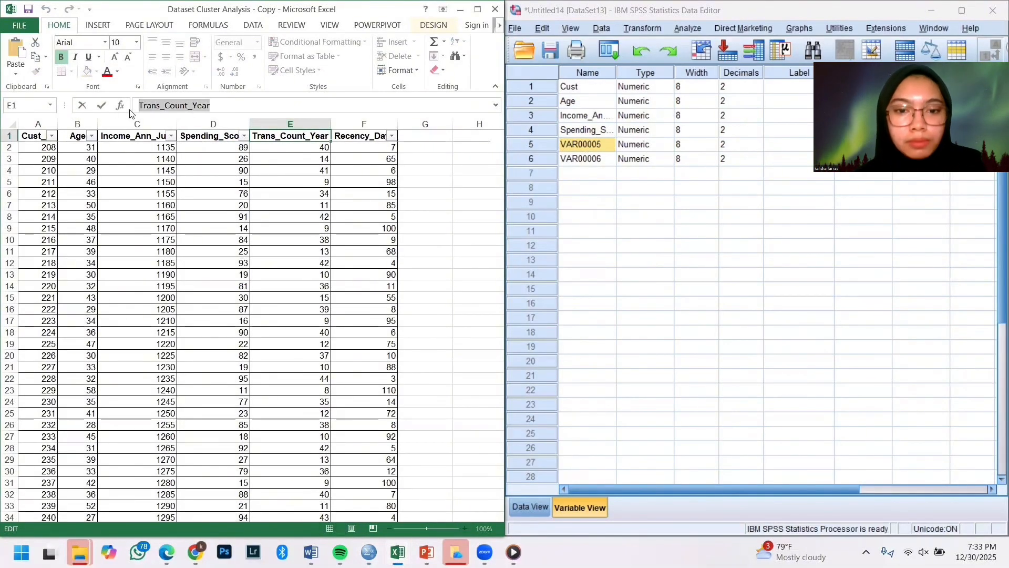
pyautogui.click(613, 143)
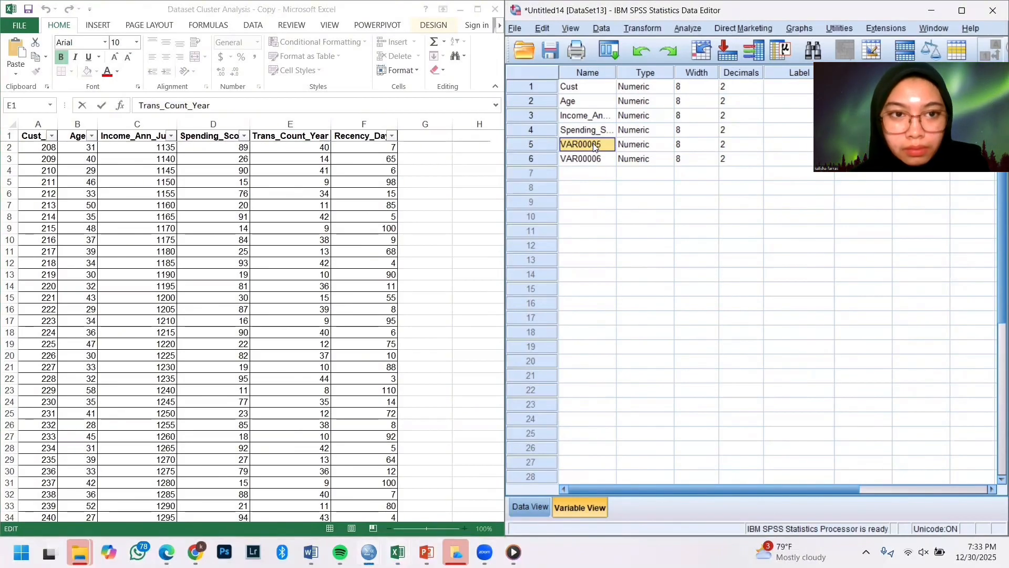
pyautogui.rightClick(595, 147)
pyautogui.click(606, 168)
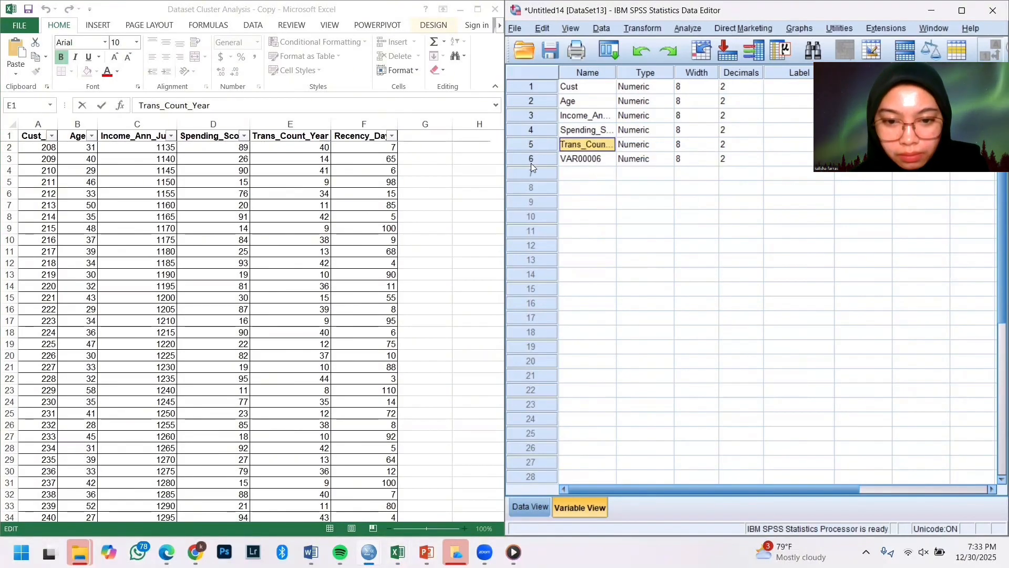
# Copy the header text Recency_Days from cell F1 of the workbook and replace the sixth variable's name with it.
pyautogui.click(602, 159)
pyautogui.click(375, 134)
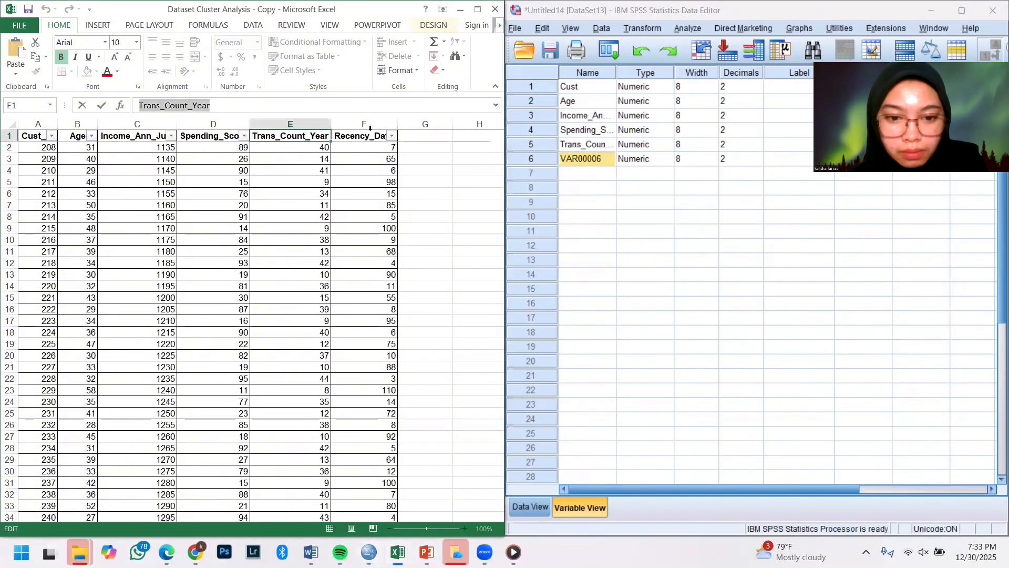
pyautogui.click(363, 138)
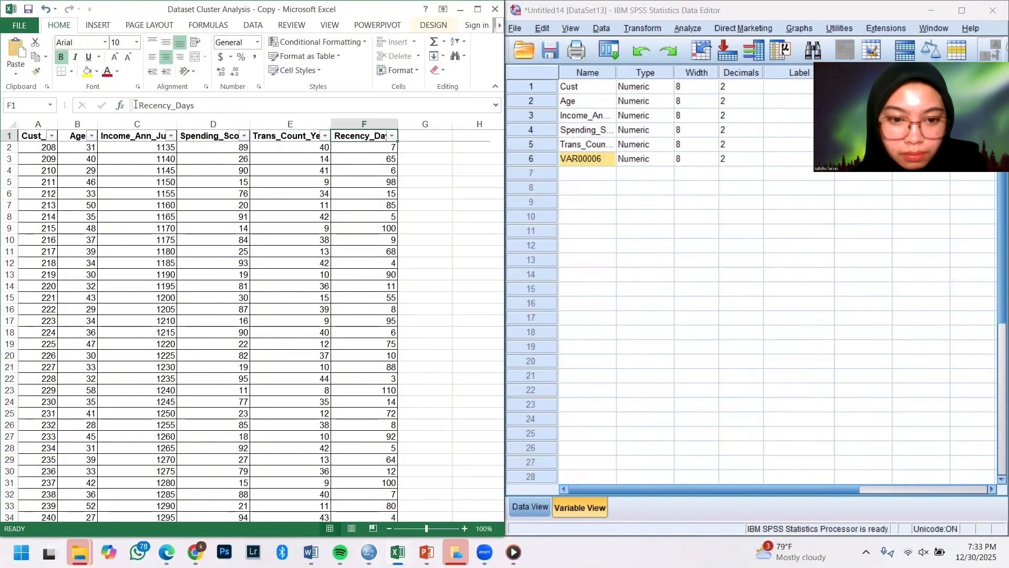
pyautogui.moveTo(138, 106); pyautogui.dragTo(249, 108)
pyautogui.hotkey('ctrl', 'c')
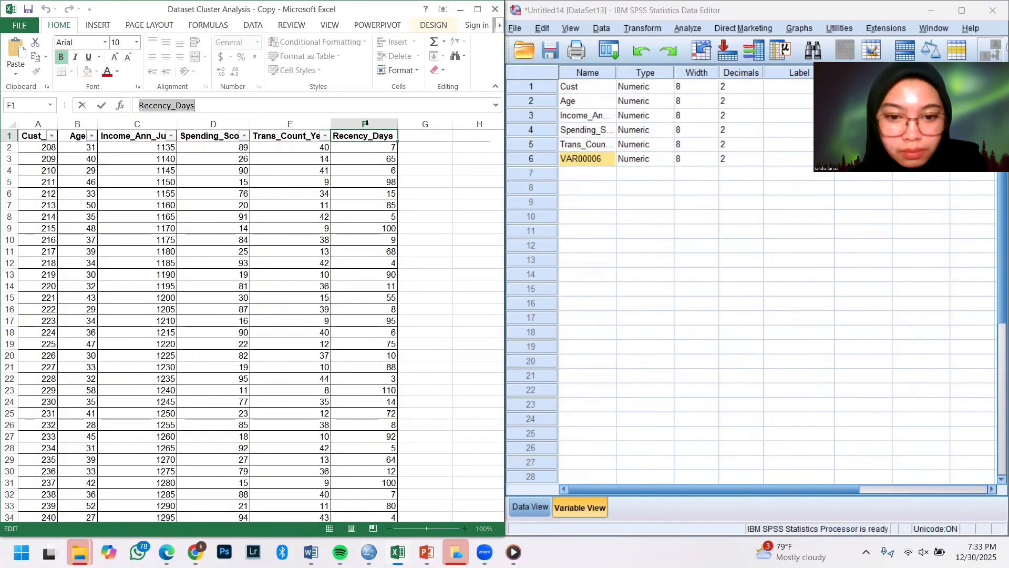
pyautogui.click(600, 160)
pyautogui.click(600, 161)
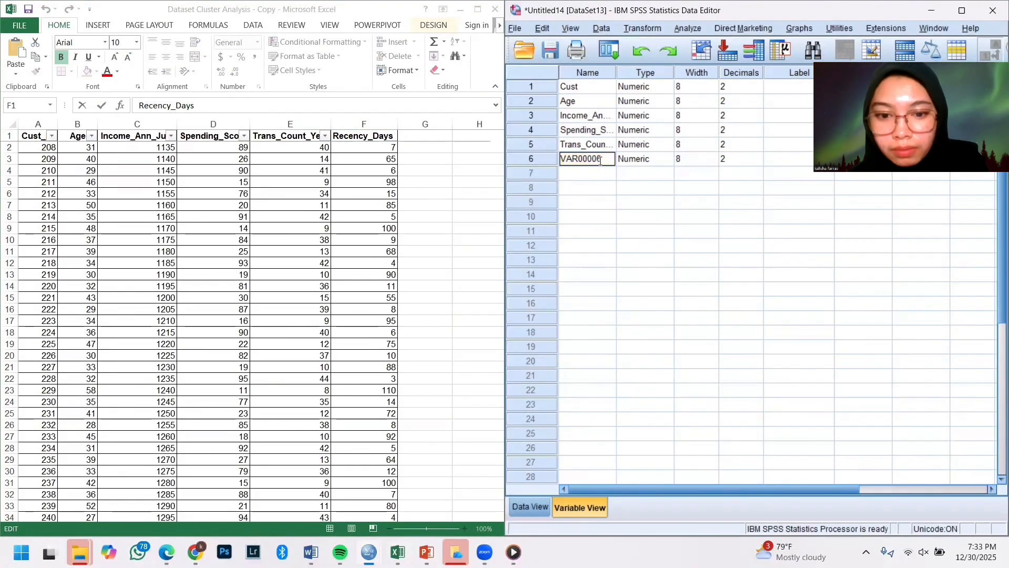
pyautogui.press('BackSpace')
pyautogui.press('BackSpace')
pyautogui.press('BackSpace')
pyautogui.press('BackSpace')
pyautogui.press('BackSpace')
pyautogui.press('BackSpace')
pyautogui.press('BackSpace')
pyautogui.press('BackSpace')
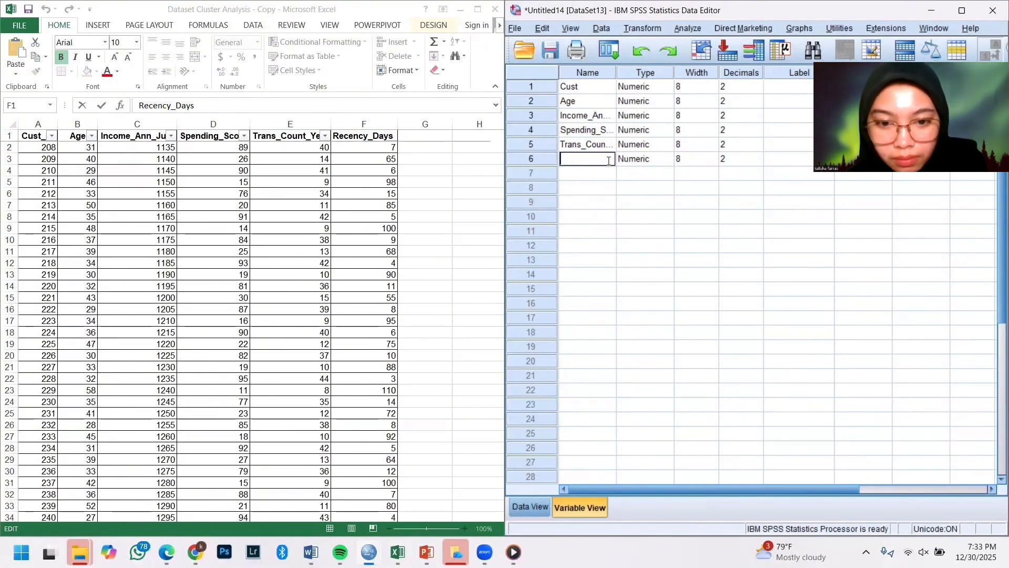
pyautogui.hotkey('ctrl', 'v')
pyautogui.click(614, 217)
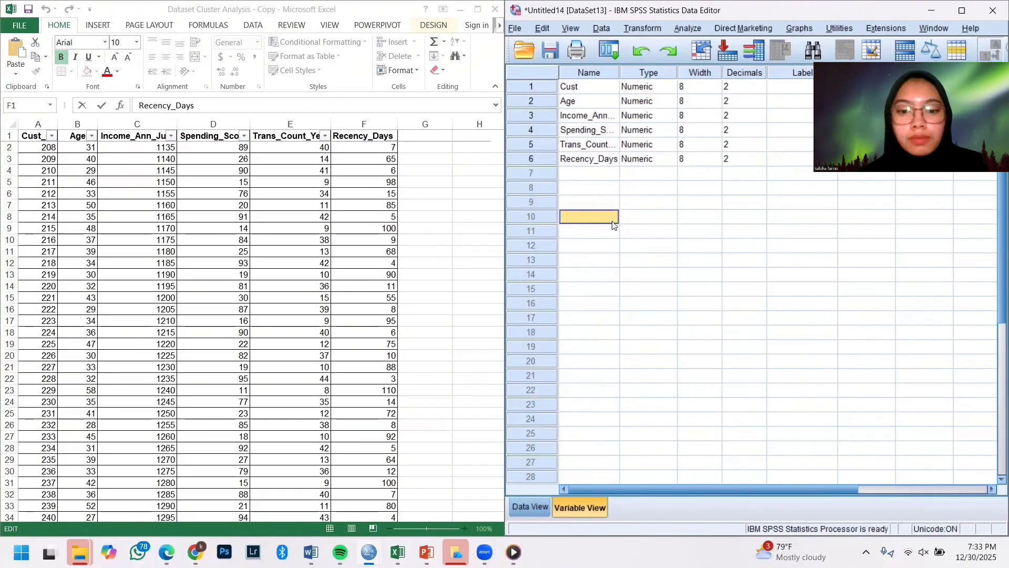
# Maximize the SPSS data editor and set the measurement level of all six variables, Cust through Recency_Days, to Scale.
pyautogui.click(962, 11)
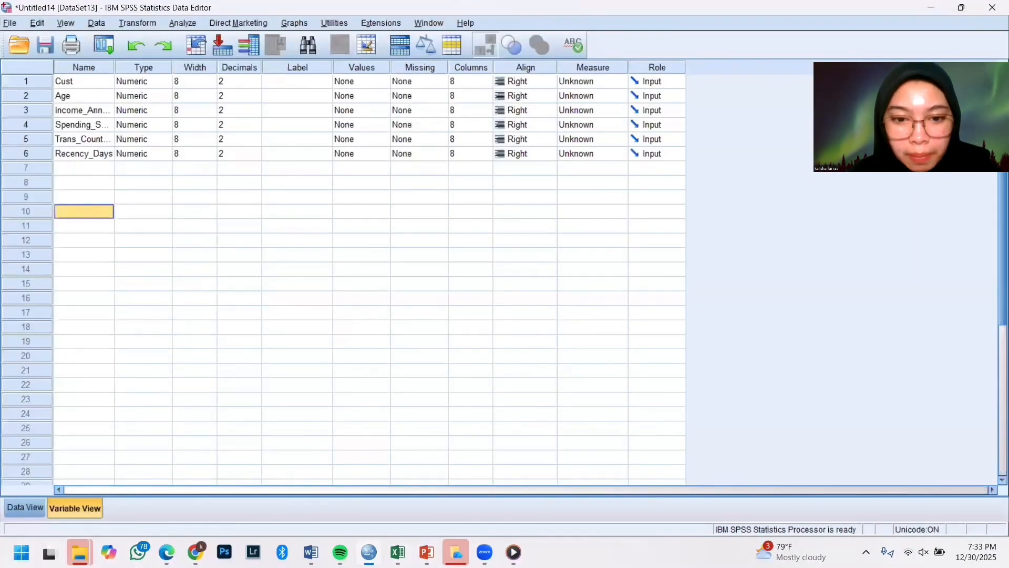
pyautogui.click(624, 87)
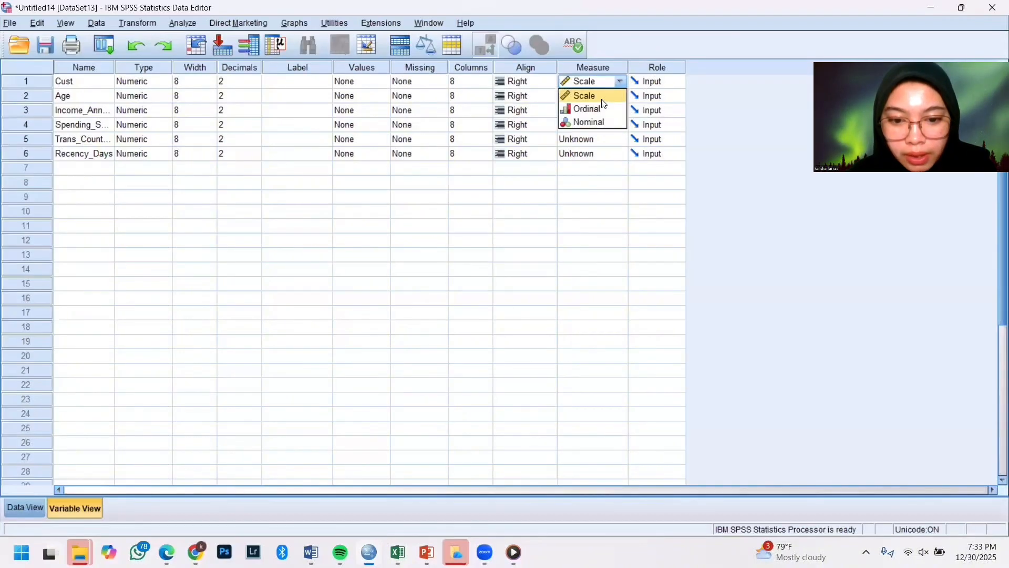
pyautogui.click(593, 97)
pyautogui.moveTo(593, 101); pyautogui.dragTo(598, 169)
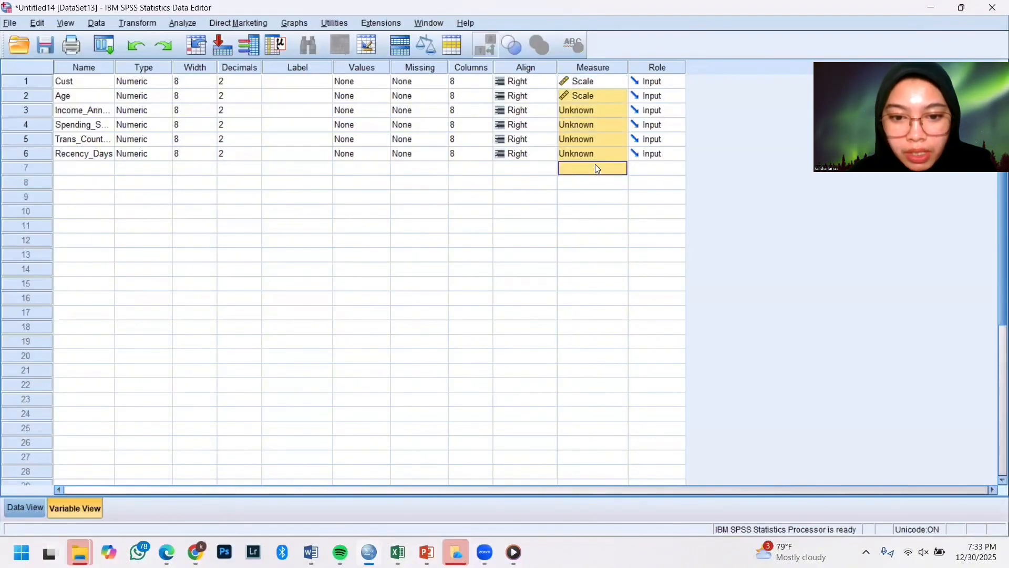
pyautogui.click(593, 108)
pyautogui.click(597, 126)
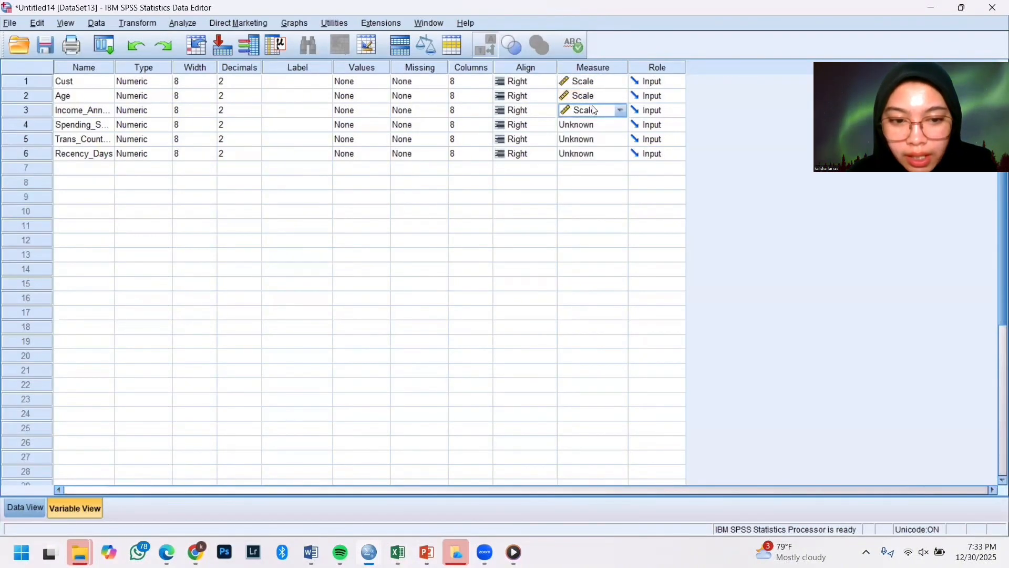
pyautogui.click(598, 130)
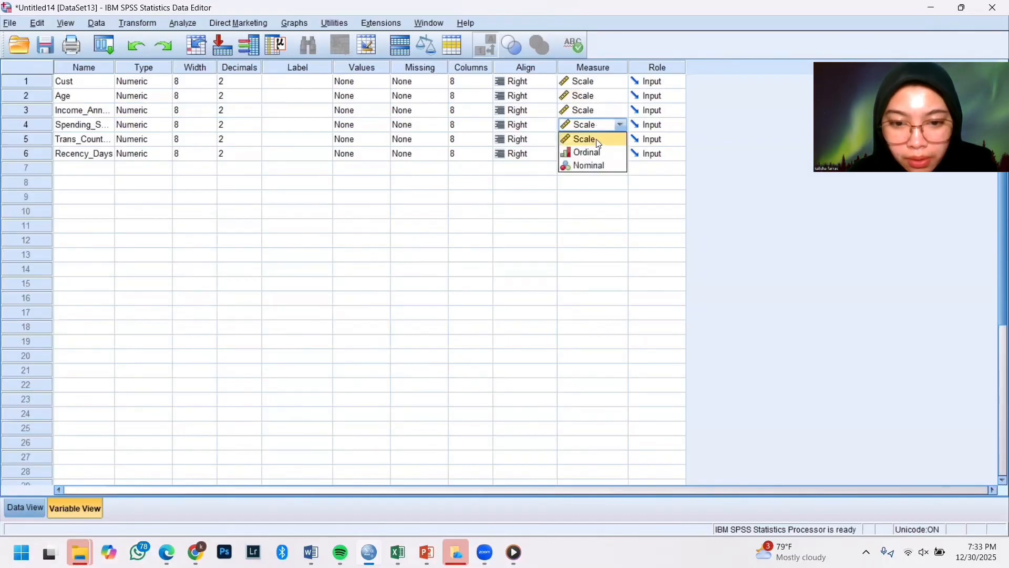
pyautogui.click(598, 141)
pyautogui.click(598, 141)
pyautogui.click(597, 141)
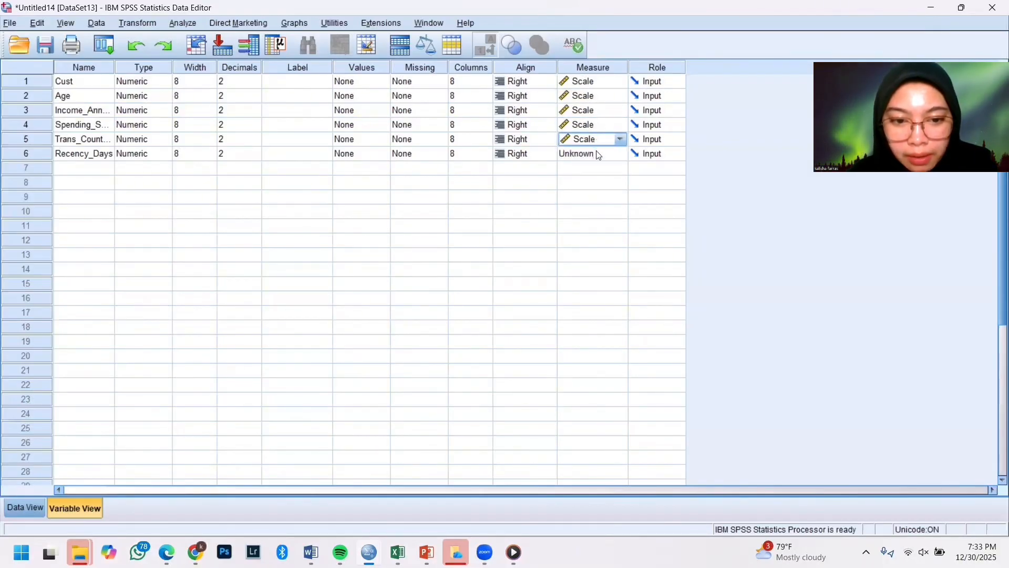
pyautogui.click(597, 156)
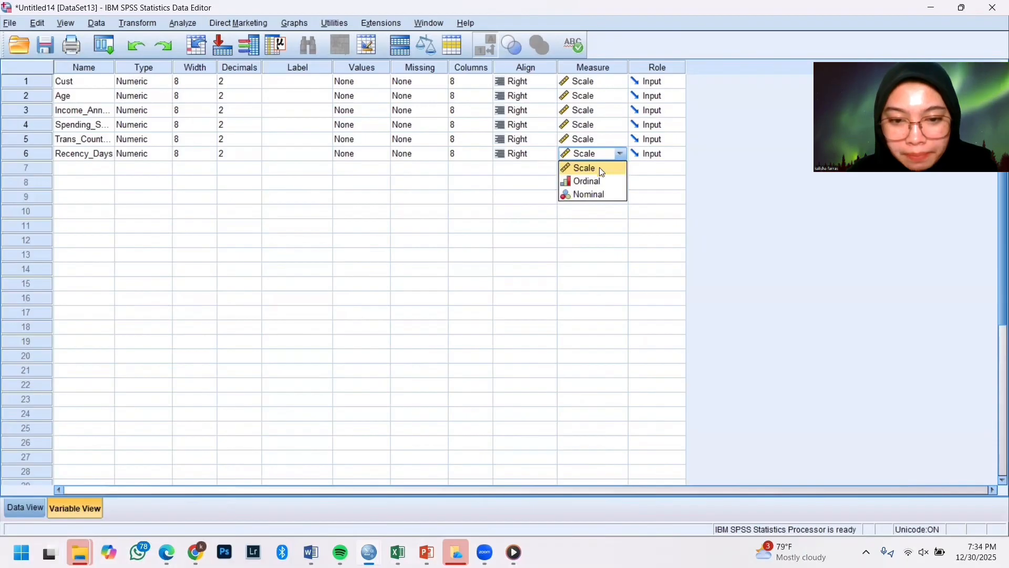
pyautogui.click(600, 169)
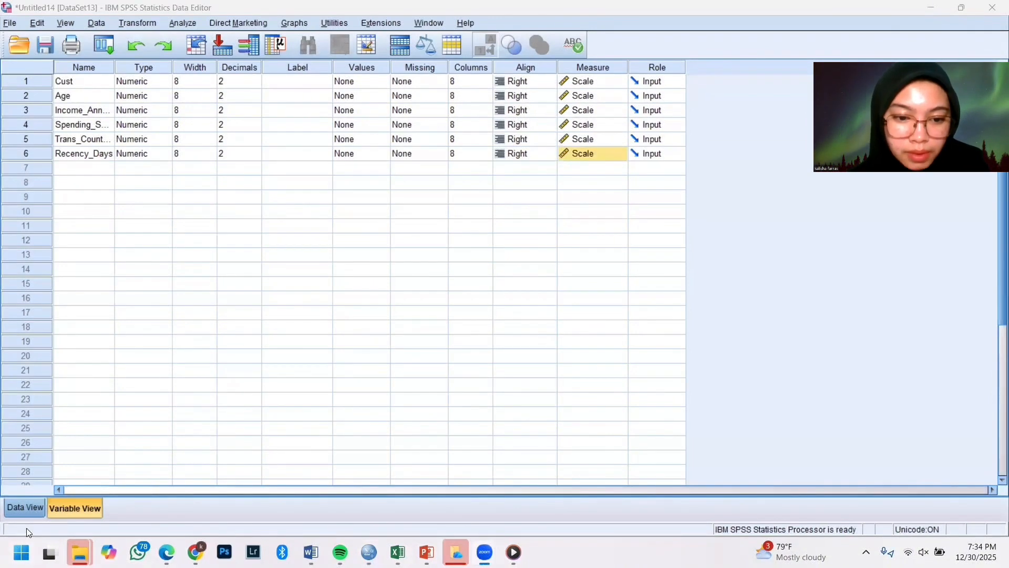
# Return to the data records and start a K-Means cluster analysis with Age, Income_Ann_Juta, Spending_Score, Trans_Count_Year and Recency_Days as variables.
pyautogui.click(25, 508)
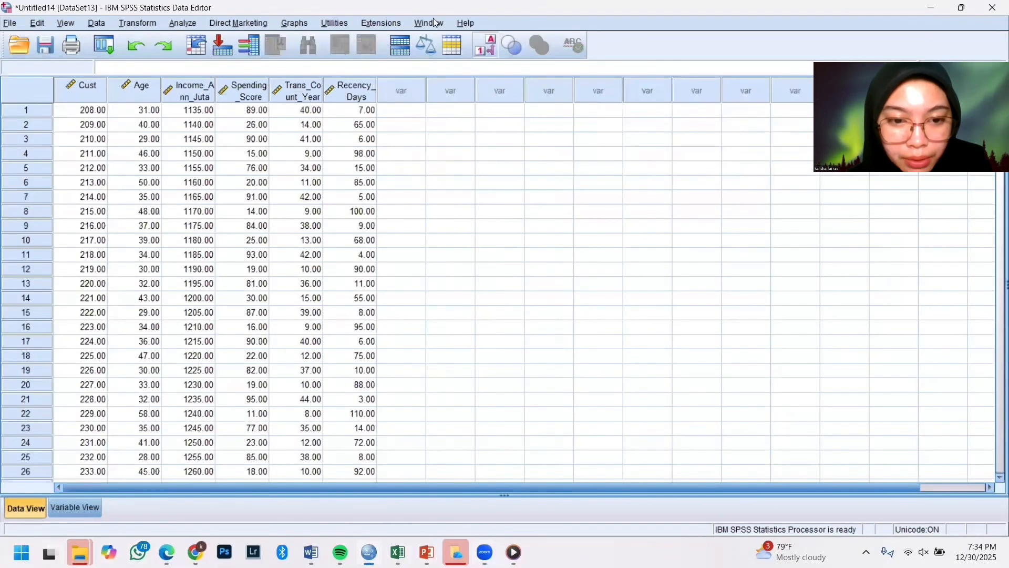
pyautogui.click(179, 23)
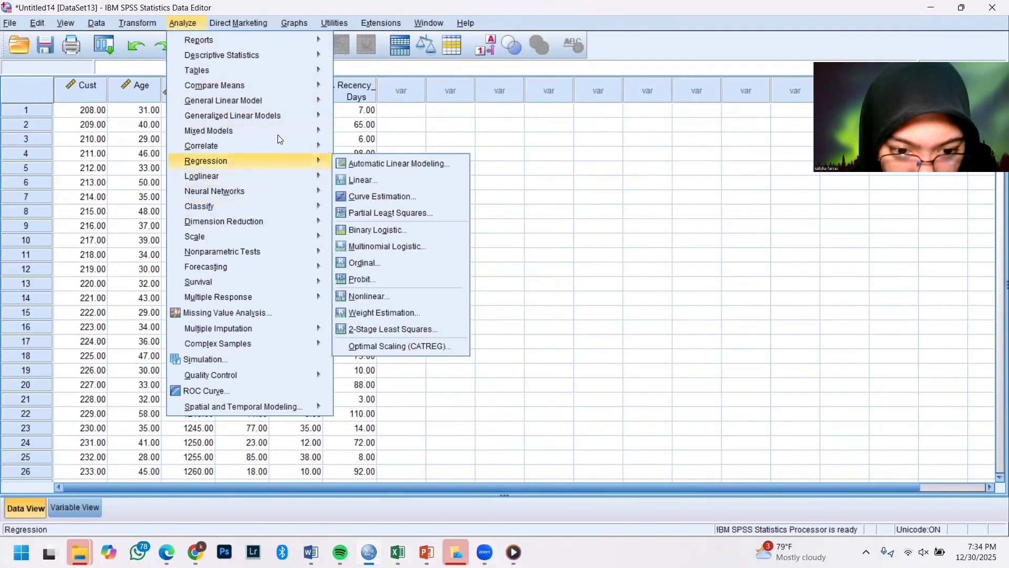
pyautogui.moveTo(268, 79)
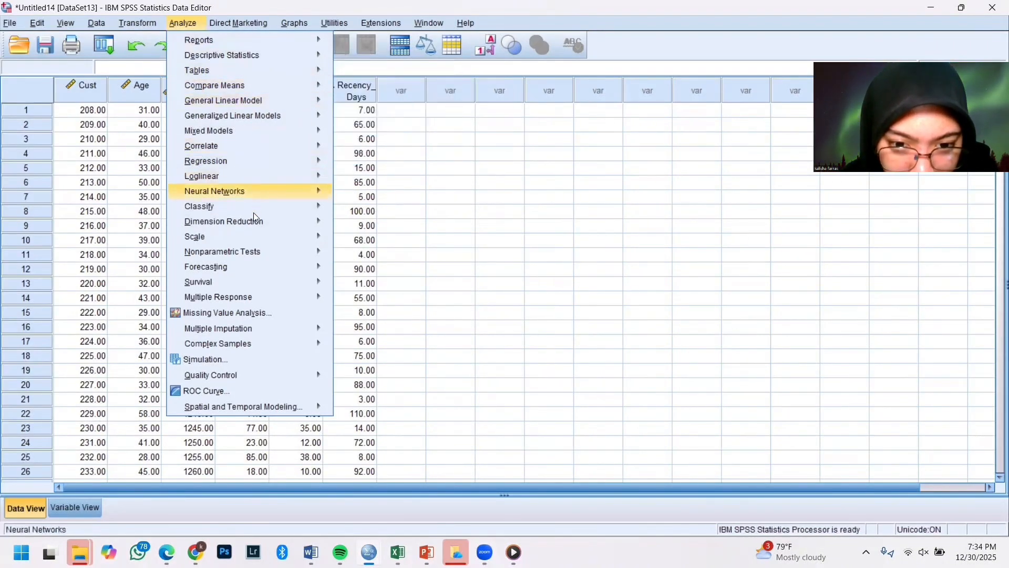
pyautogui.moveTo(310, 221)
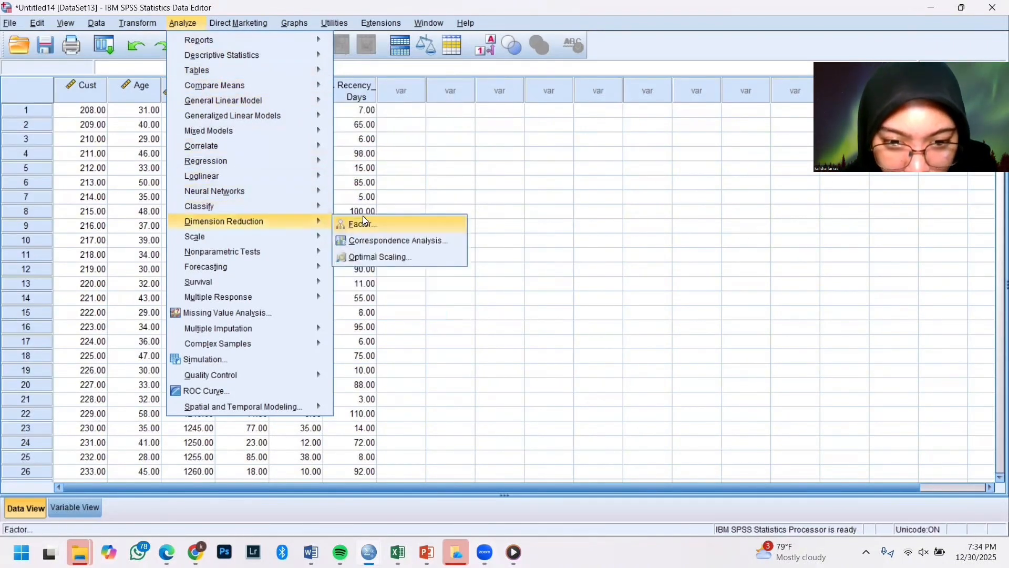
pyautogui.moveTo(320, 205)
pyautogui.click(385, 227)
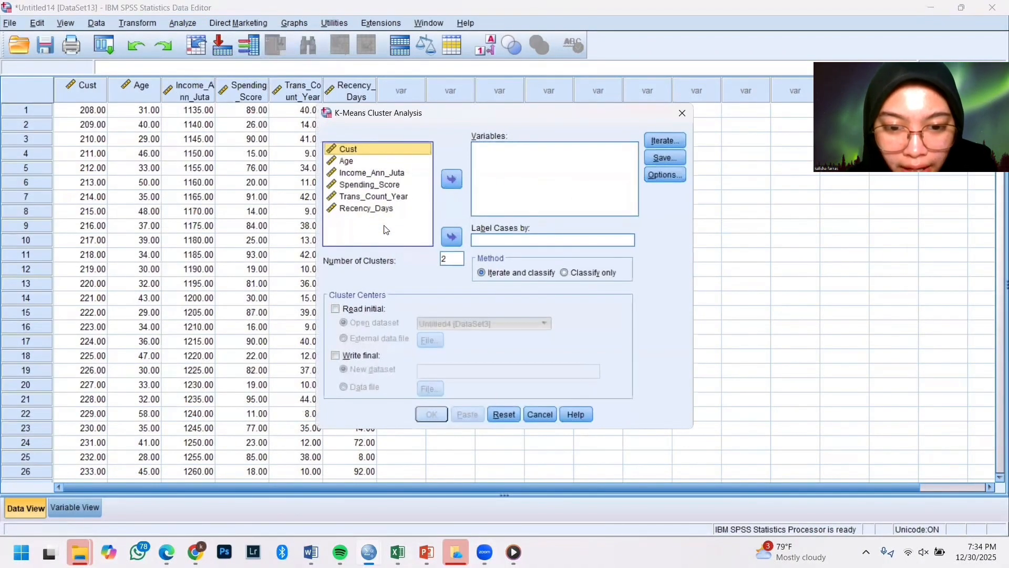
pyautogui.click(370, 164)
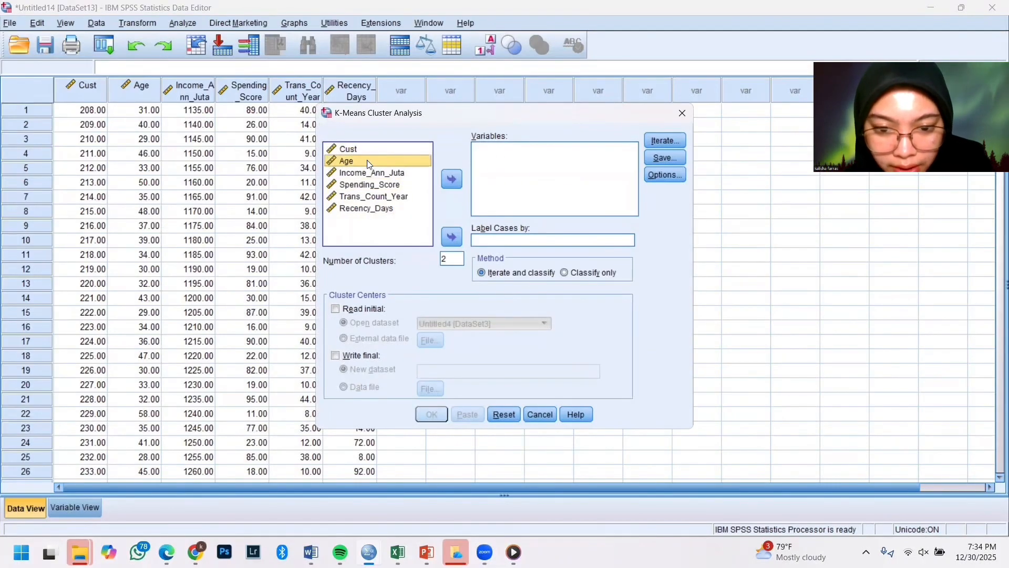
pyautogui.keyDown('shift'); pyautogui.click(396, 209); pyautogui.keyUp('shift')
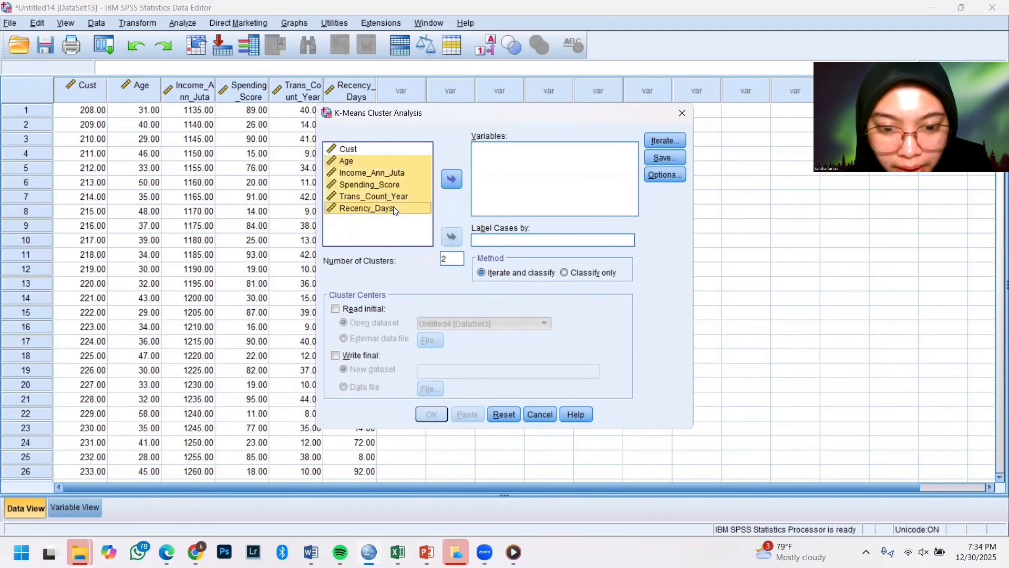
pyautogui.click(450, 185)
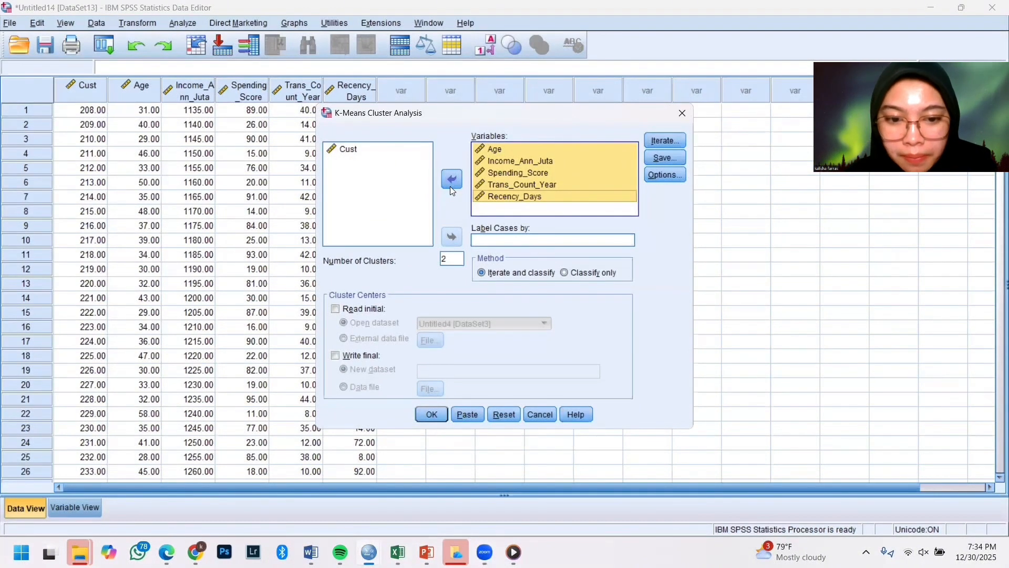
# Set the number of clusters to 5, leave the case label empty and run the K-Means analysis.
pyautogui.doubleClick(460, 258)
pyautogui.write('5')
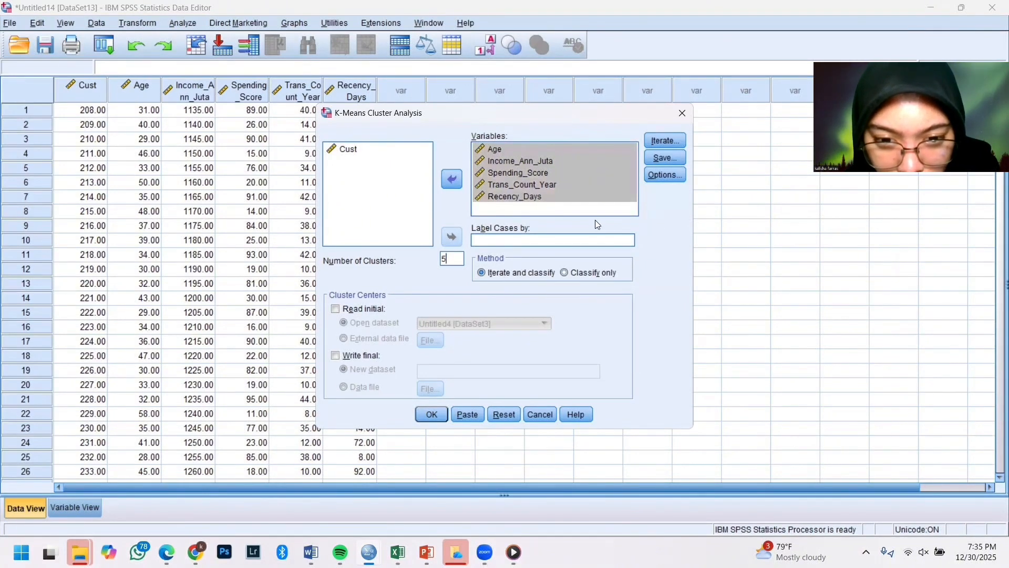
pyautogui.click(585, 241)
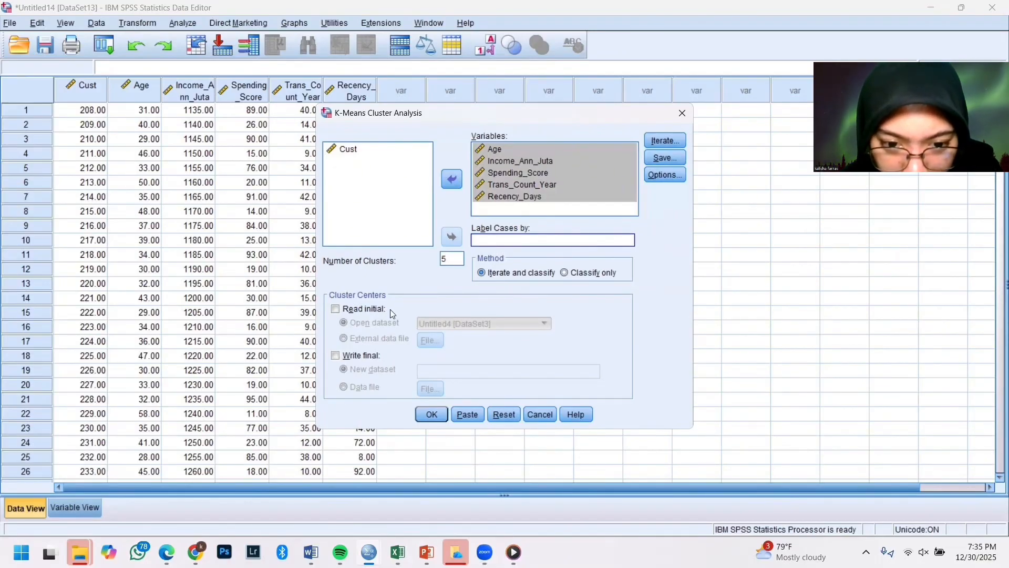
pyautogui.click(432, 415)
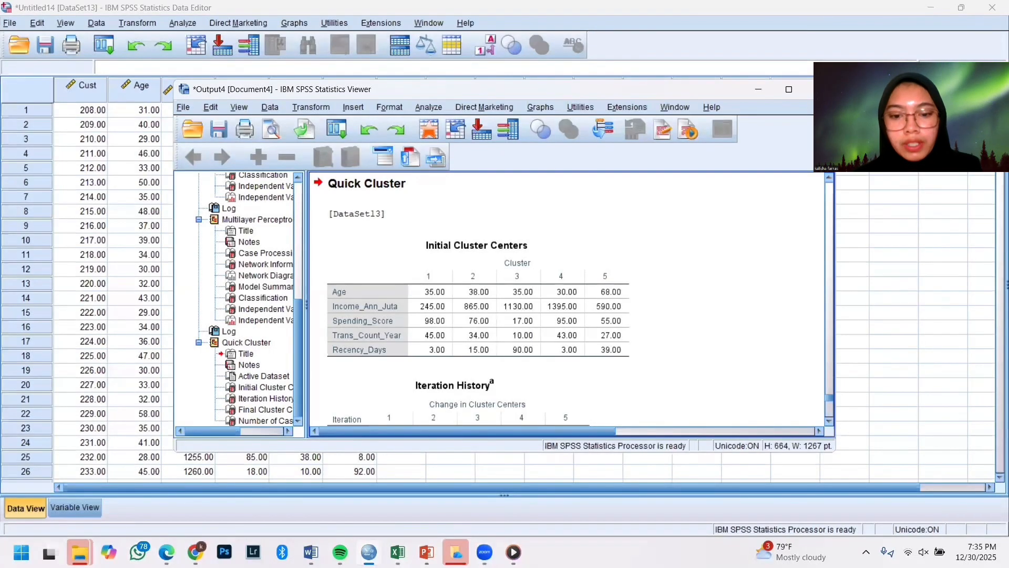
# Rerun the K-Means analysis with the same five variables and 5 clusters, review its output tables and minimize the output viewer.
pyautogui.click(202, 23)
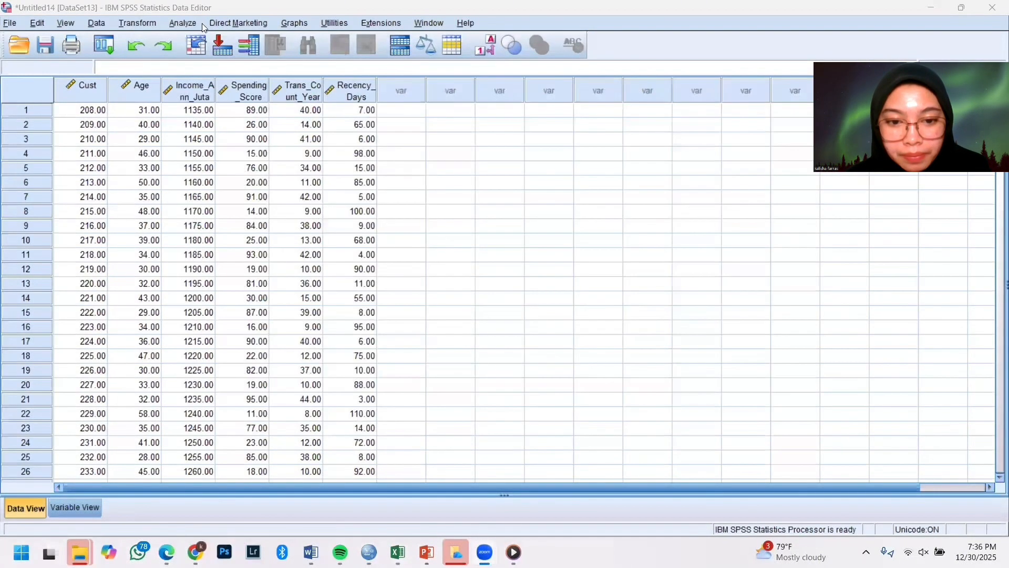
pyautogui.click(189, 23)
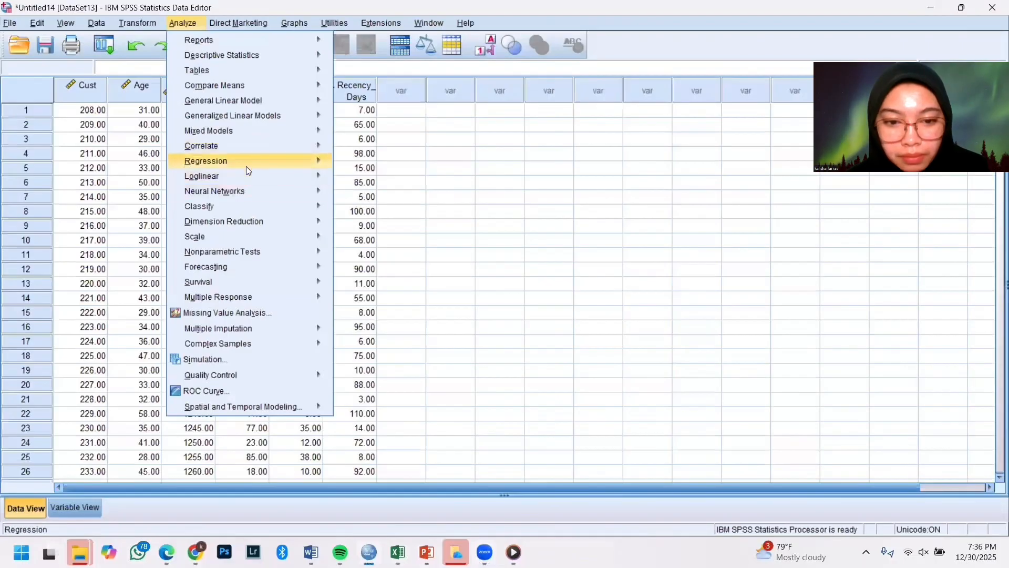
pyautogui.moveTo(315, 222)
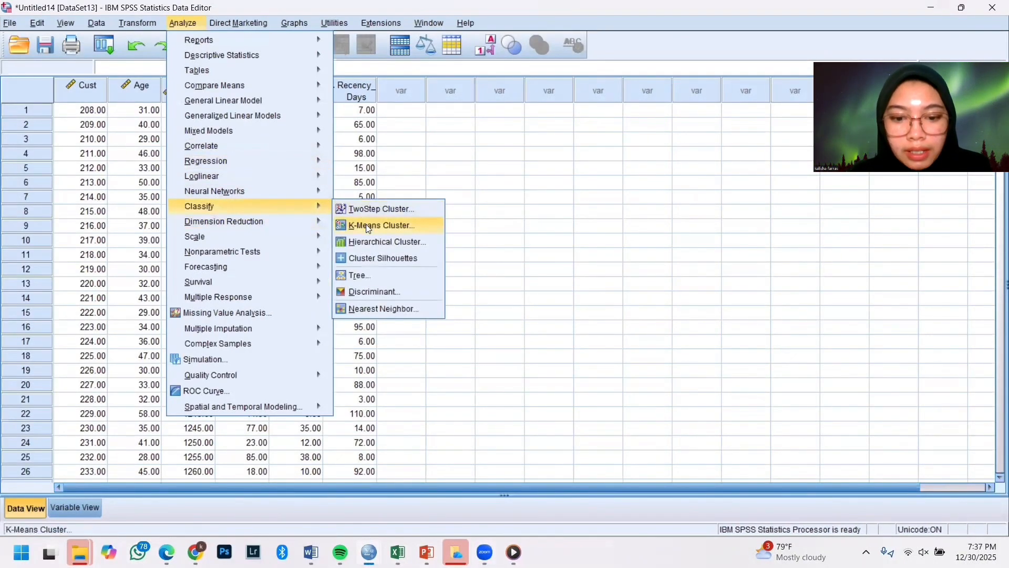
pyautogui.click(366, 224)
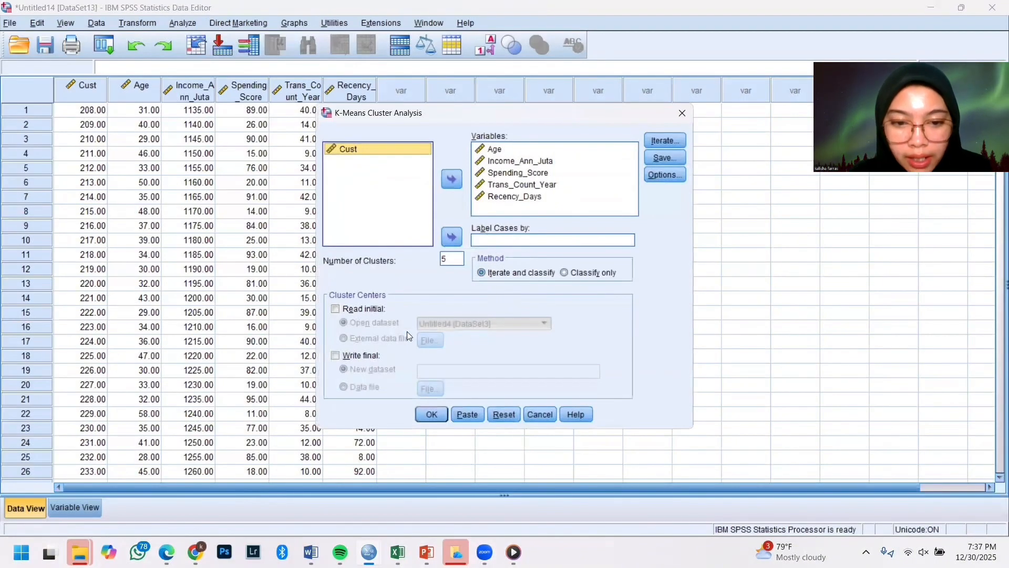
pyautogui.click(432, 415)
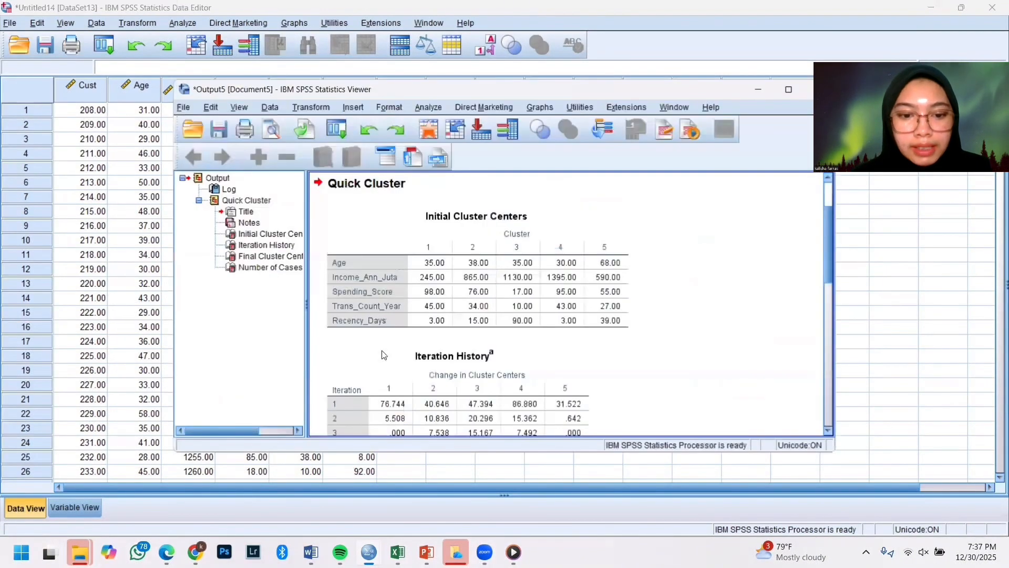
pyautogui.scroll(-7, 426, 243)
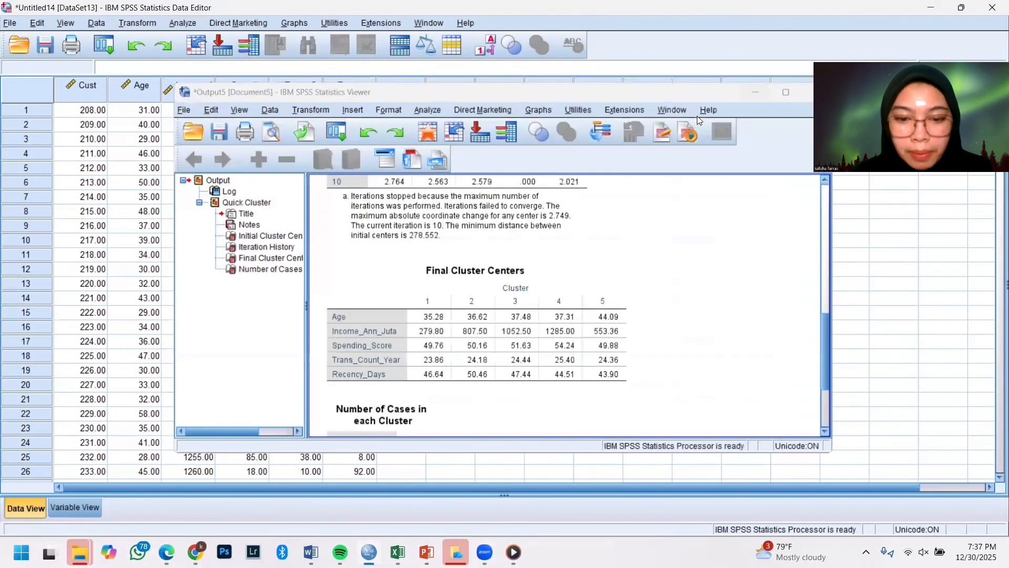
pyautogui.click(762, 90)
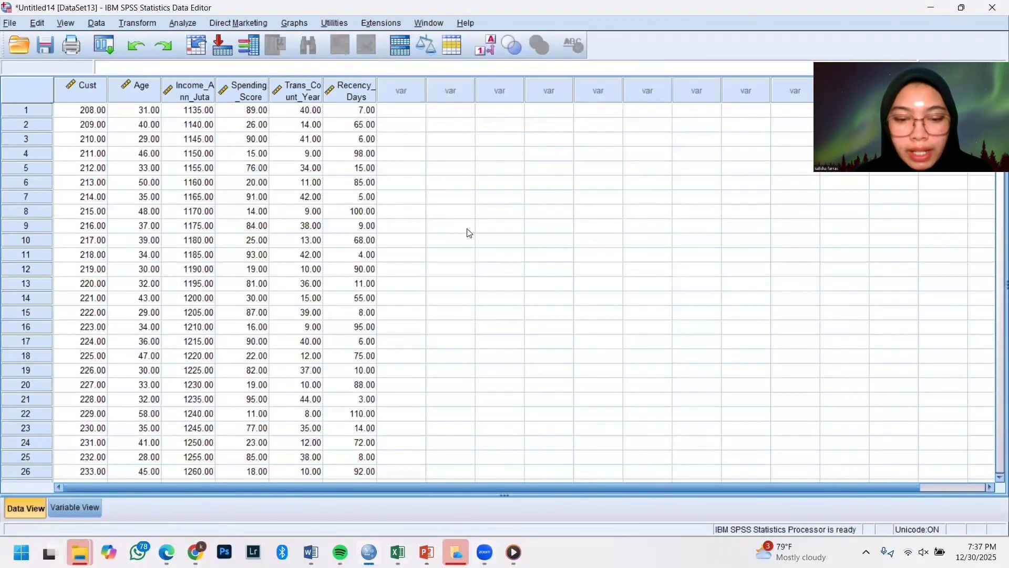
# Start a simple scatterplot with Income_Ann_Juta on the Y axis and Spending_Score on the X axis.
pyautogui.click(295, 24)
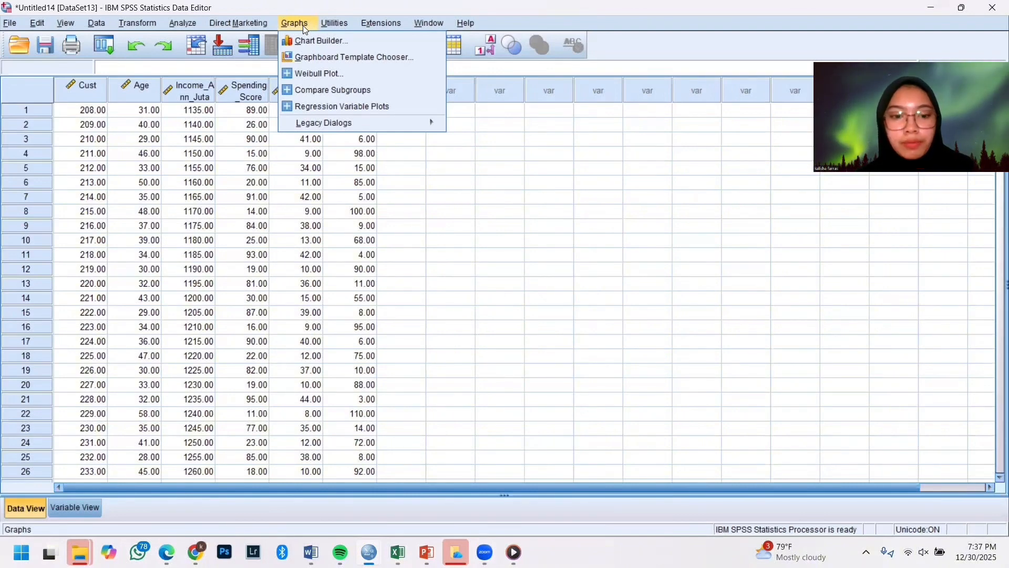
pyautogui.moveTo(330, 127)
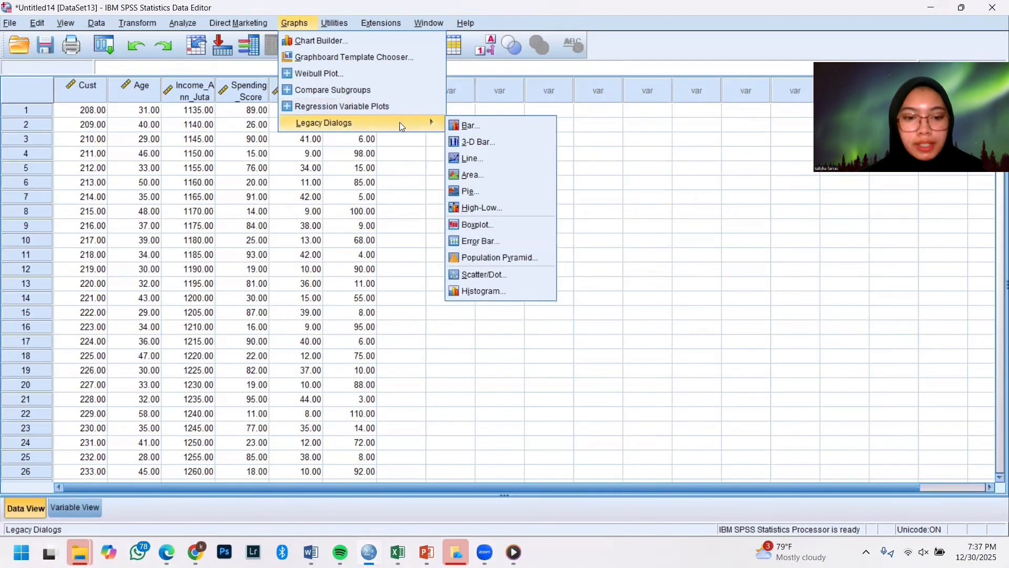
pyautogui.click(488, 276)
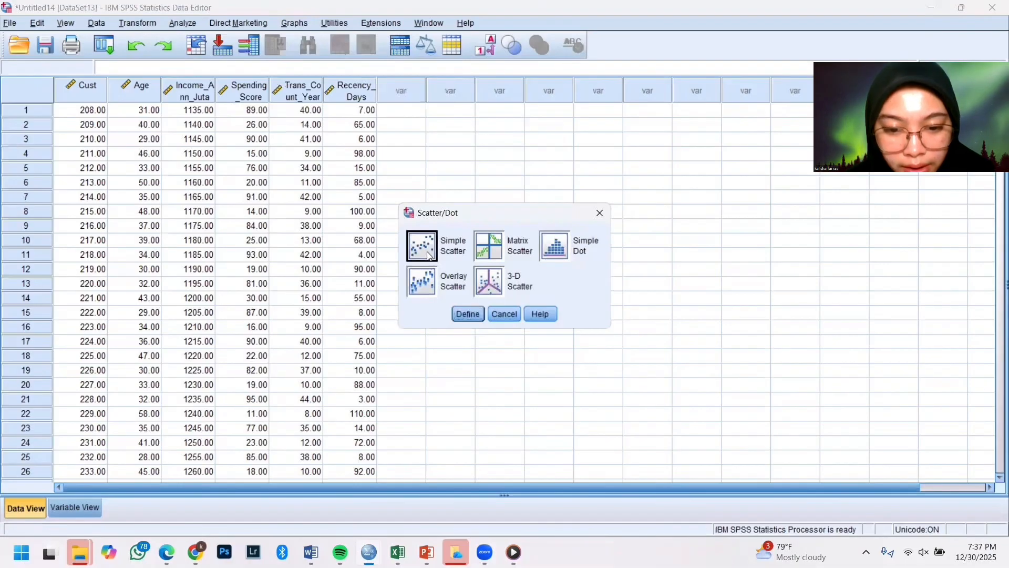
pyautogui.click(469, 315)
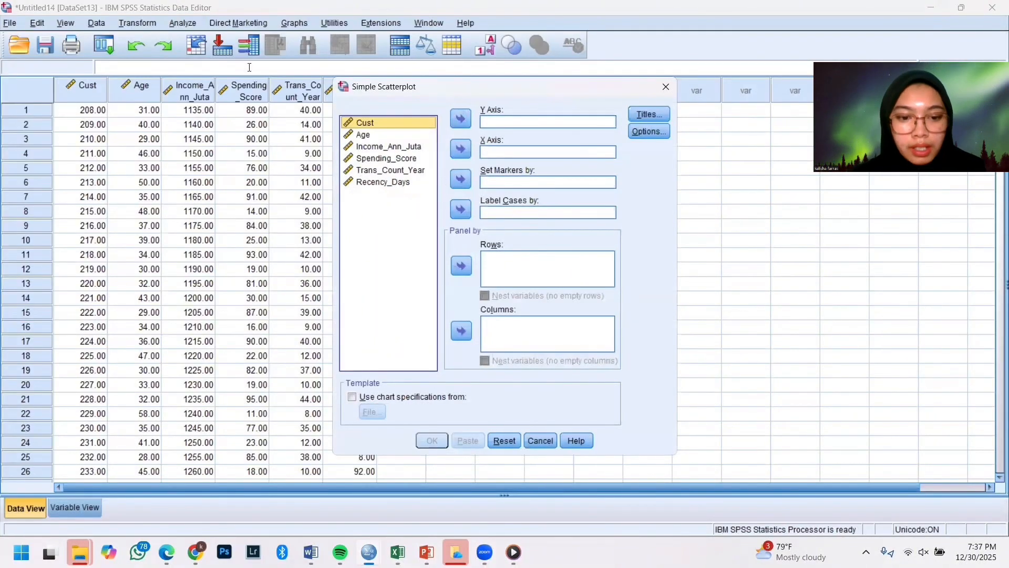
pyautogui.click(394, 148)
pyautogui.click(461, 120)
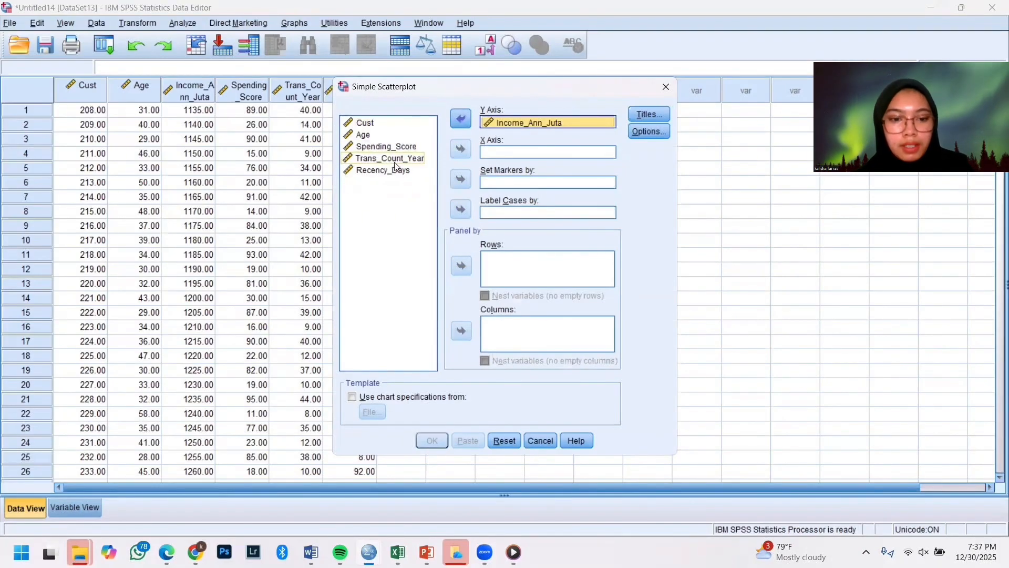
pyautogui.click(421, 152)
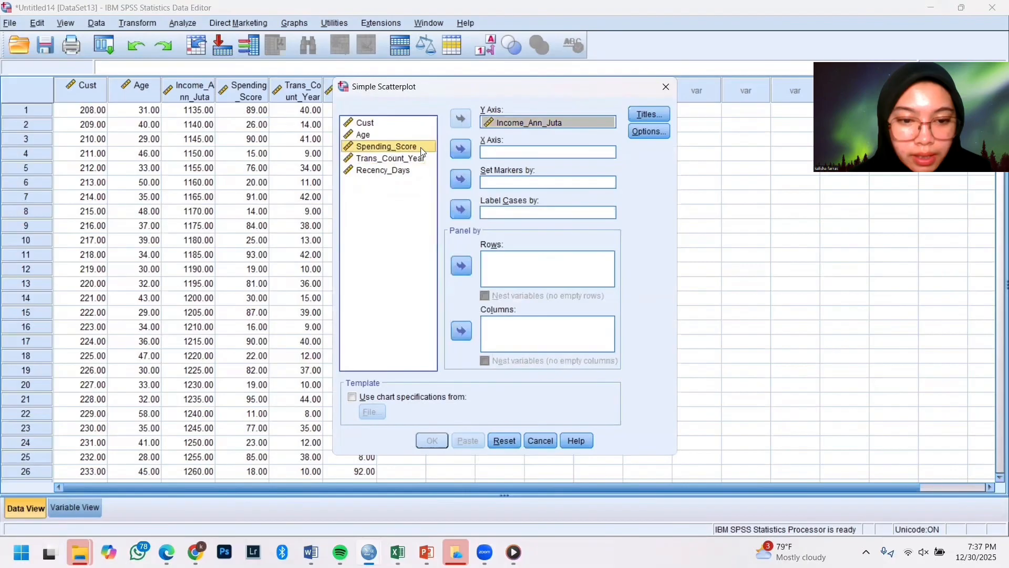
pyautogui.click(460, 150)
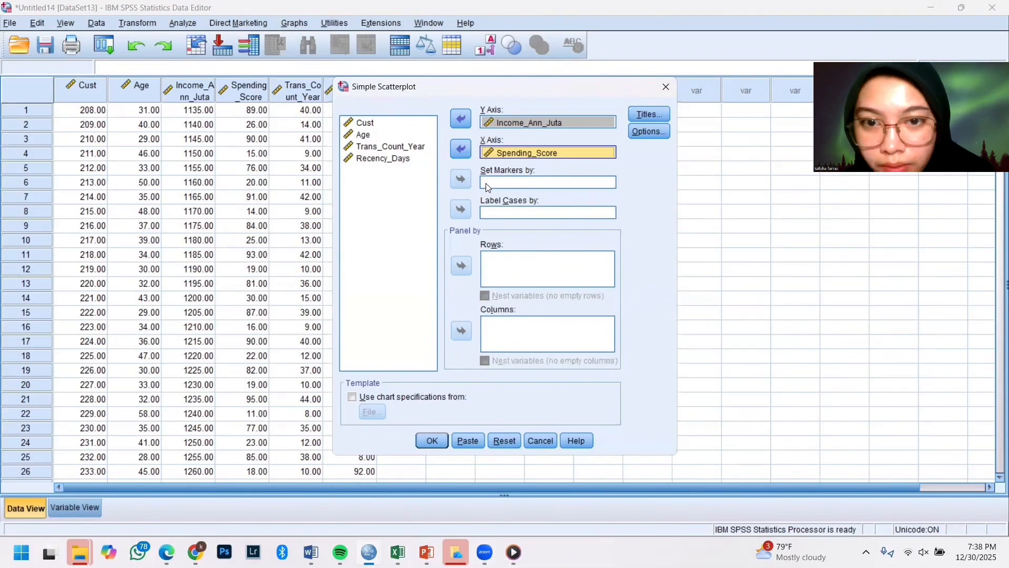
# Set the scatterplot markers by Trans_Count_Year, generate the chart and view it in the output.
pyautogui.click(408, 146)
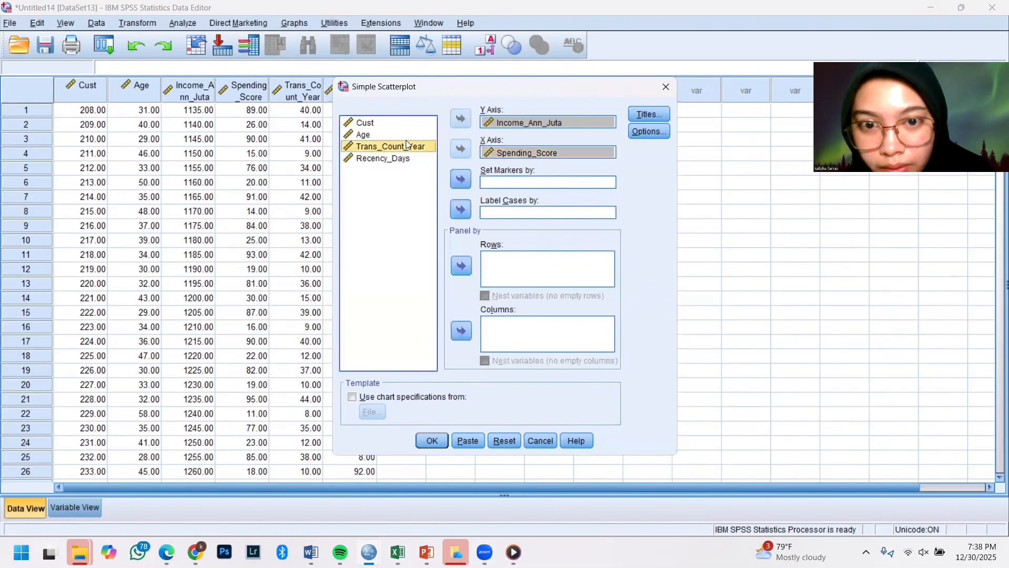
pyautogui.click(461, 180)
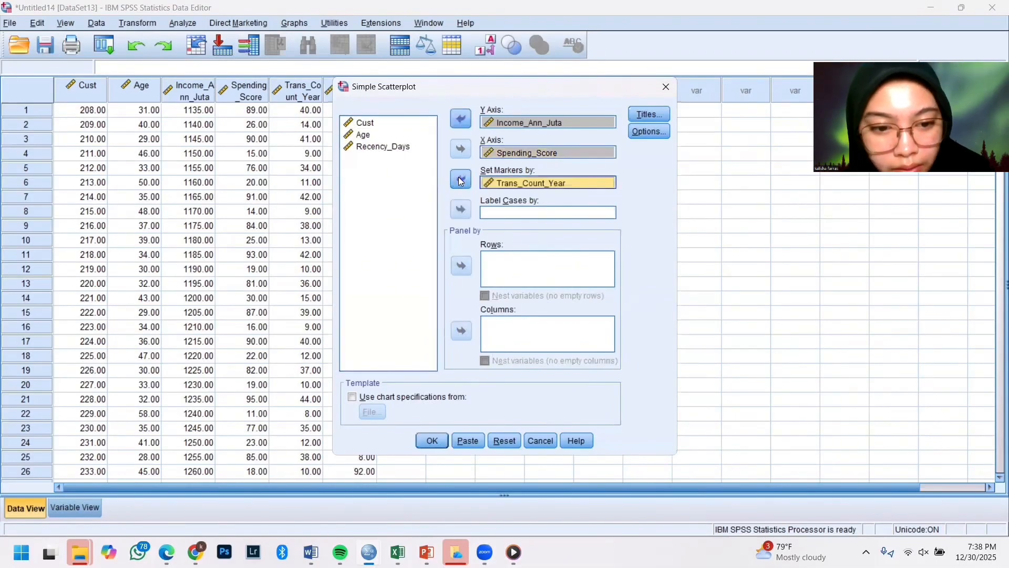
pyautogui.click(432, 439)
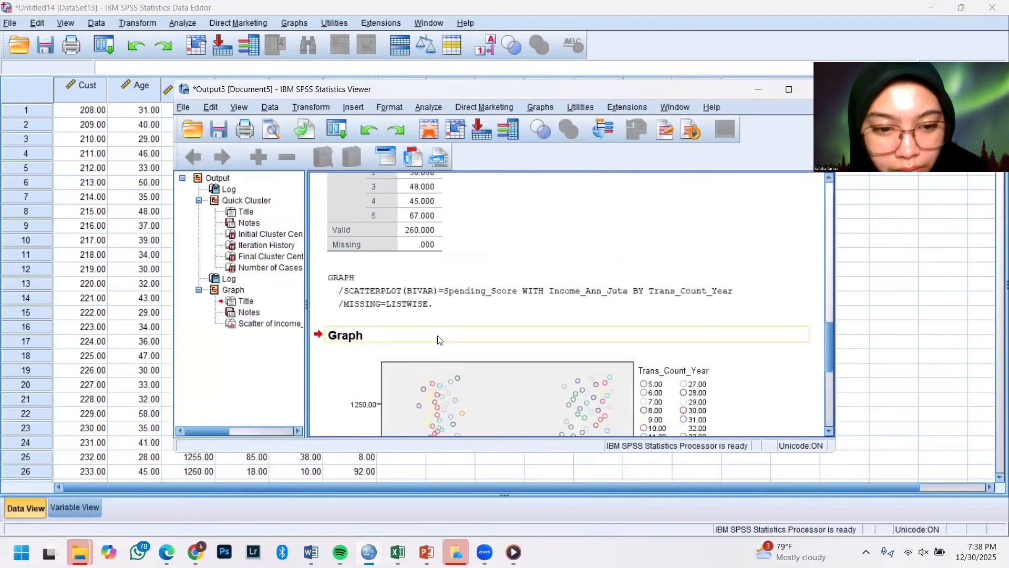
pyautogui.scroll(-3, 462, 314)
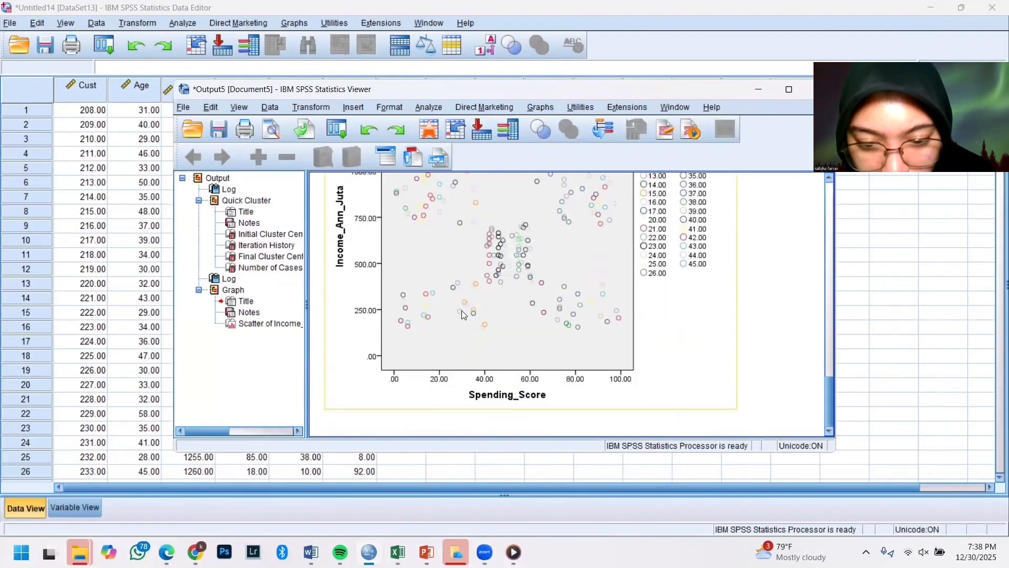
# Start saving the output as a viewer file in Documents and enter hasil regresi kmea as its file name.
pyautogui.click(183, 108)
pyautogui.moveTo(214, 140)
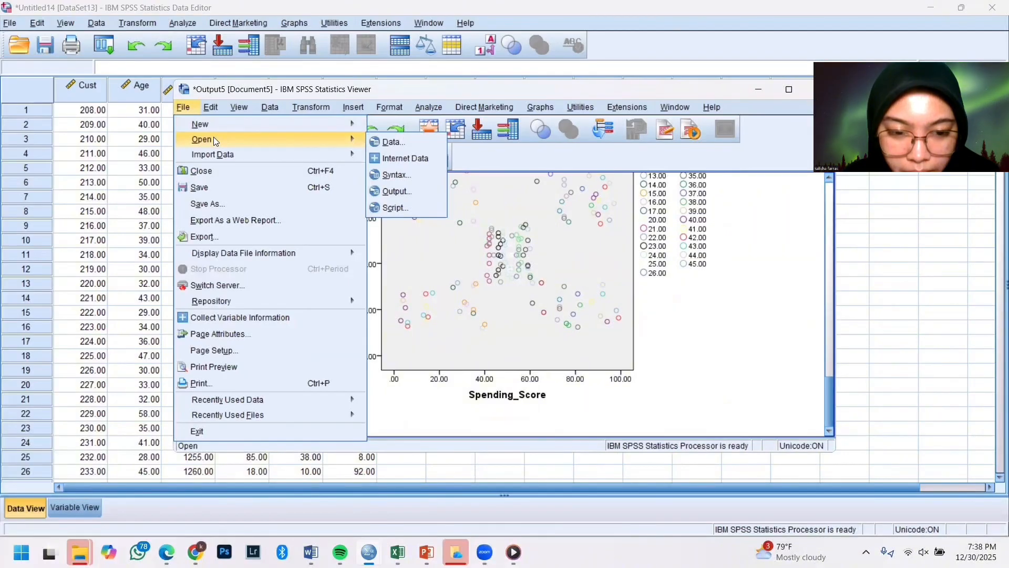
pyautogui.click(273, 204)
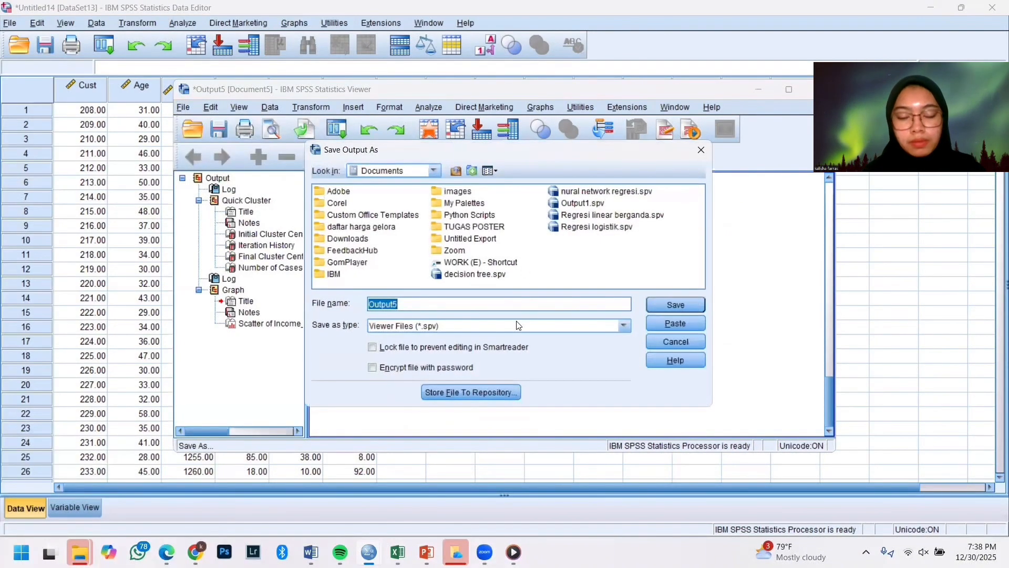
pyautogui.write('hasi')
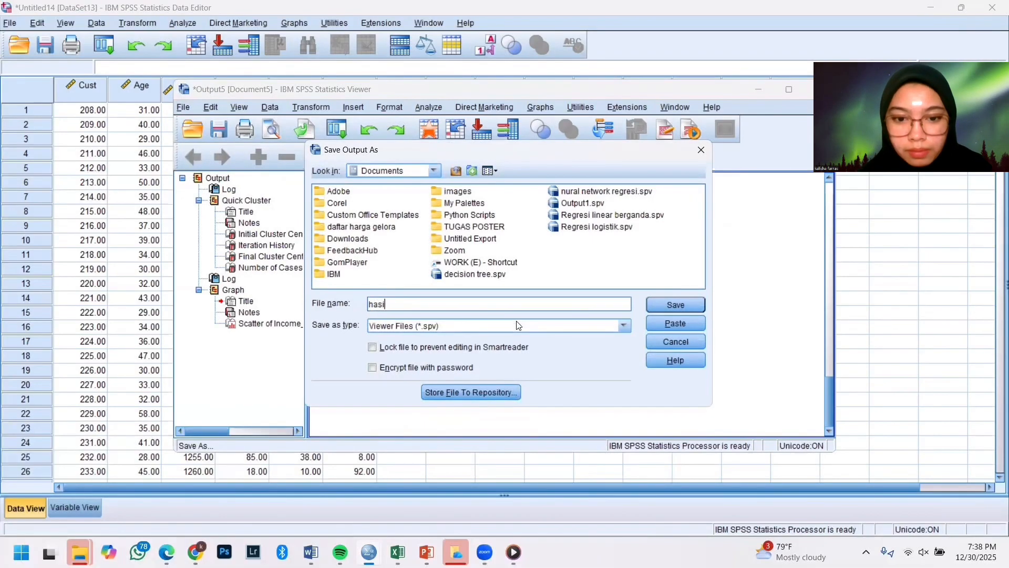
pyautogui.write('l regresi ')
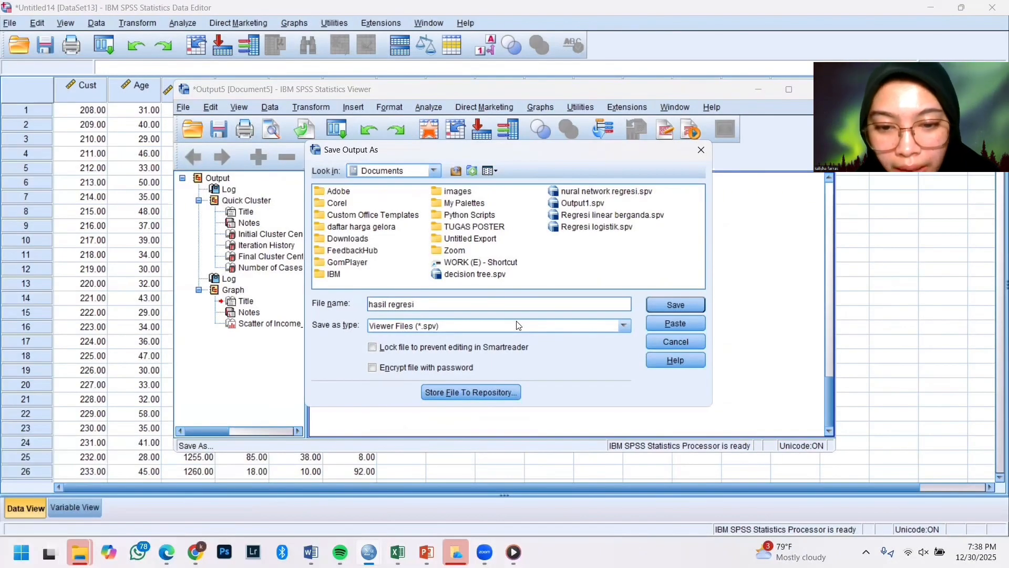
pyautogui.write('kmea')
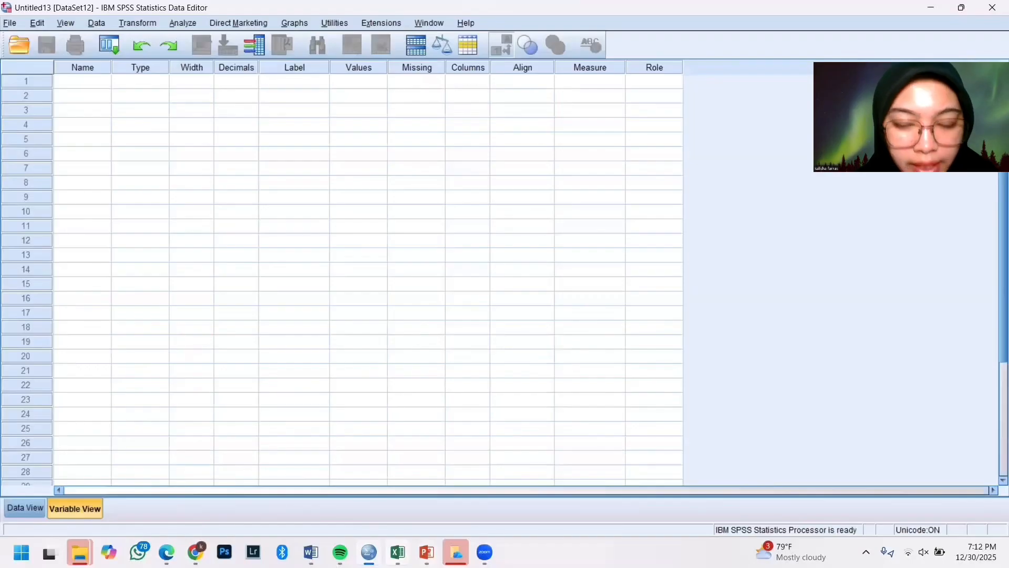
# Switch to the Dataset Neural Network - Copy workbook in Excel and copy the data records in A2:H206.
pyautogui.hotkey('alt', 'Tab')
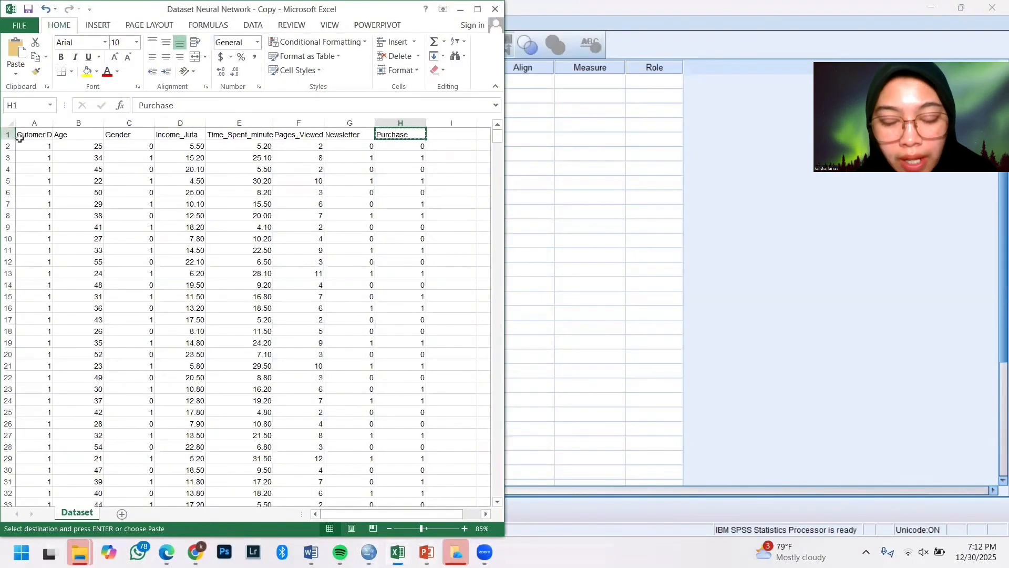
pyautogui.click(40, 146)
pyautogui.moveTo(39, 145); pyautogui.dragTo(353, 5)
pyautogui.moveTo(385, 338); pyautogui.dragTo(409, 323)
pyautogui.hotkey('ctrl', 'c')
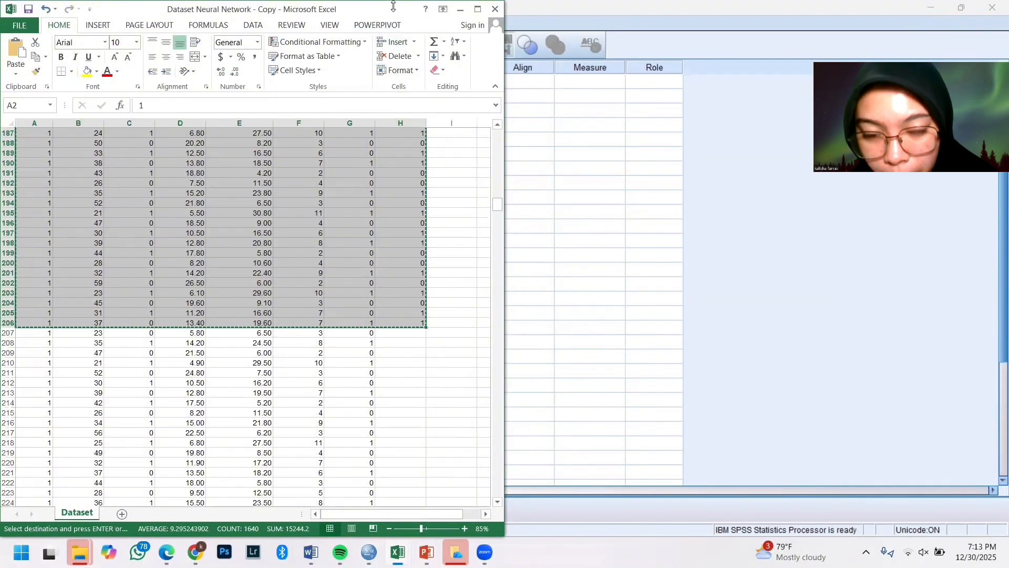
# Switch to the empty SPSS data editor and arrange it side by side with the Excel workbook.
pyautogui.click(735, 5)
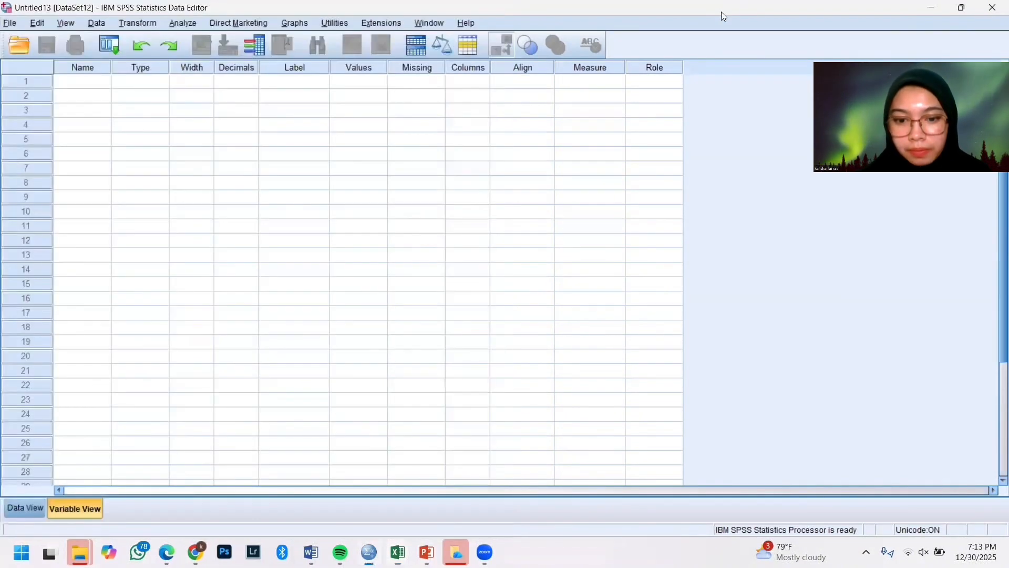
pyautogui.moveTo(723, 16); pyautogui.dragTo(341, 33)
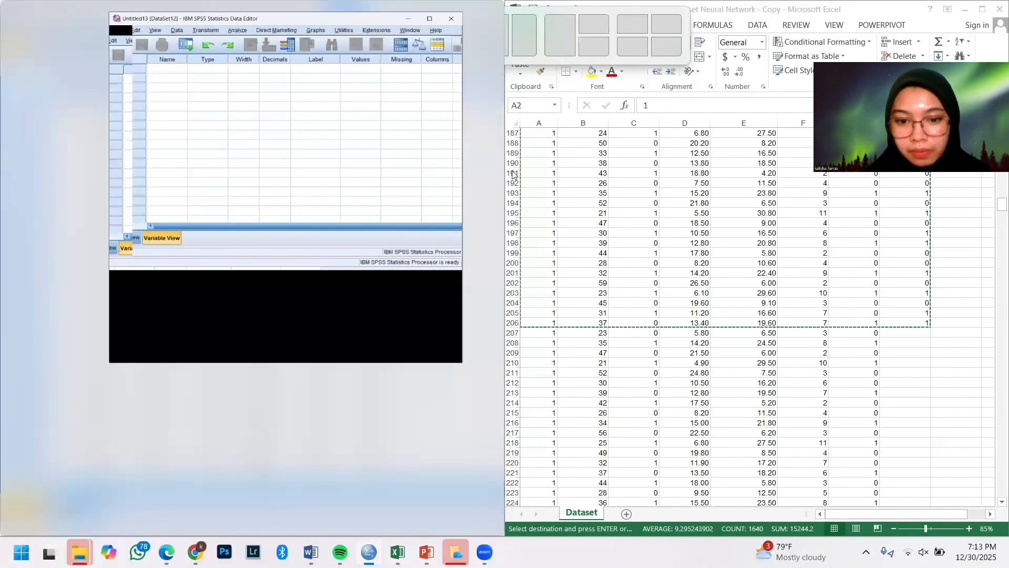
pyautogui.moveTo(513, 173); pyautogui.dragTo(128, 135)
pyautogui.click(70, 94)
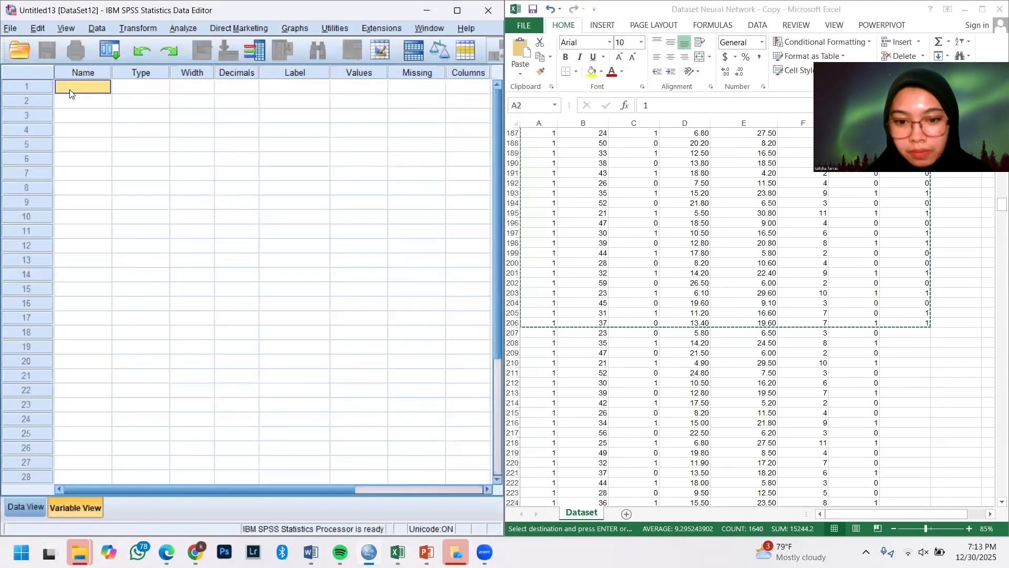
# Paste the copied records into the empty SPSS data grid, starting at the first row of the first column.
pyautogui.click(39, 516)
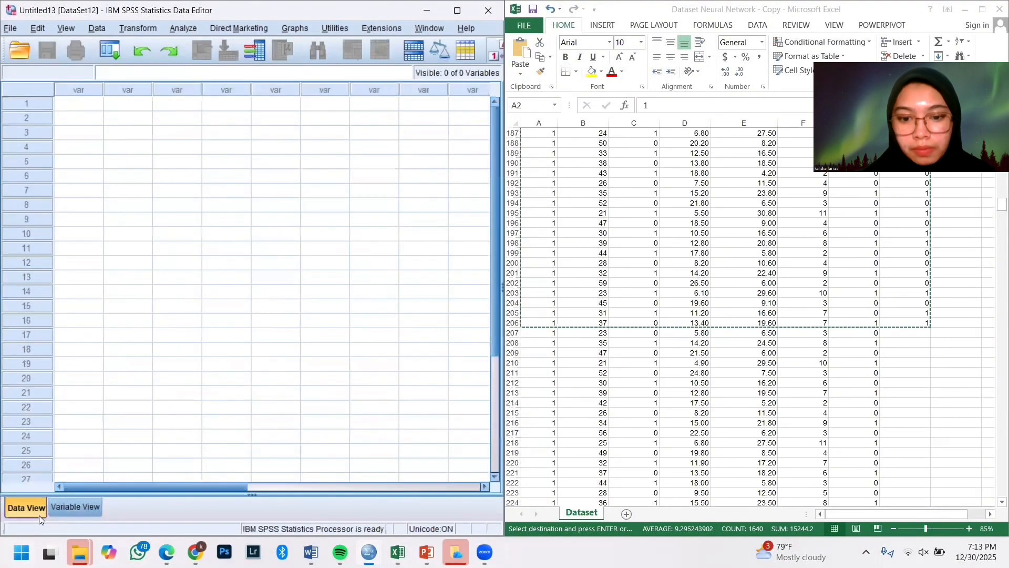
pyautogui.click(65, 103)
pyautogui.rightClick(66, 103)
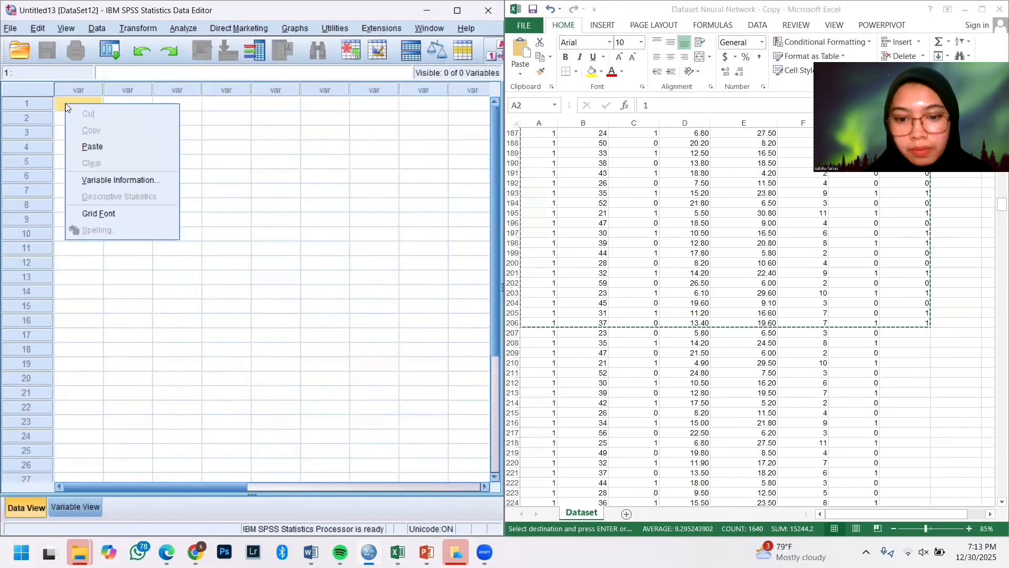
pyautogui.click(97, 146)
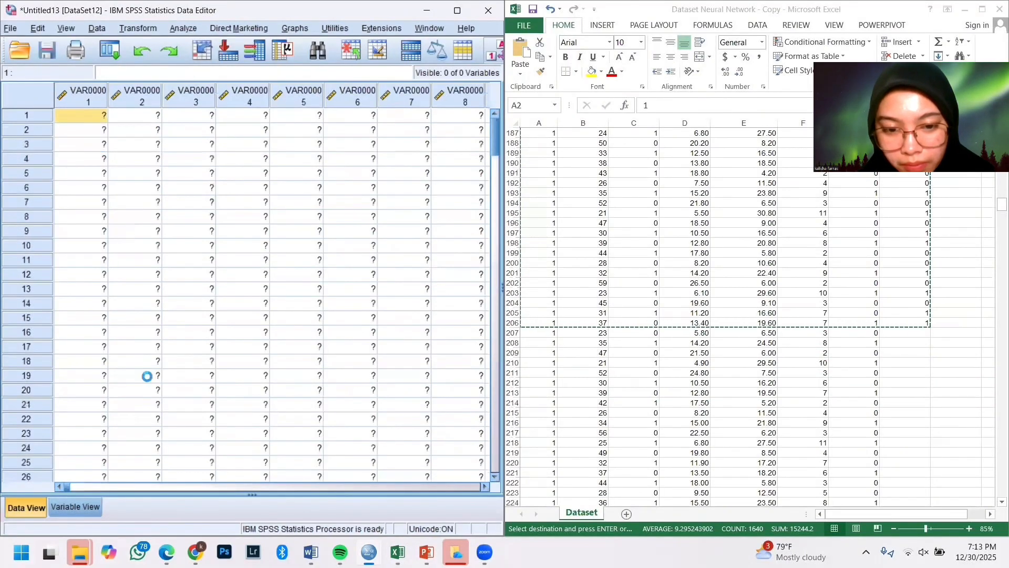
# Name the first variable CutomerID in Variable View by copying the header from cell A1 of the Excel sheet.
pyautogui.click(73, 505)
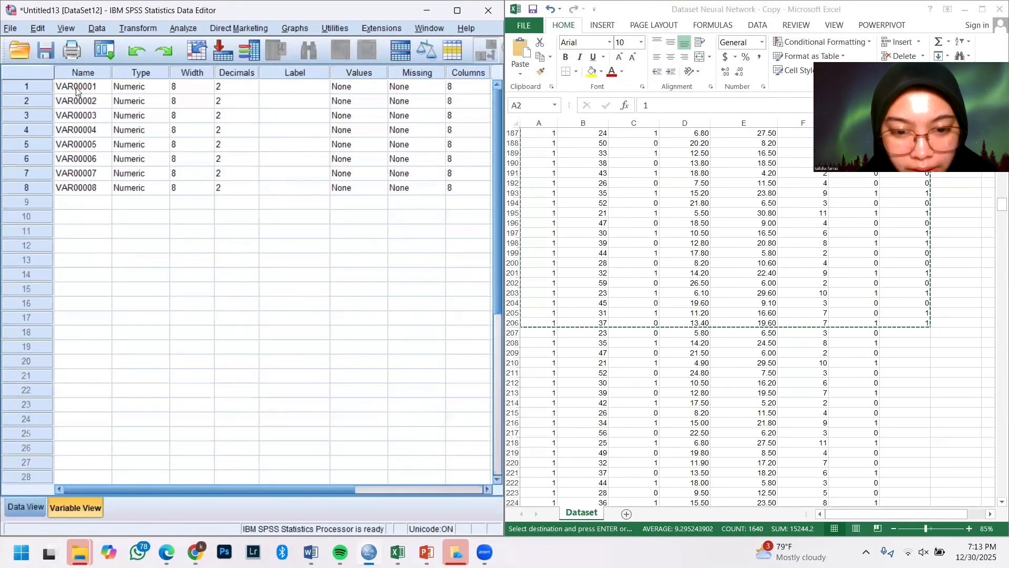
pyautogui.click(993, 209)
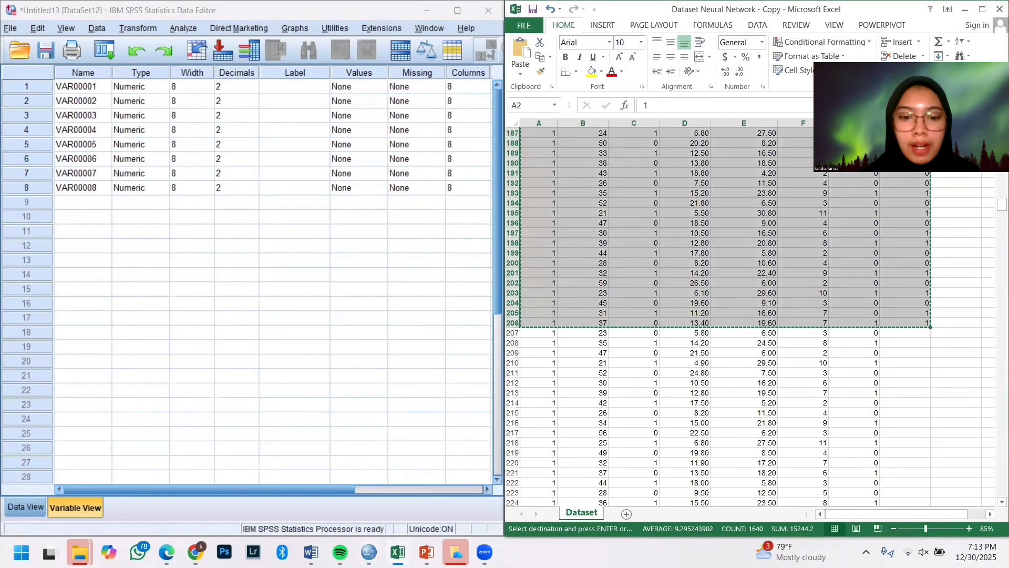
pyautogui.moveTo(1002, 204); pyautogui.dragTo(1002, 134)
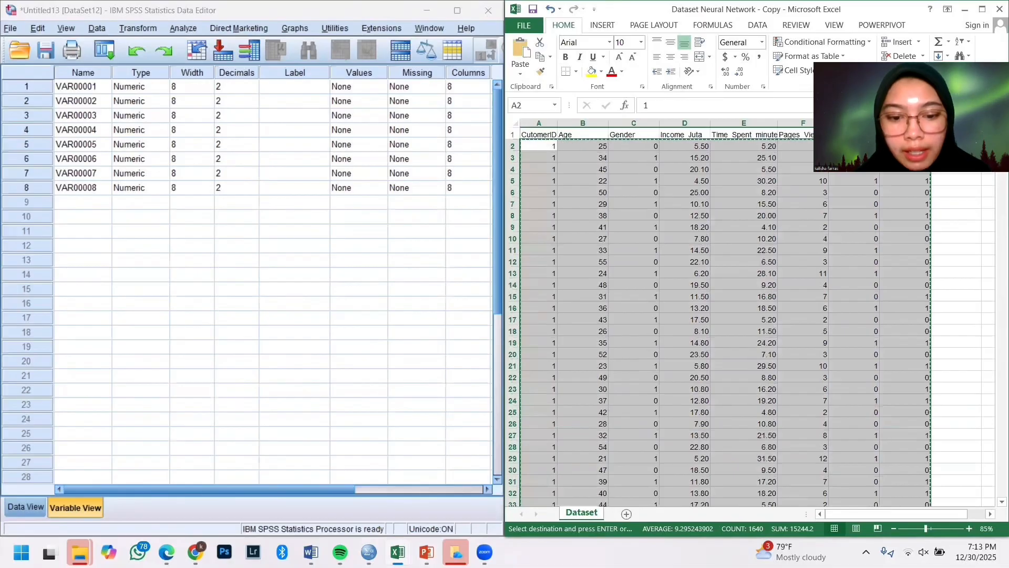
pyautogui.click(542, 135)
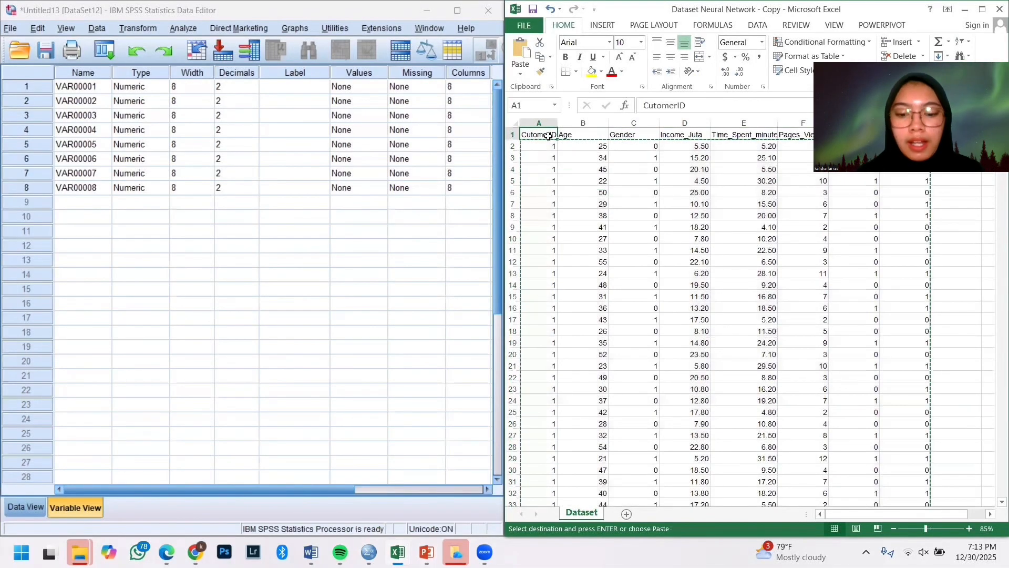
pyautogui.click(84, 89)
pyautogui.hotkey('ctrl', 'v')
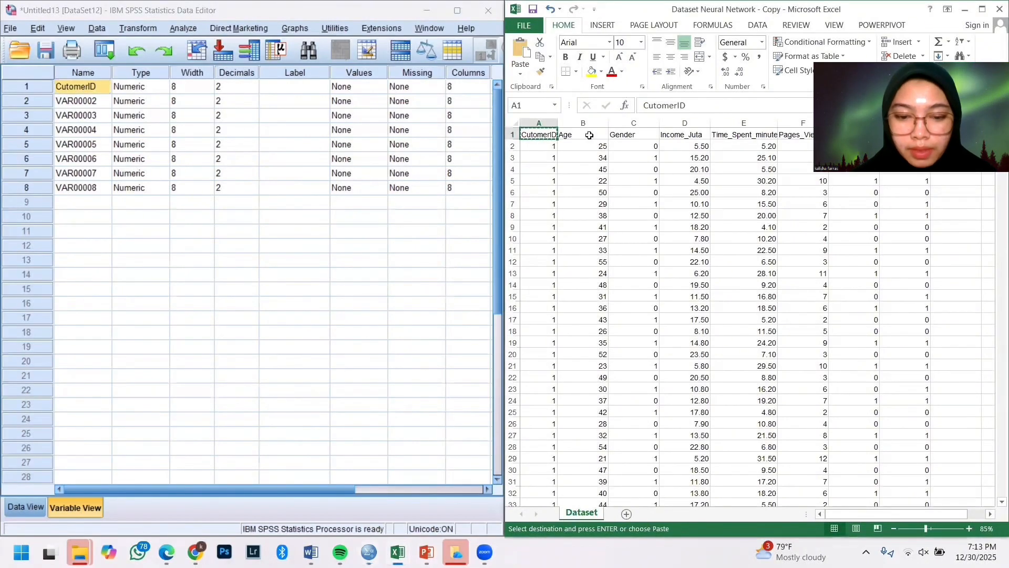
# Name the second and third variables Age and Gender by copying their headers from the Excel sheet.
pyautogui.click(582, 135)
pyautogui.hotkey('ctrl', 'c')
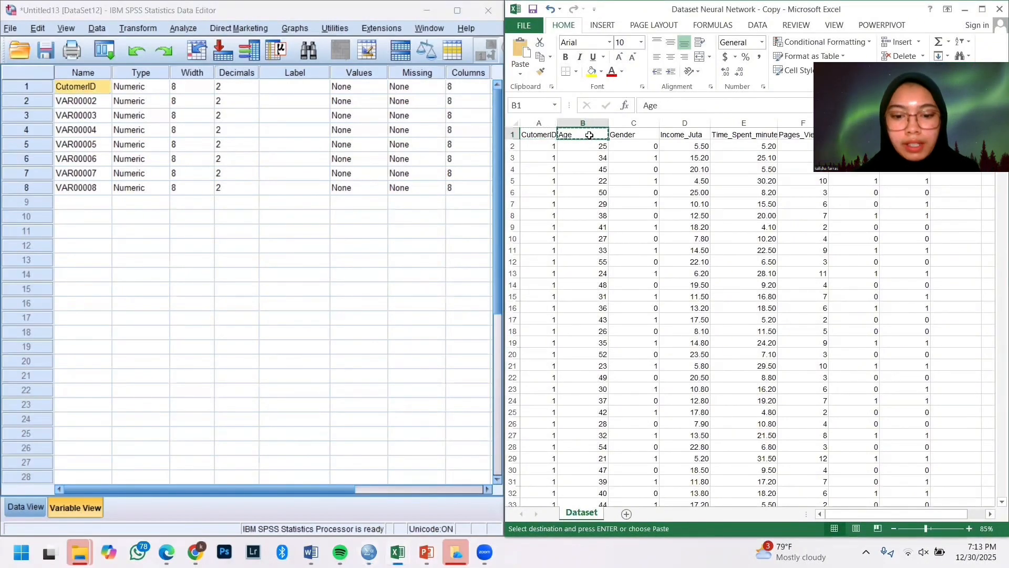
pyautogui.click(67, 102)
pyautogui.hotkey('ctrl', 'v')
pyautogui.click(629, 135)
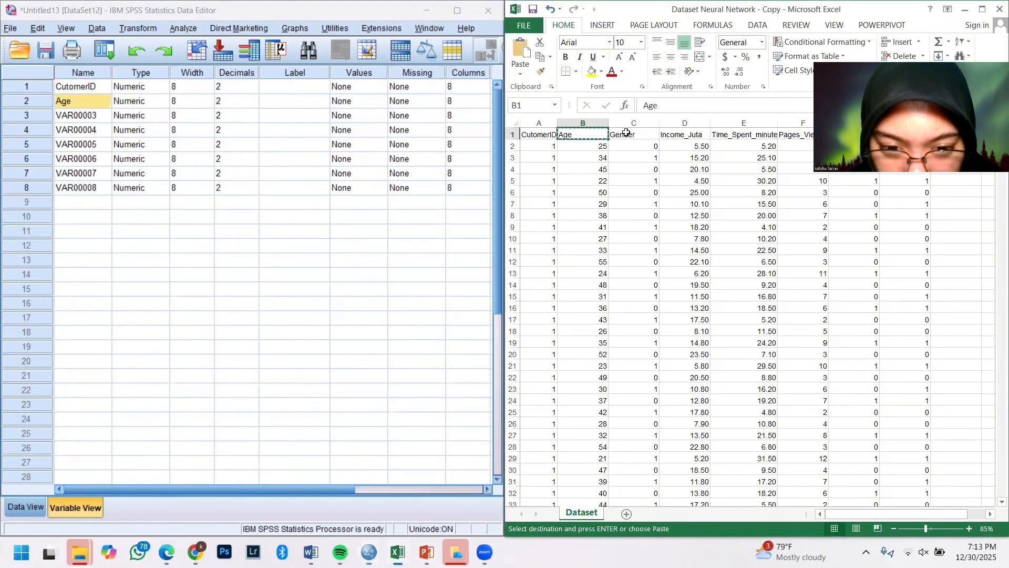
pyautogui.hotkey('ctrl', 'c')
pyautogui.click(96, 116)
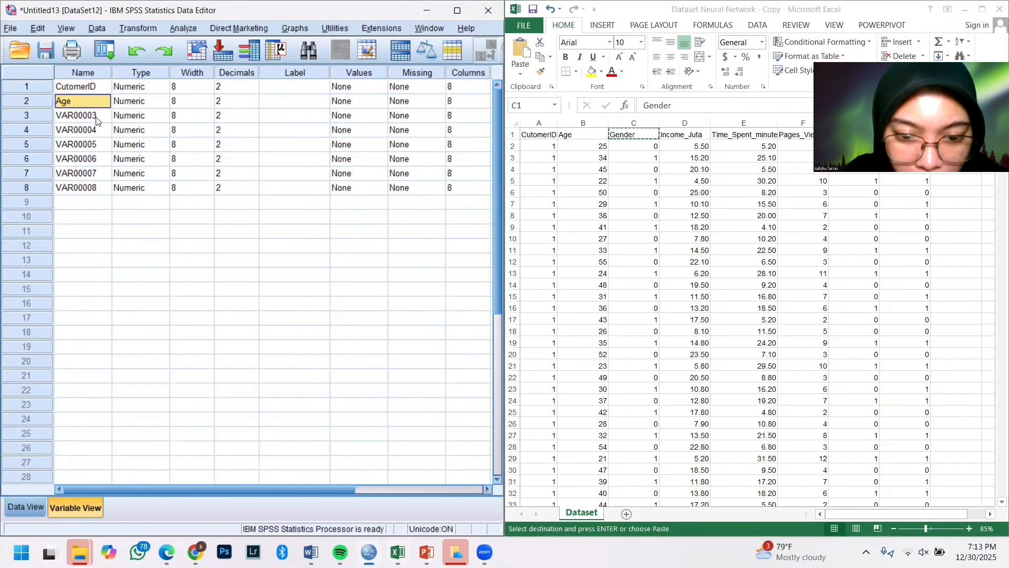
pyautogui.hotkey('ctrl', 'v')
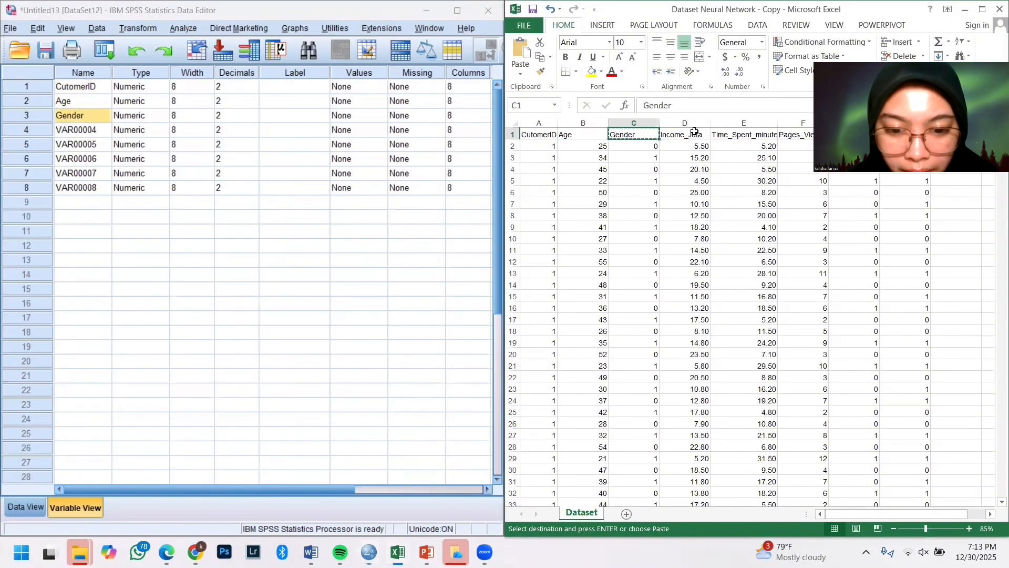
# Name the fourth and fifth variables Income_Juta and Time_Spent_minutes by copying their headers from the Excel sheet.
pyautogui.click(686, 135)
pyautogui.hotkey('ctrl', 'c')
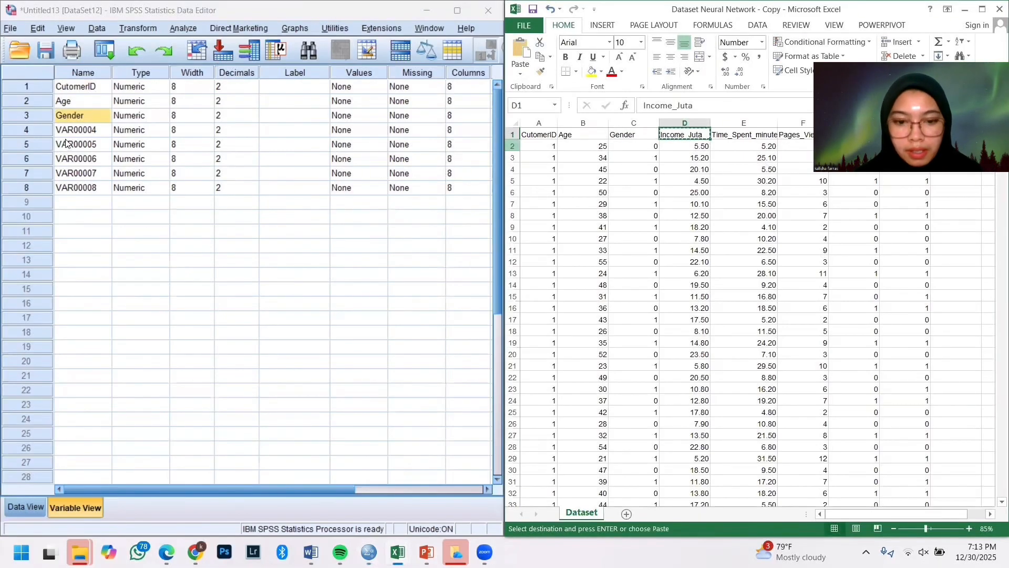
pyautogui.click(87, 129)
pyautogui.hotkey('ctrl', 'v')
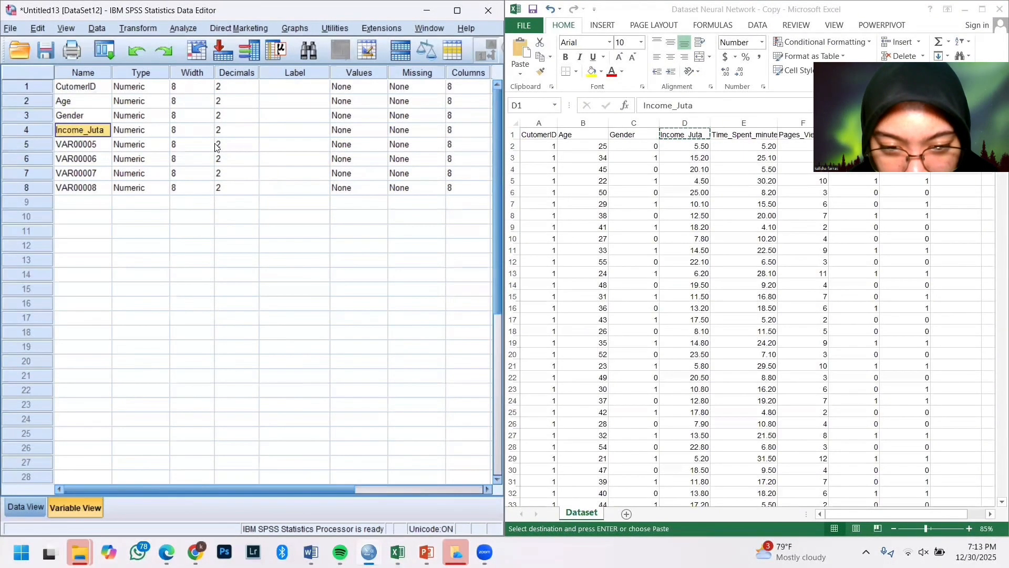
pyautogui.doubleClick(716, 136)
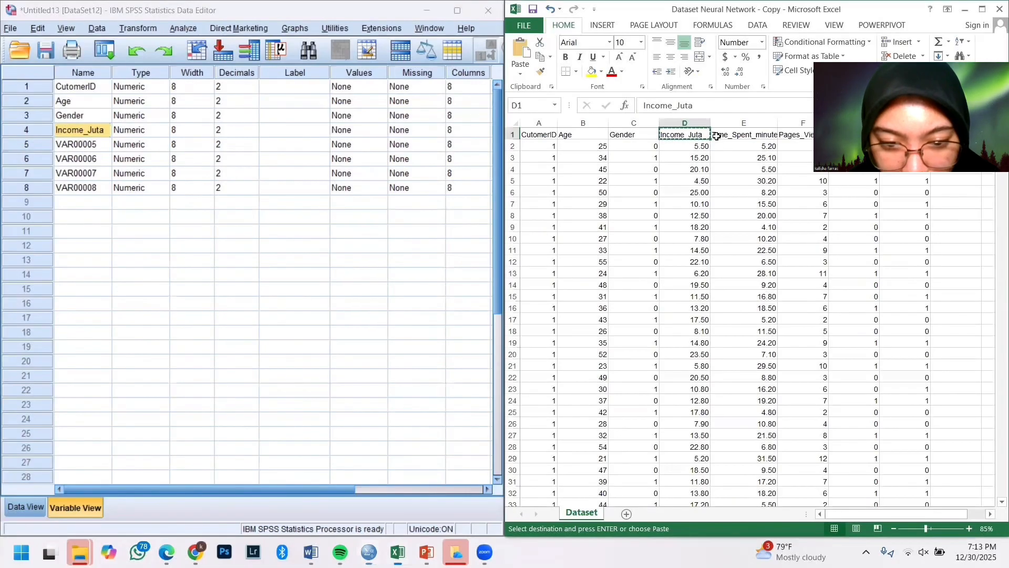
pyautogui.click(716, 136)
pyautogui.hotkey('ctrl', 'c')
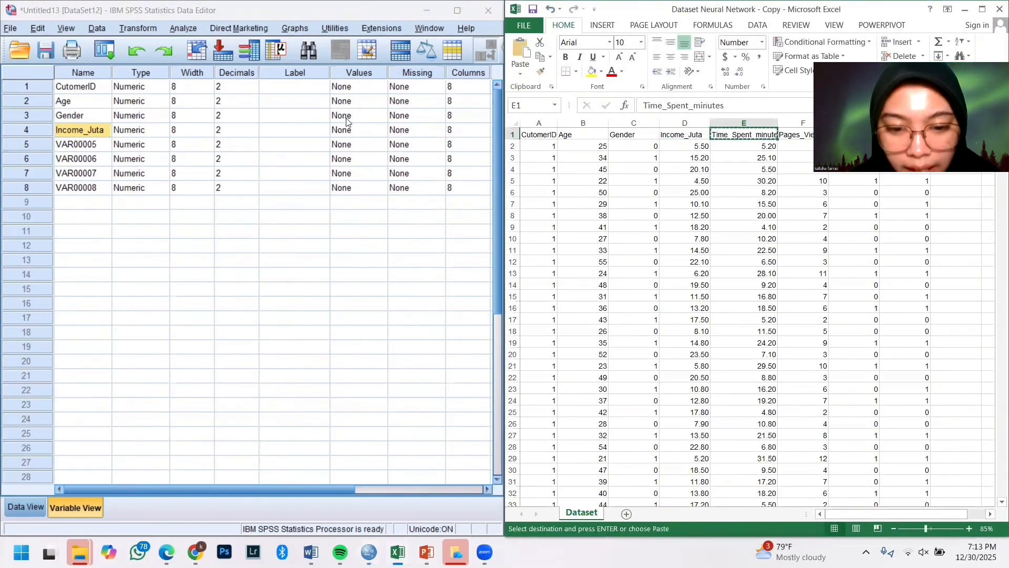
pyautogui.click(100, 147)
pyautogui.hotkey('ctrl', 'v')
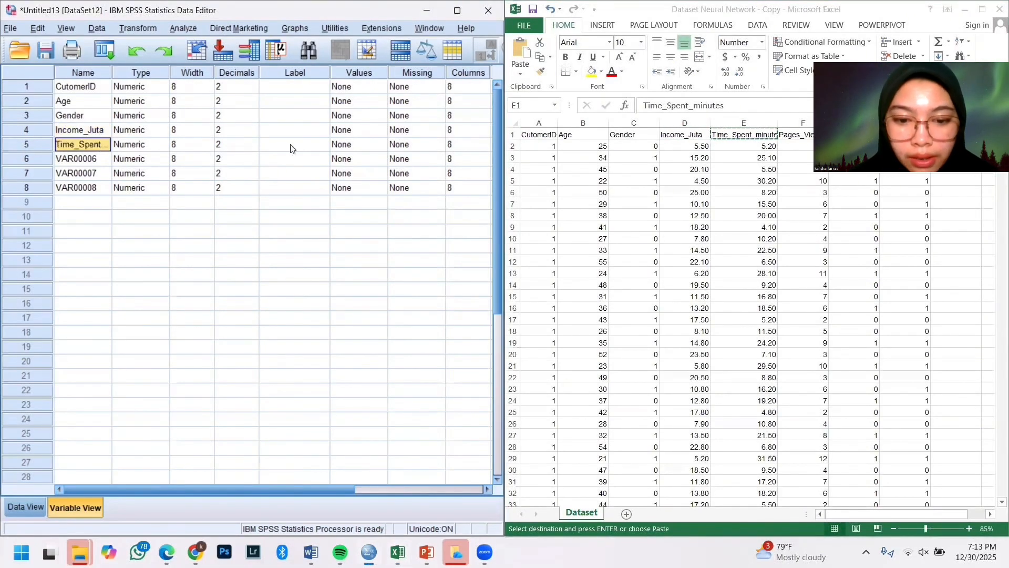
# Name the sixth variable Pages_Viewed by copying its header from cell F1 of the Excel sheet.
pyautogui.click(808, 135)
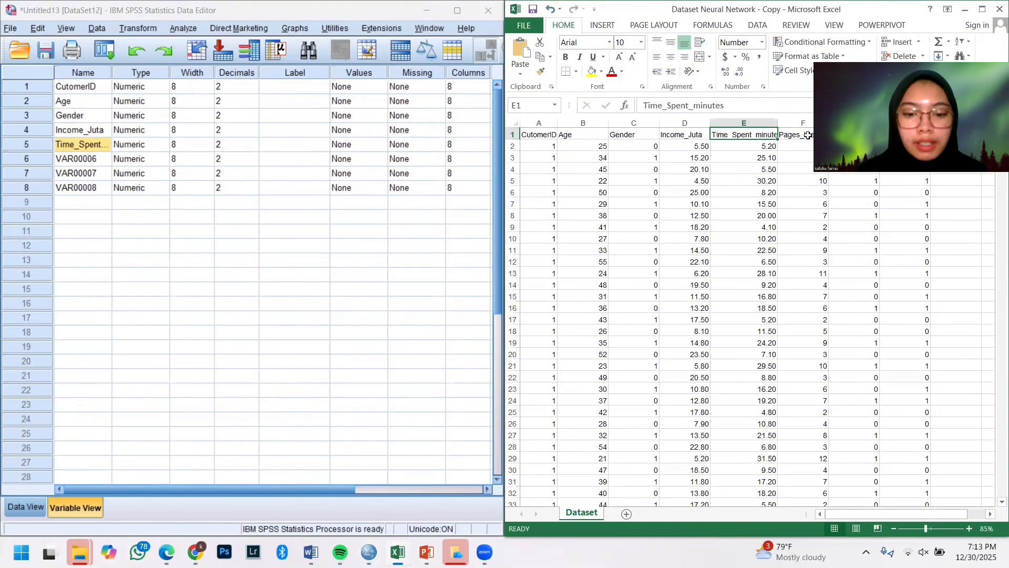
pyautogui.click(88, 160)
pyautogui.hotkey('ctrl', 'v')
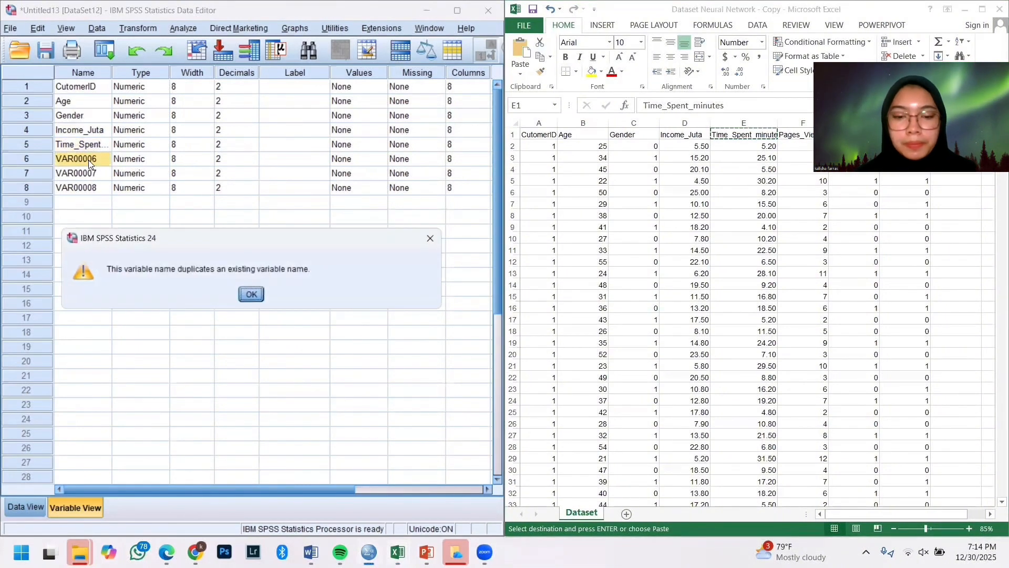
pyautogui.doubleClick(807, 133)
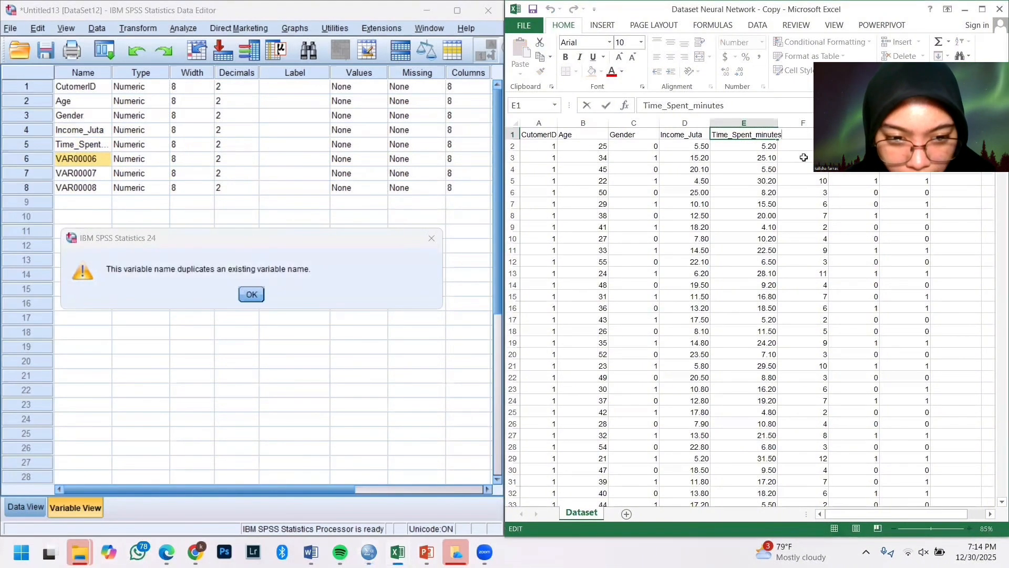
pyautogui.click(802, 134)
pyautogui.hotkey('ctrl', 'c')
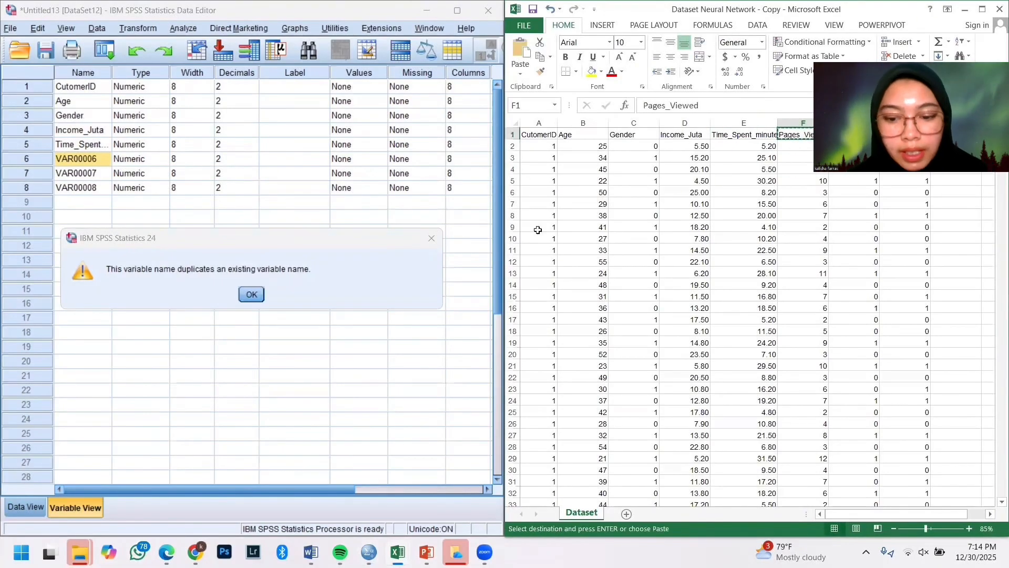
pyautogui.click(253, 296)
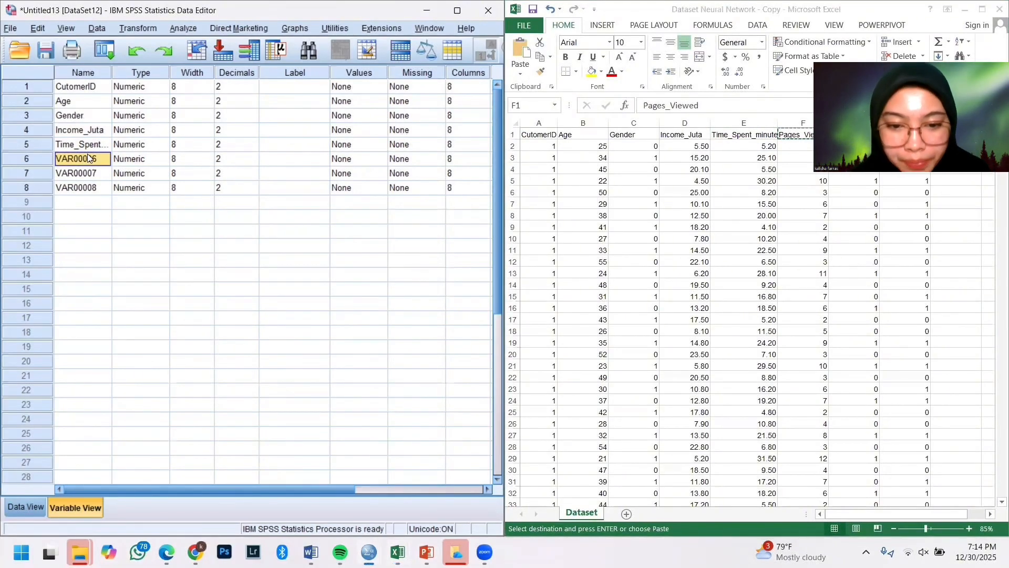
pyautogui.hotkey('ctrl', 'v')
# Name the seventh and eighth variables Newsletter and Purchase by copying their headers from the Excel sheet.
pyautogui.doubleClick(802, 134)
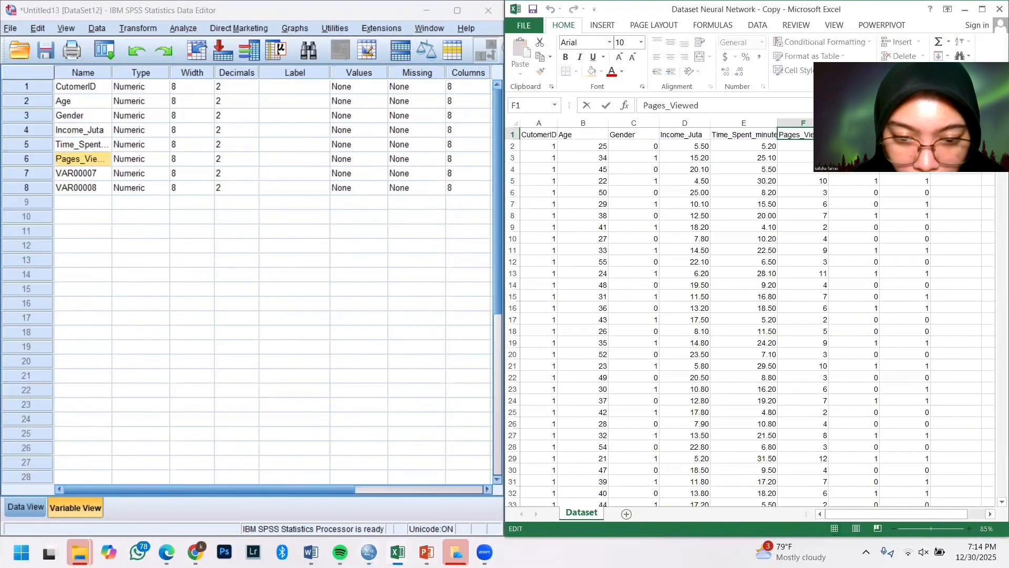
pyautogui.click(853, 134)
pyautogui.hotkey('ctrl', 'c')
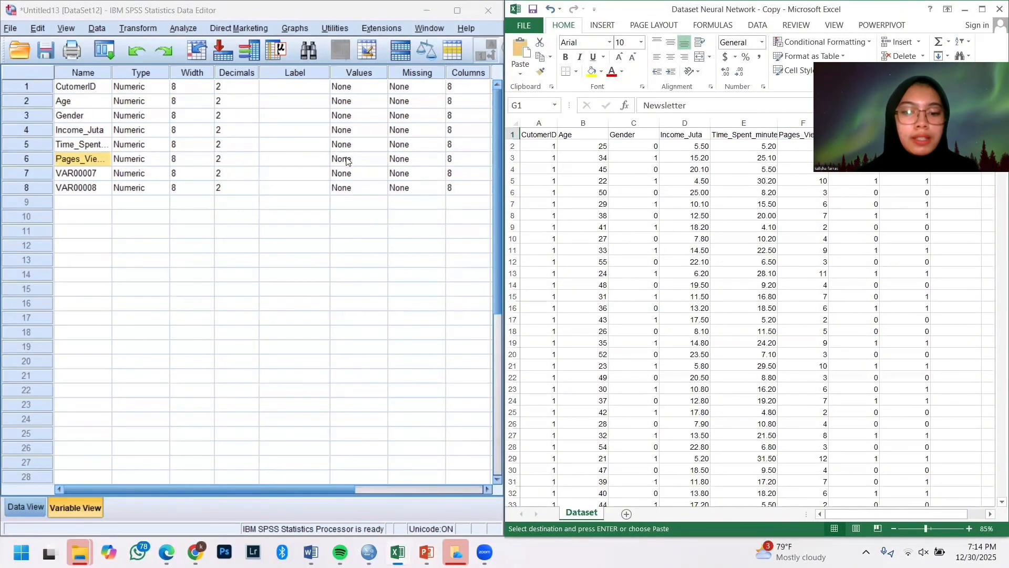
pyautogui.click(105, 174)
pyautogui.hotkey('ctrl', 'v')
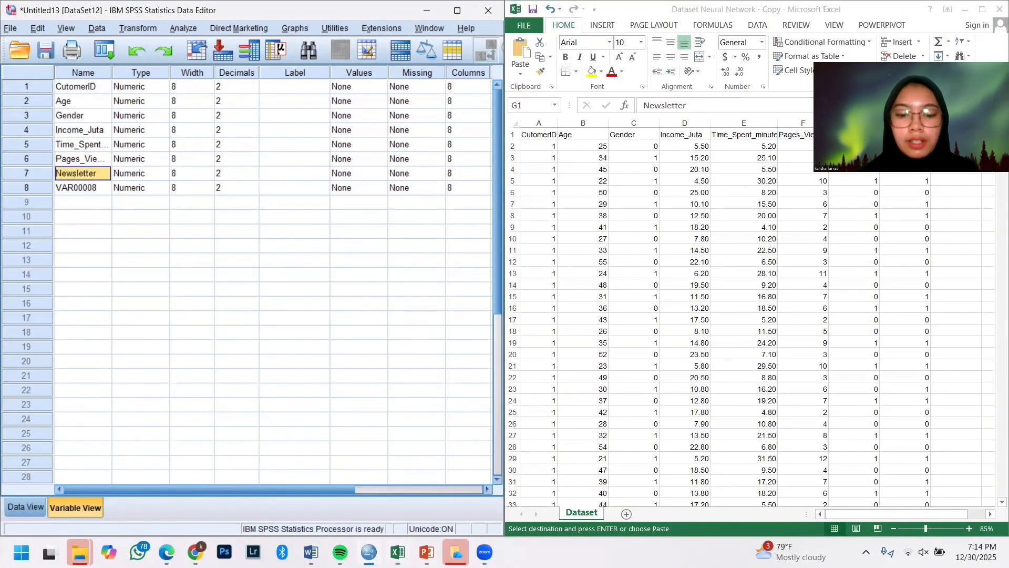
pyautogui.hotkey('alt', 'Tab')
pyautogui.press('Right')
pyautogui.hotkey('ctrl', 'c')
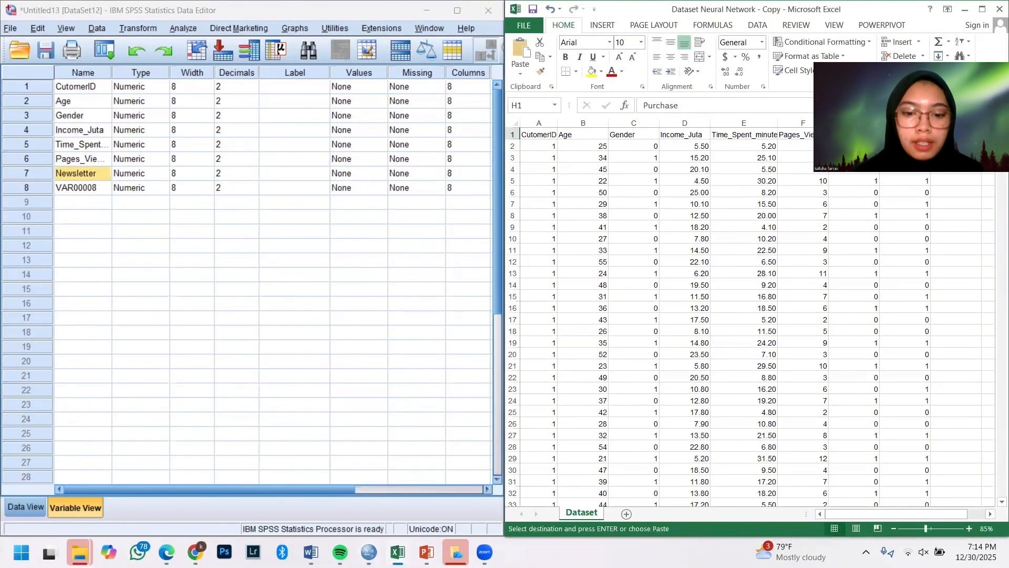
pyautogui.click(93, 188)
pyautogui.hotkey('ctrl', 'v')
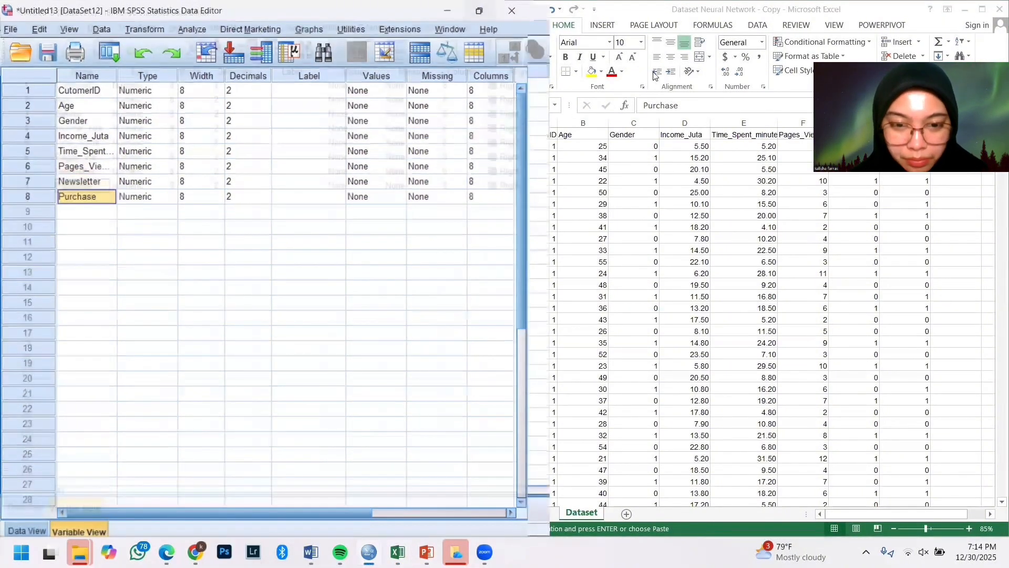
# Maximize the SPSS data editor and set the measurement level of Gender, Newsletter and Purchase to Nominal.
pyautogui.click(460, 10)
pyautogui.click(613, 80)
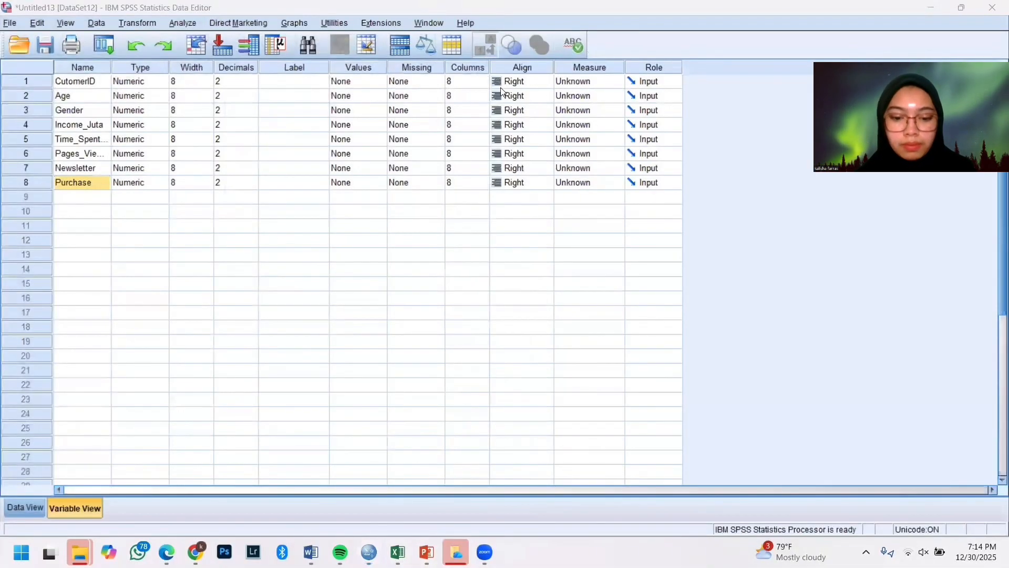
pyautogui.click(608, 112)
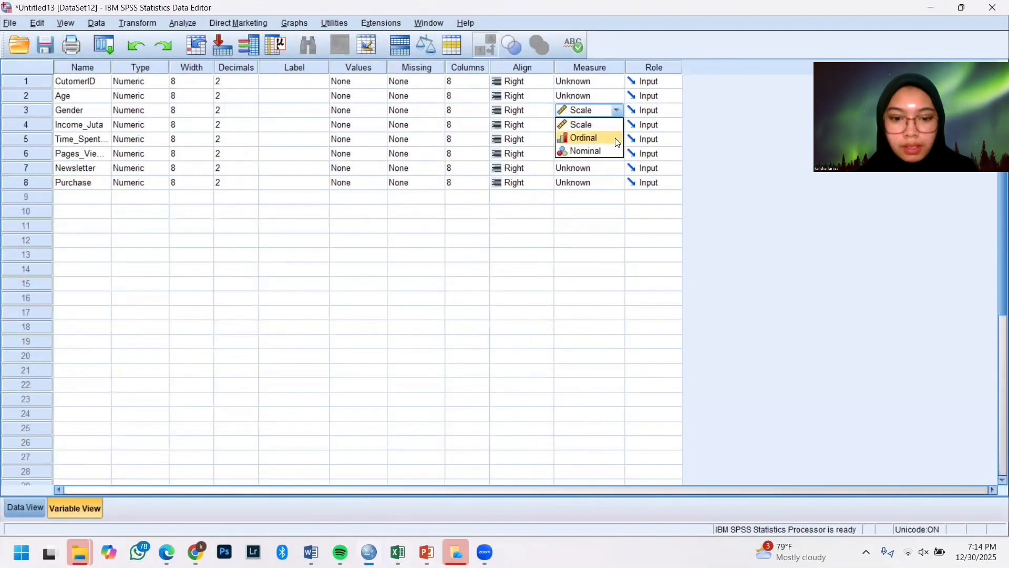
pyautogui.click(618, 152)
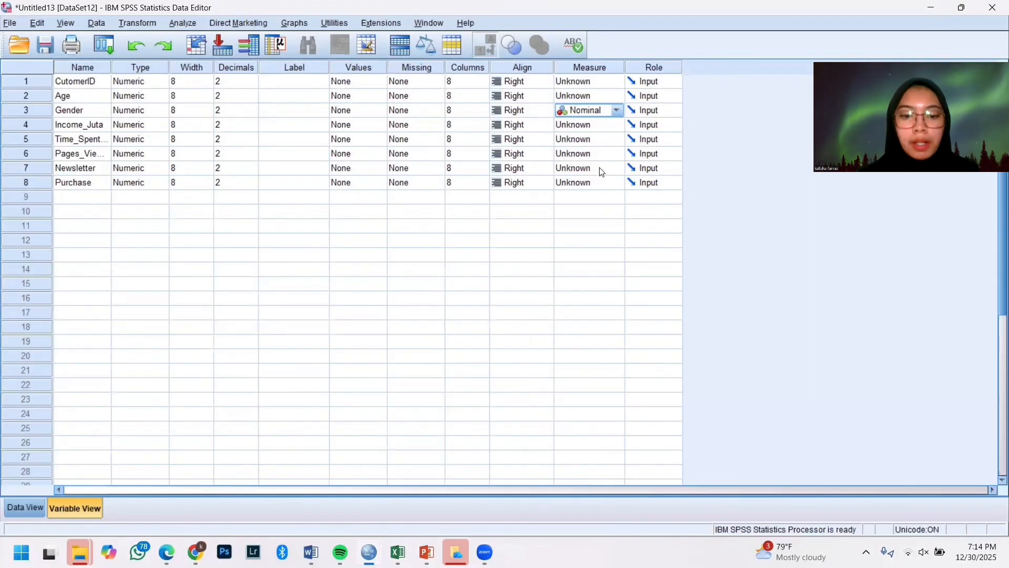
pyautogui.click(599, 167)
pyautogui.click(601, 211)
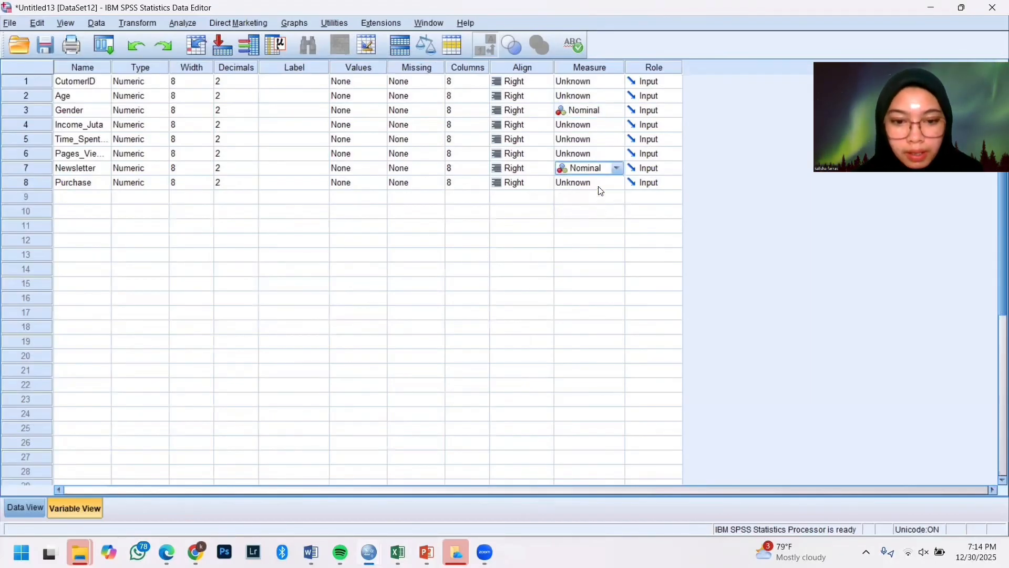
pyautogui.click(601, 184)
pyautogui.click(607, 224)
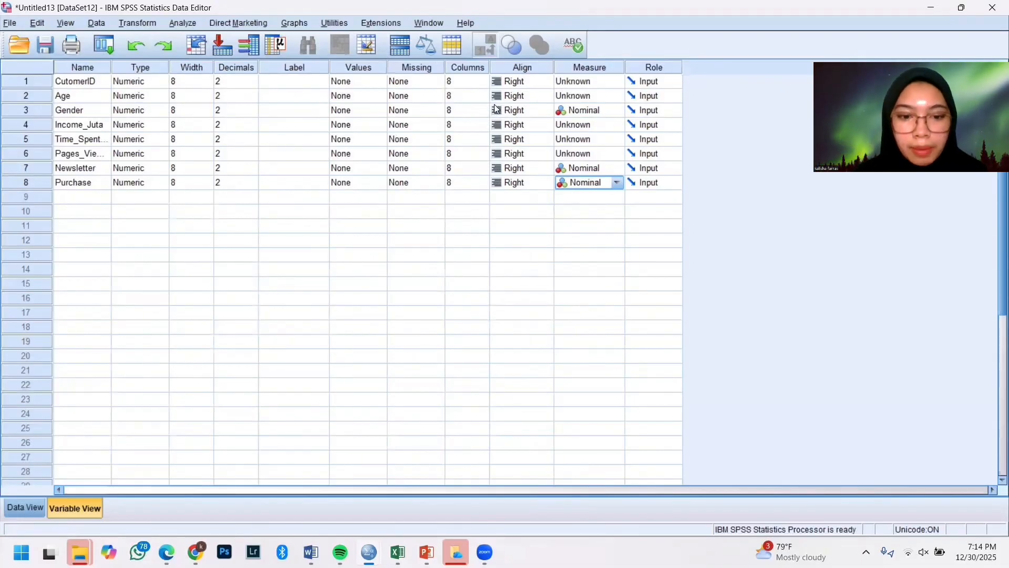
pyautogui.click(429, 109)
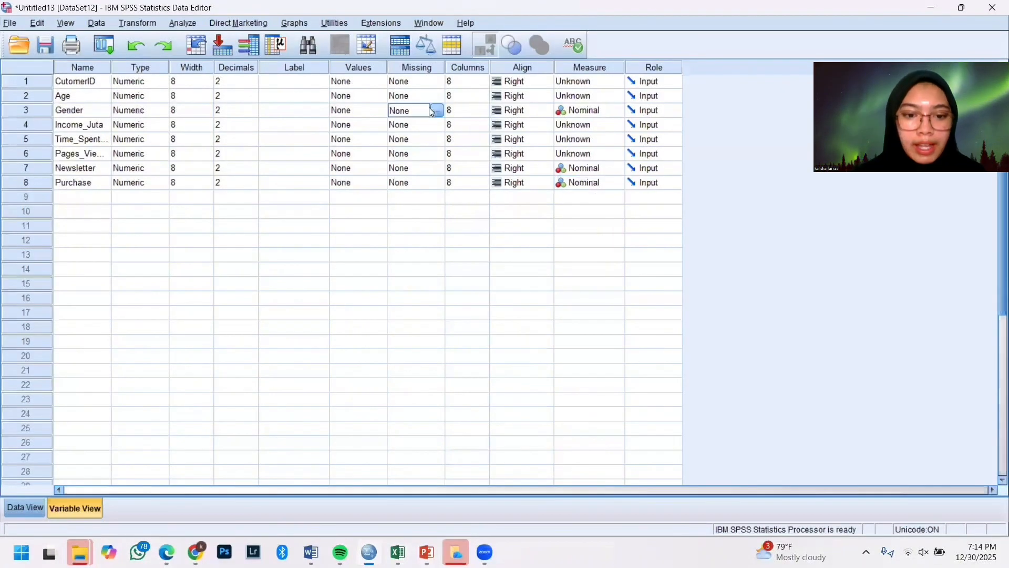
pyautogui.click(354, 112)
pyautogui.hotkey('shift', 'Down')
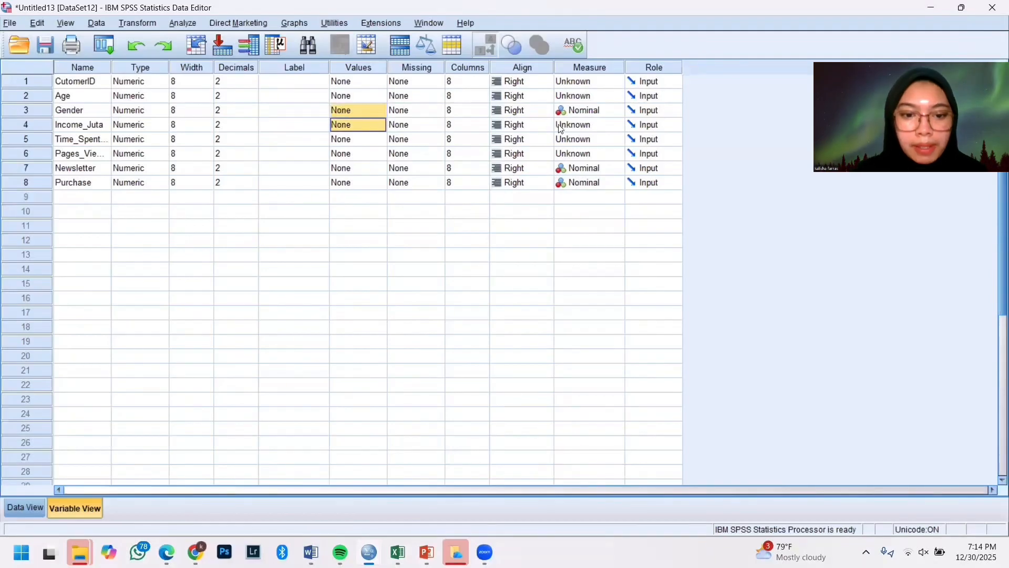
pyautogui.hotkey('shift', 'Up')
pyautogui.hotkey('shift', 'Up')
pyautogui.hotkey('shift', 'Up')
# Set the measurement level of CutomerID, Age, Income_Juta, Time_Spent_minutes and Pages_Viewed to Scale.
pyautogui.click(584, 87)
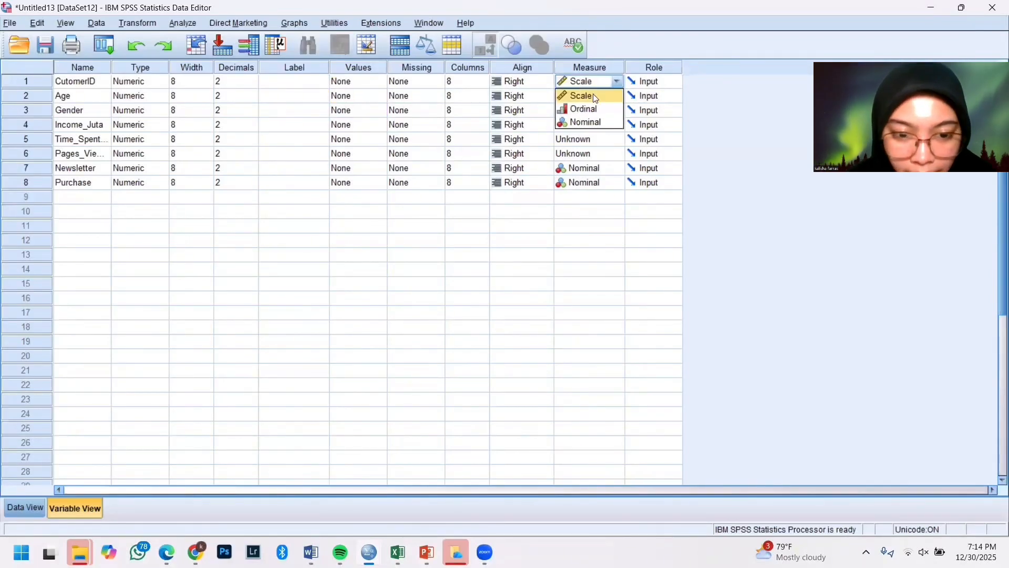
pyautogui.click(593, 92)
pyautogui.moveTo(586, 96); pyautogui.dragTo(585, 107)
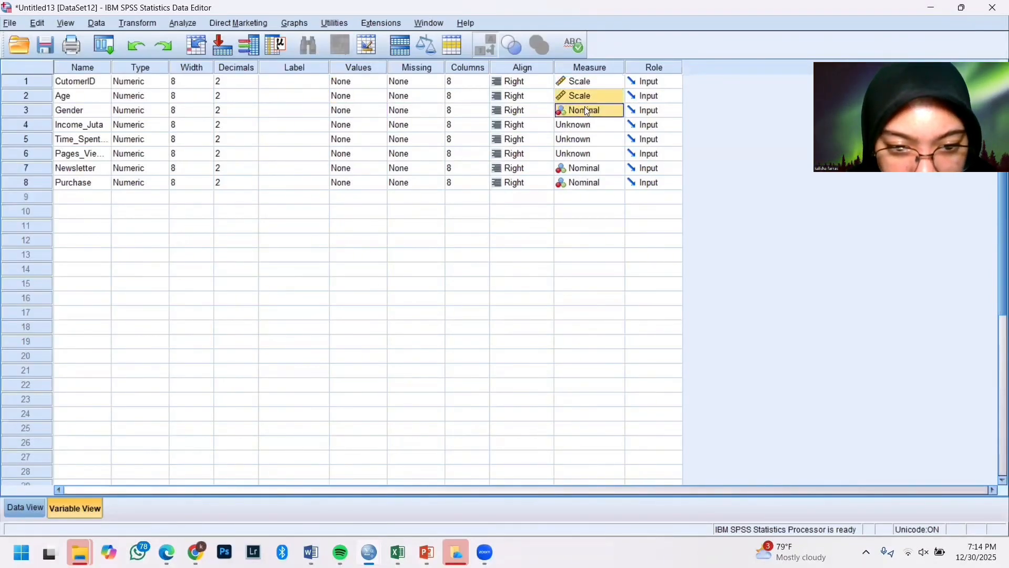
pyautogui.click(594, 96)
pyautogui.click(595, 96)
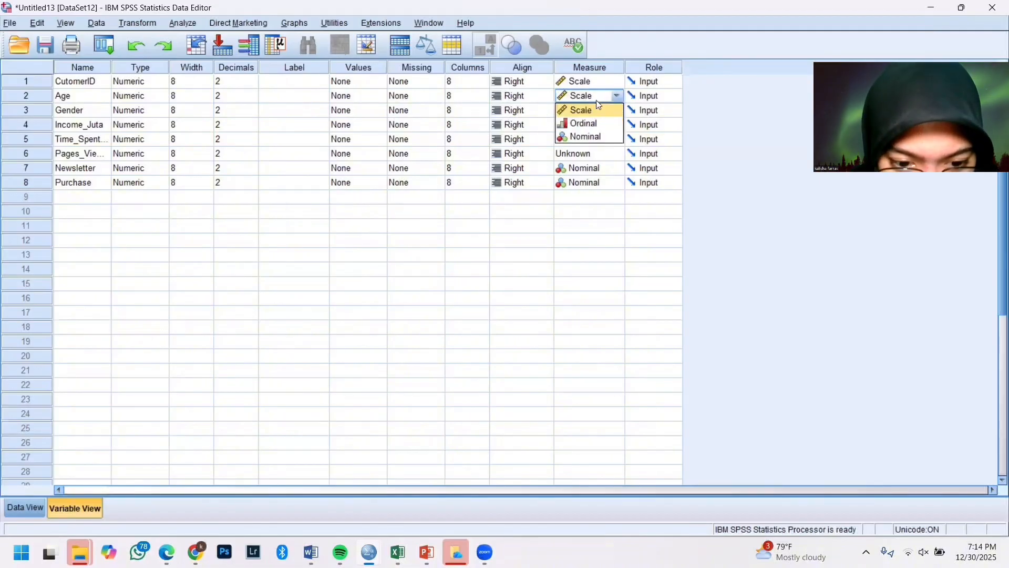
pyautogui.click(603, 109)
pyautogui.click(602, 109)
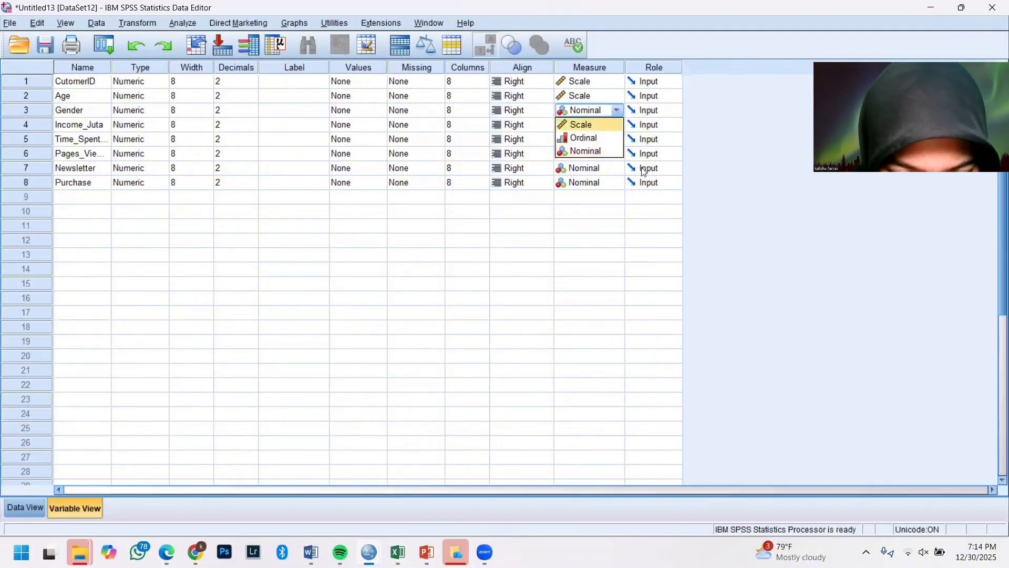
pyautogui.moveTo(627, 215); pyautogui.dragTo(627, 139)
pyautogui.click(613, 126)
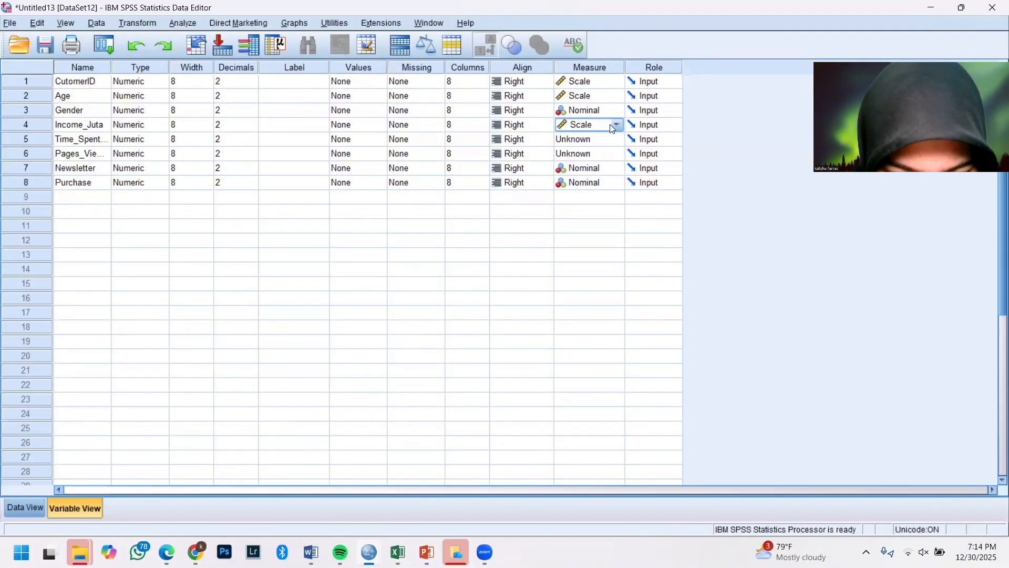
pyautogui.click(611, 141)
pyautogui.moveTo(614, 231); pyautogui.dragTo(614, 154)
pyautogui.click(614, 153)
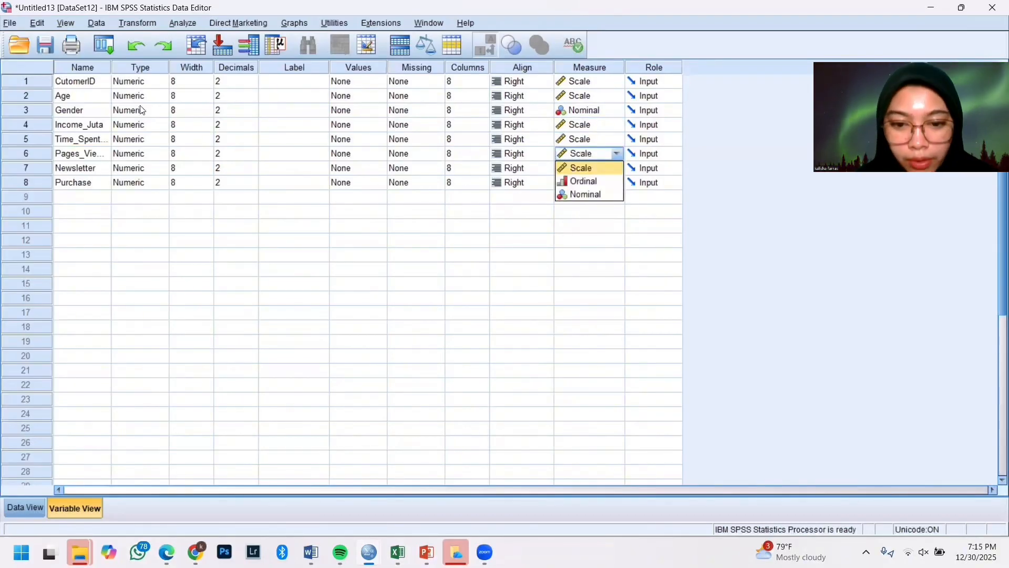
# Define the value labels of Gender as 0 = perempuan and 1 = laki-laki.
pyautogui.click(372, 110)
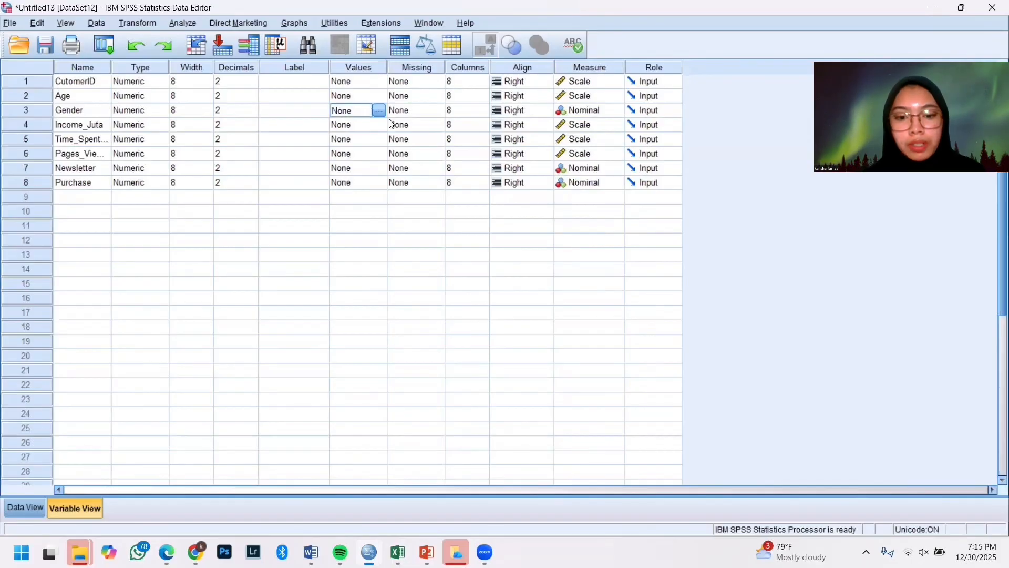
pyautogui.click(380, 111)
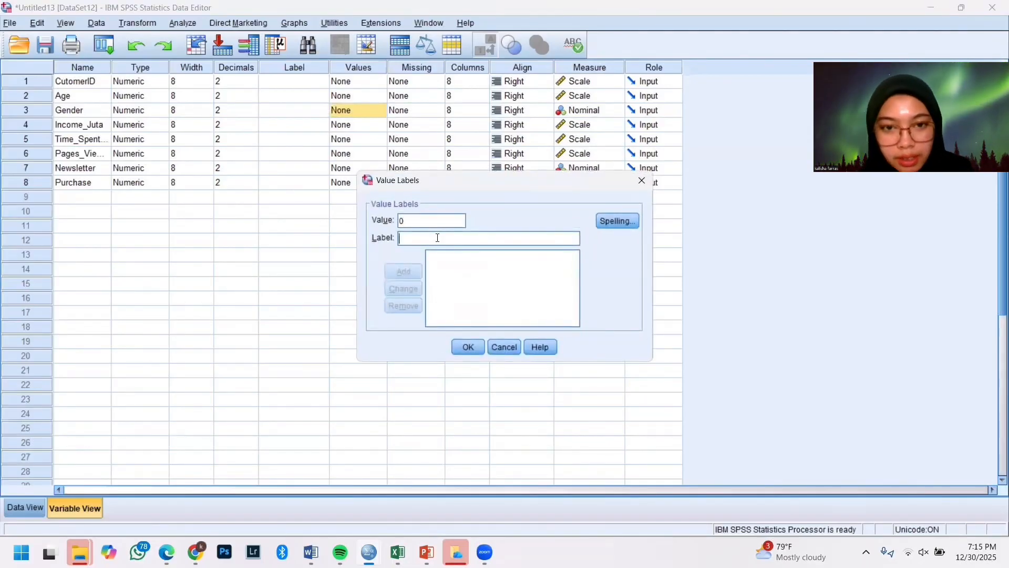
pyautogui.write('perempuan')
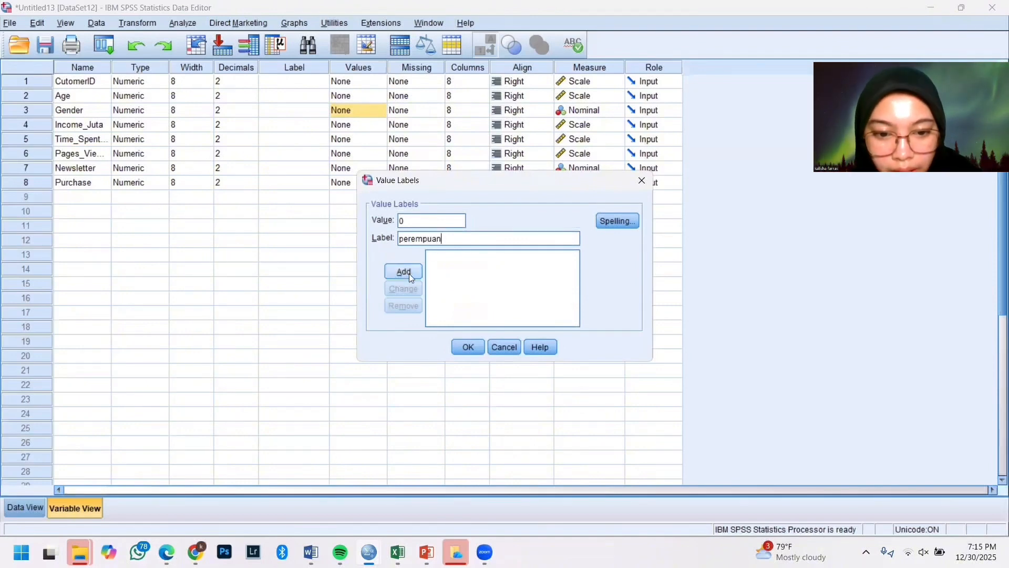
pyautogui.click(409, 273)
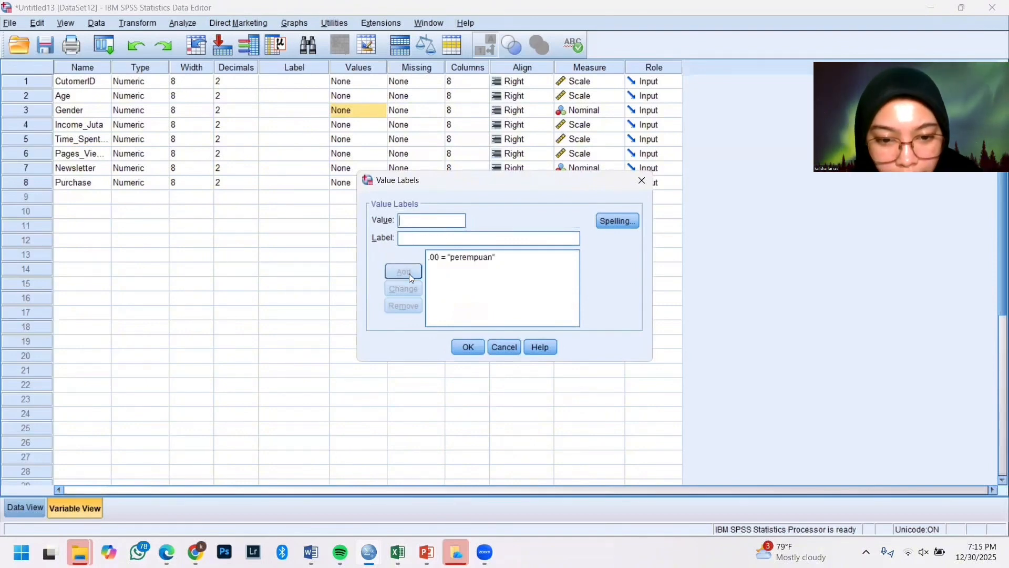
pyautogui.write('1')
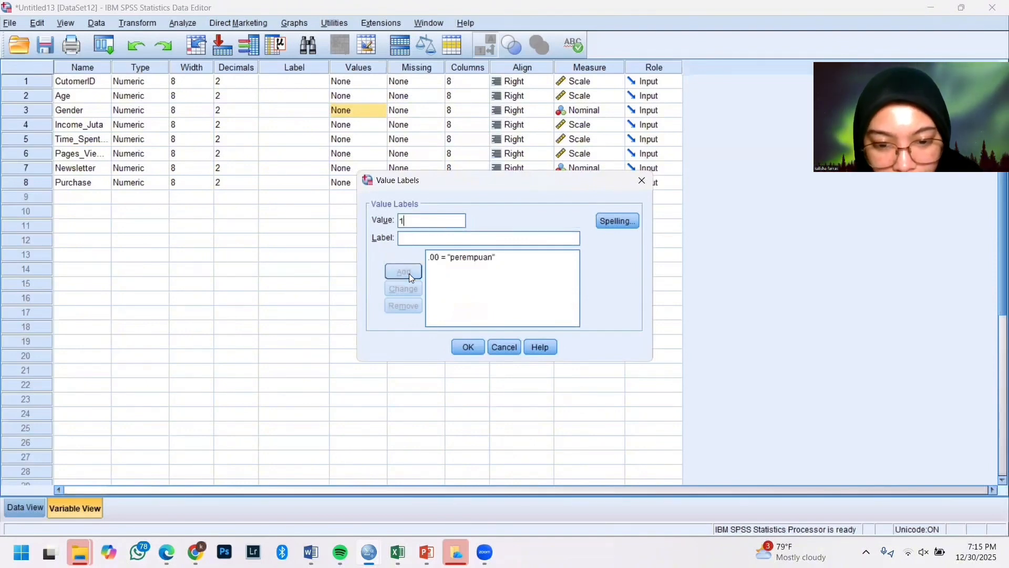
pyautogui.click(459, 240)
pyautogui.write('laki-')
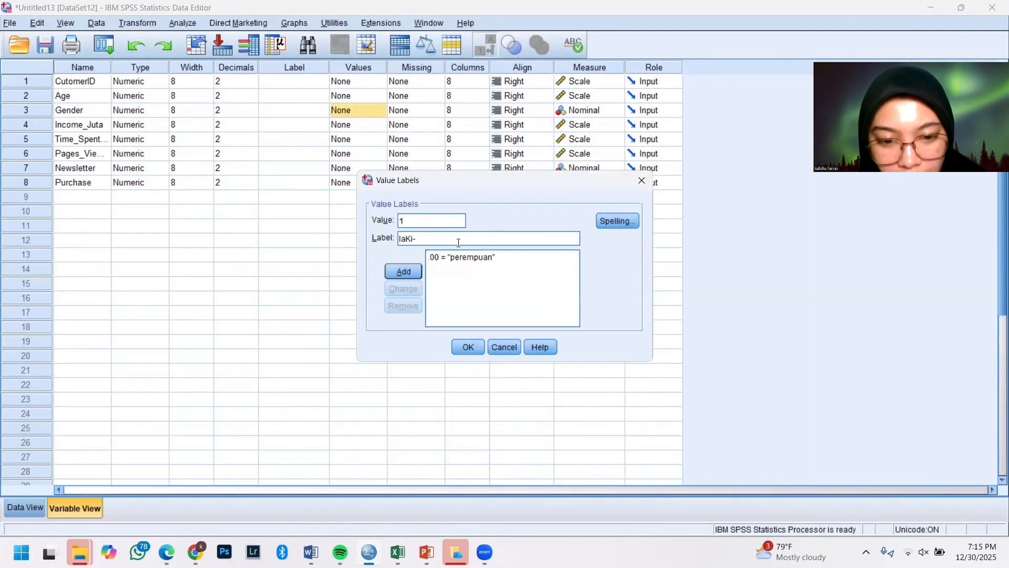
pyautogui.write('ki')
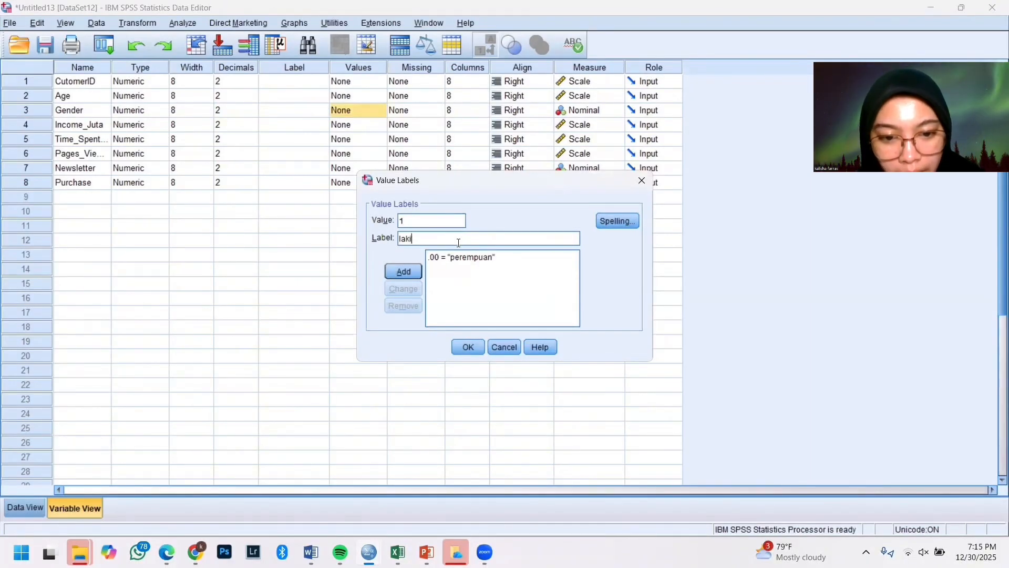
pyautogui.write('-laki')
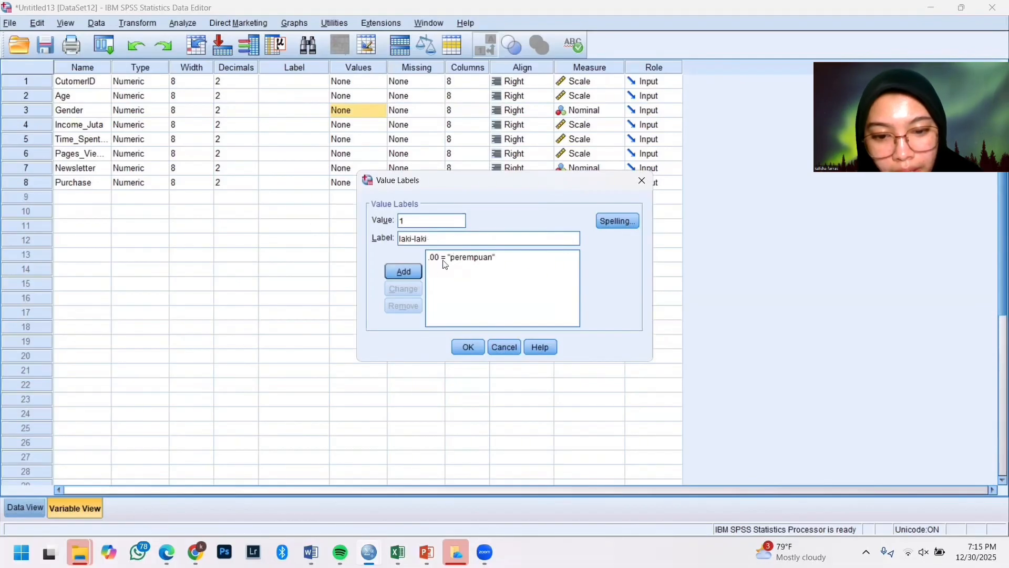
pyautogui.click(413, 271)
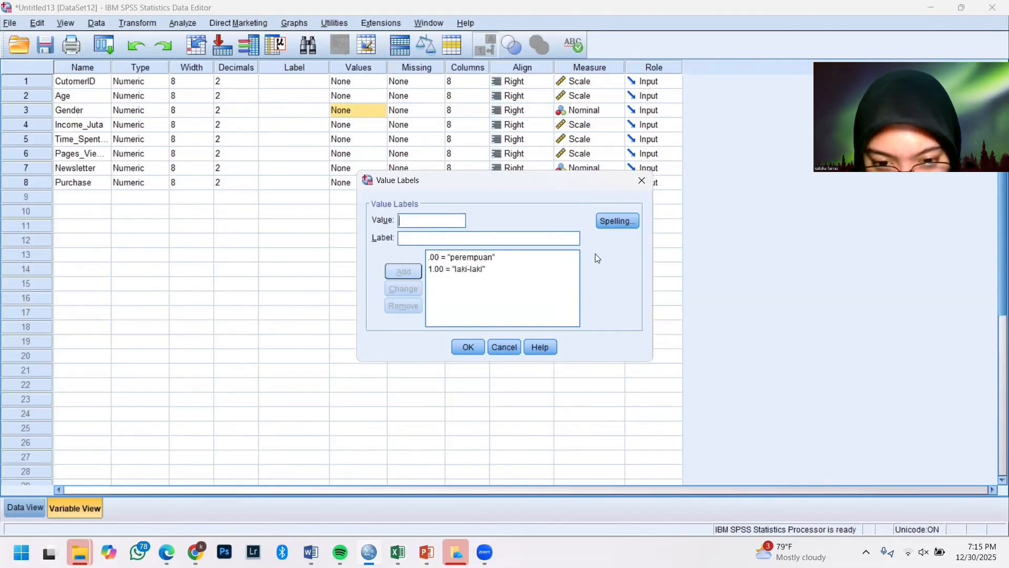
pyautogui.click(468, 348)
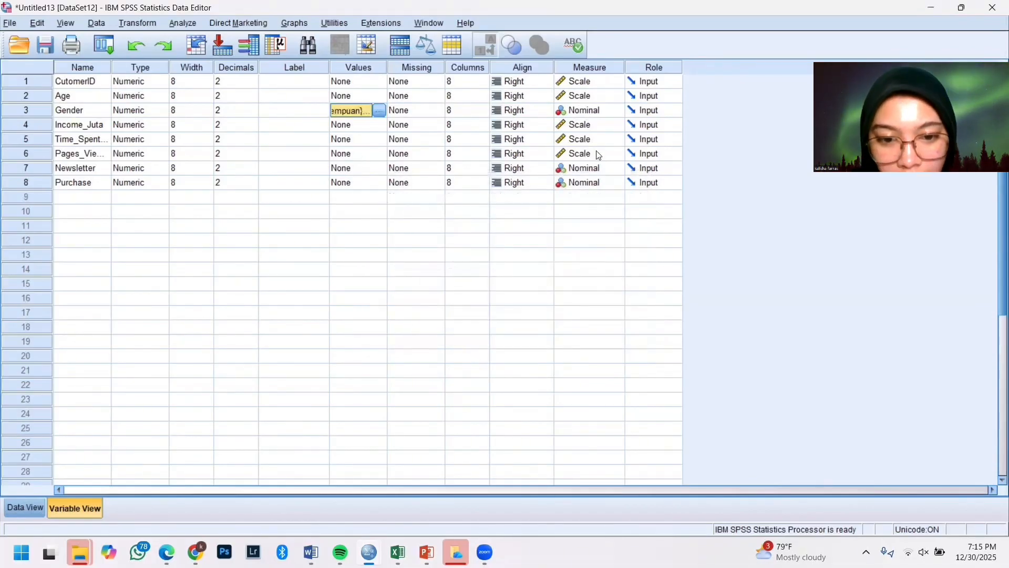
# Define the value labels of Newsletter as 0 = tidak langganan and 1 = langganan.
pyautogui.click(353, 170)
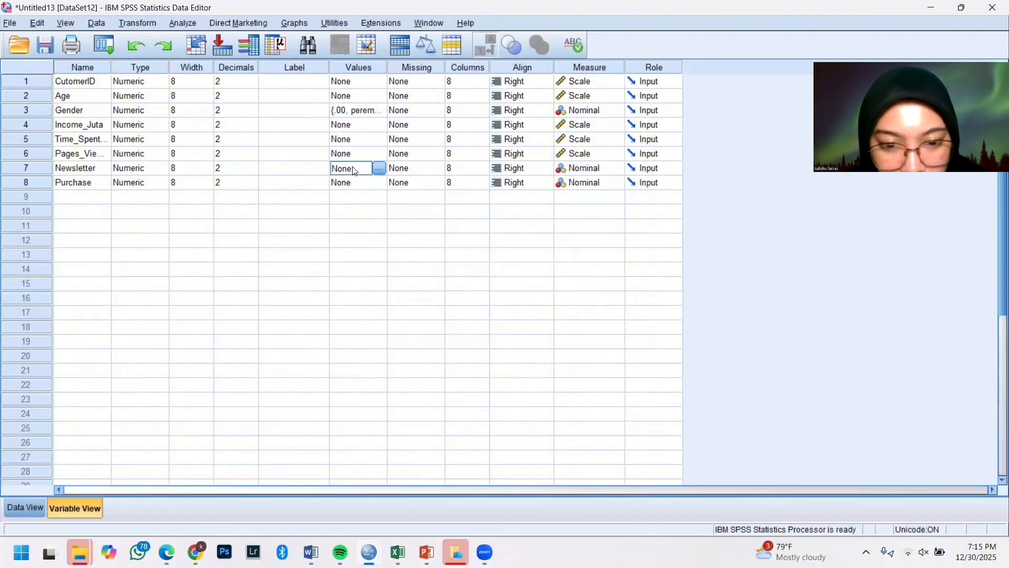
pyautogui.click(380, 168)
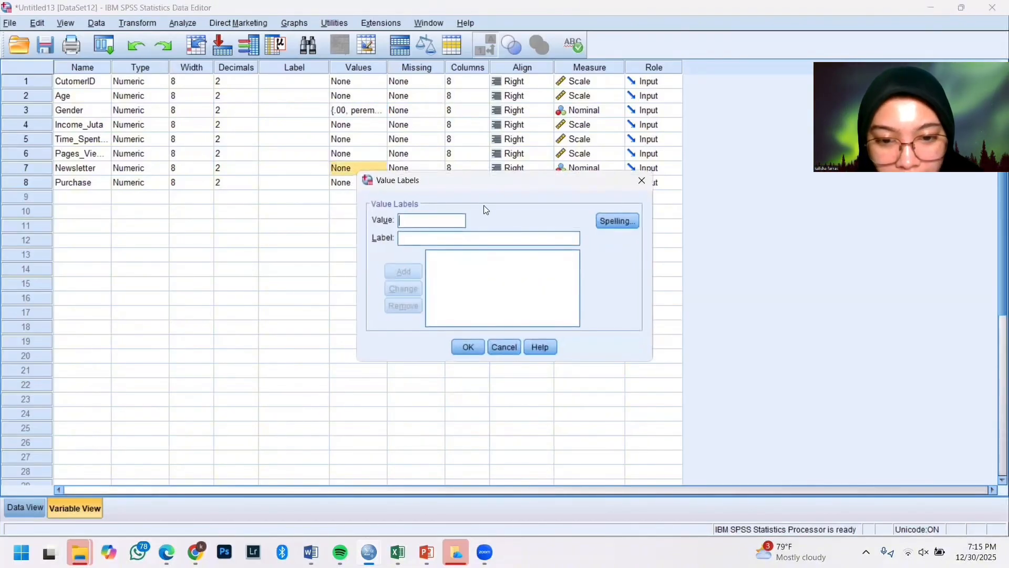
pyautogui.write('0')
pyautogui.click(480, 239)
pyautogui.write('t')
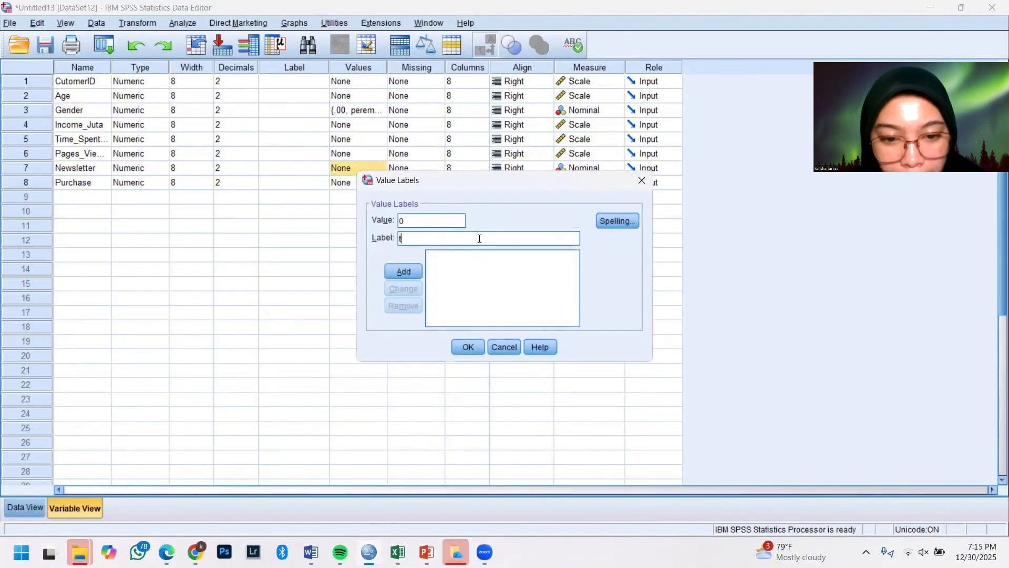
pyautogui.write('idak')
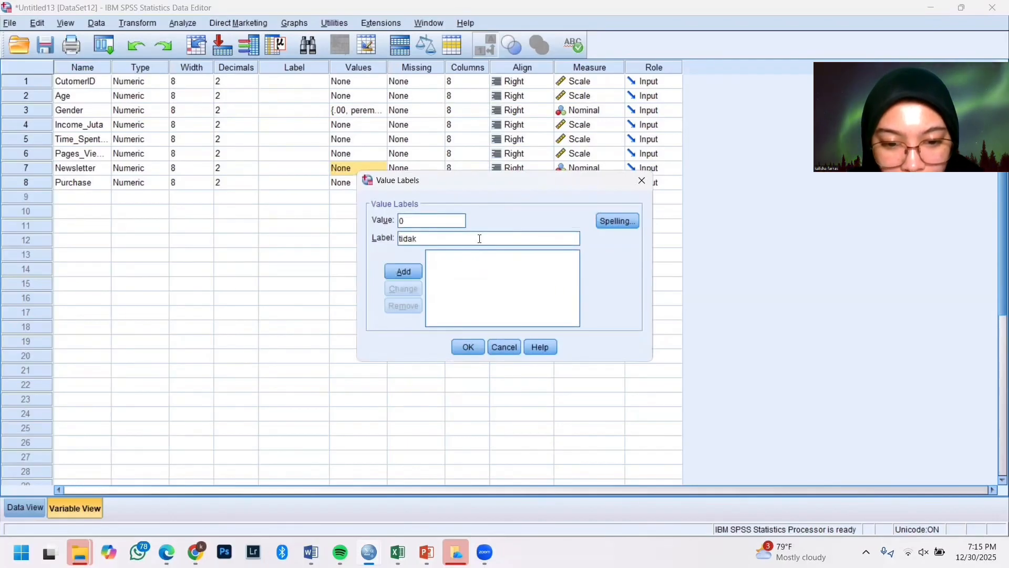
pyautogui.write(' langganan')
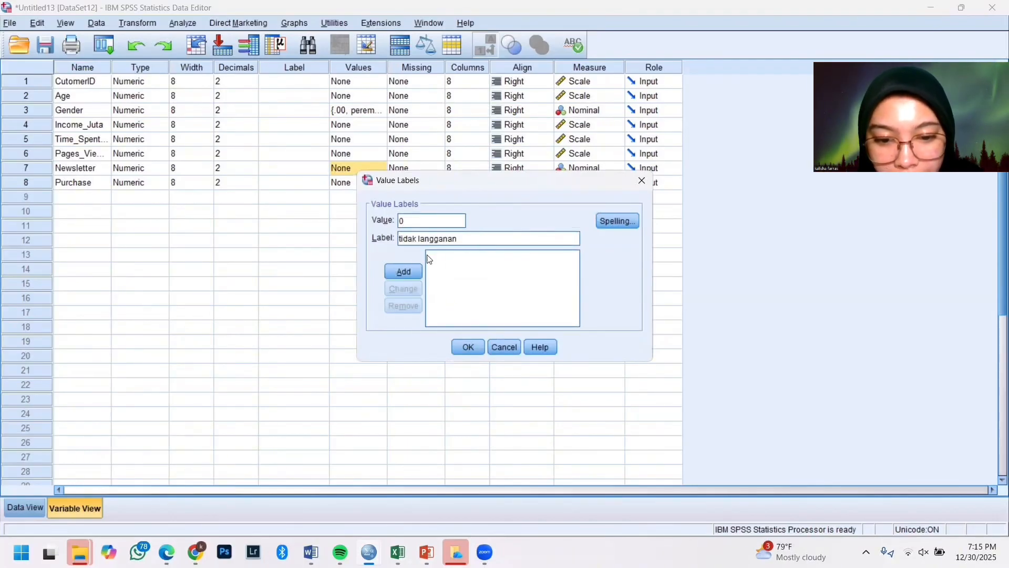
pyautogui.click(412, 272)
pyautogui.write('1')
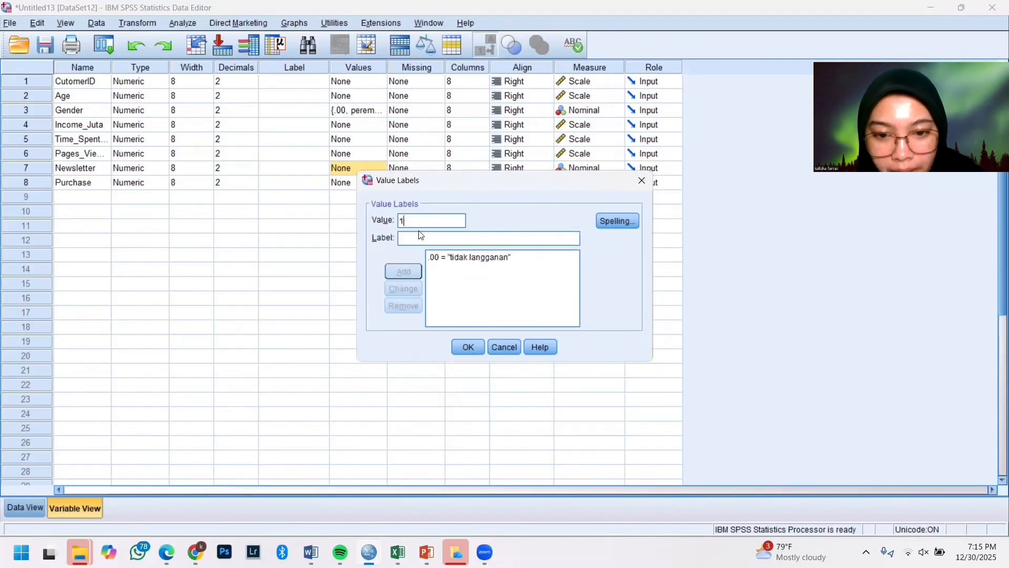
pyautogui.write('langganan')
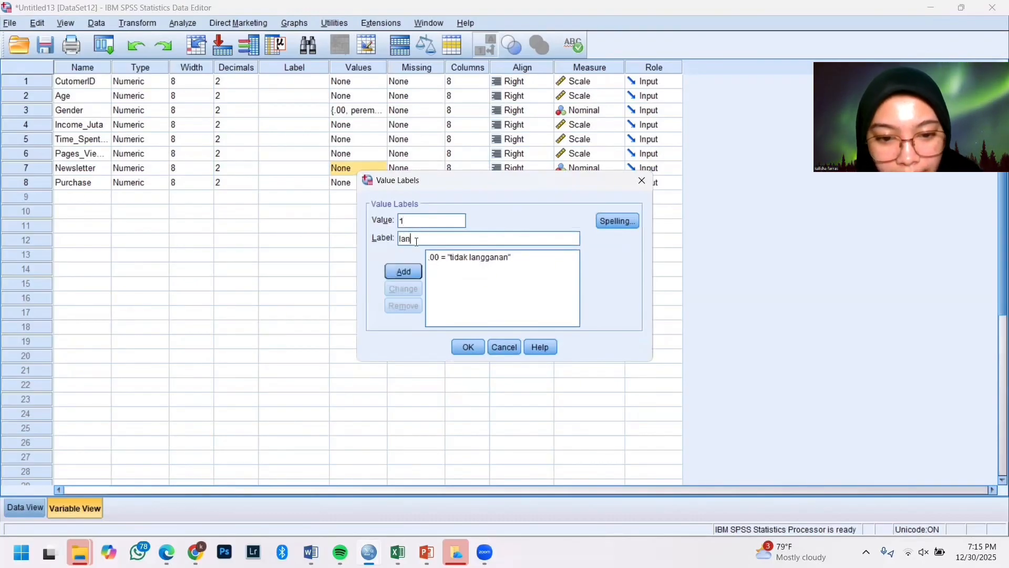
pyautogui.click(402, 275)
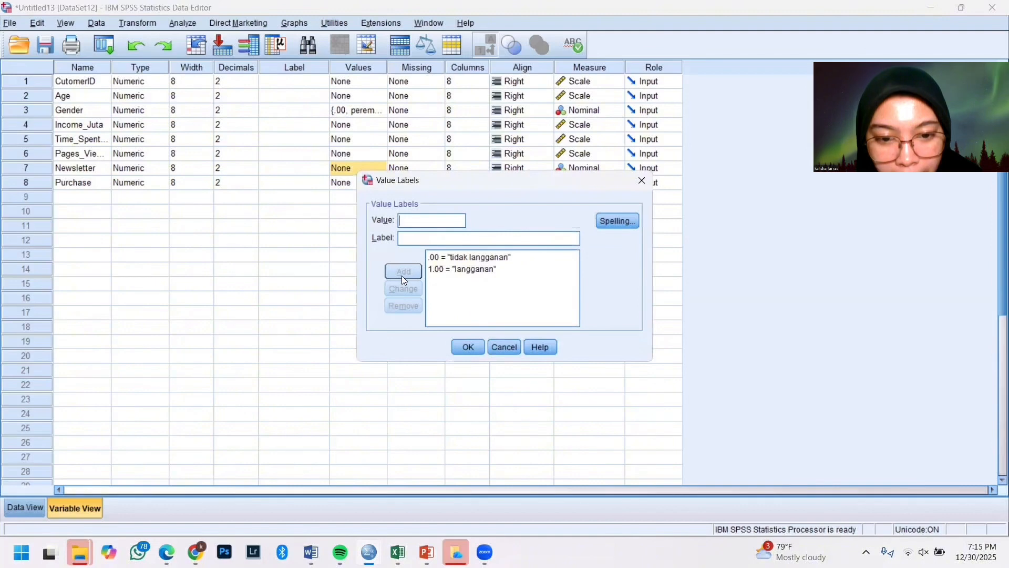
pyautogui.click(465, 348)
# Add the value label "no purchase" for value 0 of the Purchase variable.
pyautogui.click(363, 184)
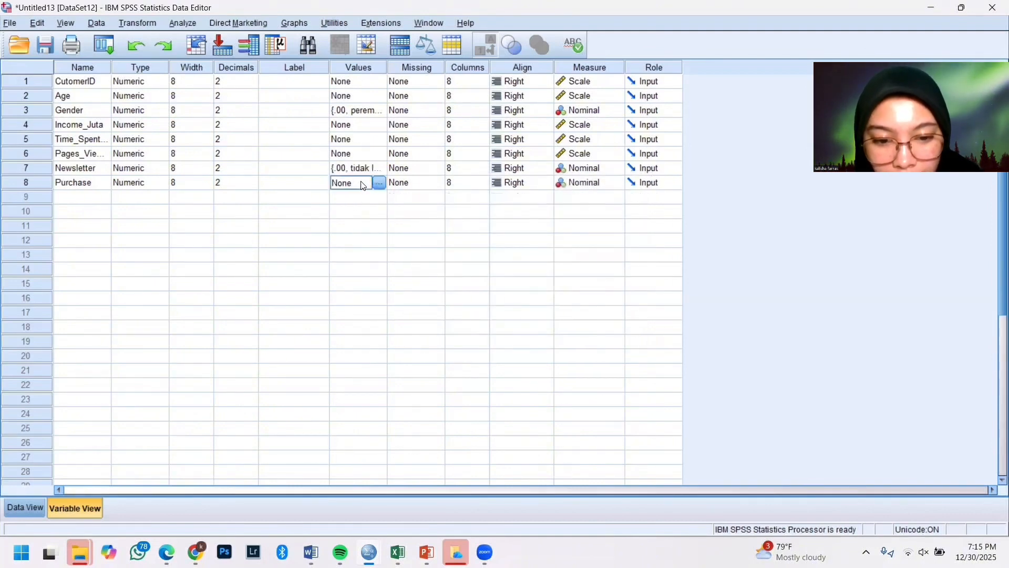
pyautogui.click(380, 183)
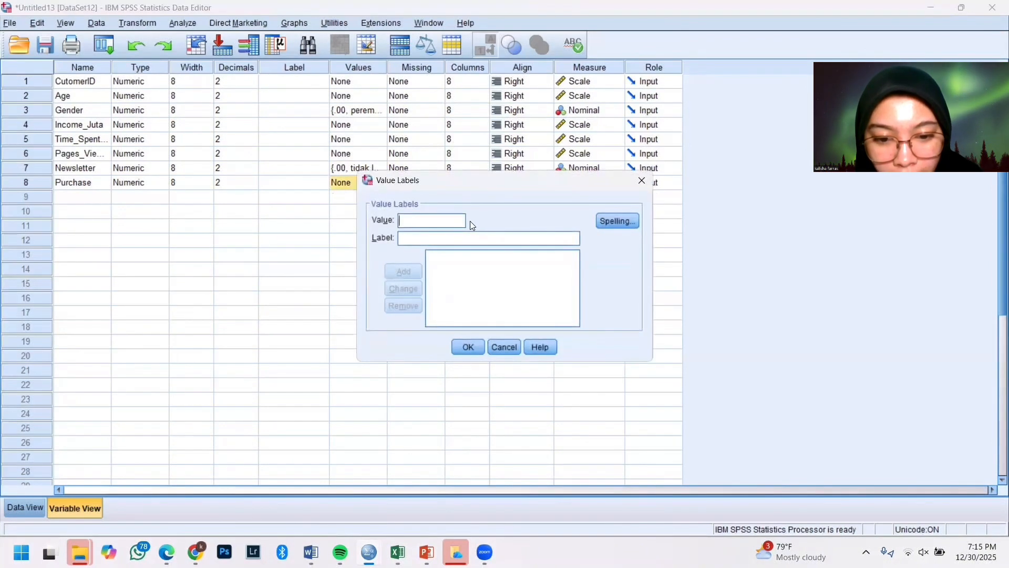
pyautogui.write('0')
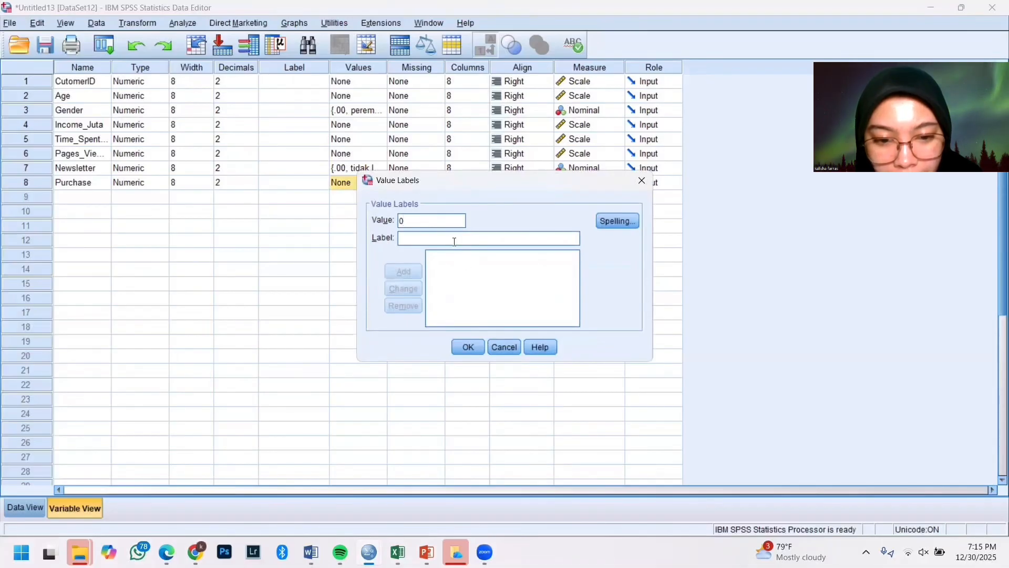
pyautogui.click(453, 241)
pyautogui.write('no p')
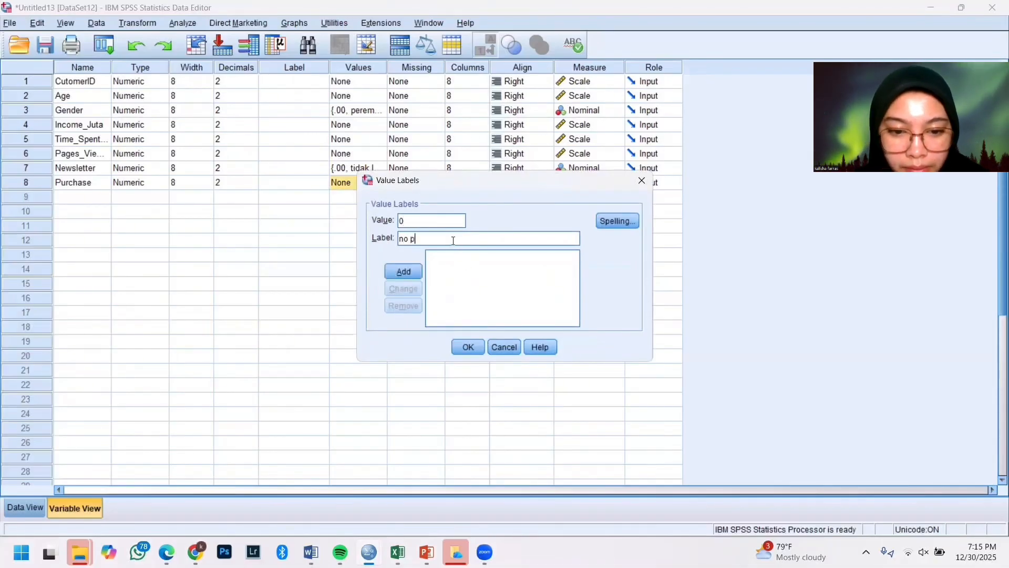
pyautogui.write('u')
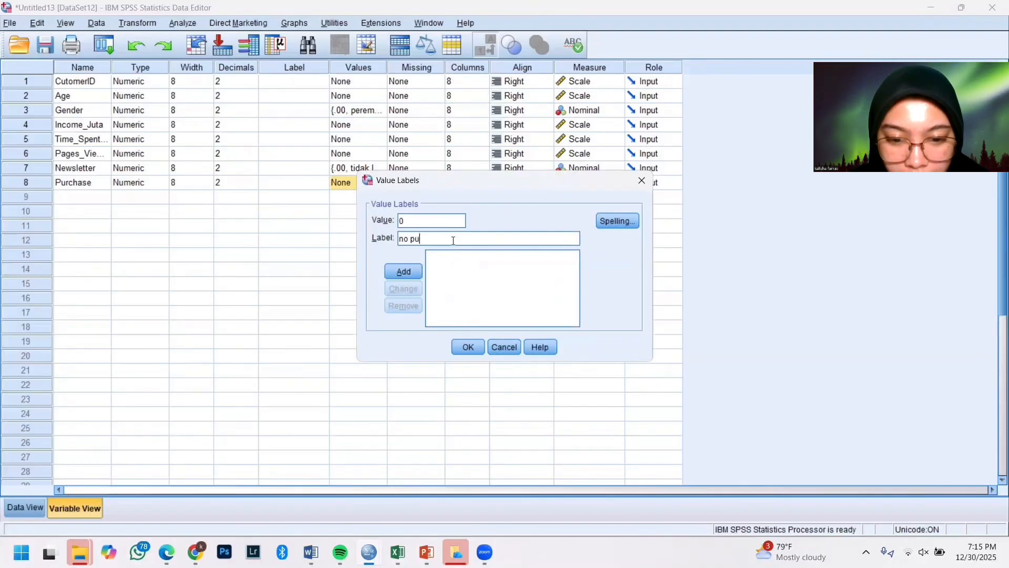
pyautogui.write('rchase')
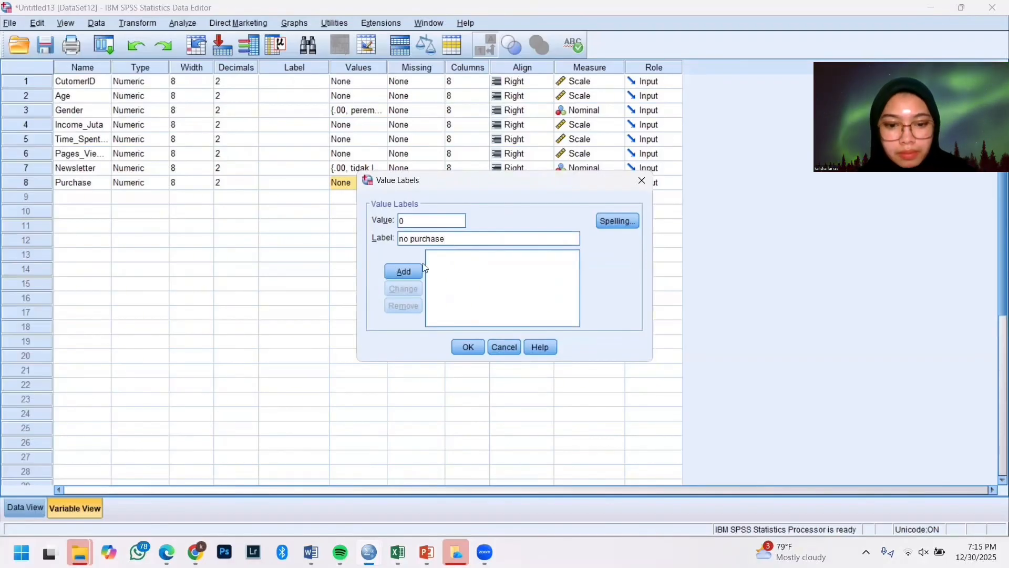
pyautogui.click(407, 270)
# Try to label value 1 of Purchase as "purchase" and confirm the variable's value labels.
pyautogui.write('1')
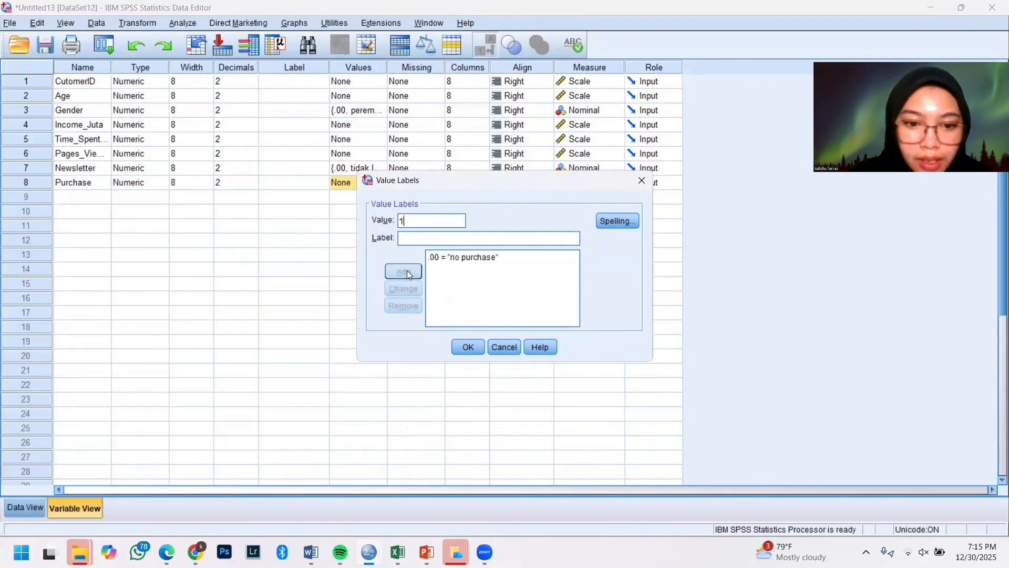
pyautogui.write('p')
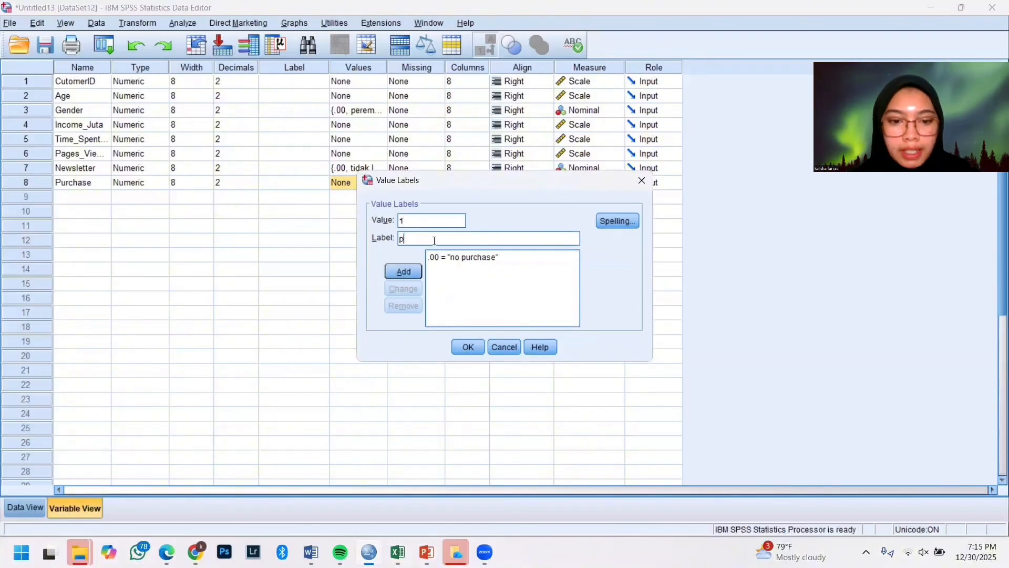
pyautogui.write('urchase')
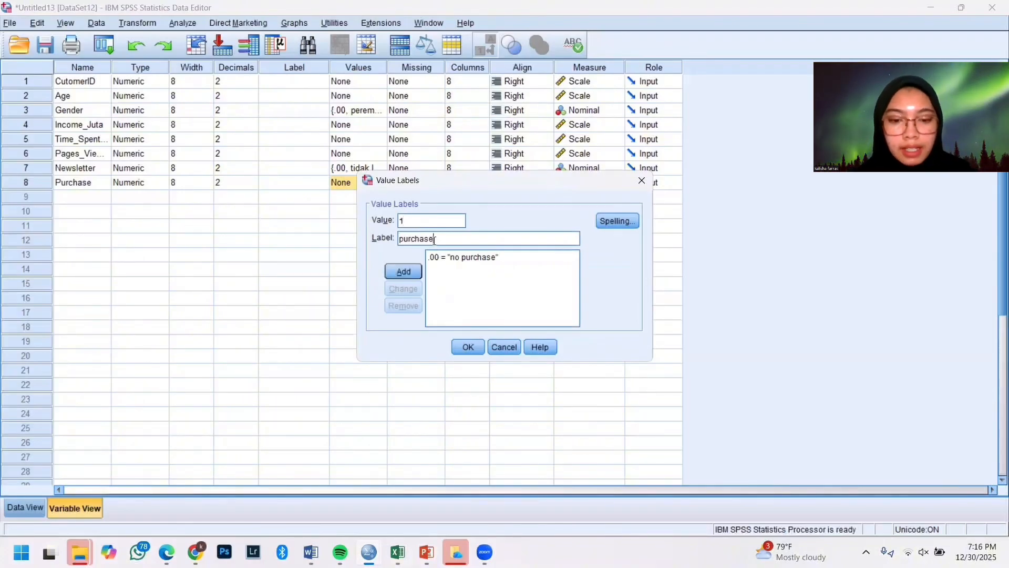
pyautogui.click(471, 350)
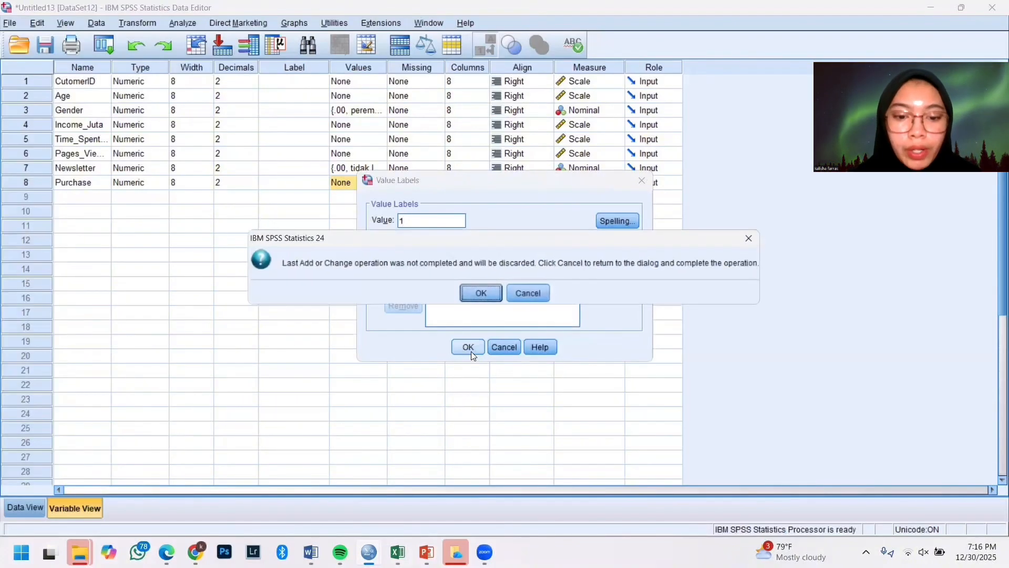
pyautogui.click(482, 294)
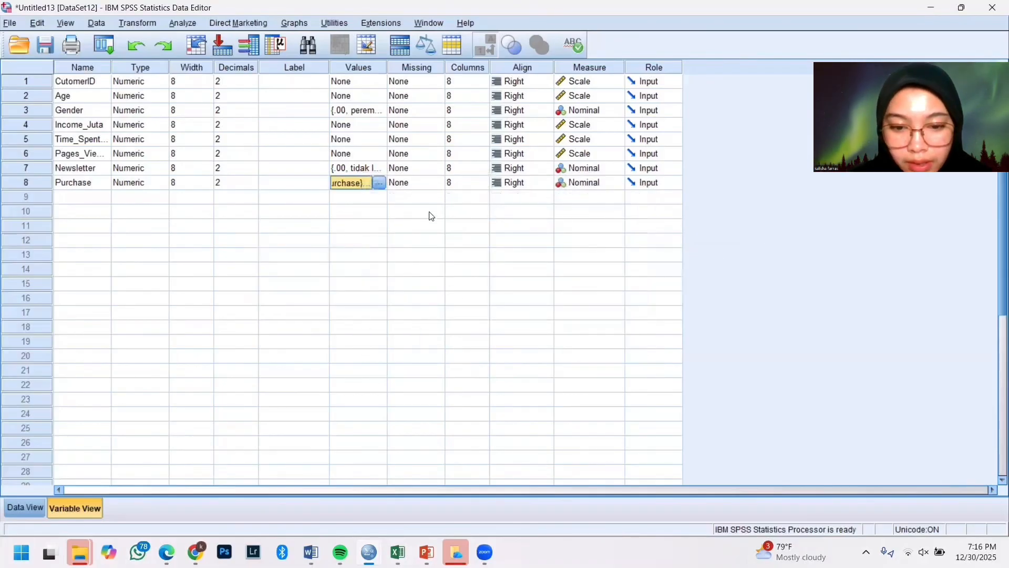
# Add the value label "purchase" for value 1 of the Purchase variable and confirm its value labels.
pyautogui.click(380, 183)
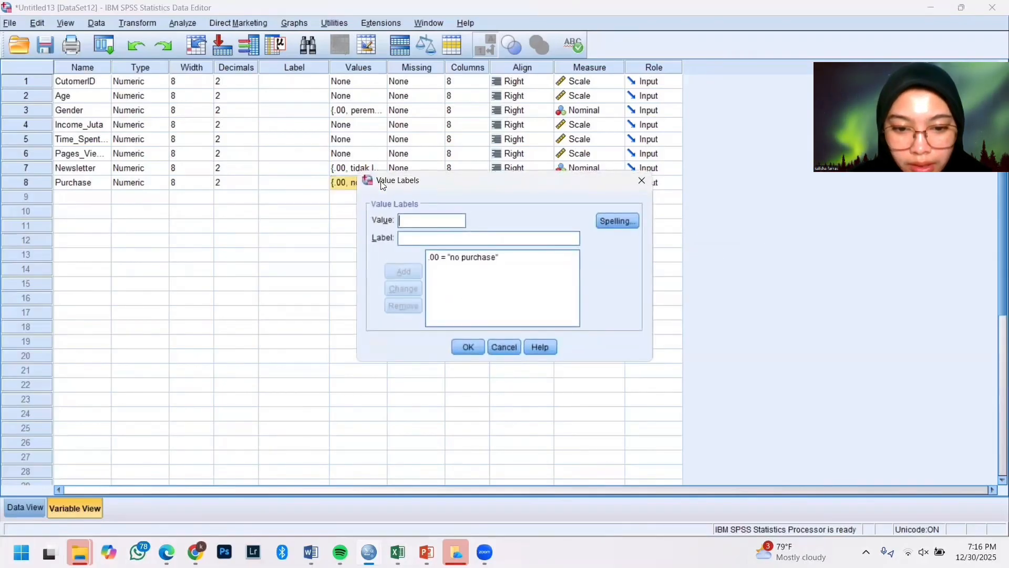
pyautogui.click(424, 223)
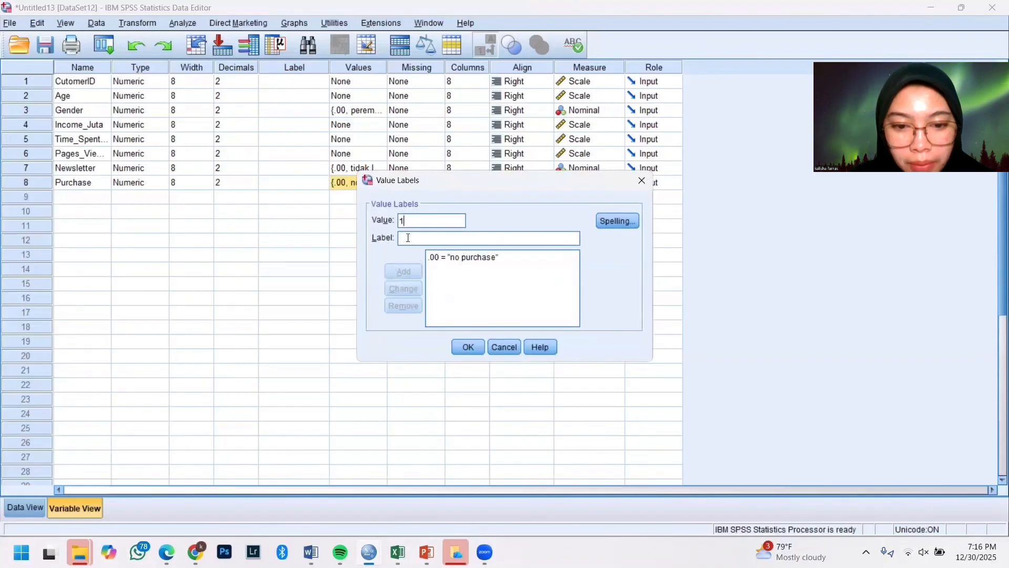
pyautogui.write('purchase')
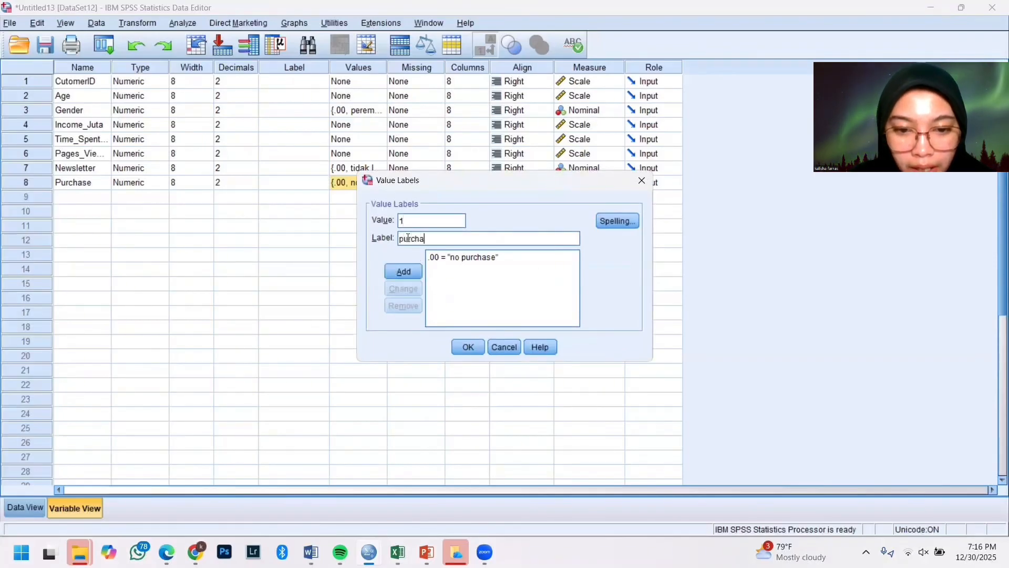
pyautogui.click(403, 271)
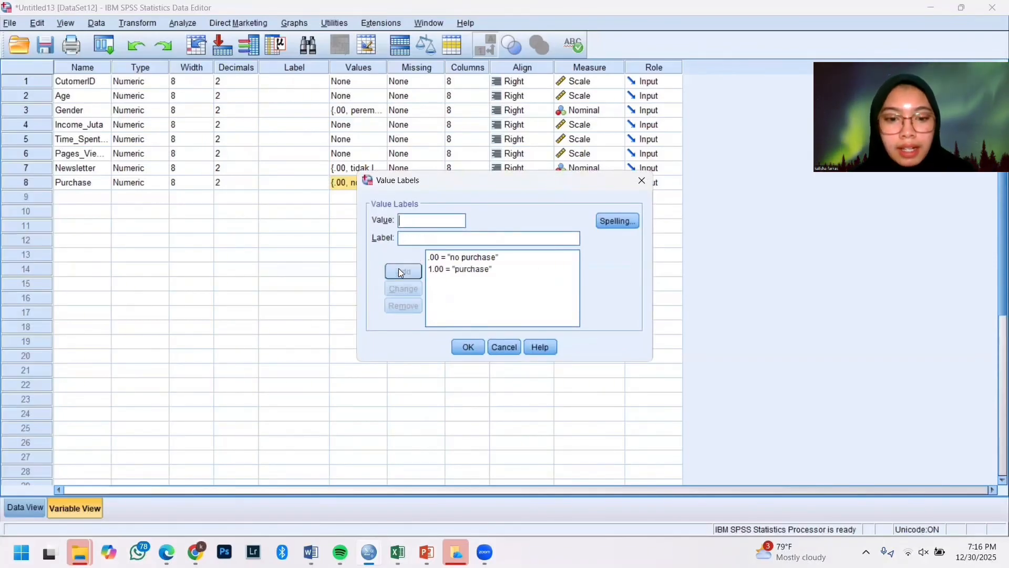
pyautogui.click(468, 348)
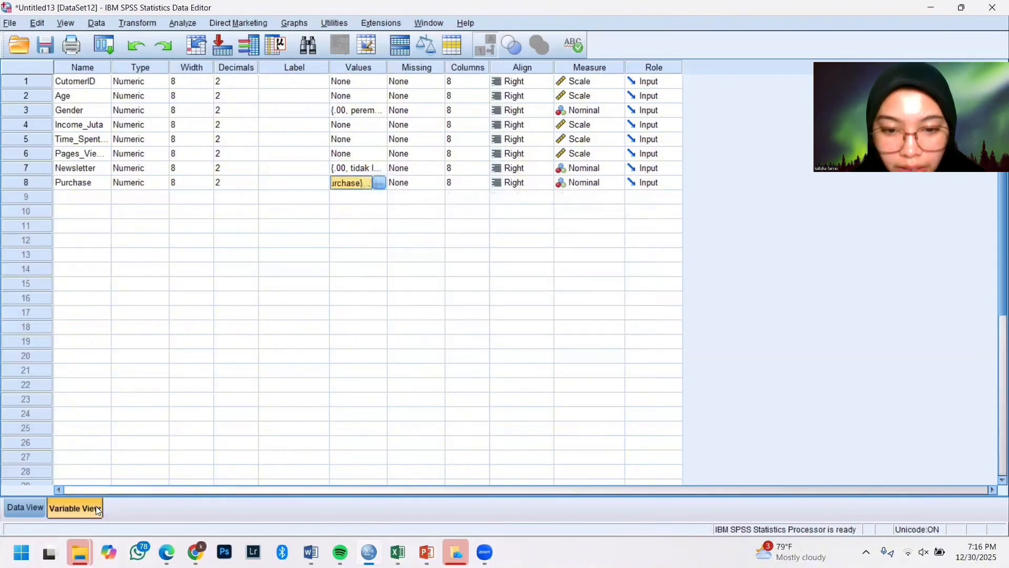
# Return to the data and set up a Multilayer Perceptron neural network analysis with Purchase as the dependent variable.
pyautogui.click(41, 509)
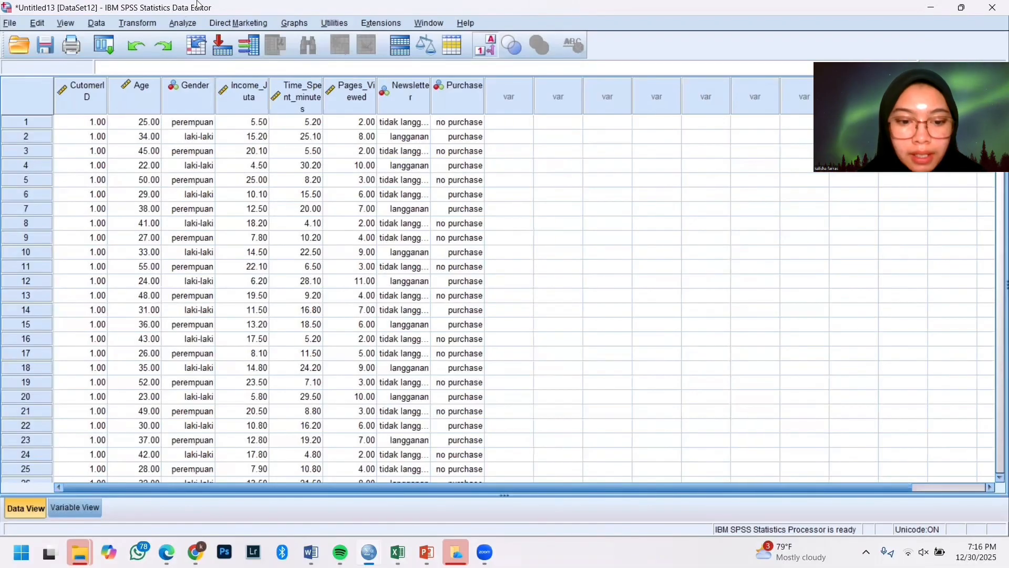
pyautogui.click(178, 25)
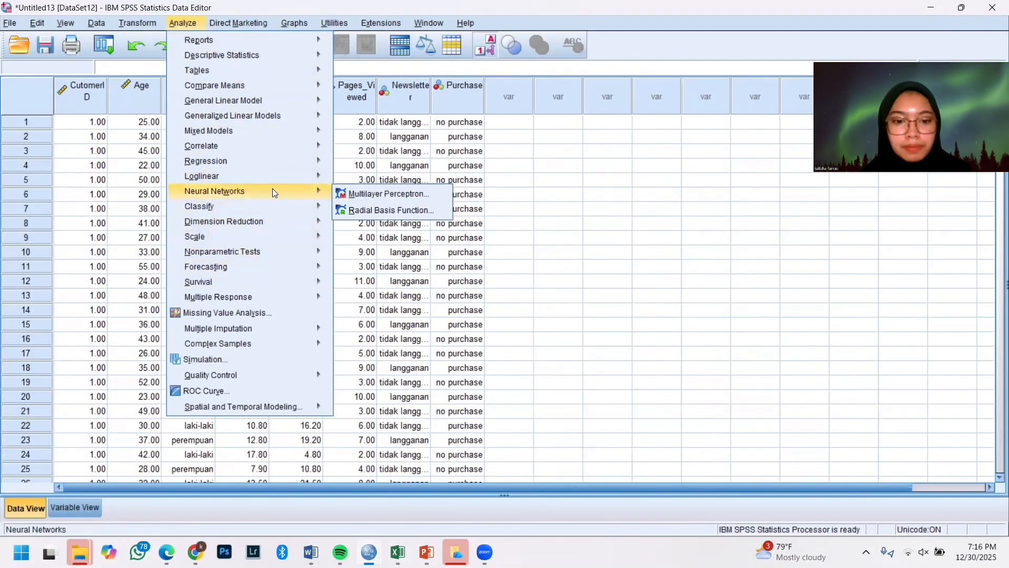
pyautogui.moveTo(318, 191)
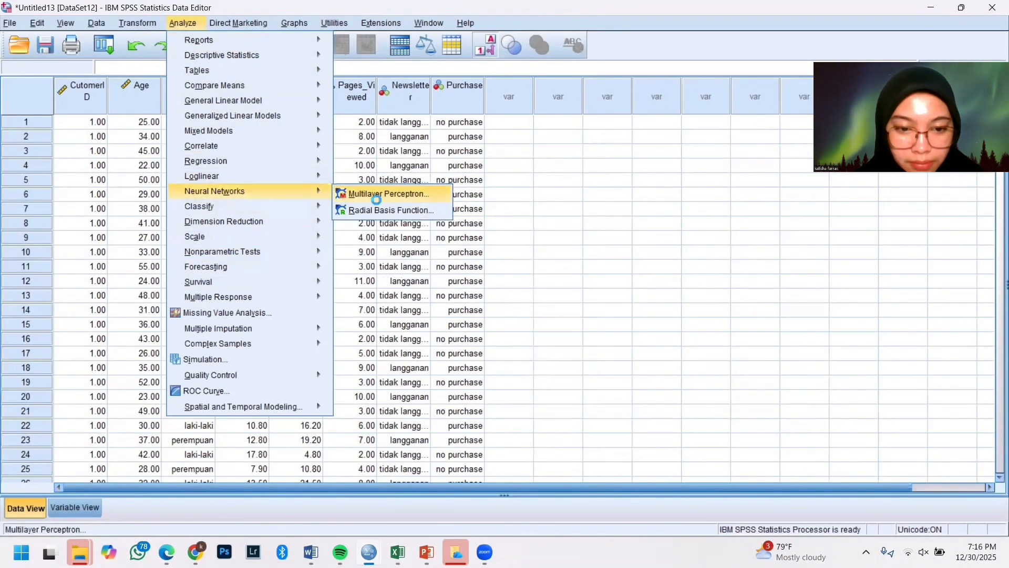
pyautogui.click(377, 197)
pyautogui.click(544, 164)
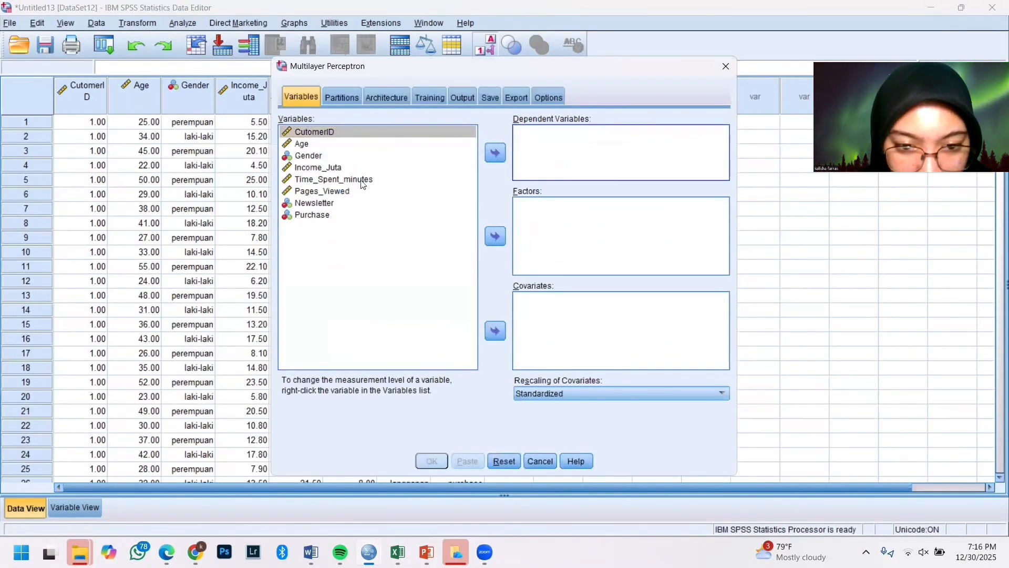
pyautogui.click(346, 215)
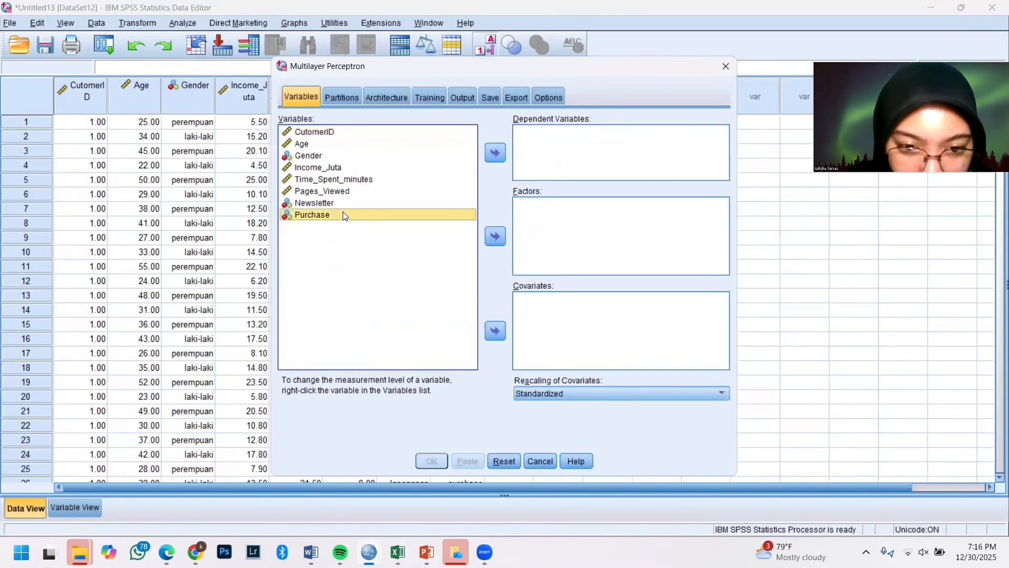
pyautogui.click(495, 152)
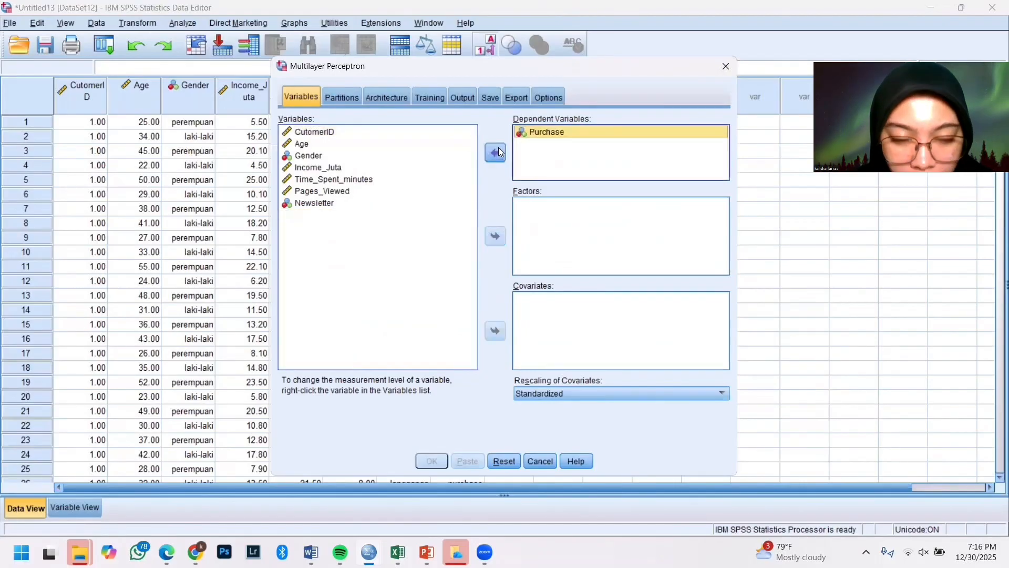
# Assign Gender and Newsletter as the factors of the Multilayer Perceptron.
pyautogui.click(340, 145)
pyautogui.click(329, 159)
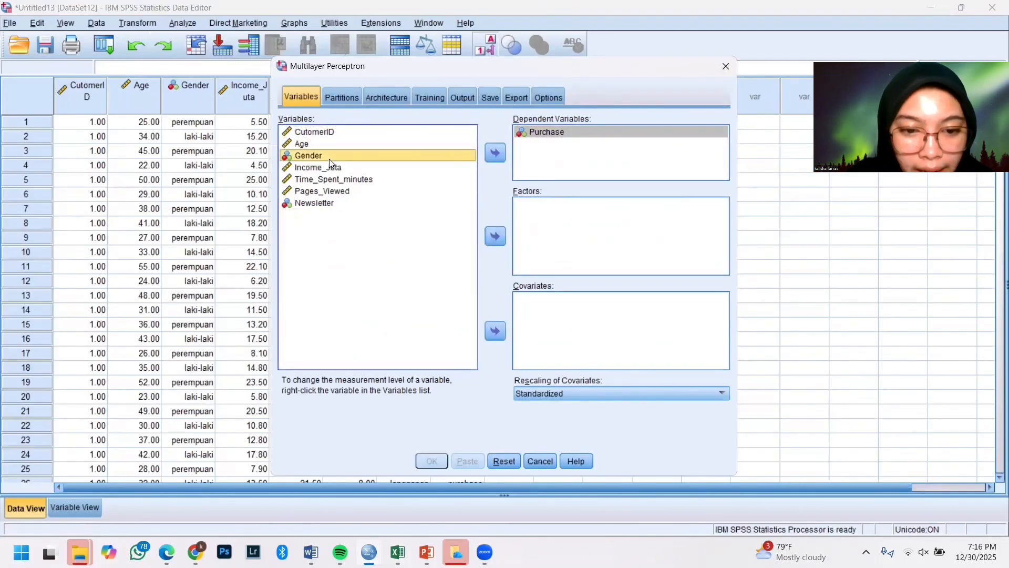
pyautogui.keyDown('ctrl'); pyautogui.click(325, 205); pyautogui.keyUp('ctrl')
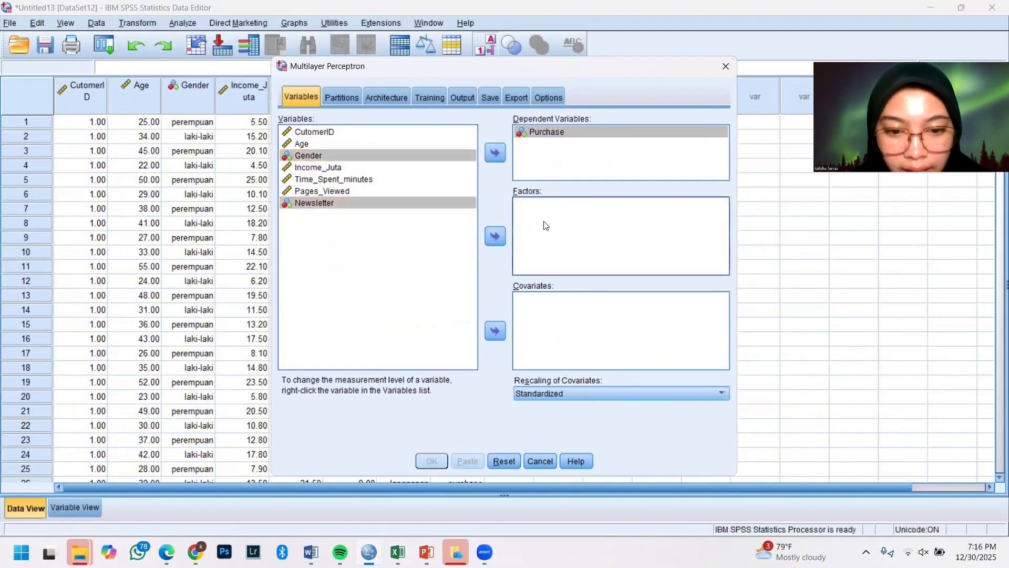
pyautogui.click(496, 236)
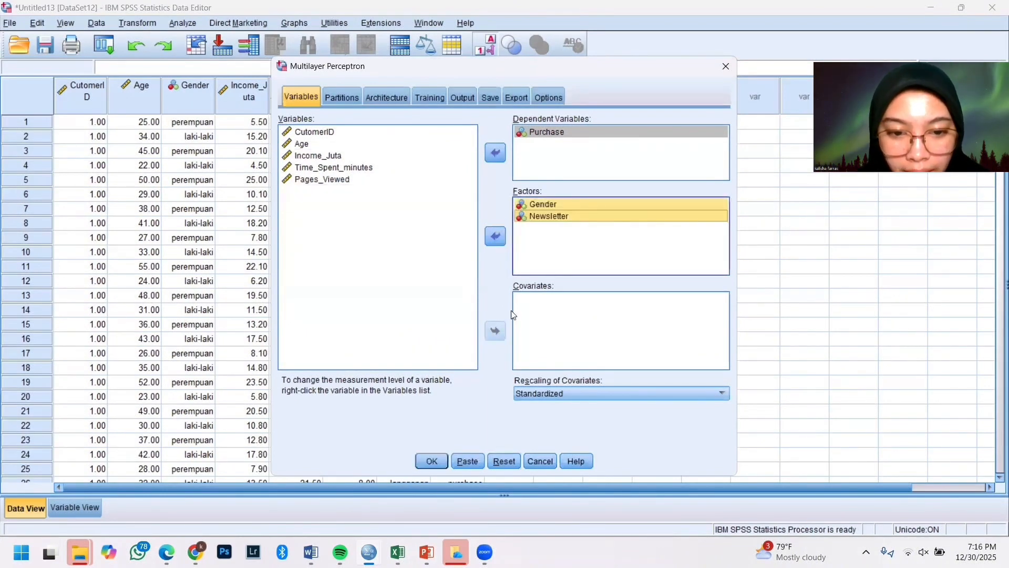
# Assign Age, Income_Juta, Time_Spent_minutes and Pages_Viewed as the covariates of the Multilayer Perceptron.
pyautogui.click(352, 146)
pyautogui.keyDown('ctrl'); pyautogui.click(344, 180); pyautogui.keyUp('ctrl')
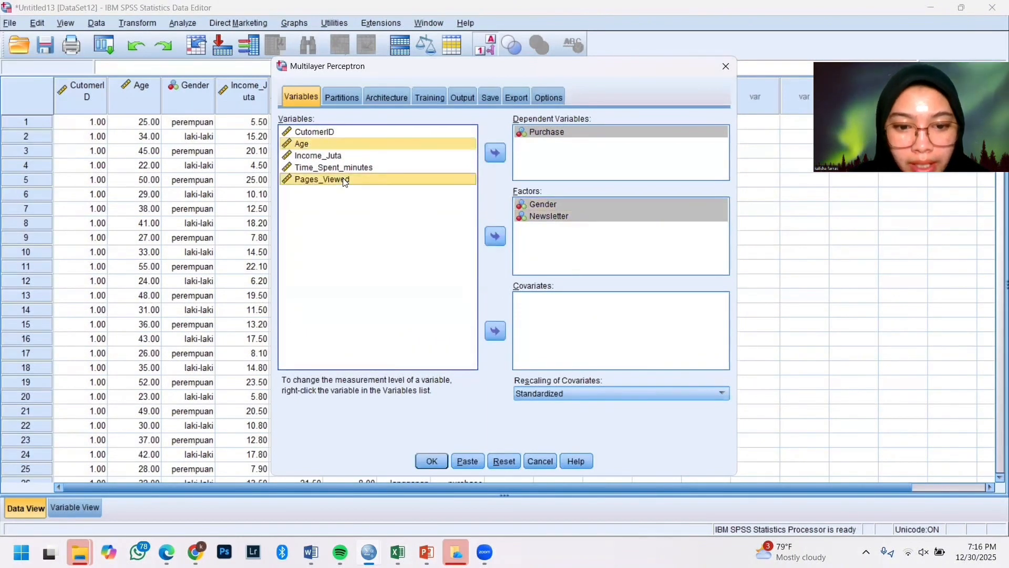
pyautogui.keyDown('shift'); pyautogui.click(349, 167); pyautogui.keyUp('shift')
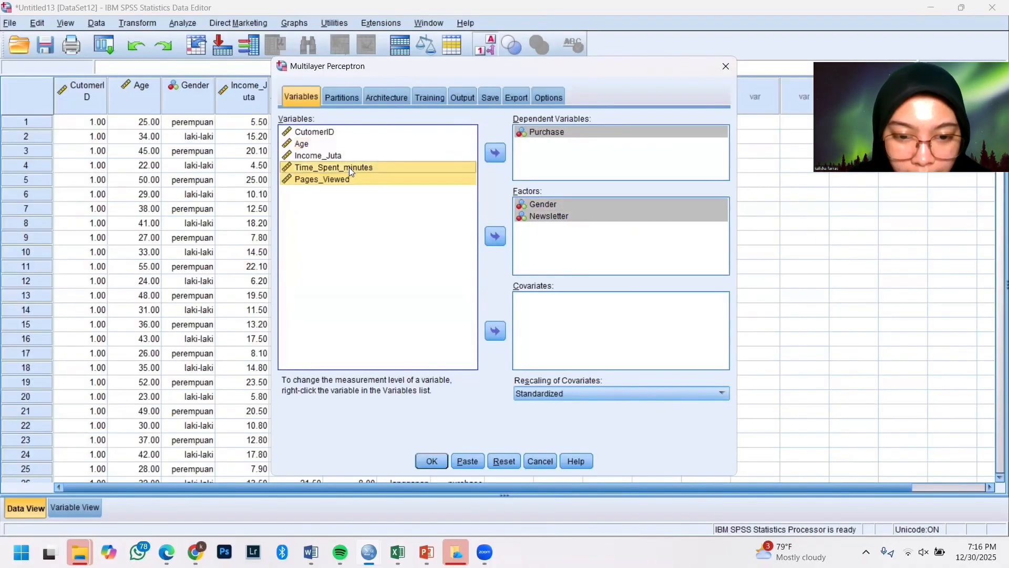
pyautogui.keyDown('shift'); pyautogui.click(344, 145); pyautogui.keyUp('shift')
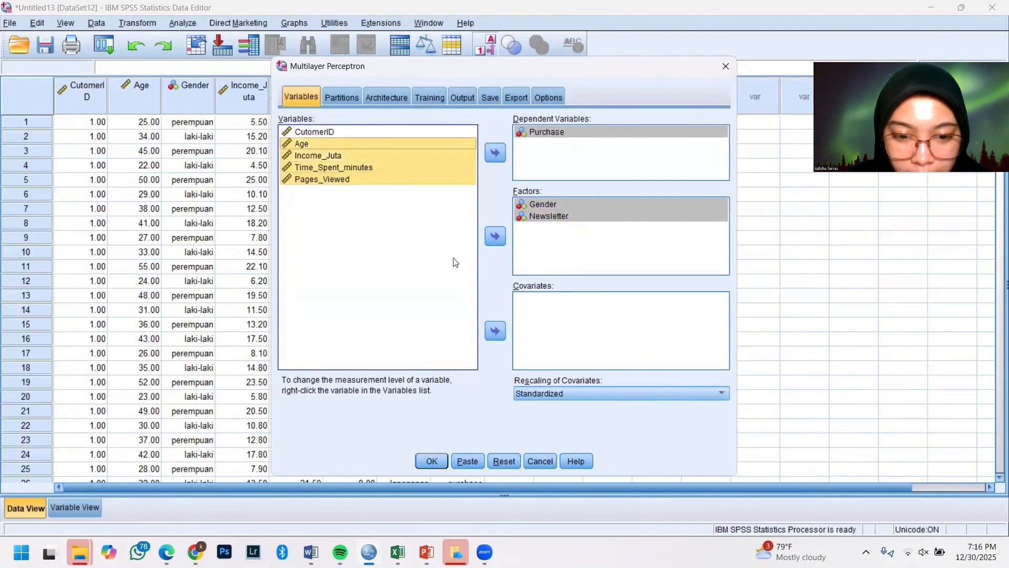
pyautogui.click(497, 330)
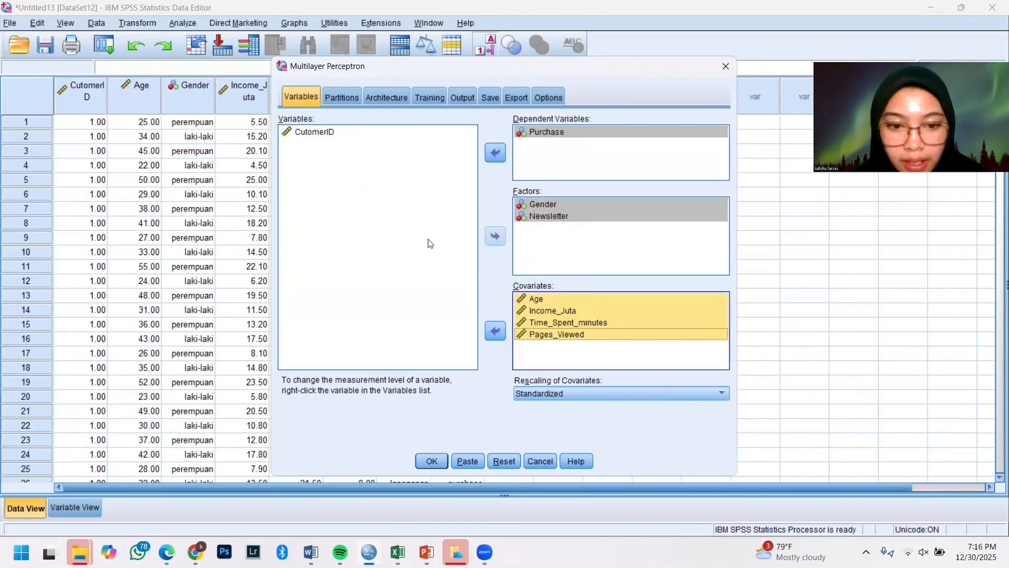
# Run the Multilayer Perceptron with independent variable importance analysis included and the predicted value or category saved for the dependent variable.
pyautogui.click(349, 96)
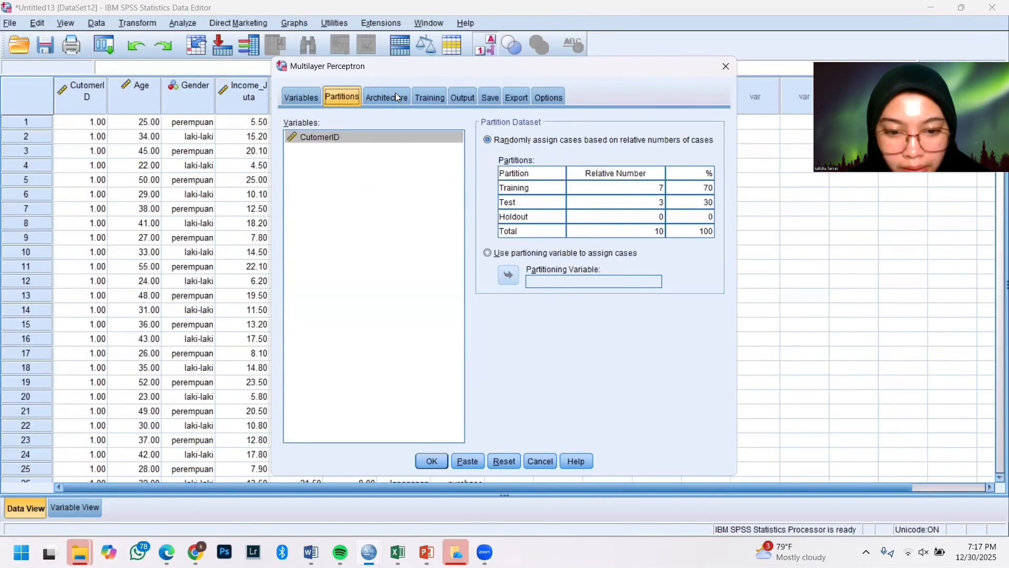
pyautogui.click(461, 96)
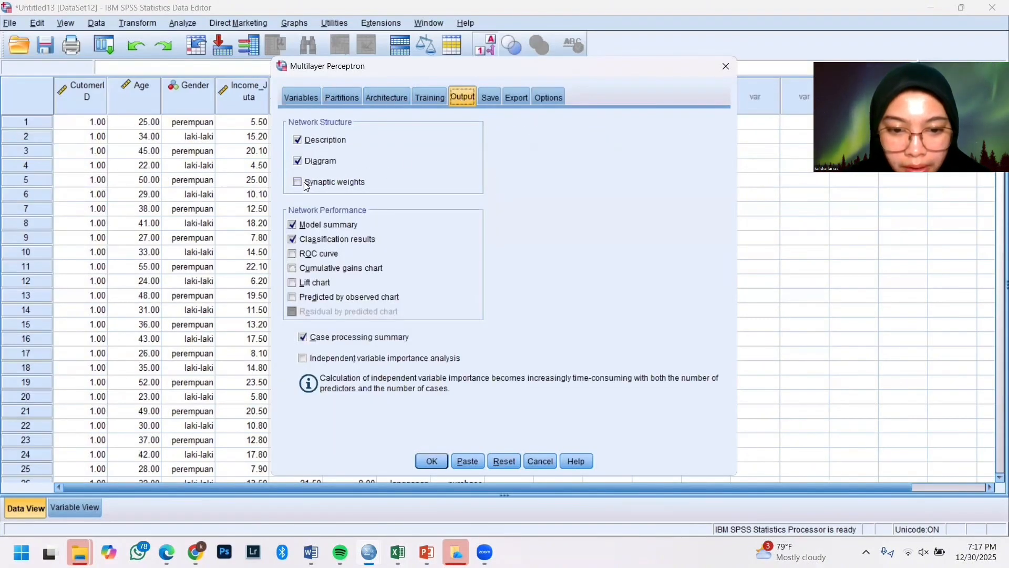
pyautogui.click(303, 360)
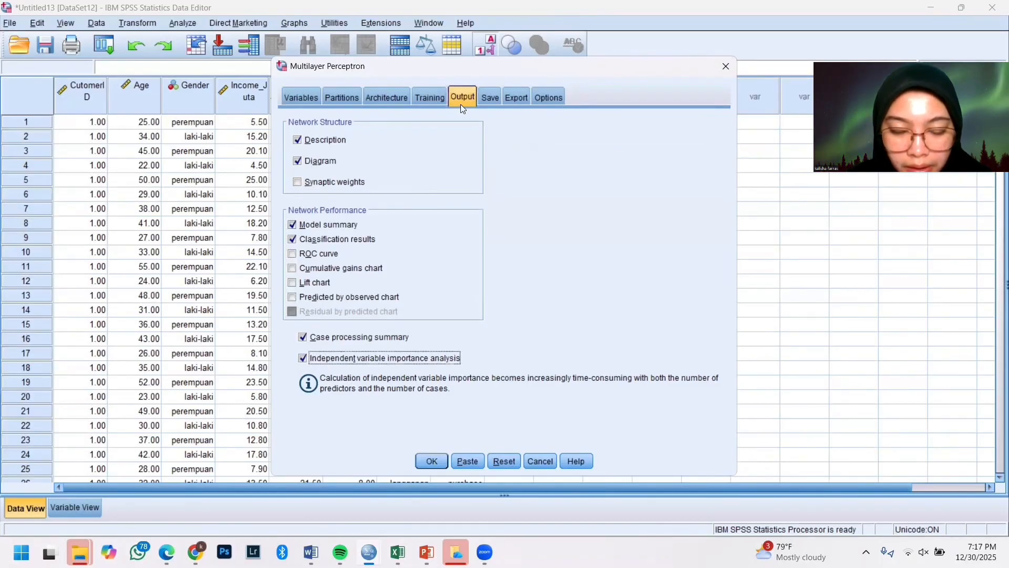
pyautogui.click(491, 98)
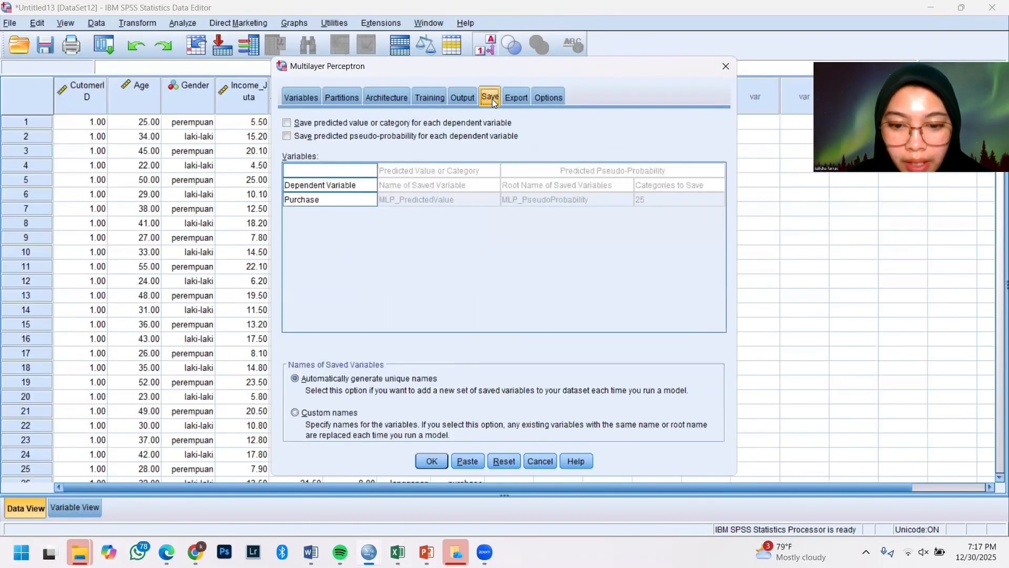
pyautogui.click(292, 127)
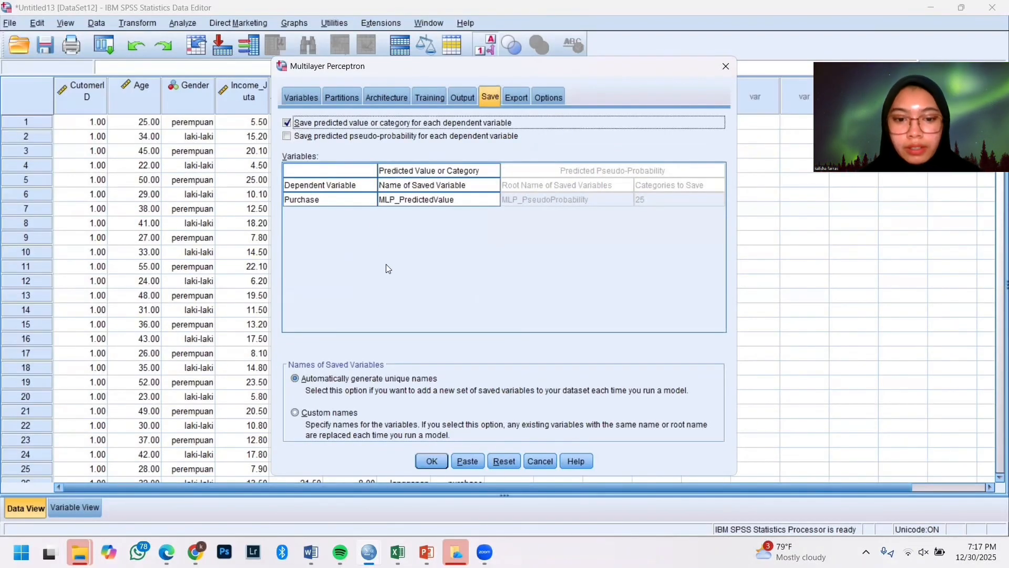
pyautogui.click(430, 461)
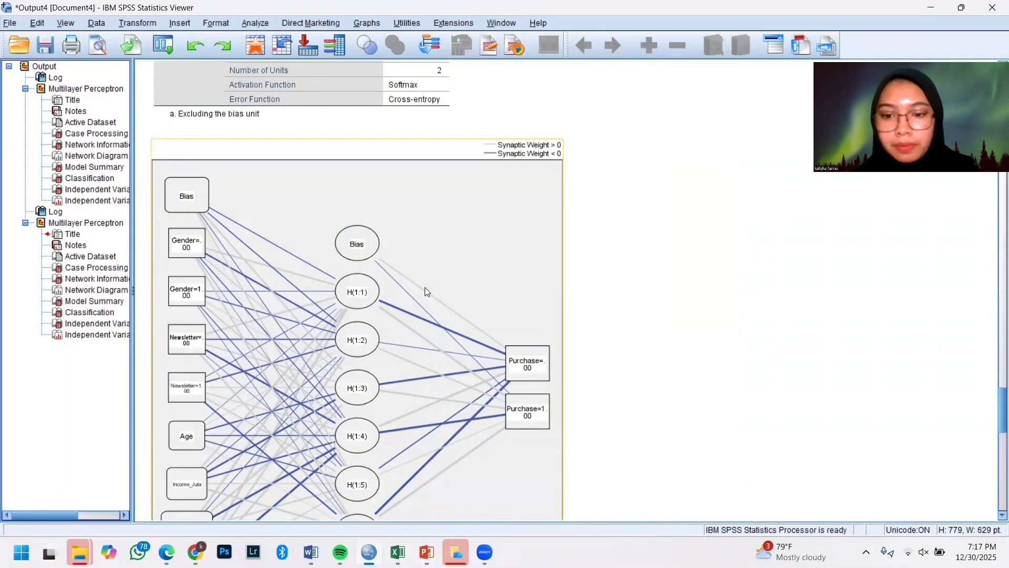
# Examine the Multilayer Perceptron output, including the classification table, variable importance chart and syntax log, and minimize the output window.
pyautogui.scroll(-15, 427, 292)
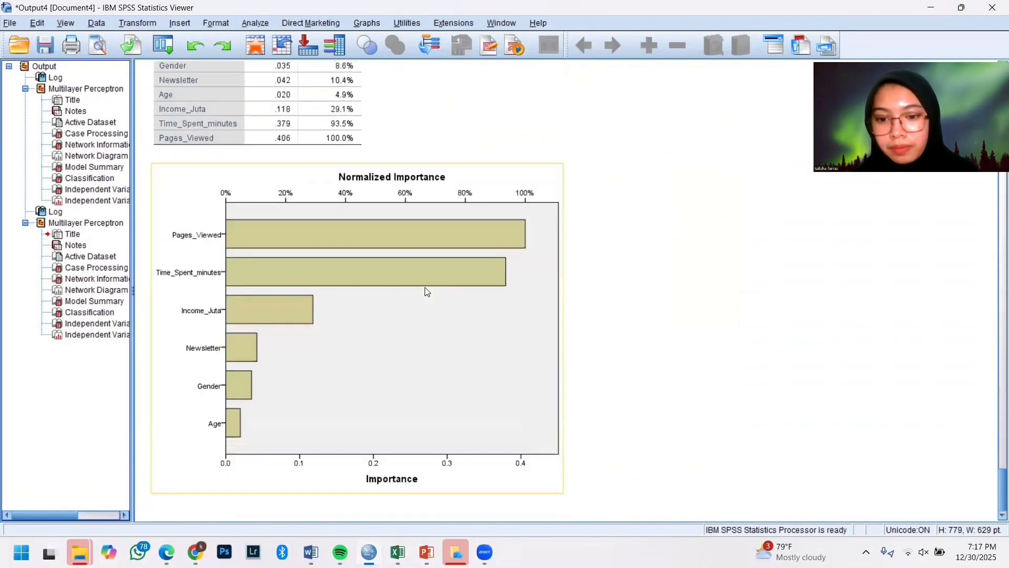
pyautogui.scroll(15, 427, 292)
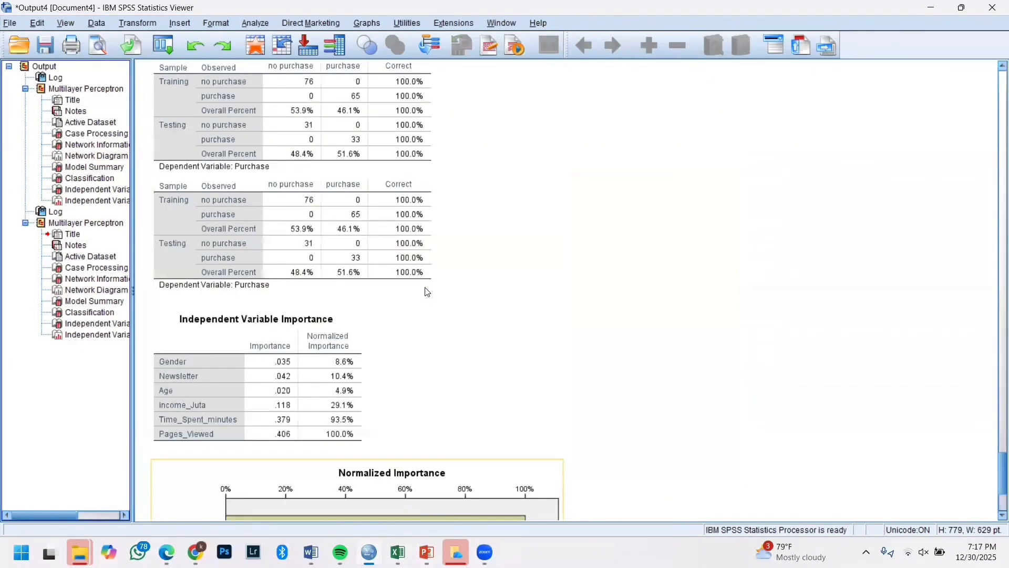
pyautogui.scroll(15, 427, 293)
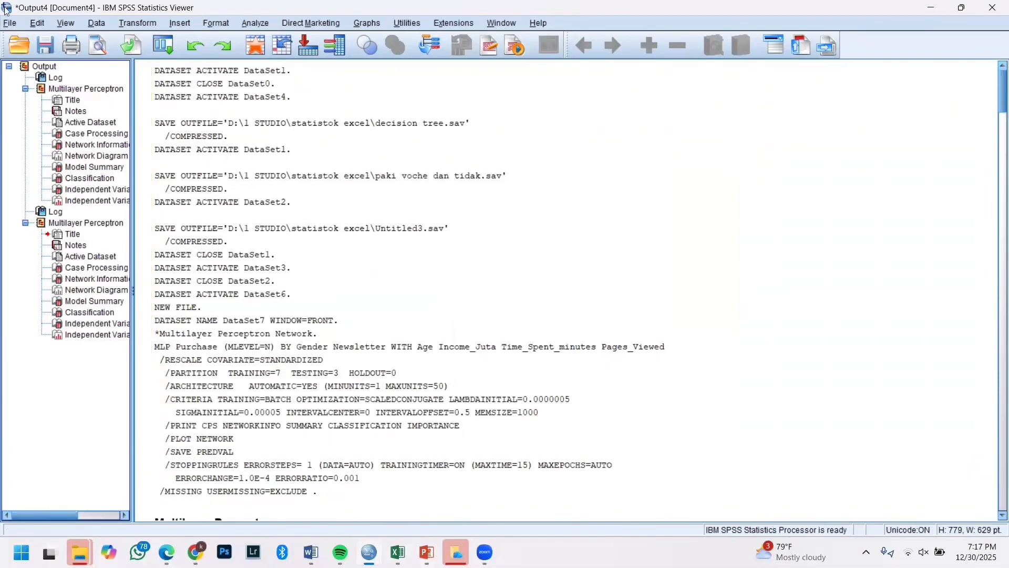
pyautogui.click(15, 22)
pyautogui.moveTo(37, 23)
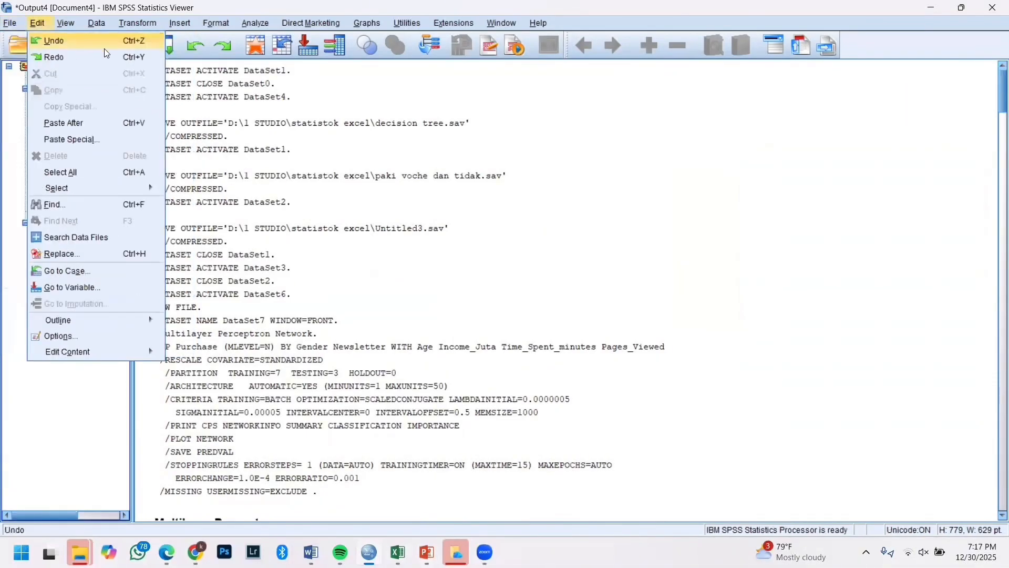
pyautogui.click(419, 278)
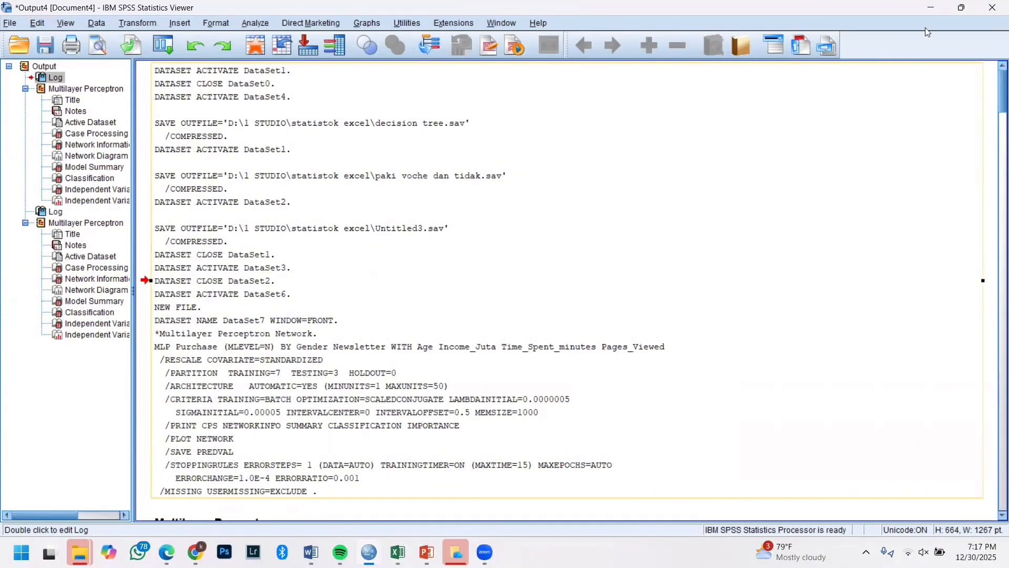
pyautogui.click(931, 8)
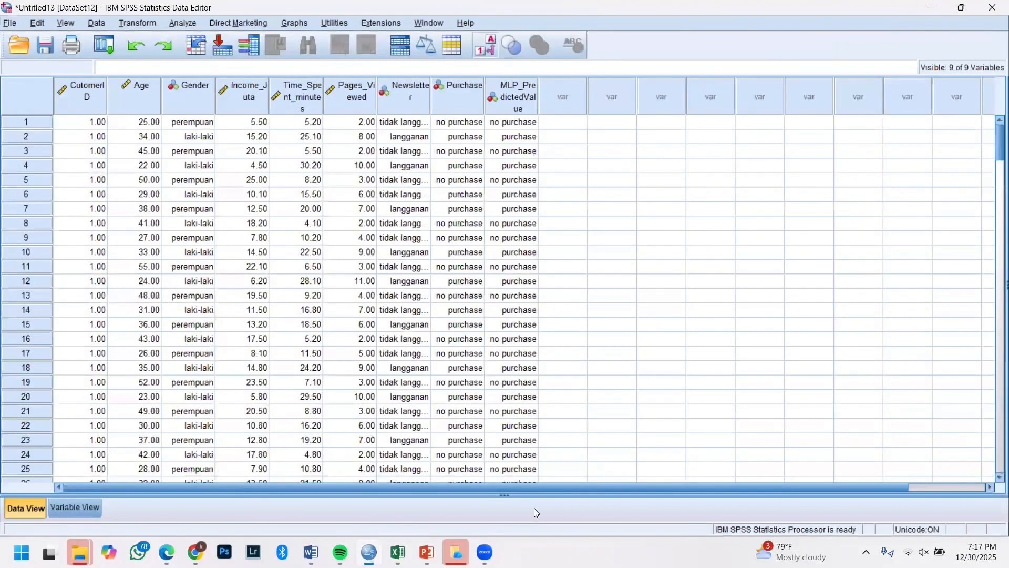
# Switch to the Excel workbook Dataset Neural Network - Copy and copy the rows without a Purchase value, cells A207 to G256.
pyautogui.moveTo(398, 552)
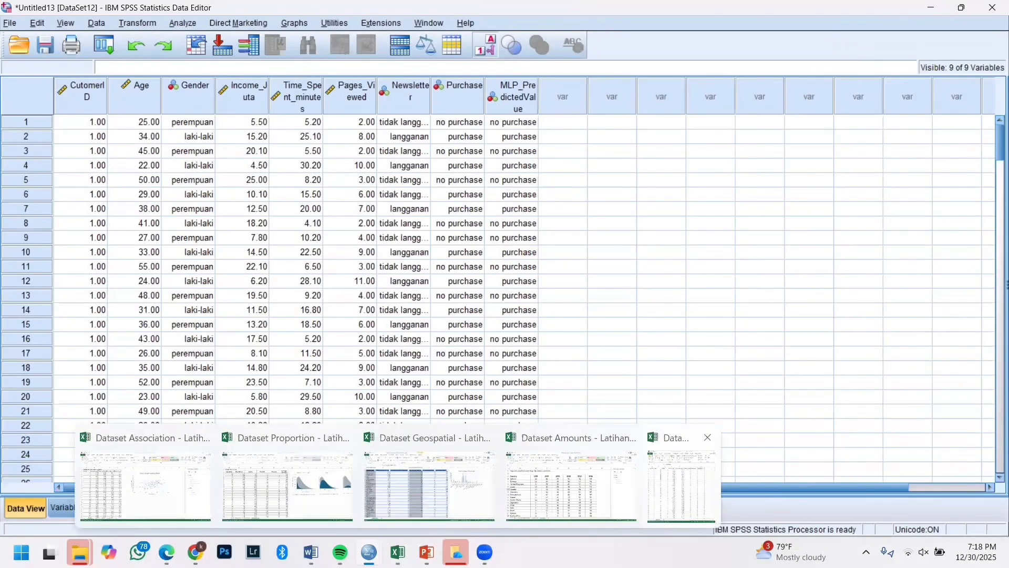
pyautogui.click(681, 486)
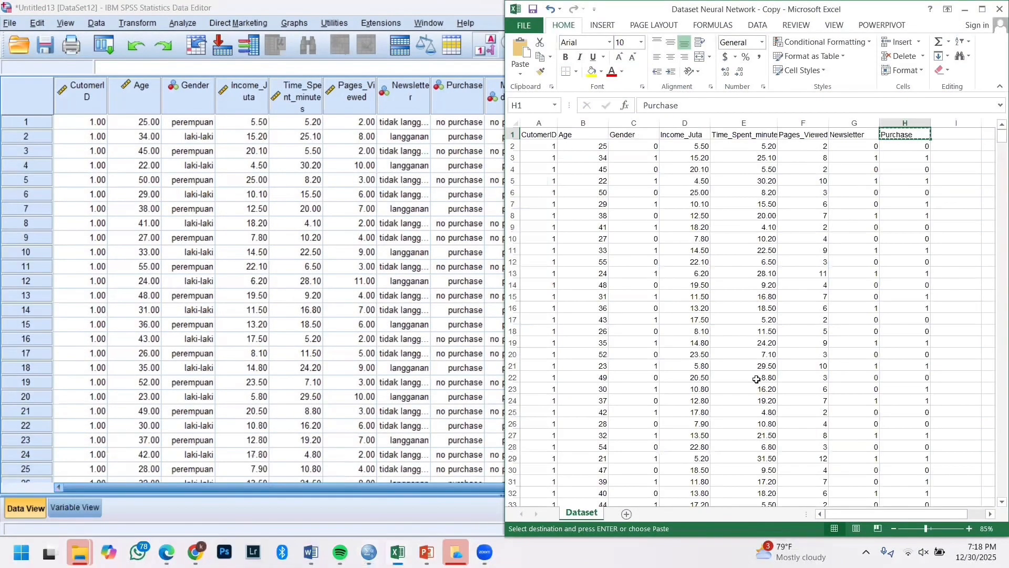
pyautogui.scroll(-20, 756, 379)
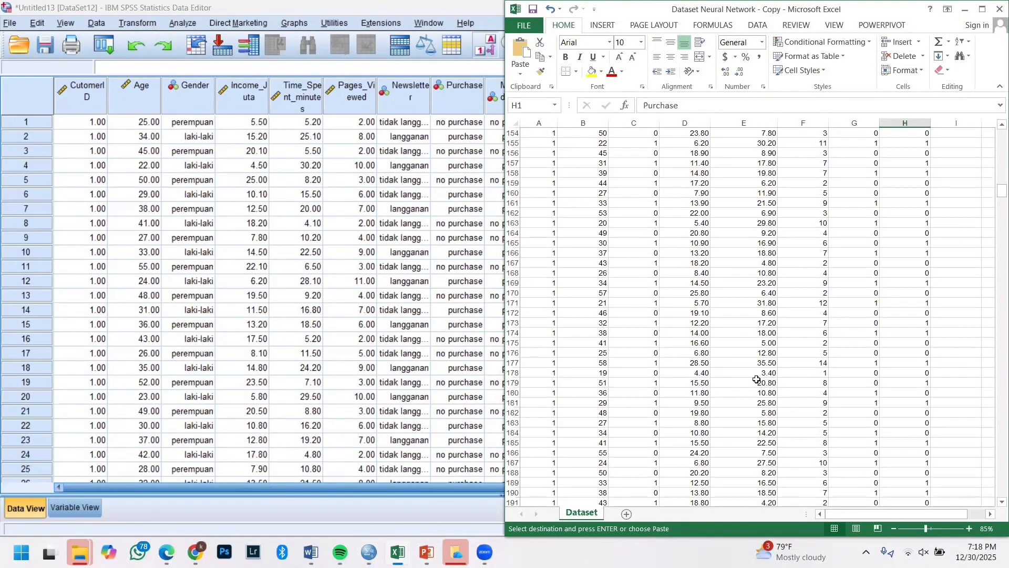
pyautogui.scroll(-15, 756, 379)
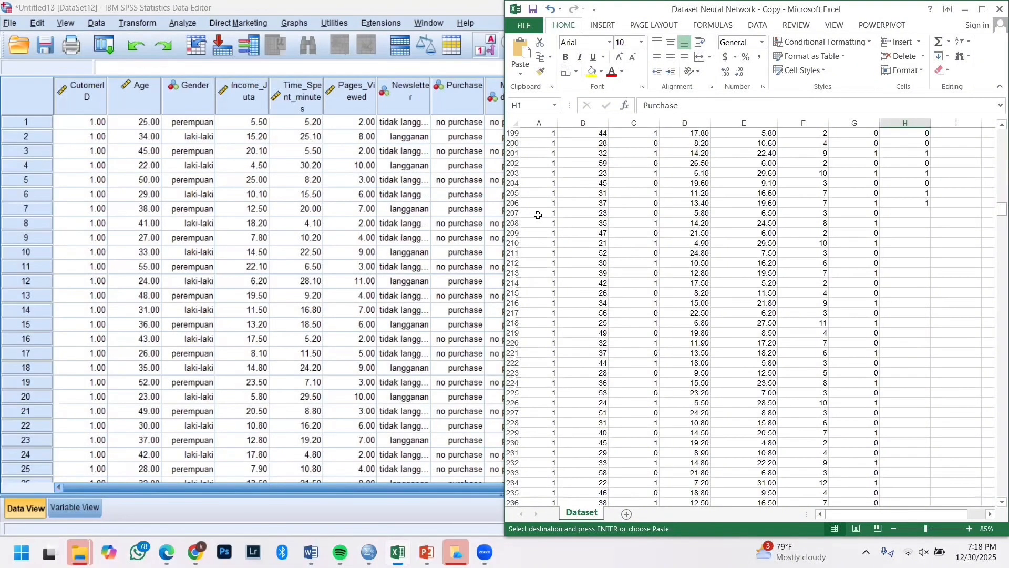
pyautogui.click(538, 213)
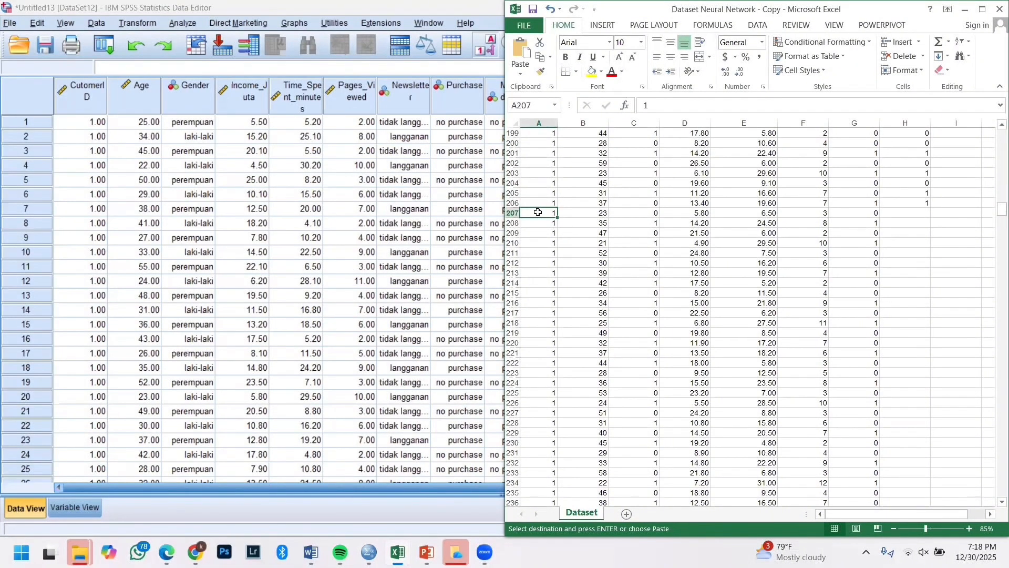
pyautogui.moveTo(538, 213); pyautogui.dragTo(864, 468)
pyautogui.hotkey('ctrl', 'c')
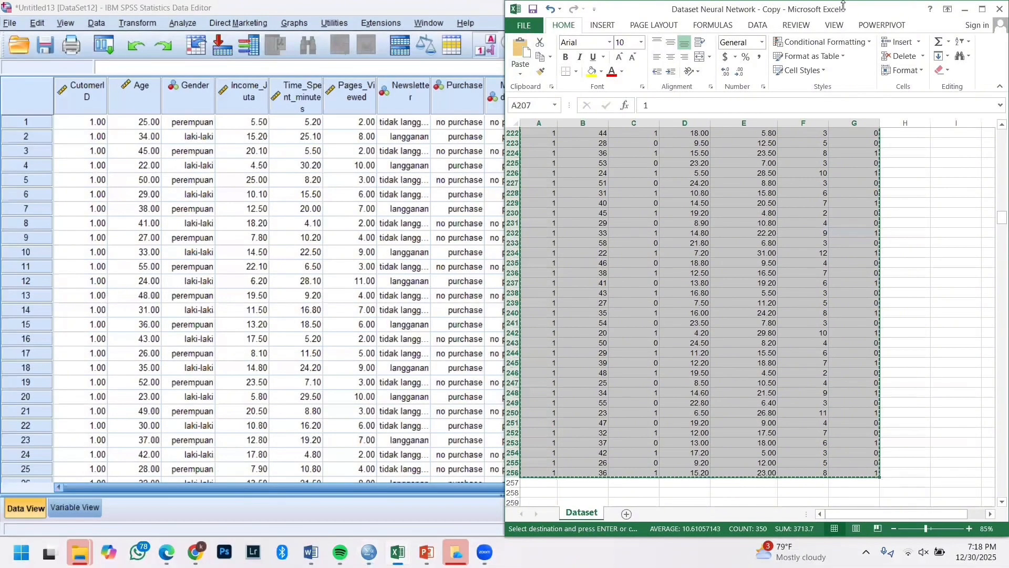
pyautogui.click(966, 10)
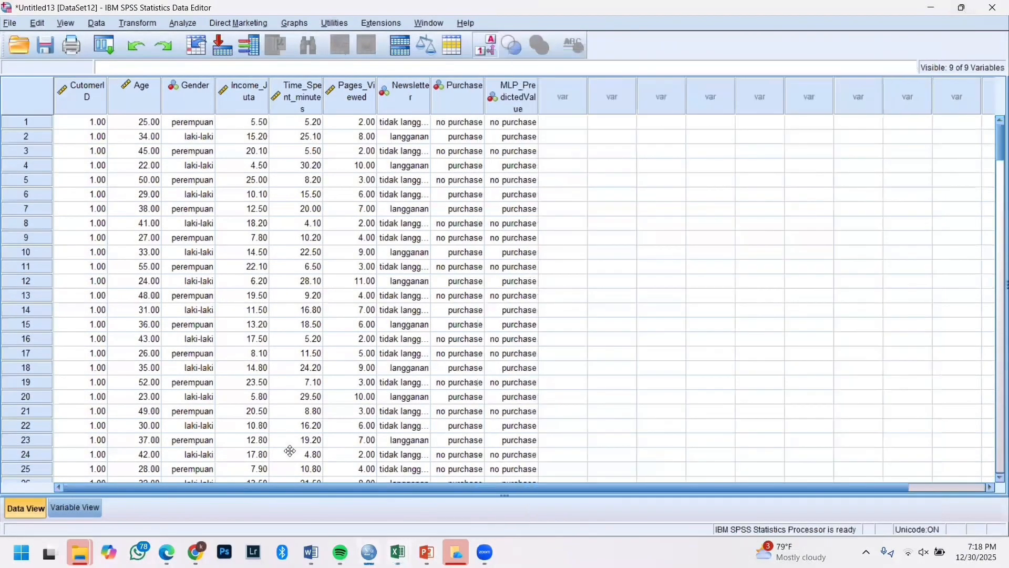
# Paste the copied rows into the SPSS dataset starting at the CutomerID cell of row 206.
pyautogui.scroll(-20, 286, 441)
pyautogui.scroll(-8, 286, 440)
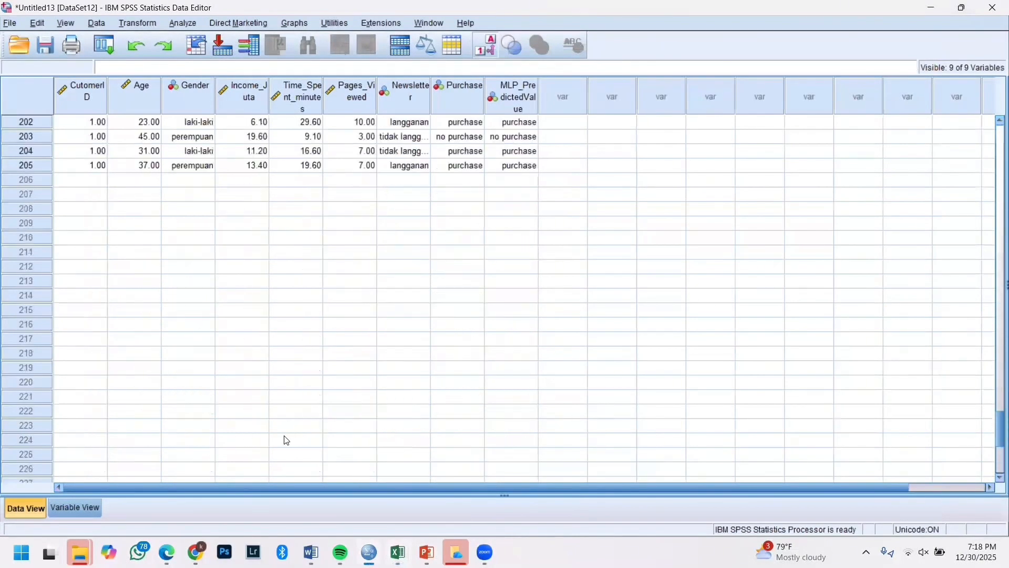
pyautogui.scroll(1, 286, 441)
pyautogui.click(62, 225)
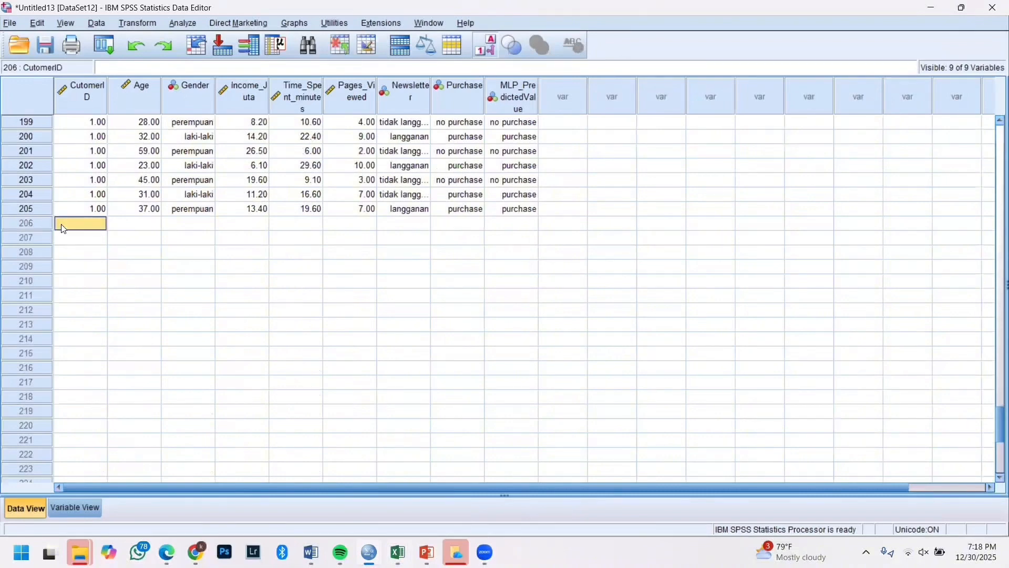
pyautogui.rightClick(61, 224)
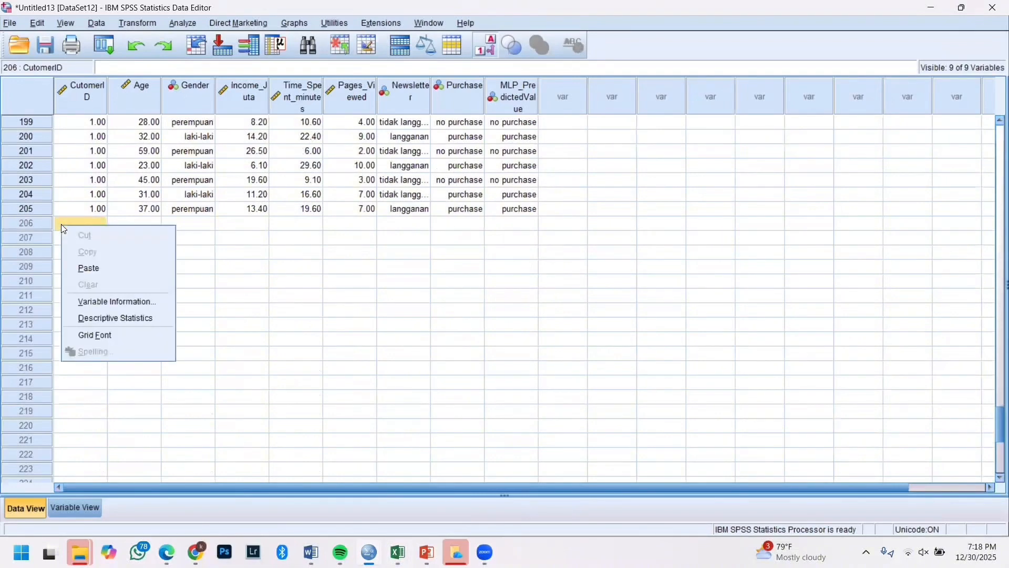
pyautogui.click(105, 270)
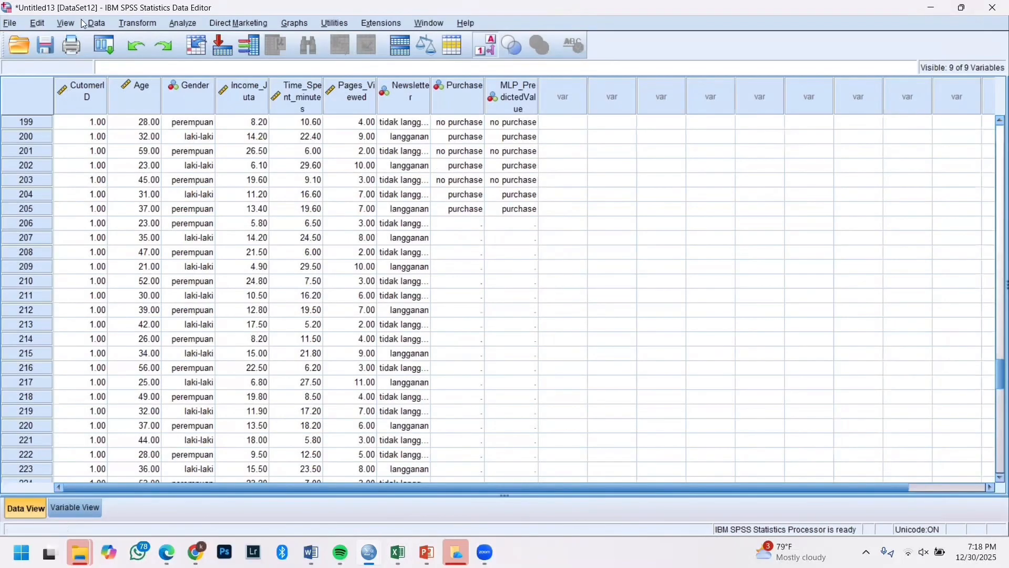
# Rerun the Multilayer Perceptron with the same settings, keeping variable importance analysis and saving the predicted value or category for Purchase.
pyautogui.click(189, 26)
pyautogui.moveTo(304, 29)
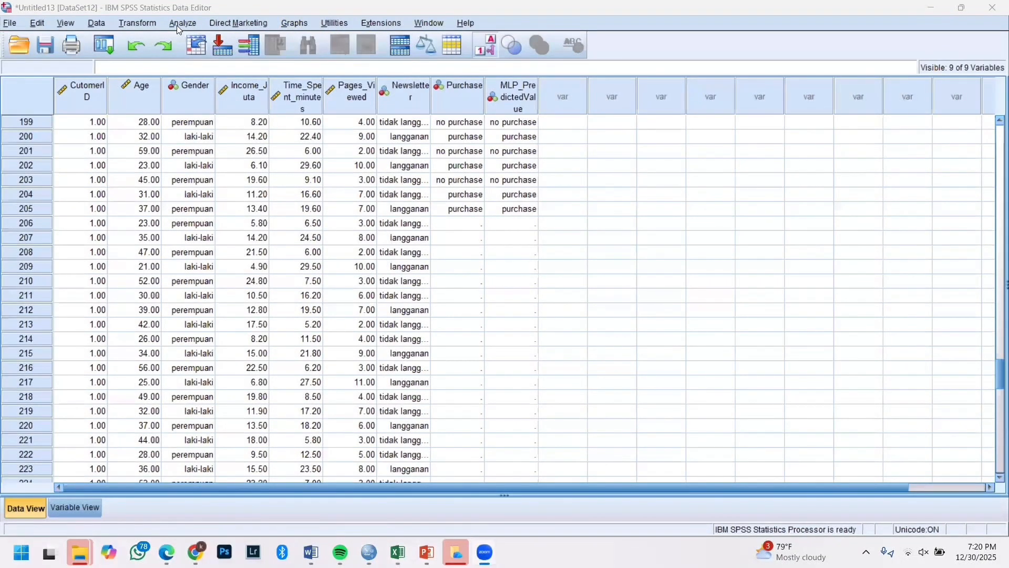
pyautogui.click(178, 26)
pyautogui.moveTo(246, 183)
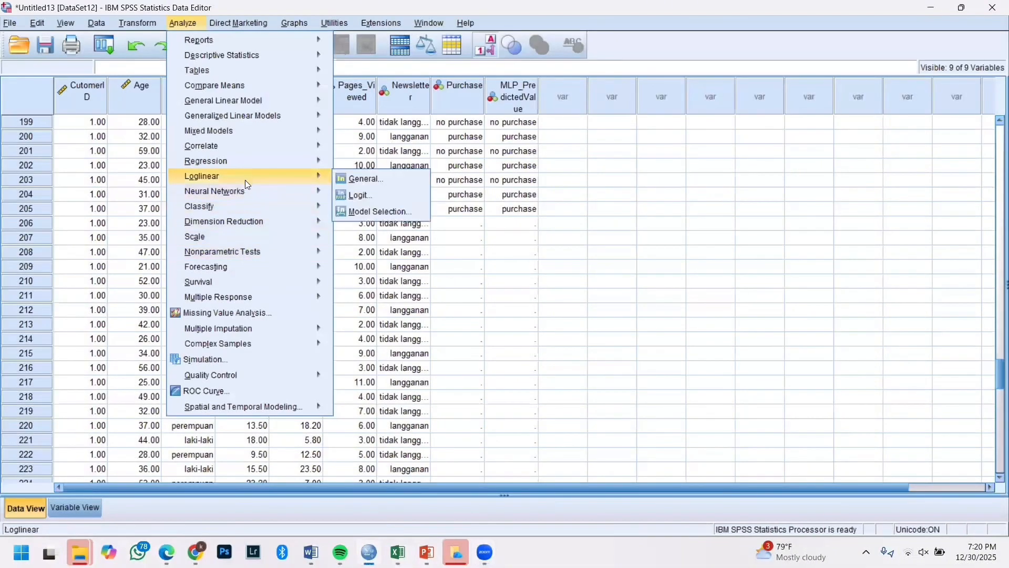
pyautogui.click(368, 195)
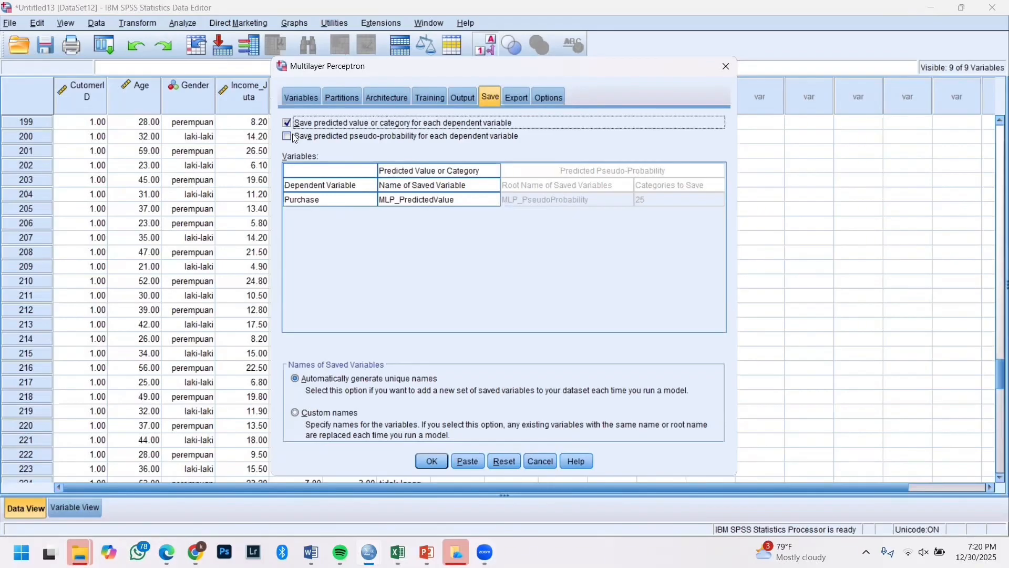
pyautogui.click(459, 99)
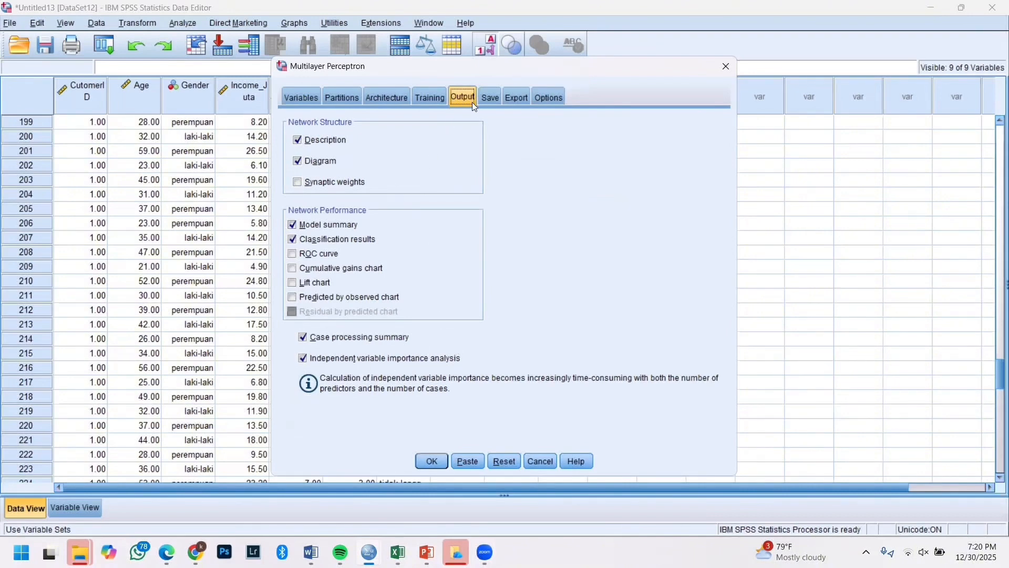
pyautogui.click(488, 98)
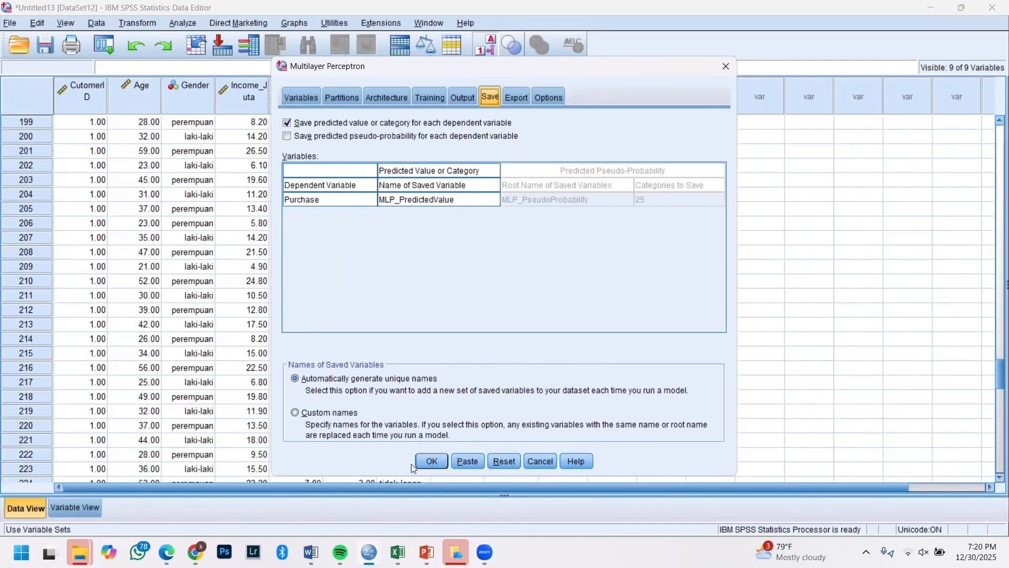
pyautogui.click(431, 461)
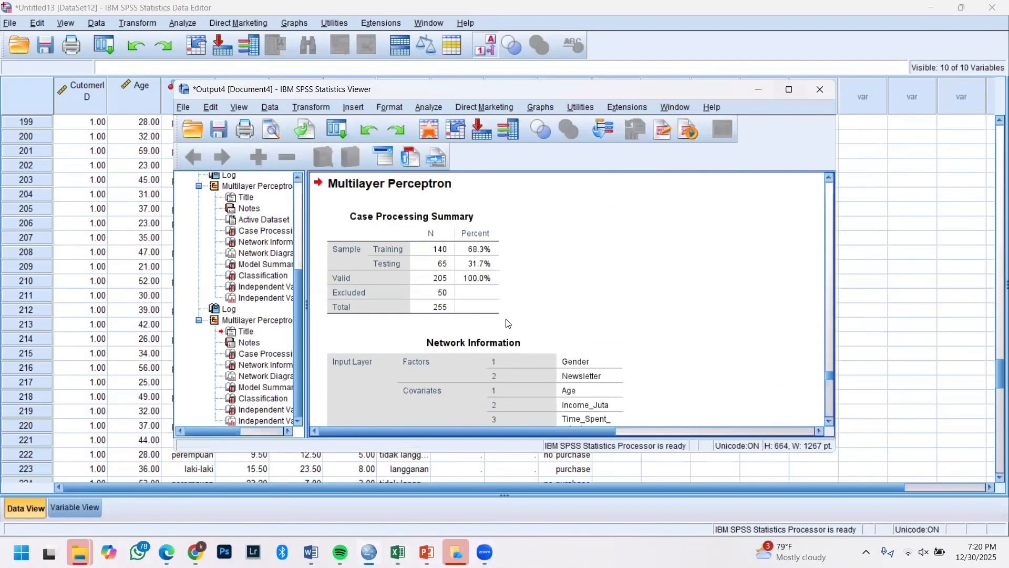
# Examine the new classification table, minimize the output window, and review the new predicted values for the rows lacking a Purchase value.
pyautogui.scroll(-10, 726, 204)
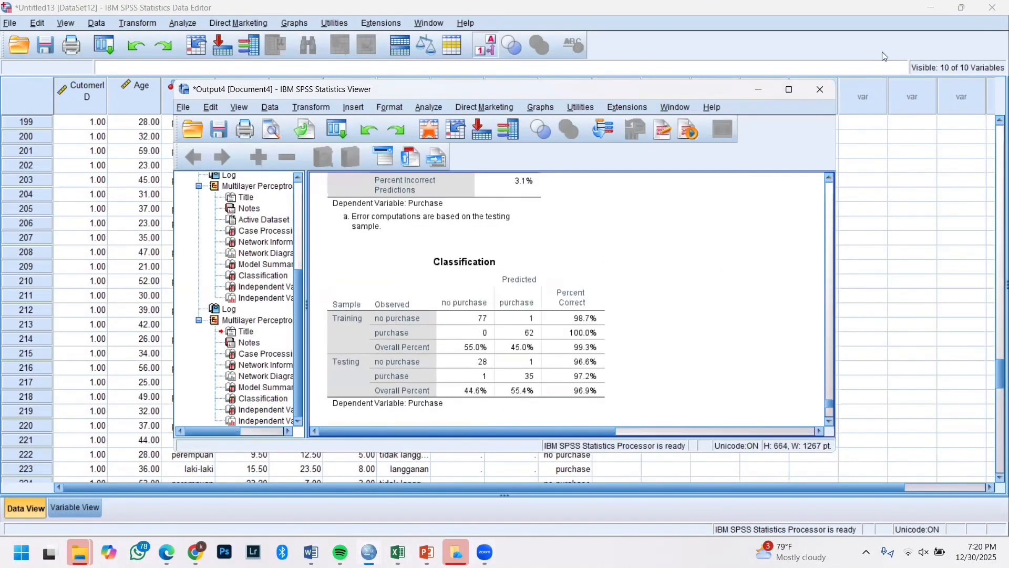
pyautogui.click(752, 92)
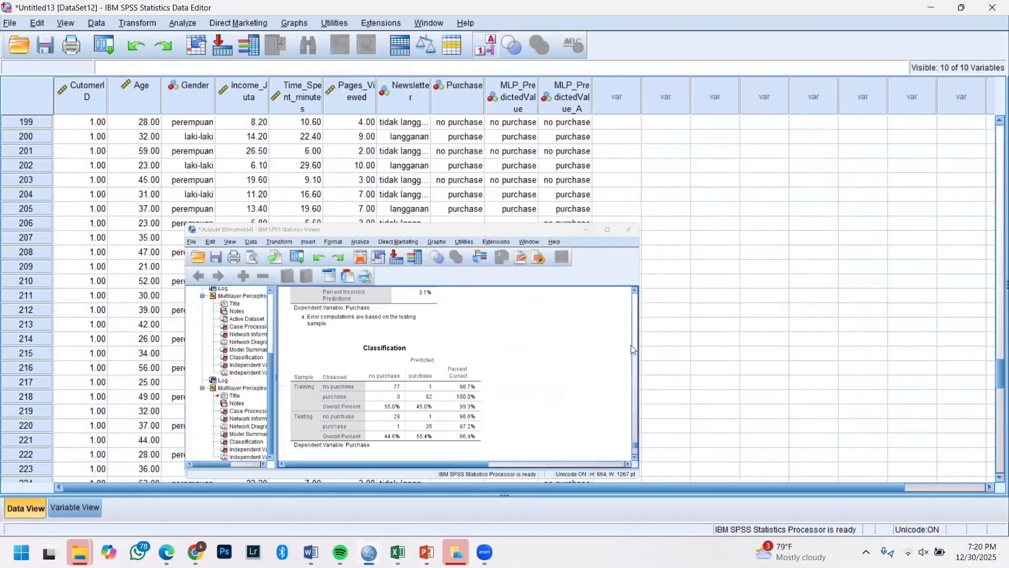
pyautogui.scroll(-9, 620, 371)
pyautogui.scroll(-7, 621, 371)
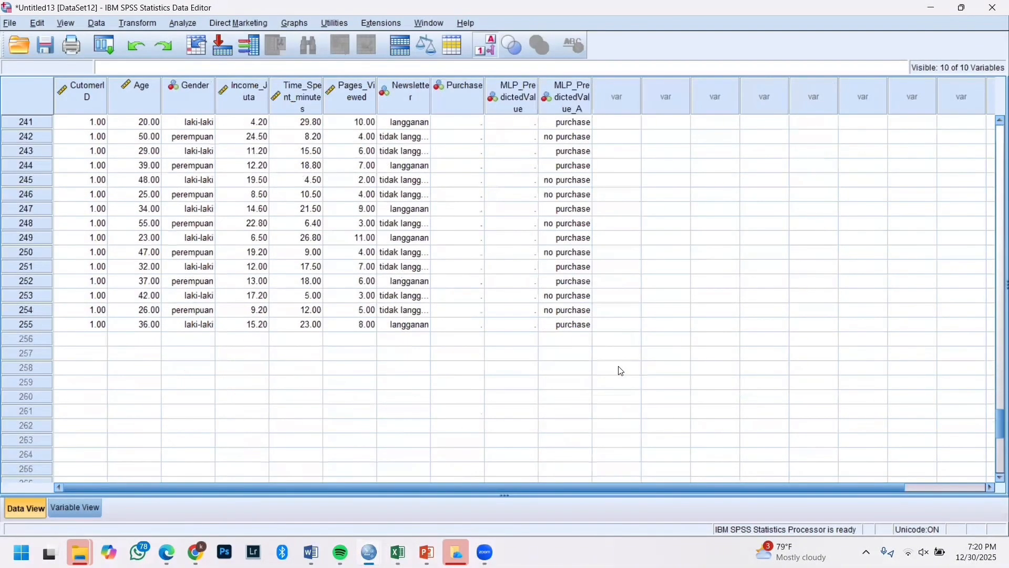
pyautogui.scroll(9, 621, 371)
pyautogui.scroll(8, 621, 371)
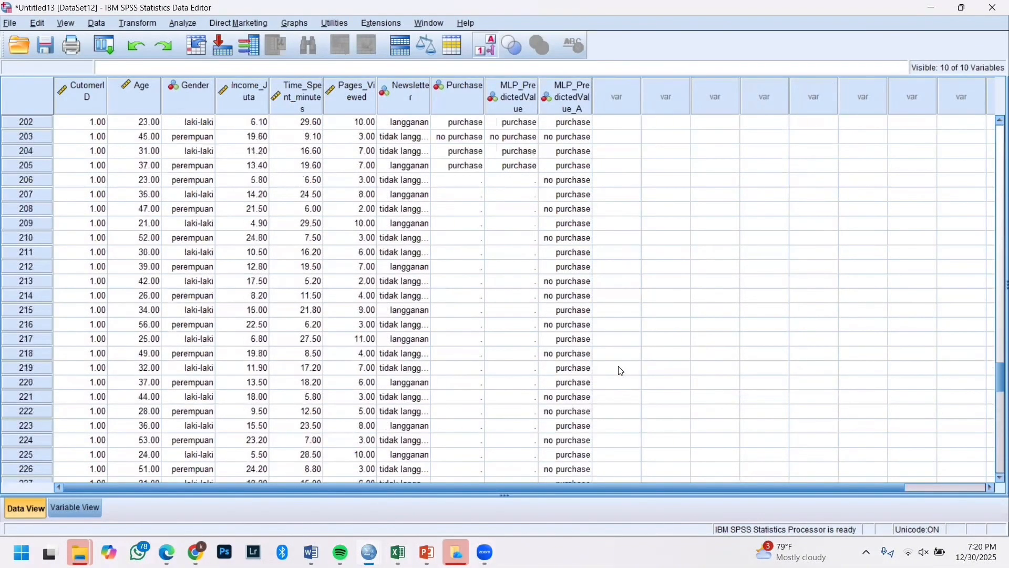